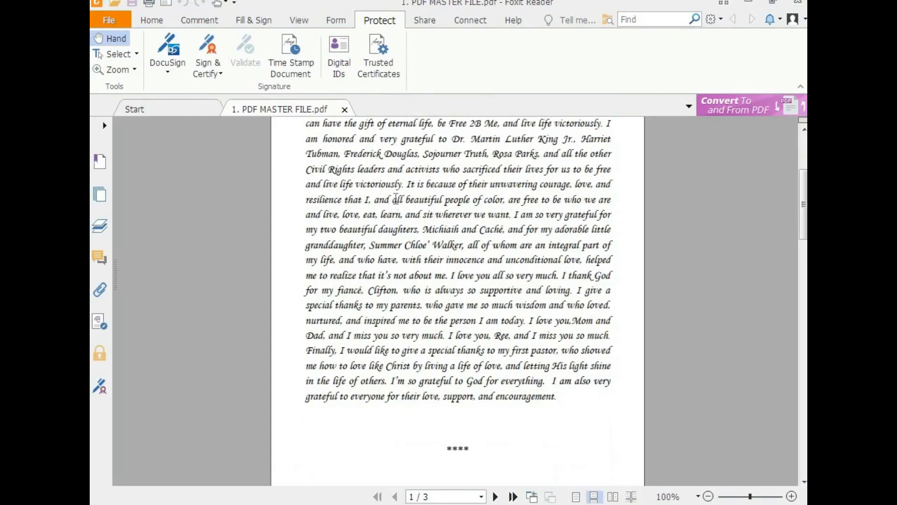
# Skim through all pages of the PDF master file to get an overview of its layout
pyautogui.scroll(3, 395, 201)
pyautogui.scroll(-9, 415, 195)
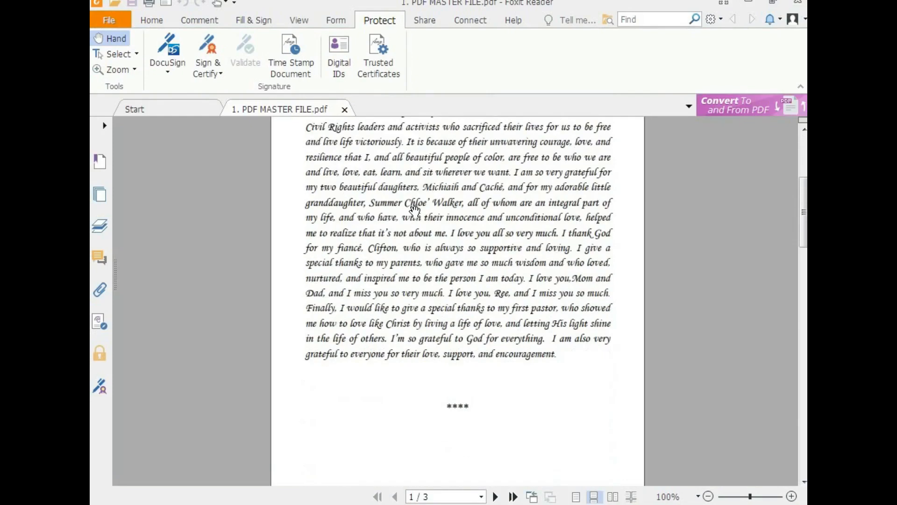
pyautogui.scroll(-2, 420, 223)
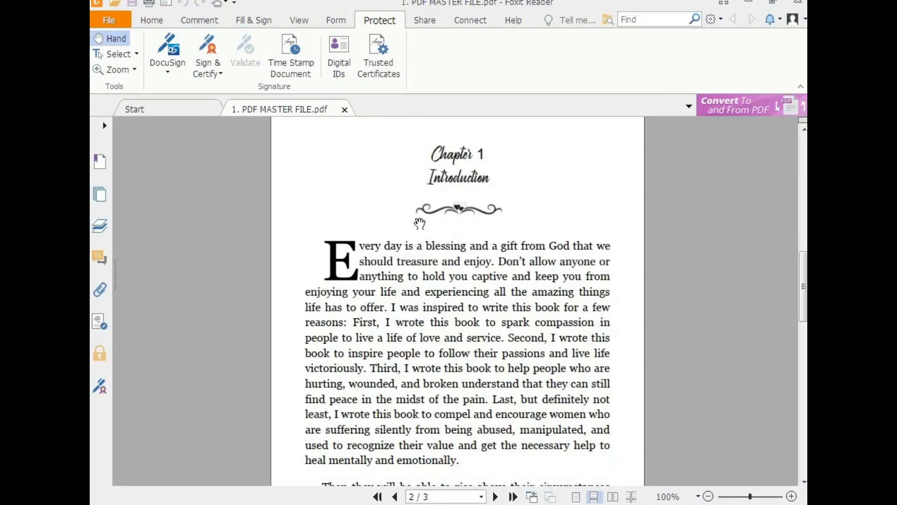
pyautogui.scroll(-15, 420, 224)
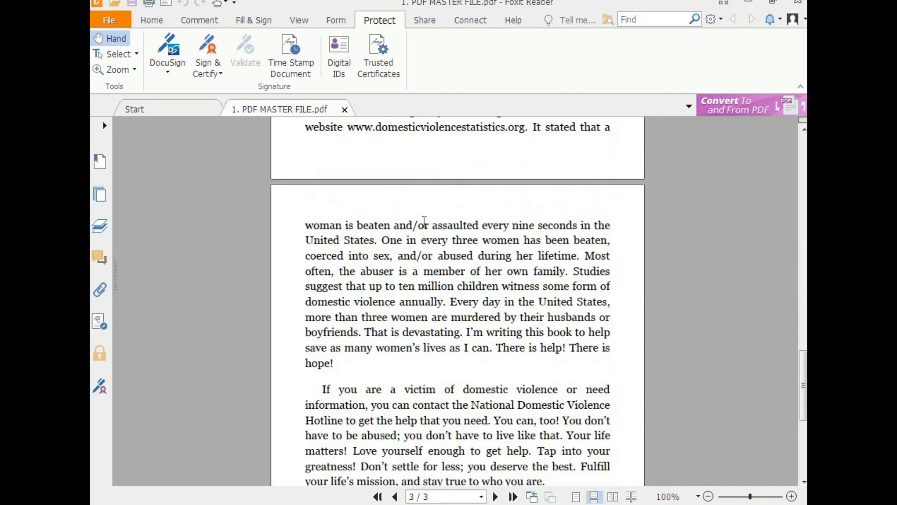
pyautogui.scroll(2, 424, 221)
pyautogui.scroll(20, 425, 222)
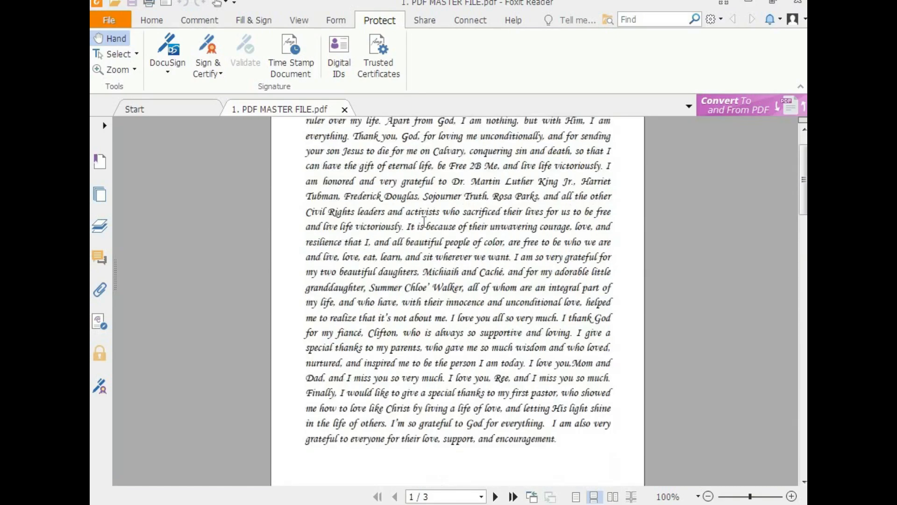
# Magnify the Acknowledgments page and examine its heading, ornament and body text down to the closing asterisks
pyautogui.keyDown('ctrl'); pyautogui.scroll(3, 423, 239); pyautogui.keyUp('ctrl')
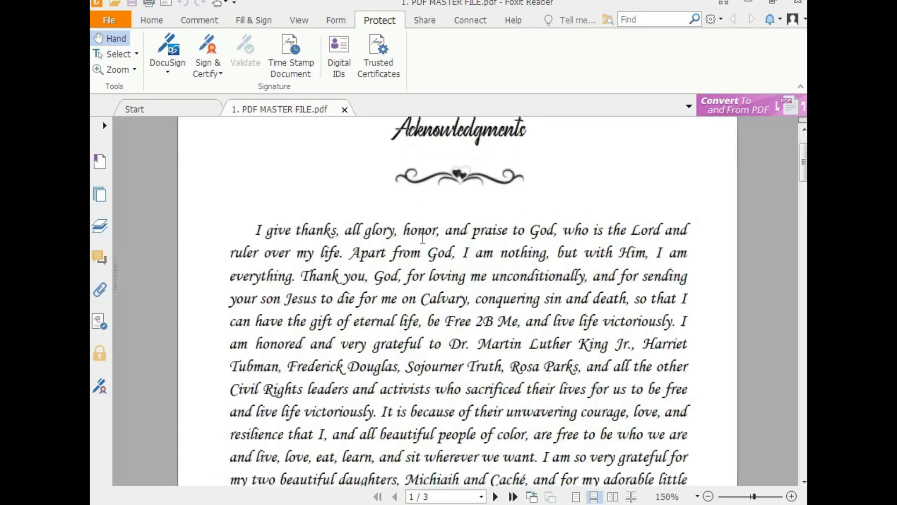
pyautogui.keyDown('ctrl'); pyautogui.scroll(-1, 422, 240); pyautogui.keyUp('ctrl')
pyautogui.scroll(2, 423, 245)
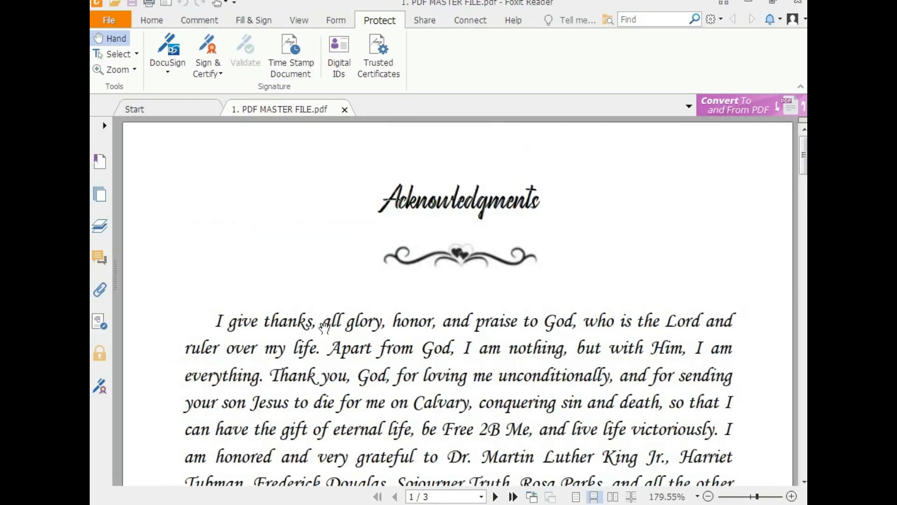
pyautogui.moveTo(379, 200); pyautogui.dragTo(549, 197)
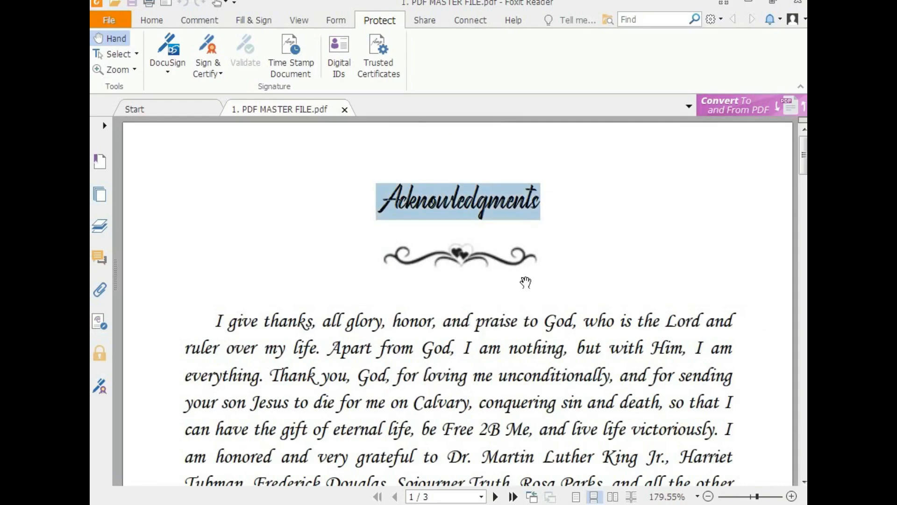
pyautogui.scroll(-3, 488, 346)
pyautogui.scroll(-2, 488, 344)
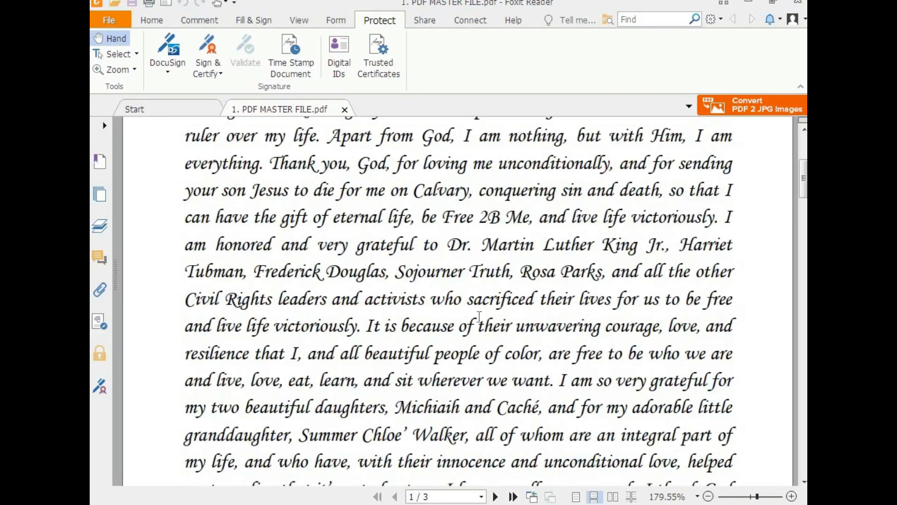
pyautogui.scroll(-8, 480, 316)
pyautogui.scroll(-3, 504, 333)
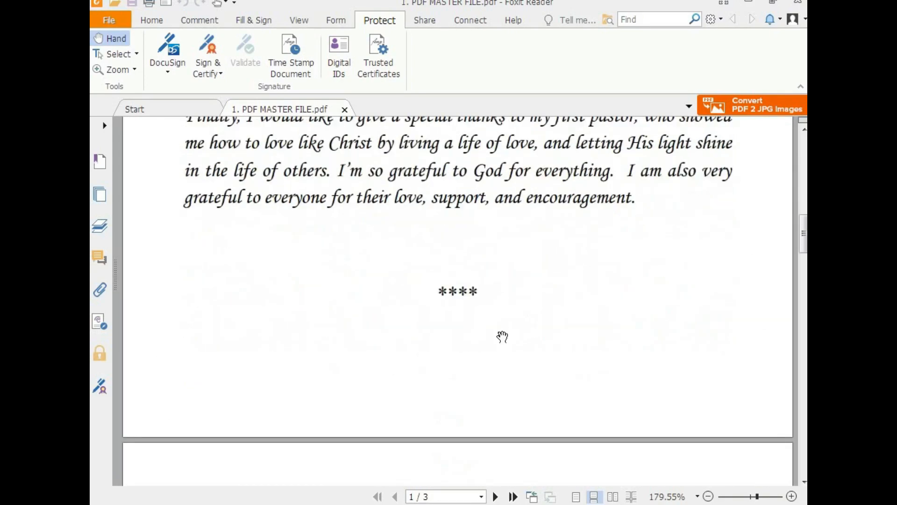
# Examine the Chapter 1 Introduction heading, drop cap and paragraphs through to the end of the document
pyautogui.scroll(-5, 502, 336)
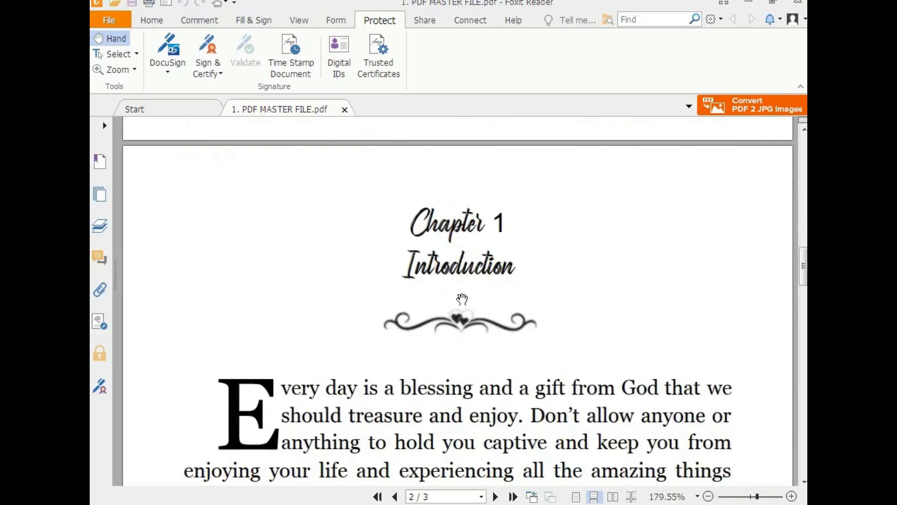
pyautogui.scroll(-2, 456, 327)
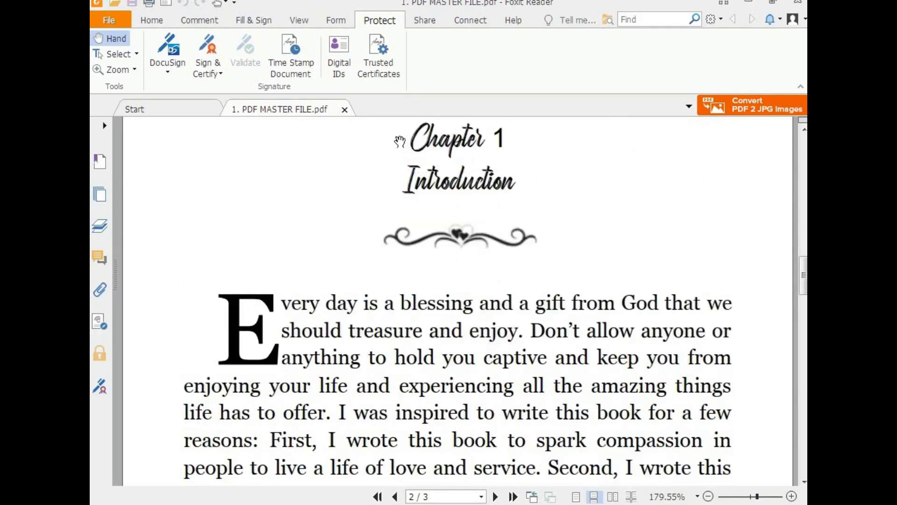
pyautogui.scroll(2, 491, 204)
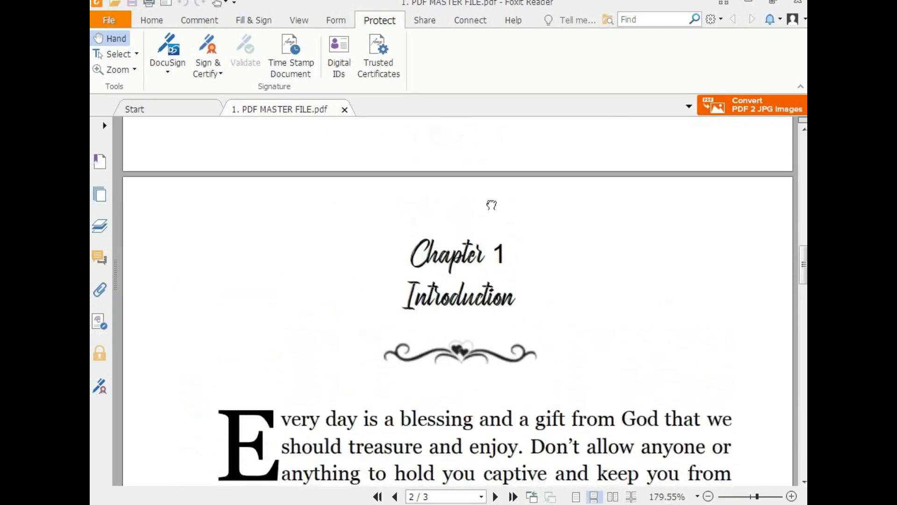
pyautogui.scroll(-10, 492, 205)
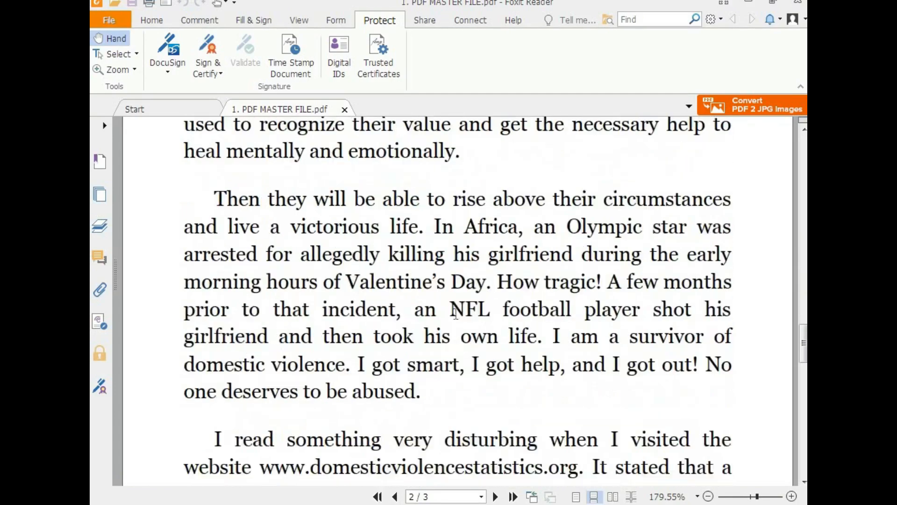
pyautogui.scroll(-12, 456, 314)
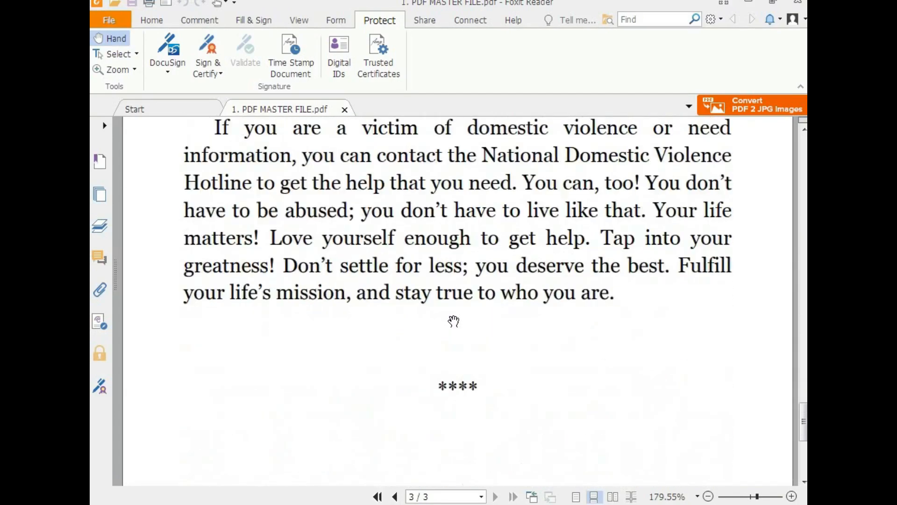
pyautogui.scroll(-1, 453, 321)
pyautogui.scroll(2, 461, 301)
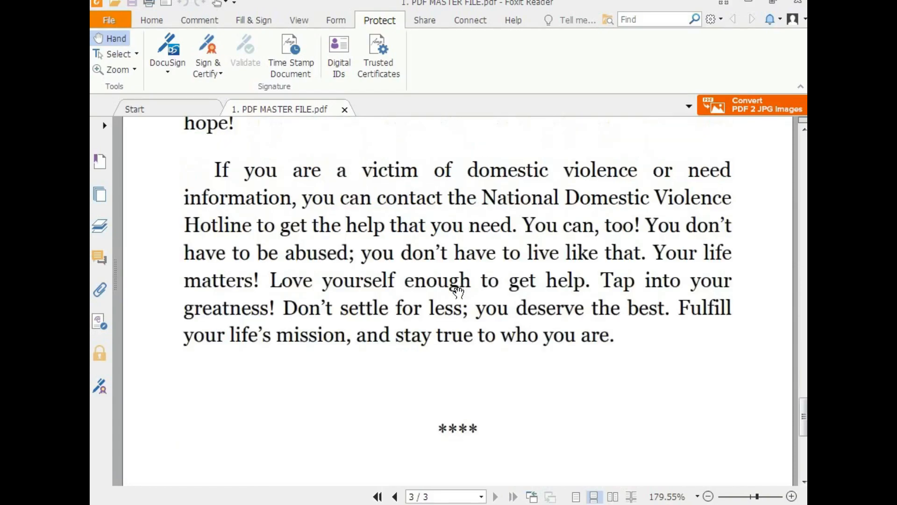
# Return to the Acknowledgments page at the start of the document and set the zoom to 100%
pyautogui.scroll(20, 458, 292)
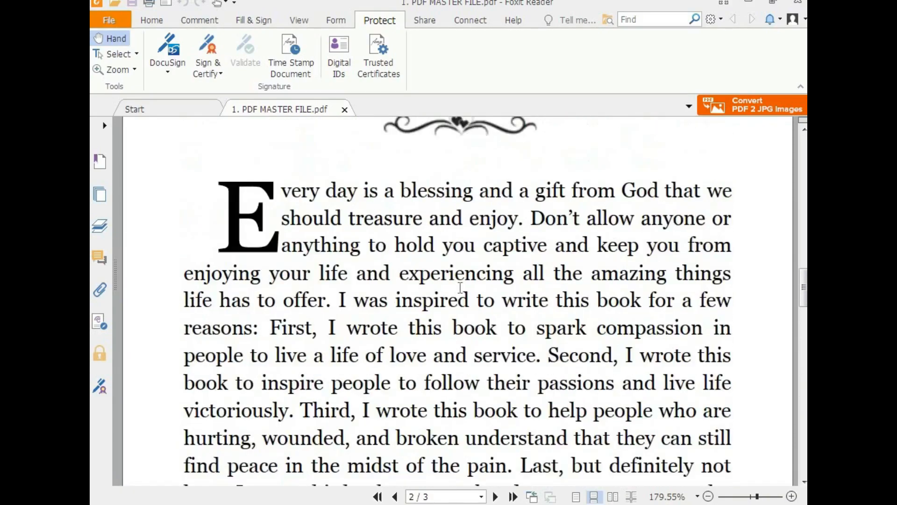
pyautogui.scroll(6, 461, 287)
pyautogui.scroll(8, 460, 288)
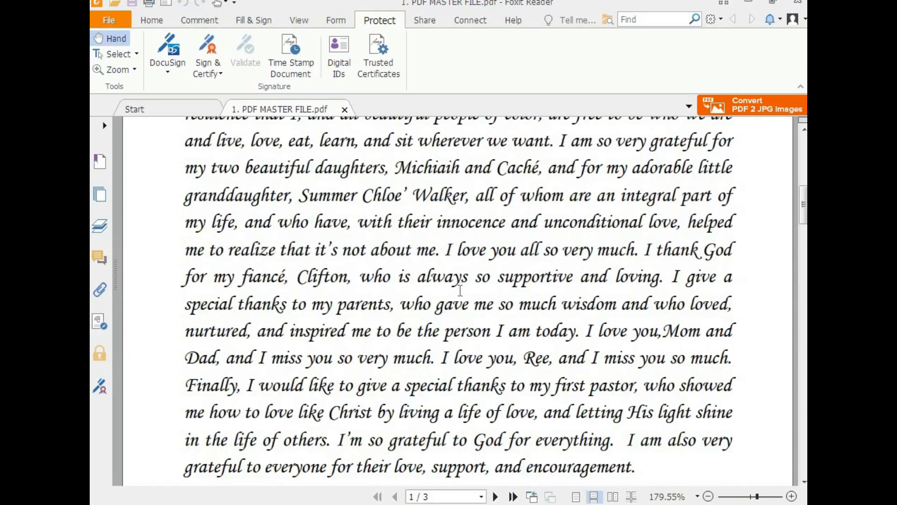
pyautogui.keyDown('ctrl'); pyautogui.scroll(-3, 460, 290); pyautogui.keyUp('ctrl')
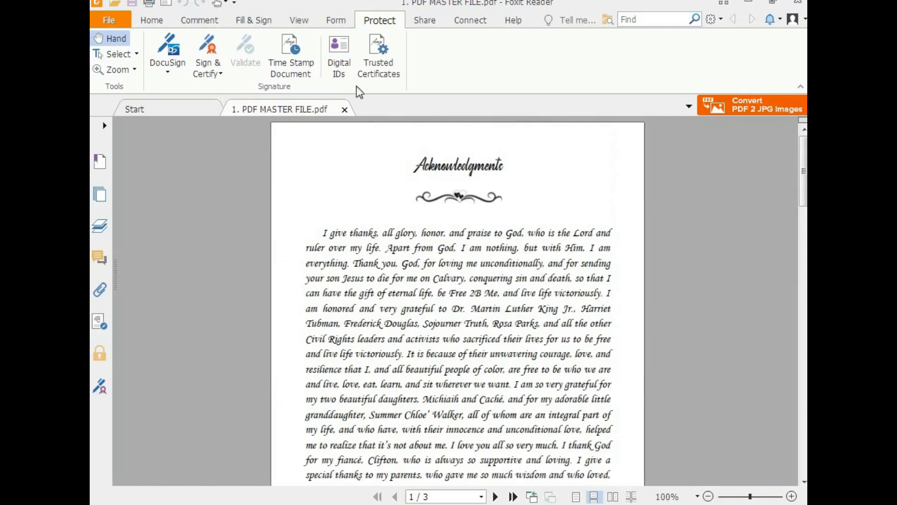
# Open the PDF's document properties to check the page size in its description
pyautogui.click(110, 20)
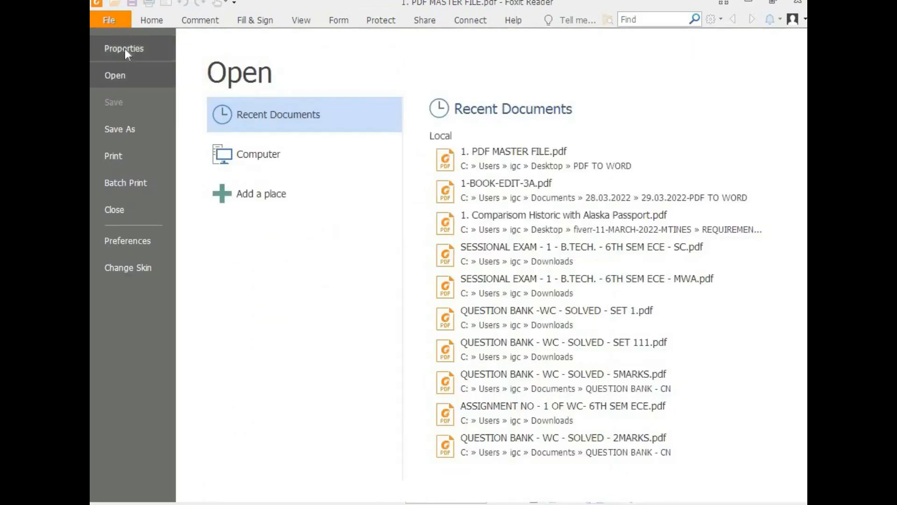
pyautogui.click(108, 21)
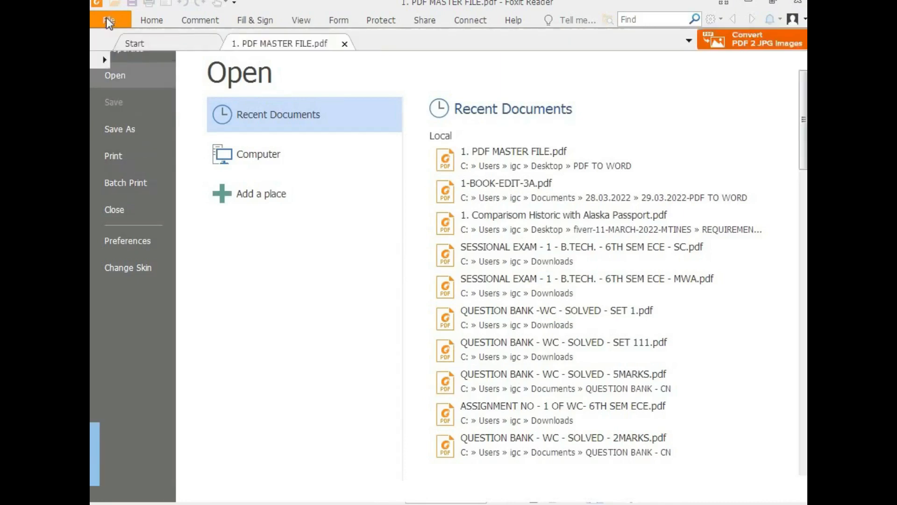
pyautogui.click(109, 21)
pyautogui.click(130, 46)
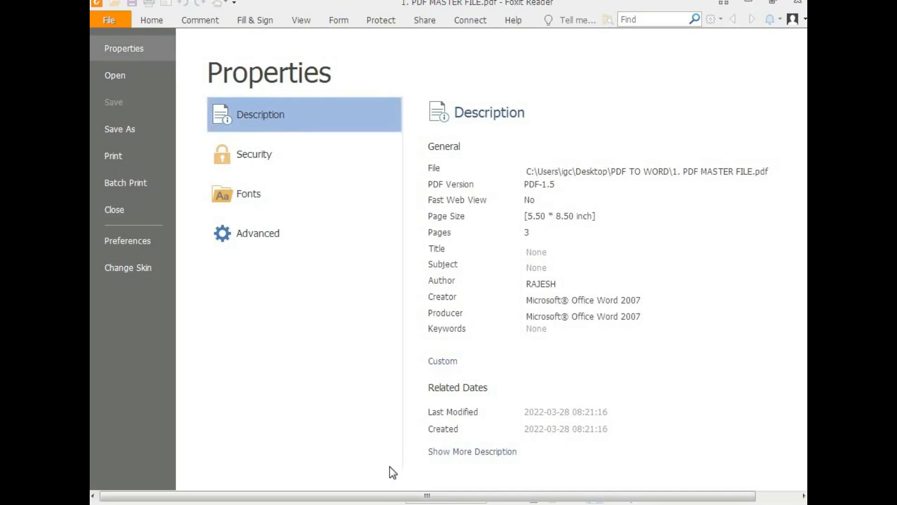
# Switch to Notepad, highlight the noted page size, and return to Foxit Reader to compare it with the PDF's description
pyautogui.hotkey('alt', 'Tab')
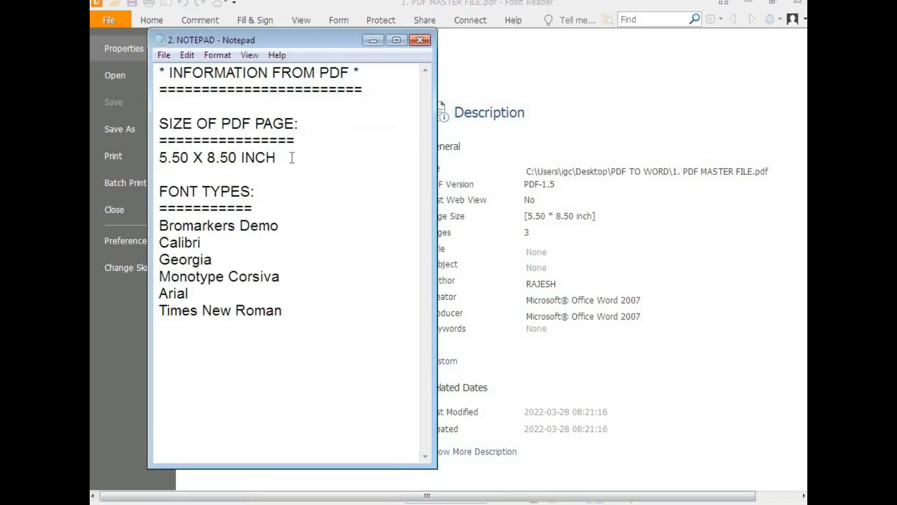
pyautogui.moveTo(292, 157); pyautogui.dragTo(159, 160)
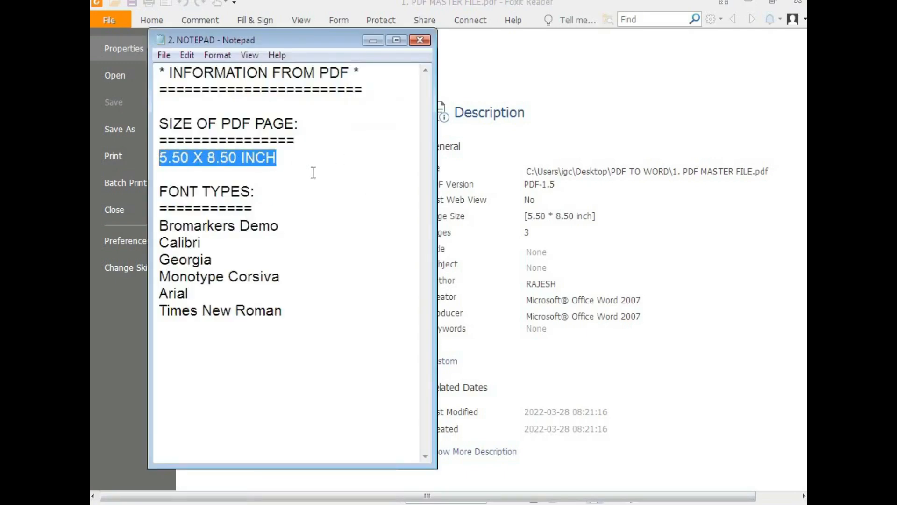
pyautogui.click(615, 217)
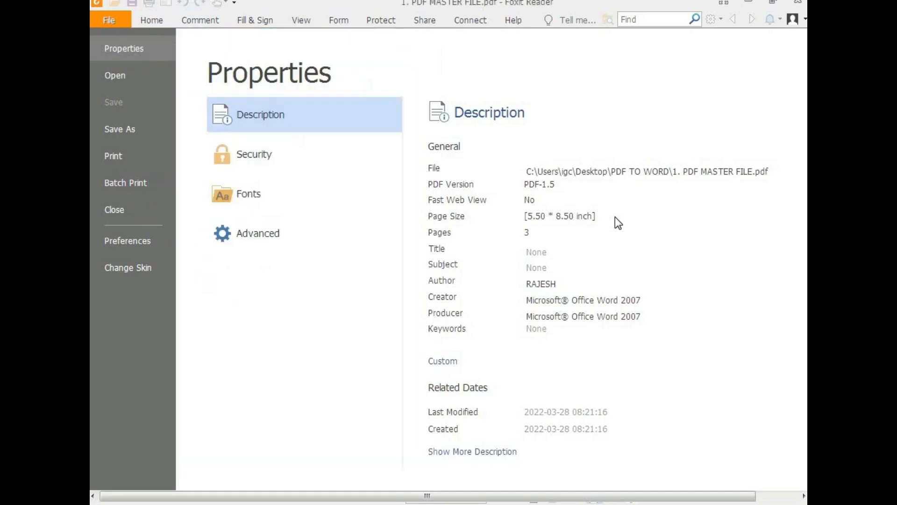
# Review the full list of fonts used in the PDF in its document properties
pyautogui.click(249, 197)
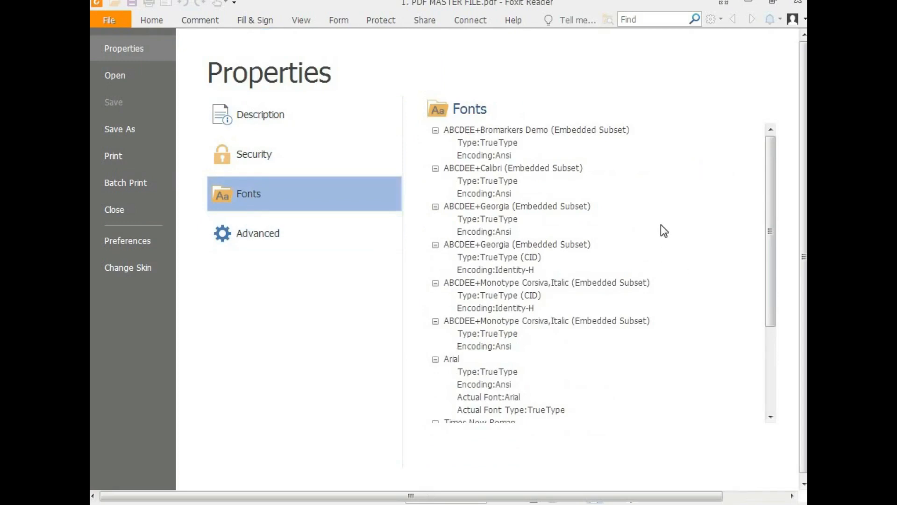
pyautogui.moveTo(769, 317); pyautogui.dragTo(764, 396)
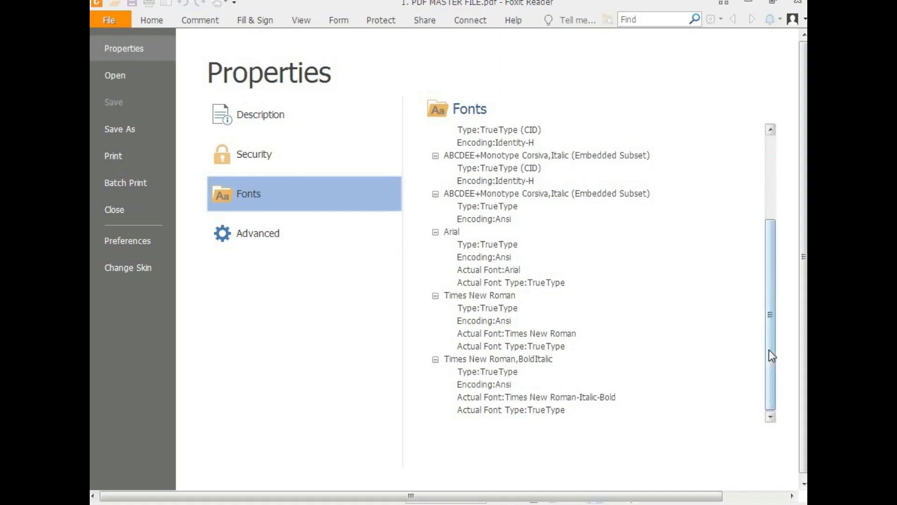
pyautogui.moveTo(770, 350); pyautogui.dragTo(435, 129)
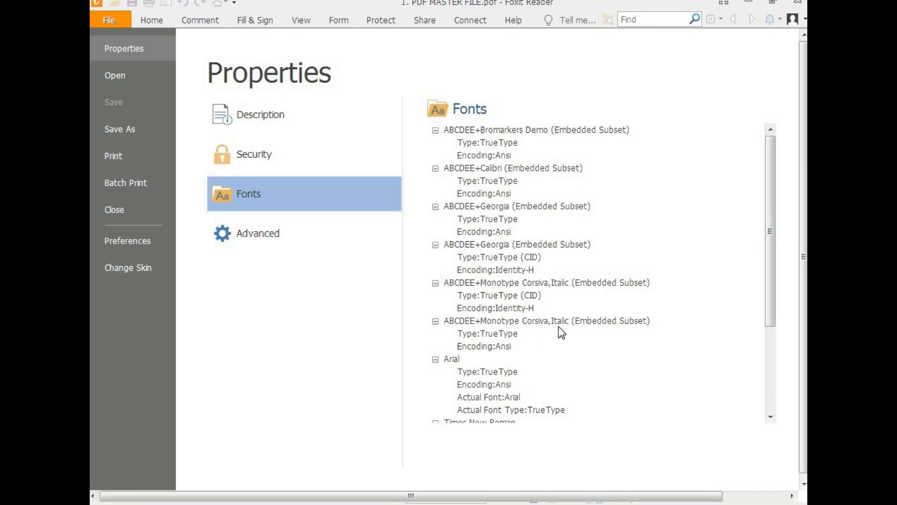
pyautogui.moveTo(770, 322); pyautogui.dragTo(578, 325)
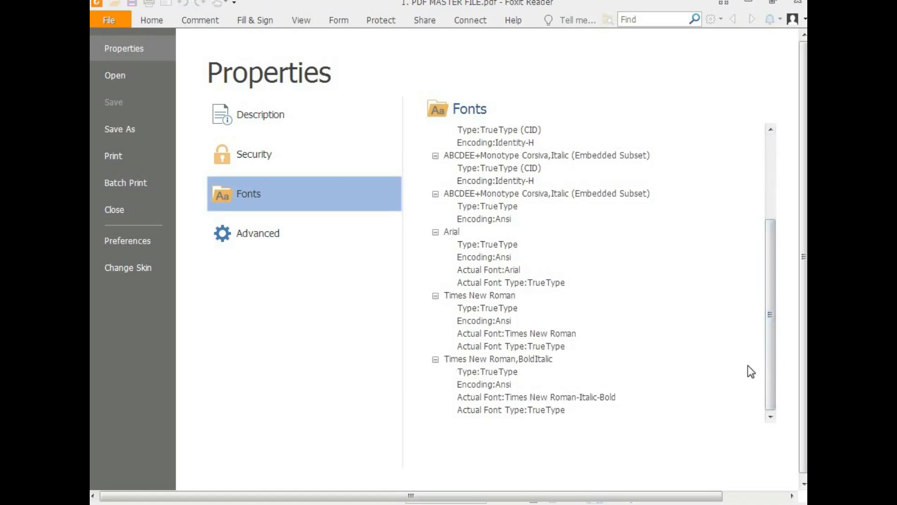
pyautogui.moveTo(768, 366); pyautogui.dragTo(767, 254)
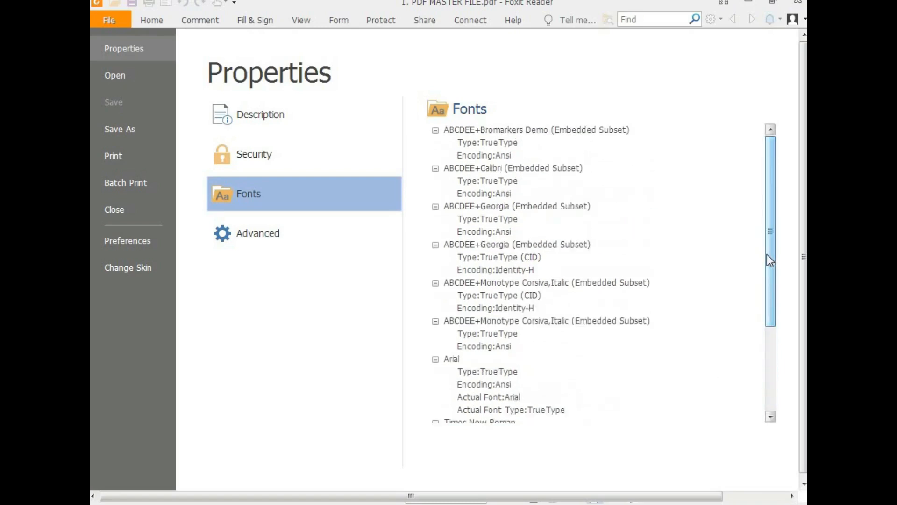
pyautogui.moveTo(484, 132); pyautogui.dragTo(494, 130)
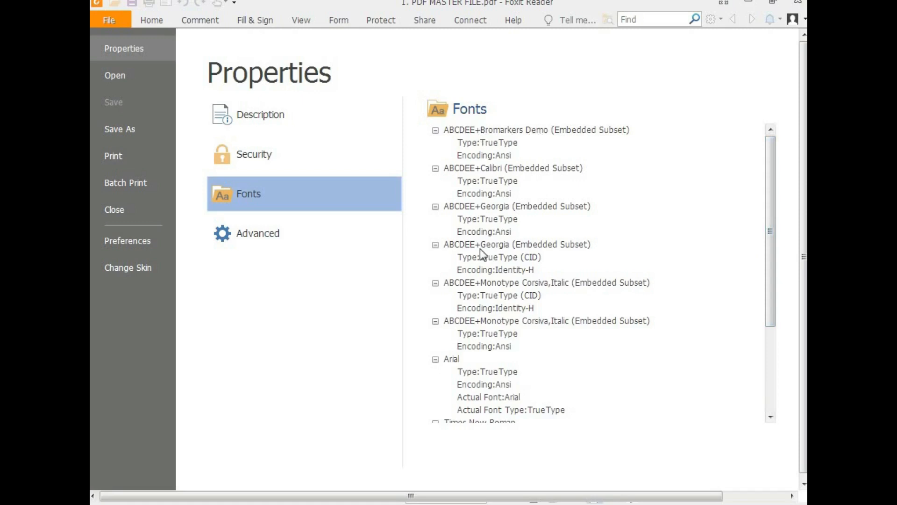
# Switch to Notepad and highlight each noted font type in turn, from Bromarkers Demo to Times New Roman, to check the list
pyautogui.click(325, 490)
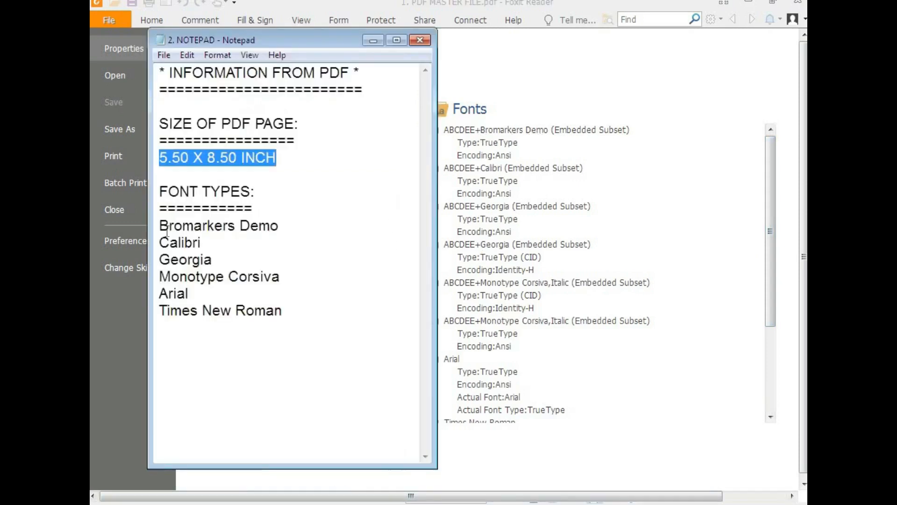
pyautogui.moveTo(160, 223); pyautogui.dragTo(296, 228)
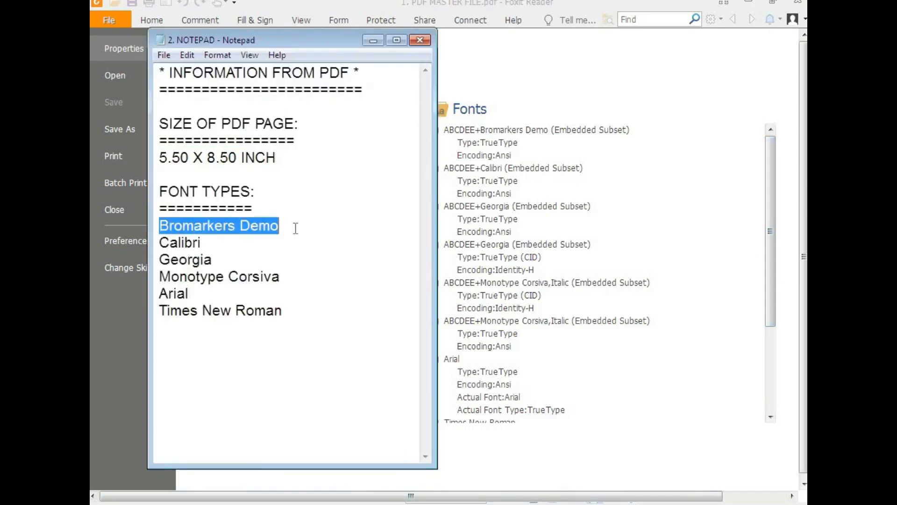
pyautogui.moveTo(201, 242); pyautogui.dragTo(159, 243)
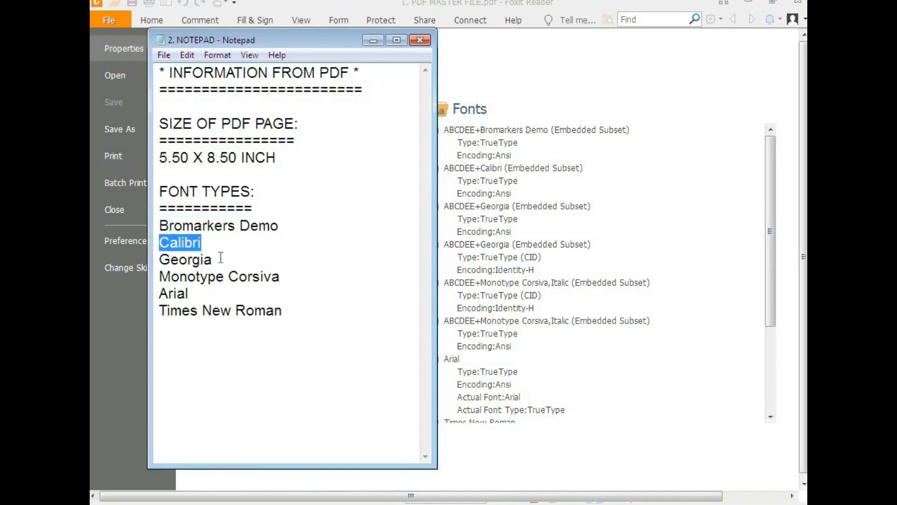
pyautogui.moveTo(220, 259); pyautogui.dragTo(157, 260)
pyautogui.moveTo(293, 276); pyautogui.dragTo(146, 279)
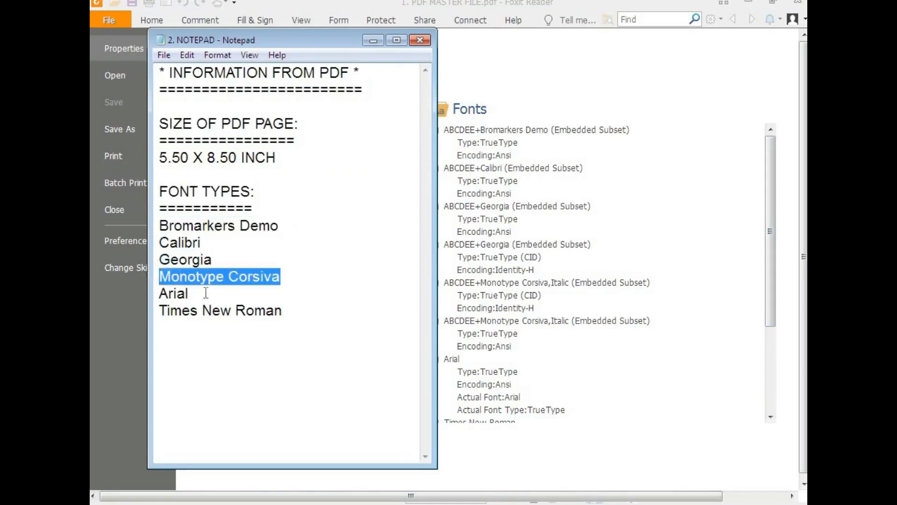
pyautogui.moveTo(206, 293); pyautogui.dragTo(158, 293)
pyautogui.moveTo(284, 311); pyautogui.dragTo(157, 311)
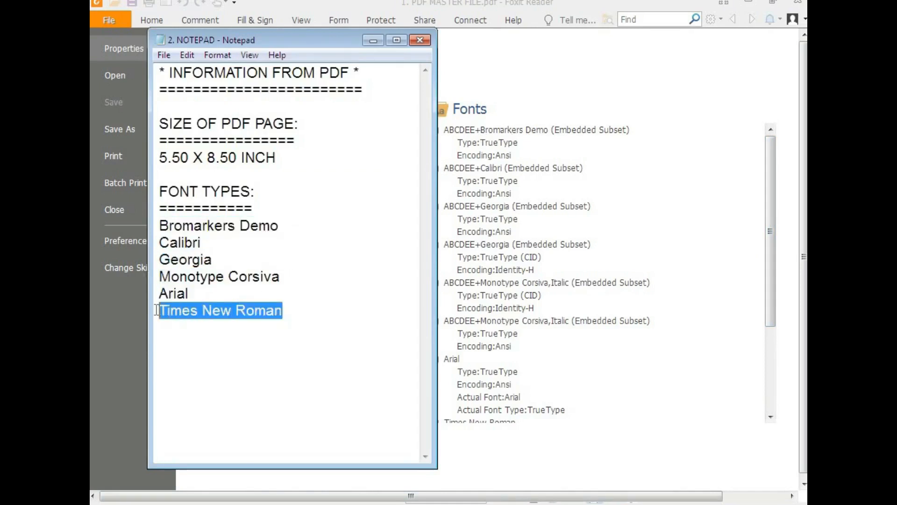
# Add the note "5-AVAILABLE FONTS IN WORD" below the font list and highlight the fonts from Calibri to Times New Roman
pyautogui.click(241, 351)
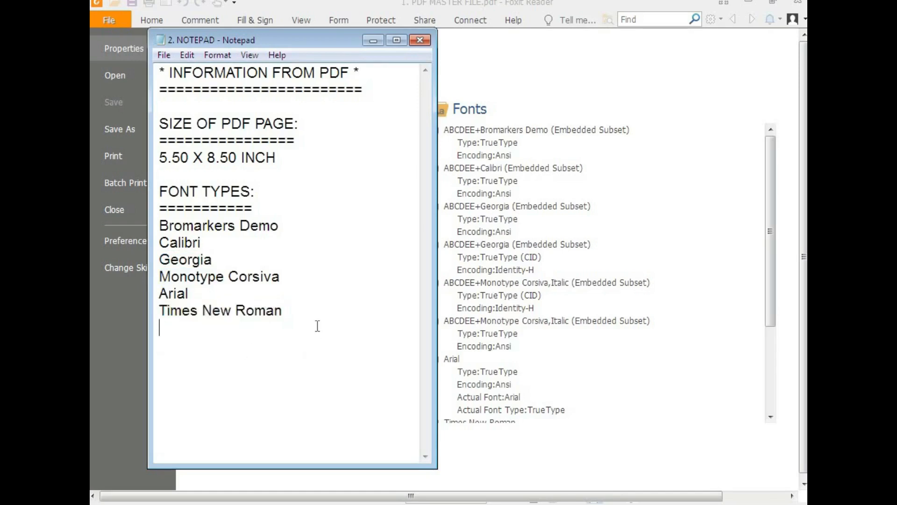
pyautogui.moveTo(318, 325); pyautogui.dragTo(155, 245)
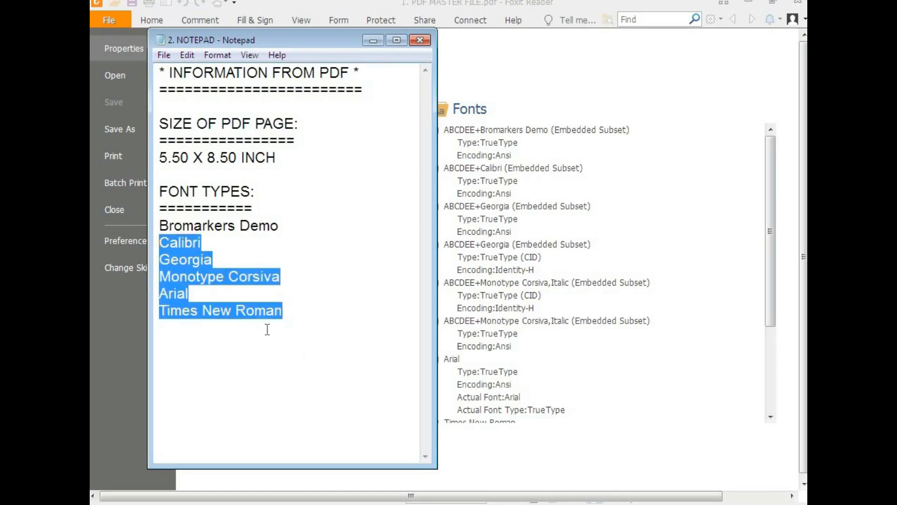
pyautogui.click(290, 308)
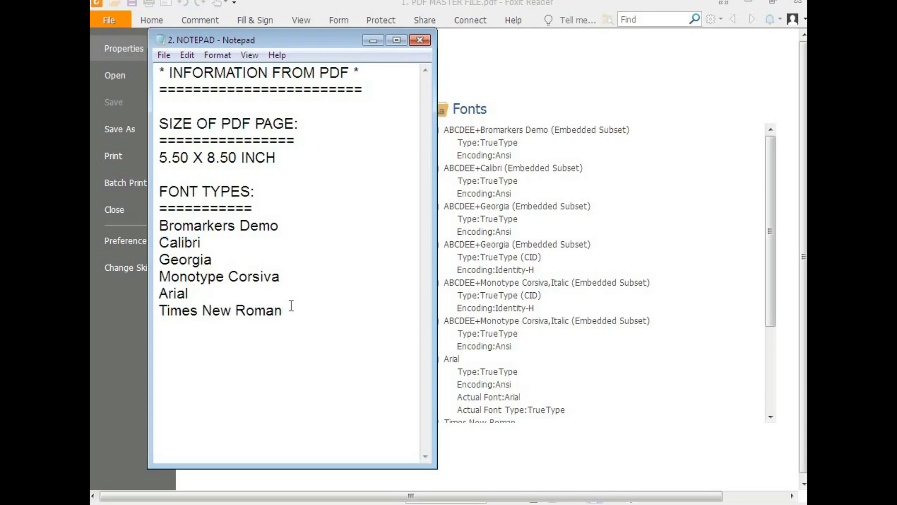
pyautogui.write('5-AVAILABLE')
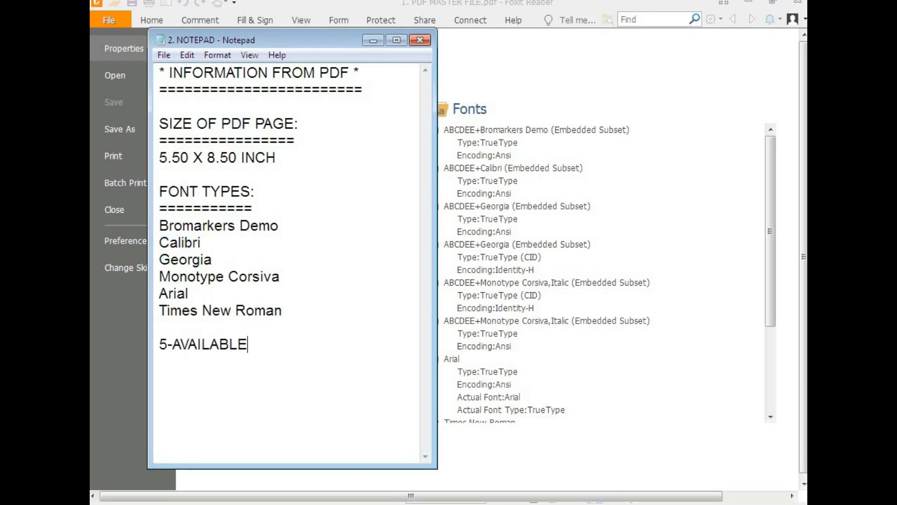
pyautogui.write(' FONTS IN WORD')
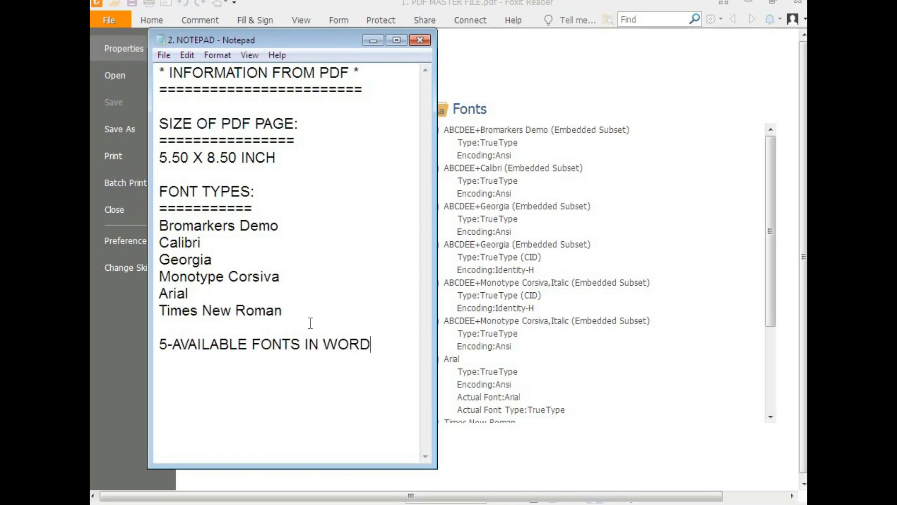
pyautogui.moveTo(371, 344); pyautogui.dragTo(133, 342)
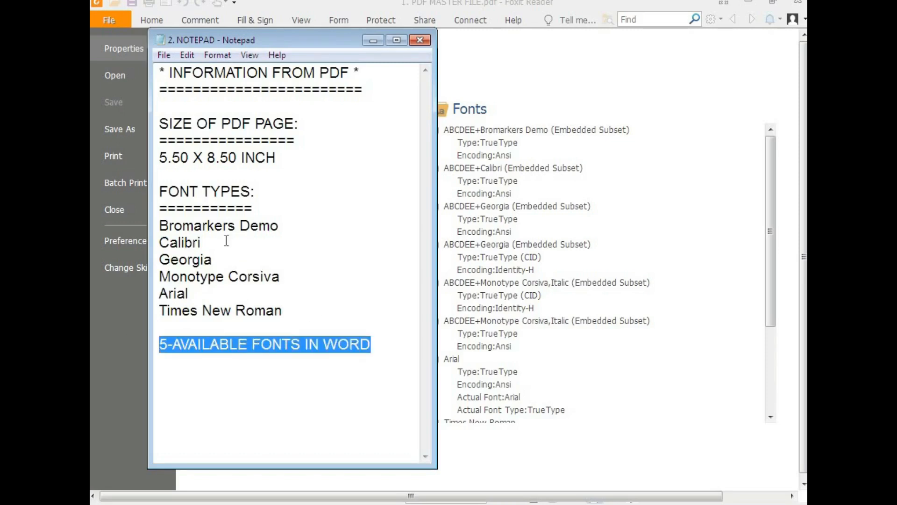
pyautogui.moveTo(160, 242); pyautogui.dragTo(303, 314)
# Copy the Bromarkers Demo font name into a new final line reading "1-DOWNLOAD -Bromarkers Demo", and minimize the notes
pyautogui.moveTo(280, 225); pyautogui.dragTo(157, 229)
pyautogui.hotkey('ctrl', 'c')
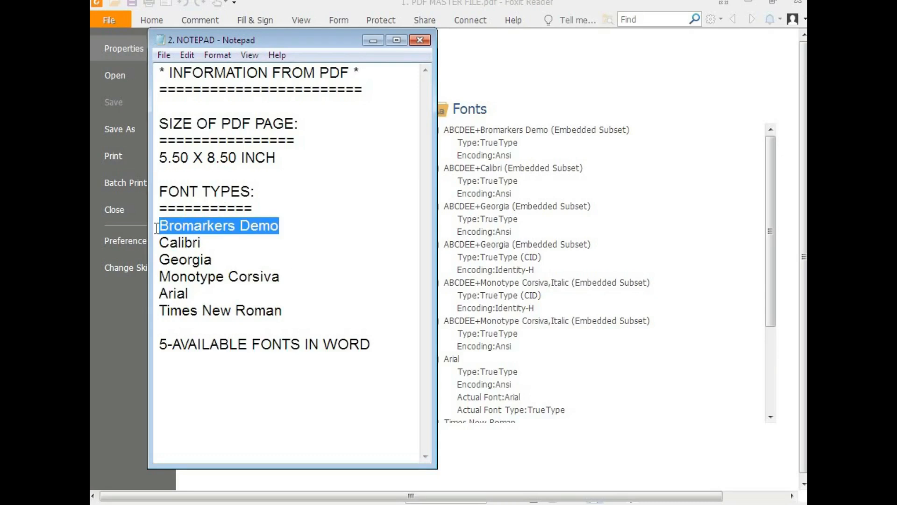
pyautogui.click(376, 345)
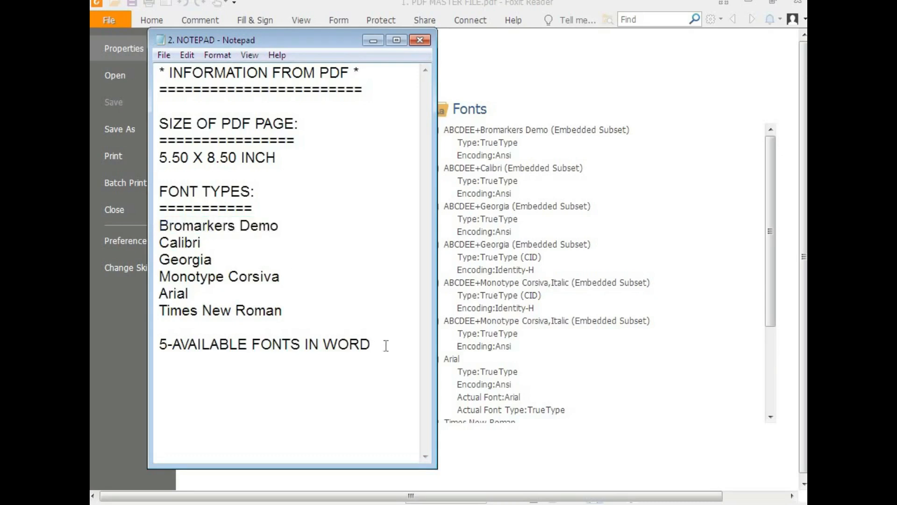
pyautogui.write('1-DOWNLO')
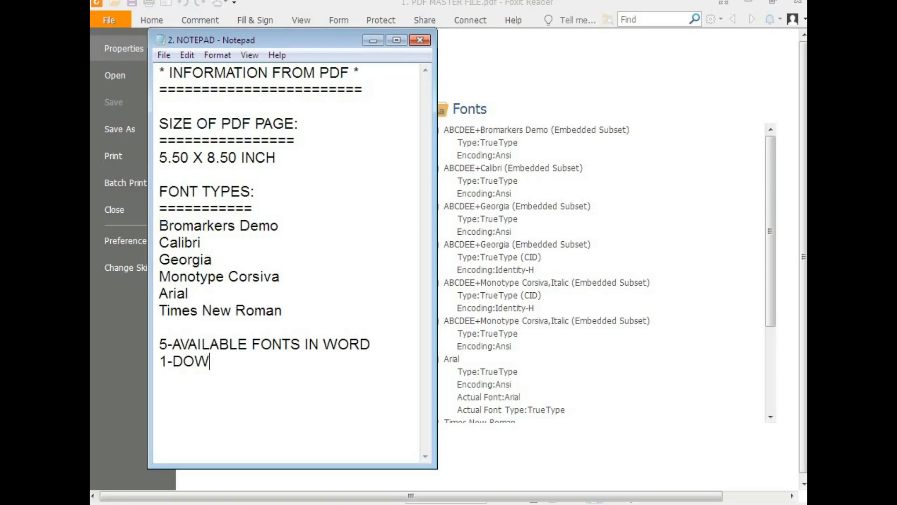
pyautogui.press('BackSpace')
pyautogui.press('BackSpace')
pyautogui.write('OLO')
pyautogui.press('BackSpace')
pyautogui.press('BackSpace')
pyautogui.press('BackSpace')
pyautogui.write('LOAD')
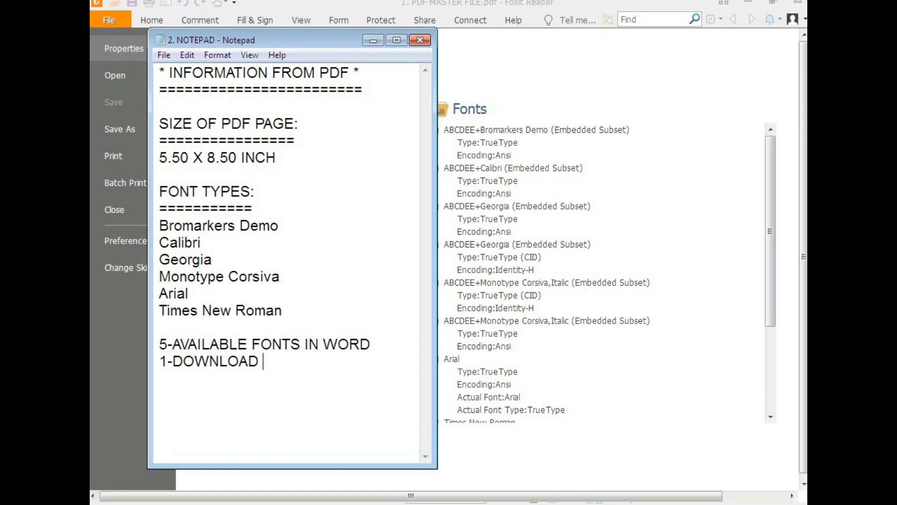
pyautogui.write(' -')
pyautogui.hotkey('ctrl', 'v')
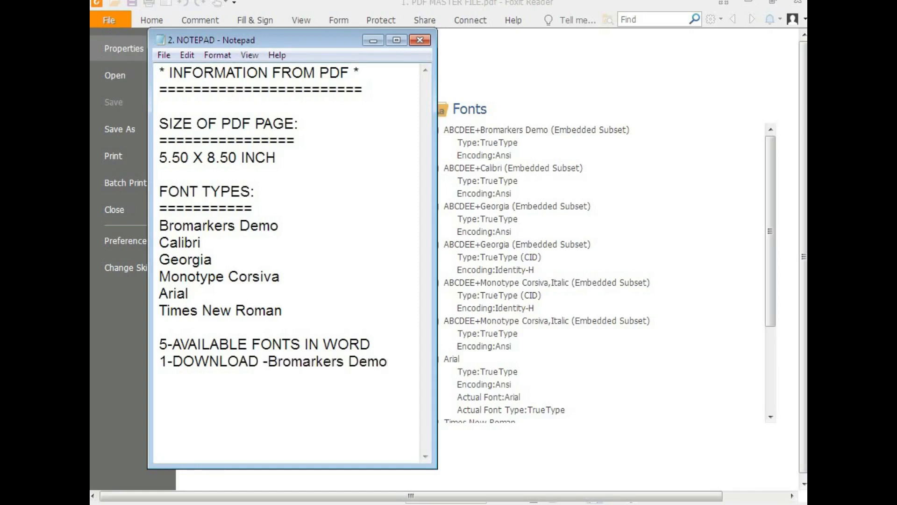
pyautogui.moveTo(395, 364); pyautogui.dragTo(273, 364)
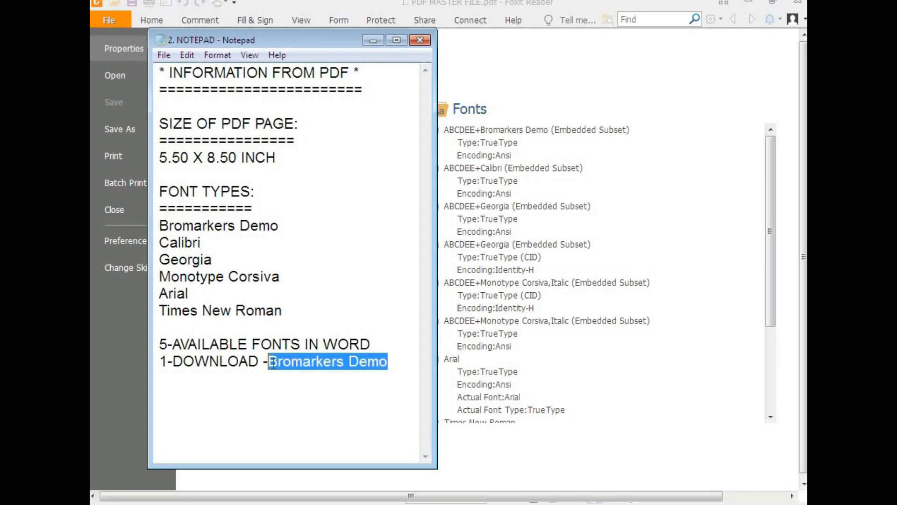
pyautogui.click(372, 40)
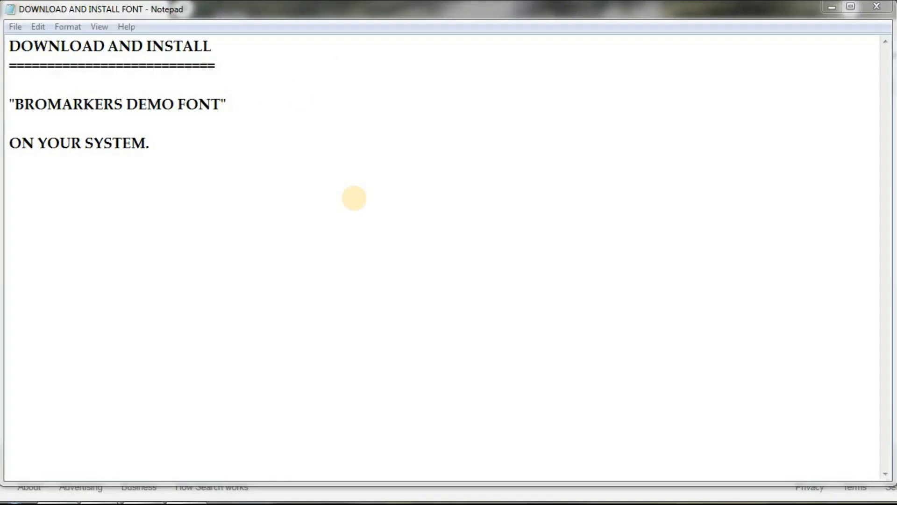
# Highlight each line of the download-and-install note in turn and copy the text "BROMARKERS DEMO FONT" without its quotation marks
pyautogui.moveTo(216, 47); pyautogui.dragTo(11, 46)
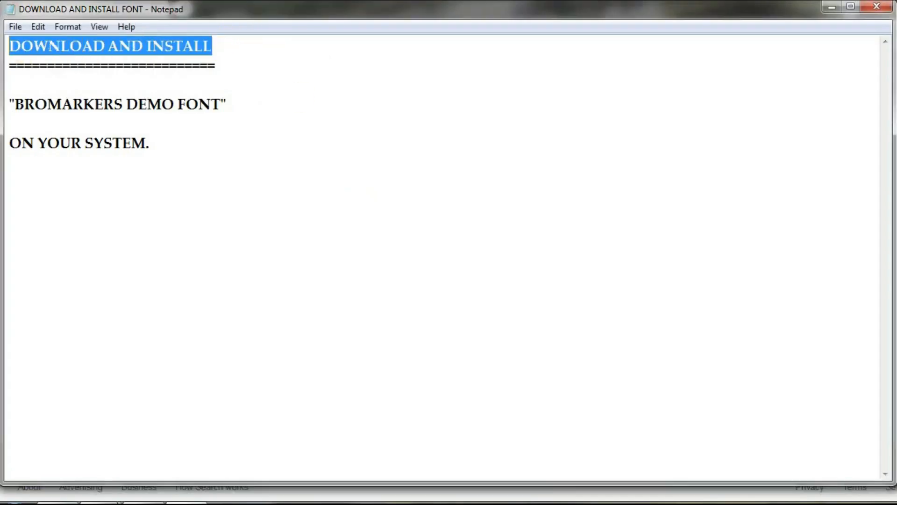
pyautogui.moveTo(228, 105); pyautogui.dragTo(4, 101)
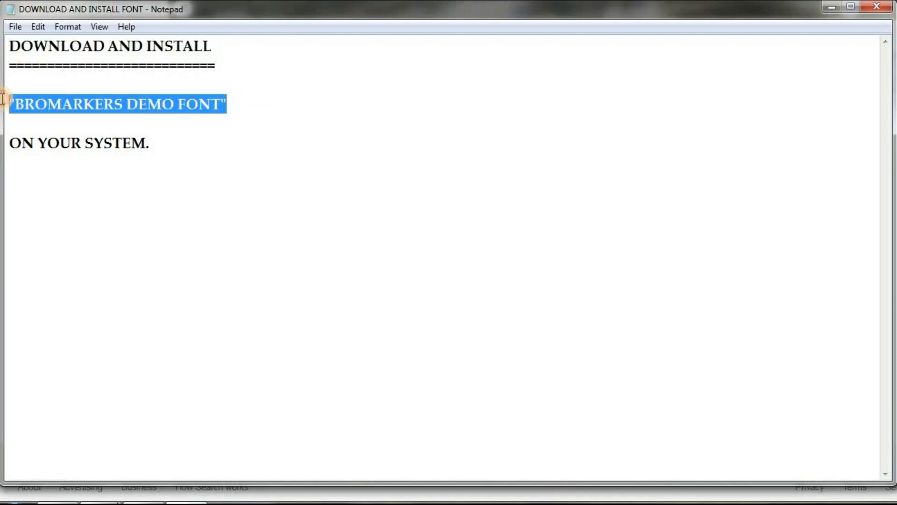
pyautogui.moveTo(178, 144); pyautogui.dragTo(4, 143)
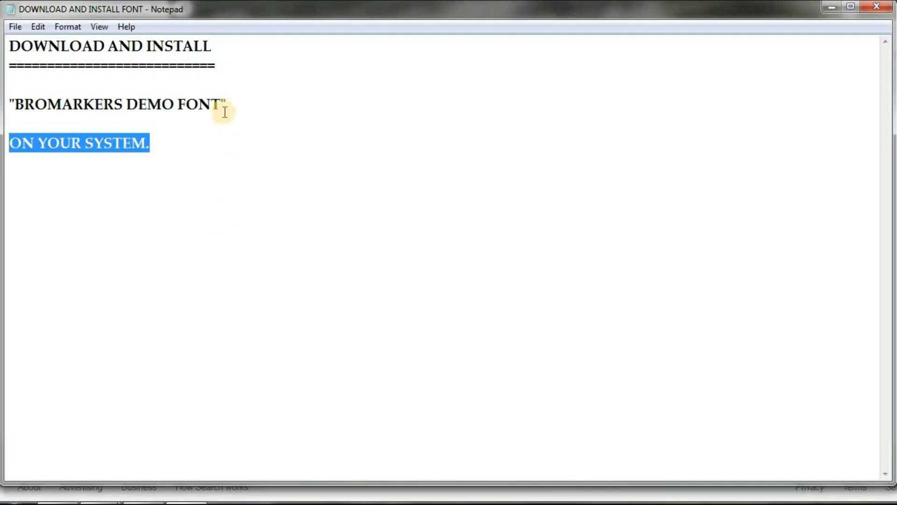
pyautogui.moveTo(18, 102); pyautogui.dragTo(218, 102)
pyautogui.hotkey('ctrl', 'c')
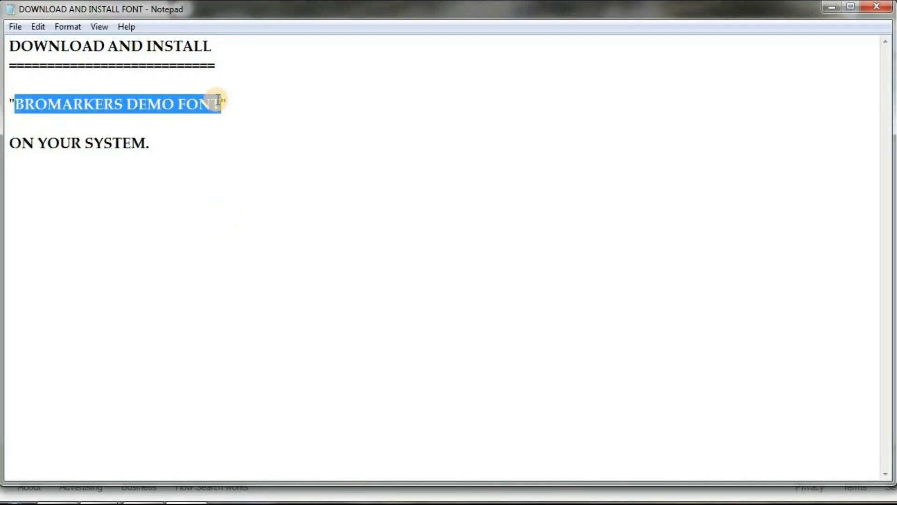
pyautogui.click(235, 235)
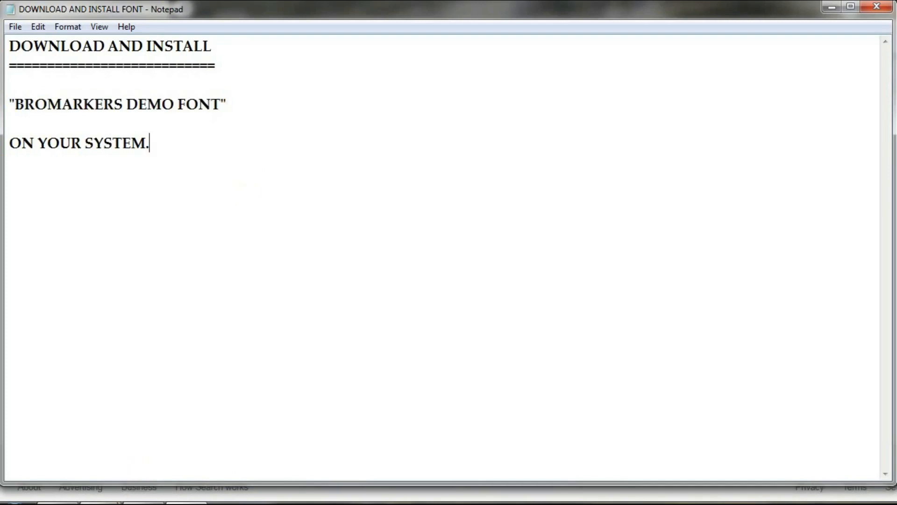
# Switch to Chrome, load google.com and search for "BROMARKERS DEMO FONT DOWNLOAD" using the copied font name
pyautogui.click(831, 7)
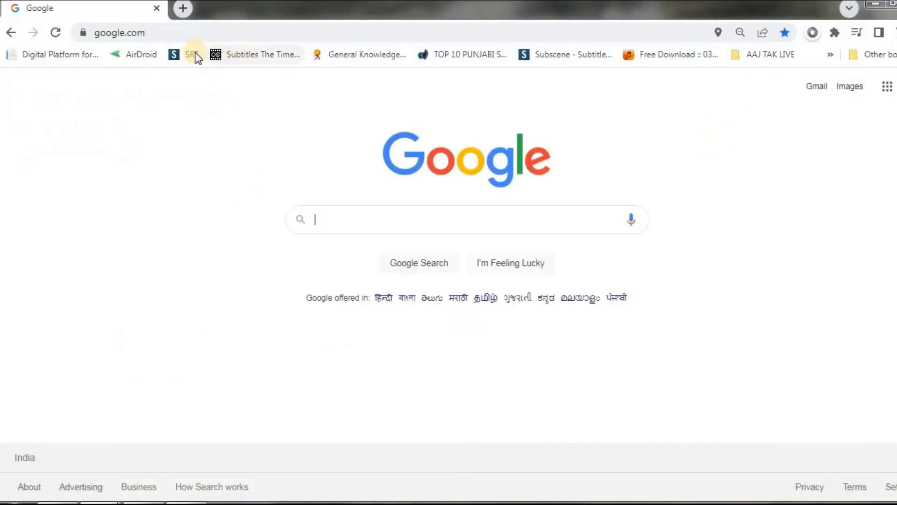
pyautogui.click(156, 32)
pyautogui.press('Return')
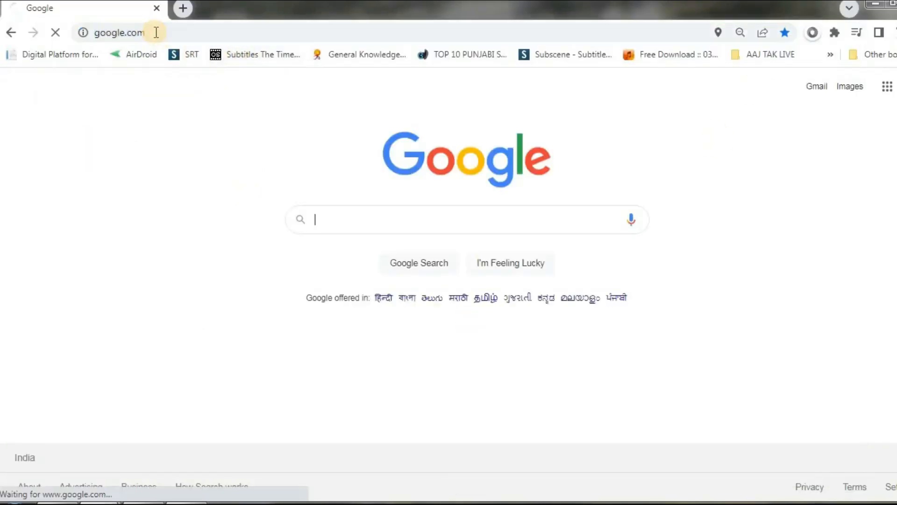
pyautogui.click(326, 219)
pyautogui.hotkey('ctrl', 'v')
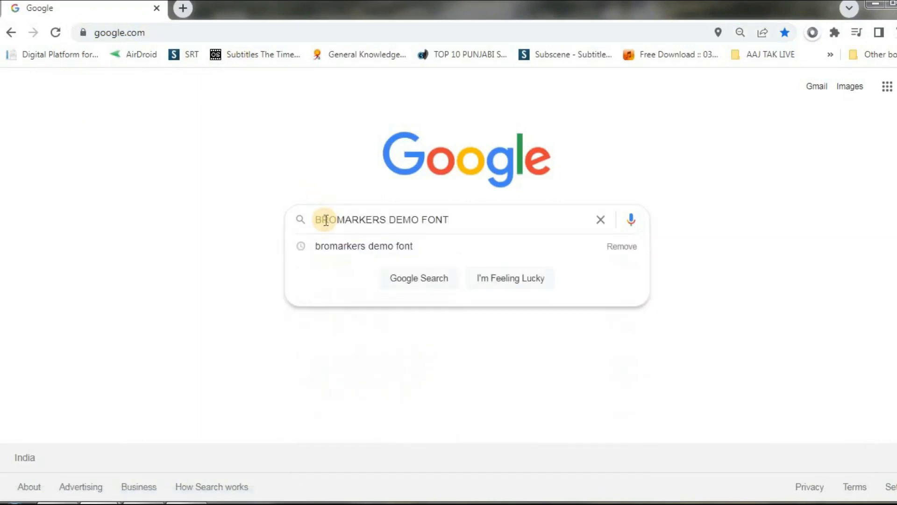
pyautogui.press('Return')
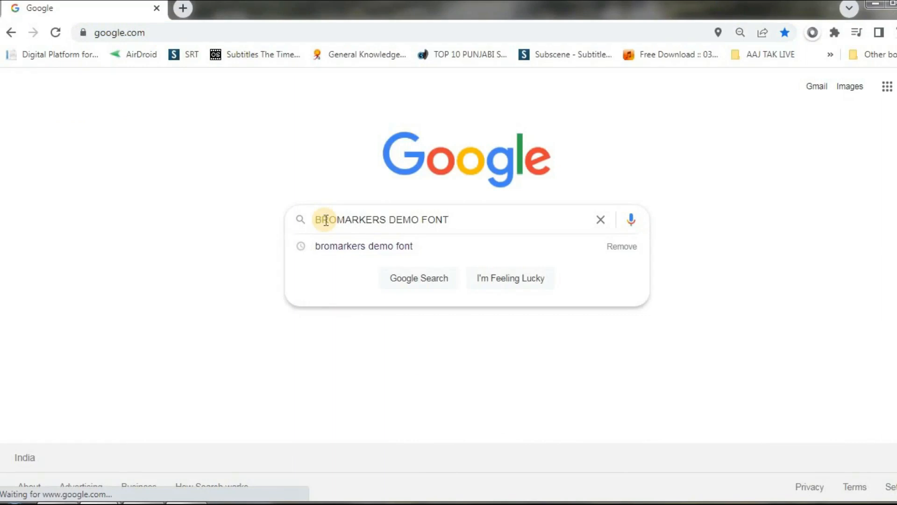
pyautogui.write('DOWNLOAD')
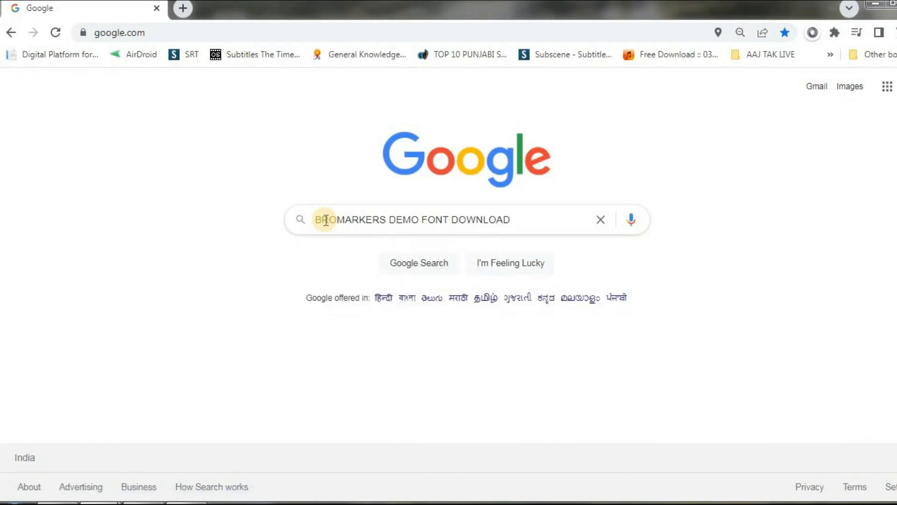
pyautogui.press('Return')
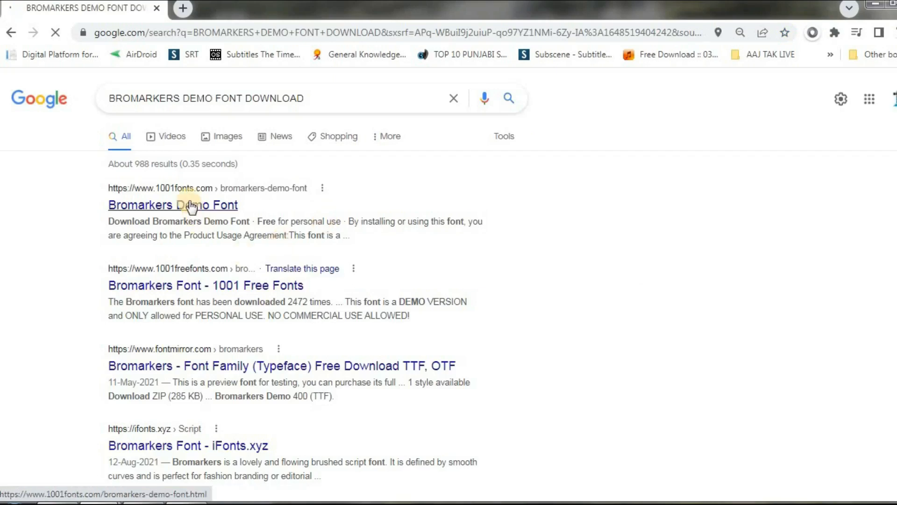
# Open the 1001fonts.com result for Bromarkers Demo Font and download it as the ZIP archive bromarkers-demo into Downloads
pyautogui.click(191, 211)
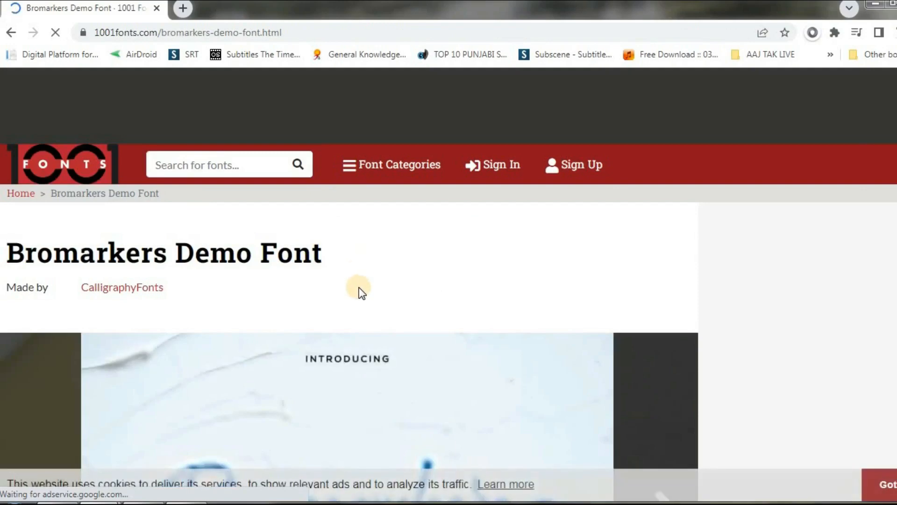
pyautogui.scroll(-5, 359, 293)
pyautogui.scroll(-2, 170, 377)
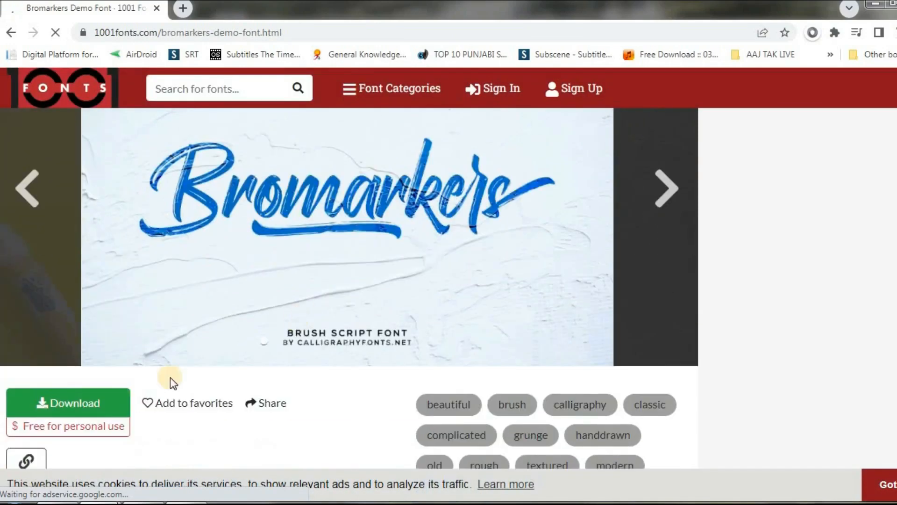
pyautogui.click(43, 381)
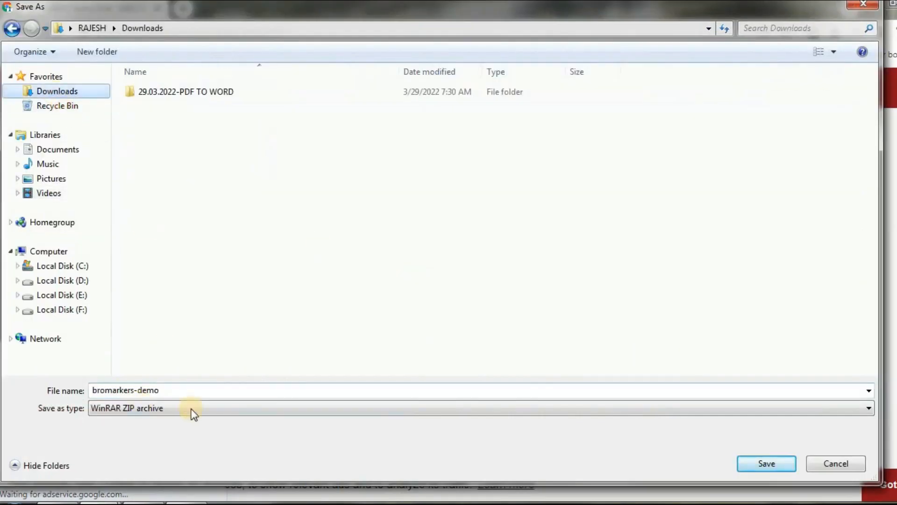
pyautogui.click(766, 463)
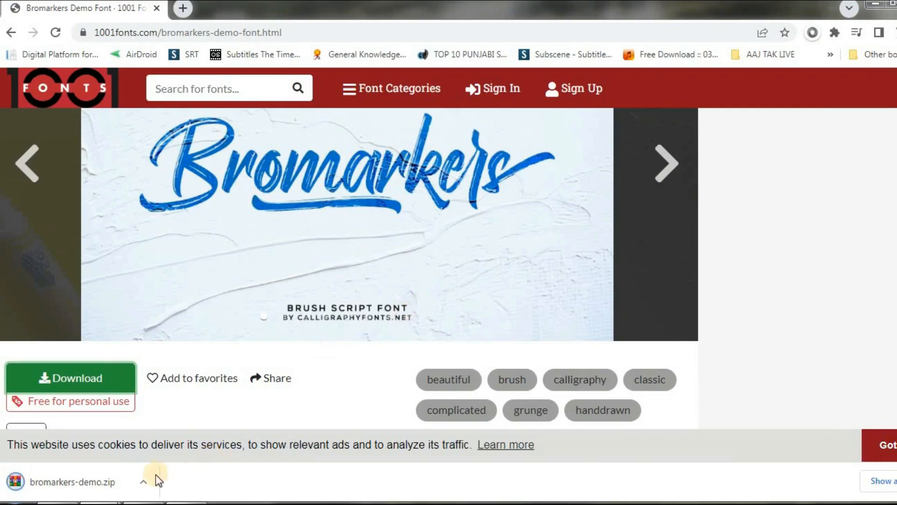
# Show the downloaded archive in its folder, extract it to a bromarkers-demo folder, and open that folder
pyautogui.click(143, 481)
pyautogui.click(164, 433)
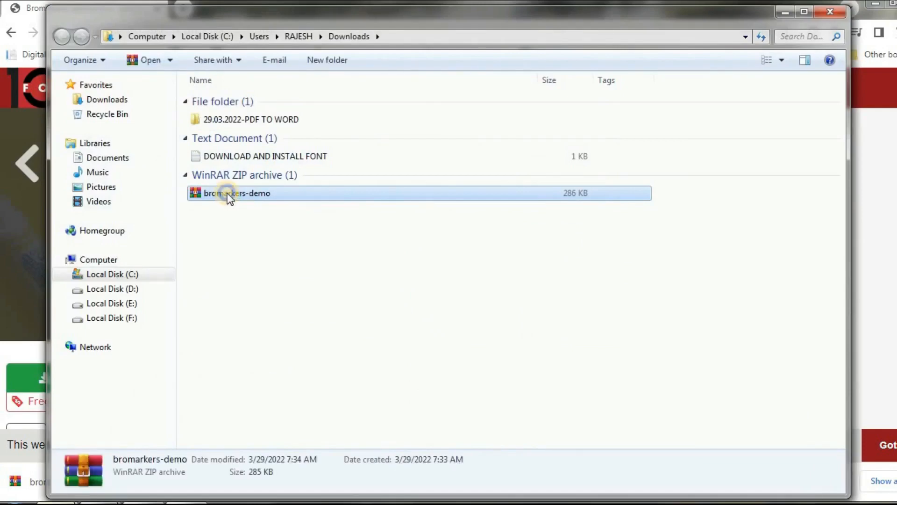
pyautogui.rightClick(227, 192)
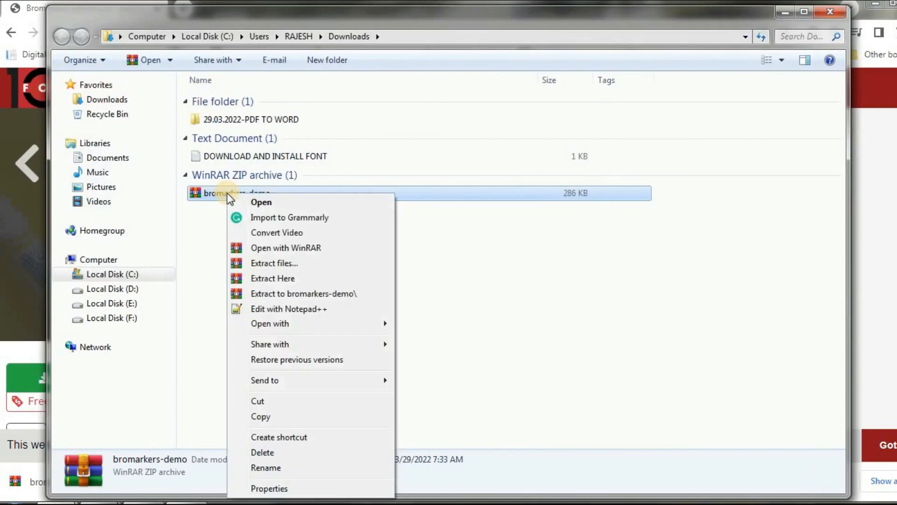
pyautogui.click(284, 292)
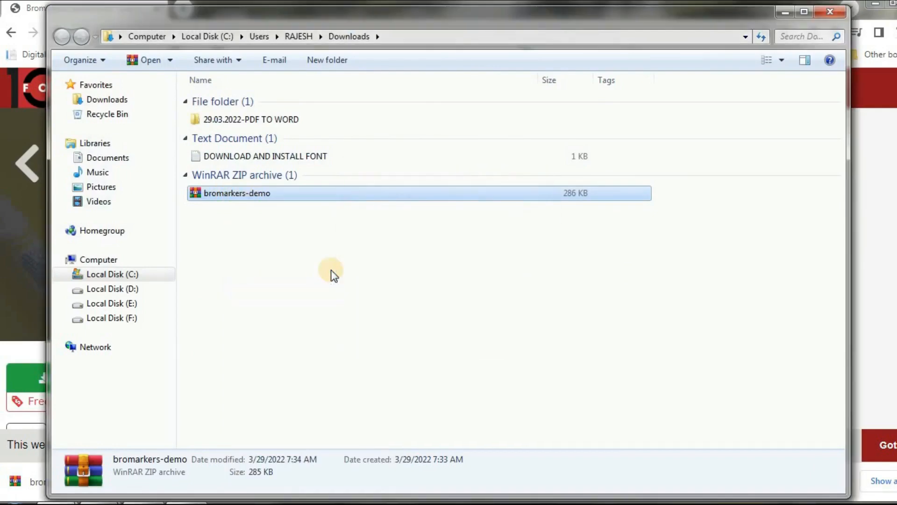
pyautogui.doubleClick(235, 130)
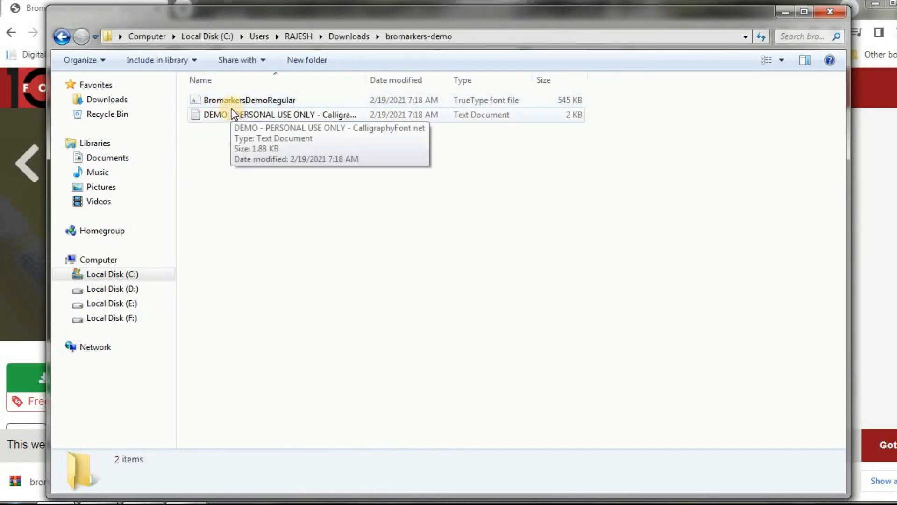
# Open the Windows Control Panel and maximize its window
pyautogui.click(18, 495)
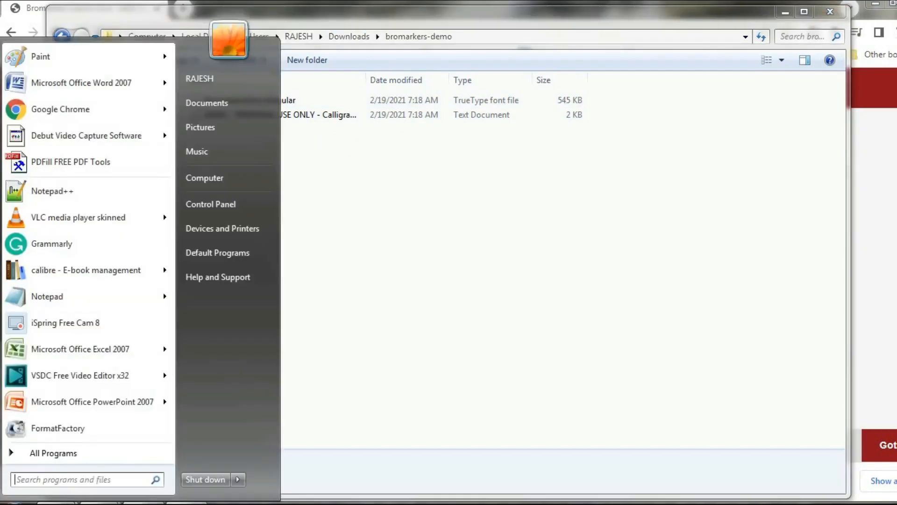
pyautogui.click(211, 203)
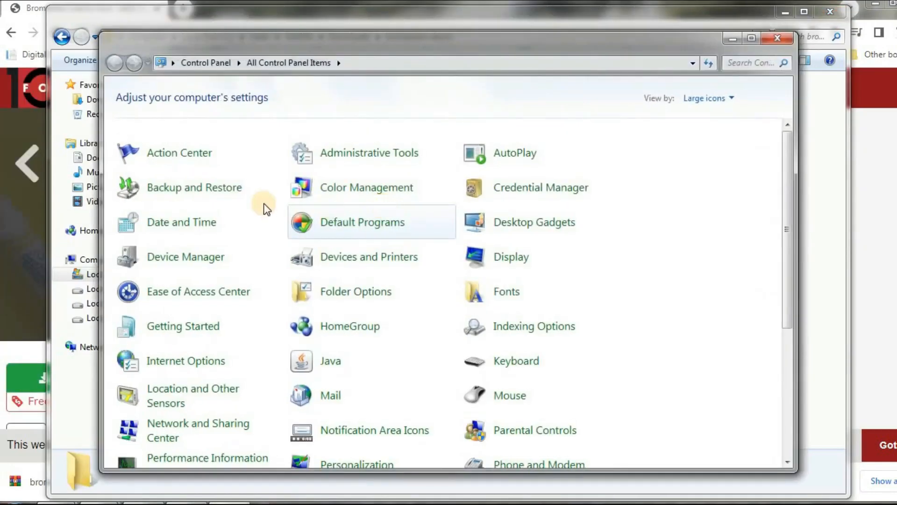
pyautogui.click(750, 38)
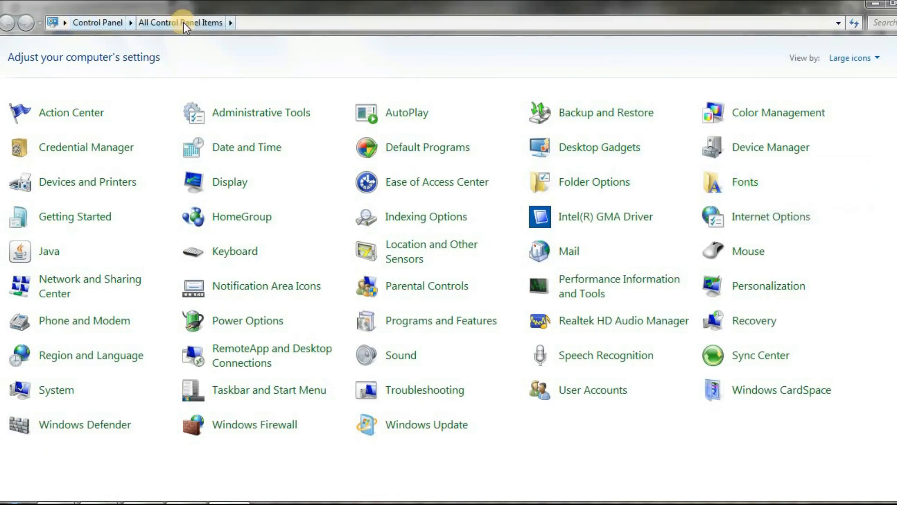
# Open the Fonts folder in Control Panel and copy the BromarkersDemoRegular font file from the bromarkers-demo folder in Downloads
pyautogui.click(746, 186)
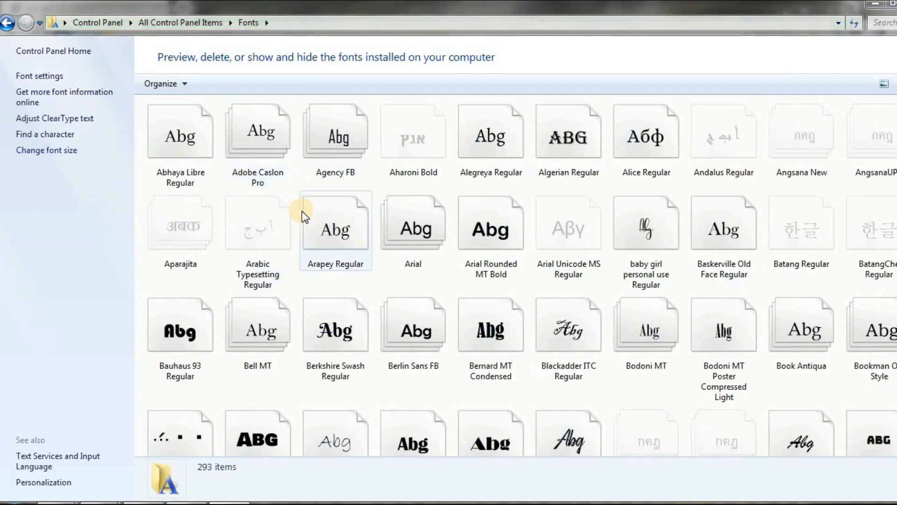
pyautogui.rightClick(296, 179)
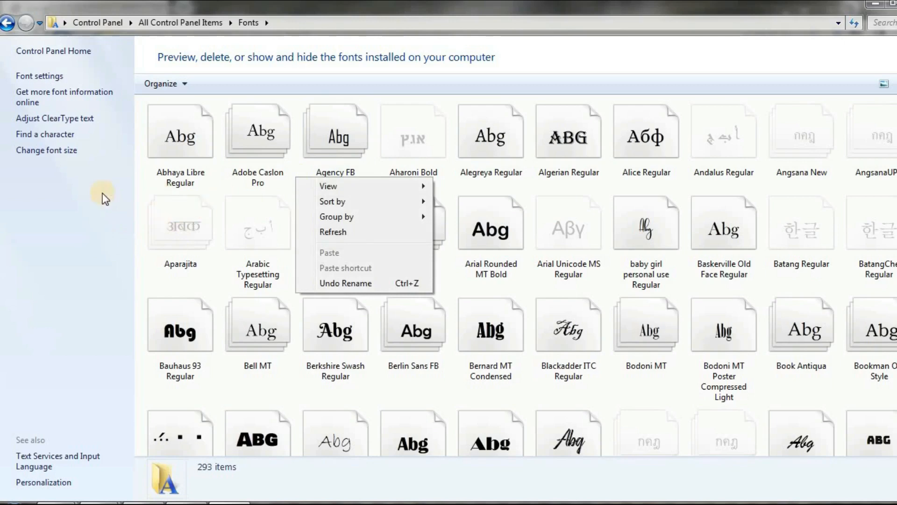
pyautogui.click(57, 504)
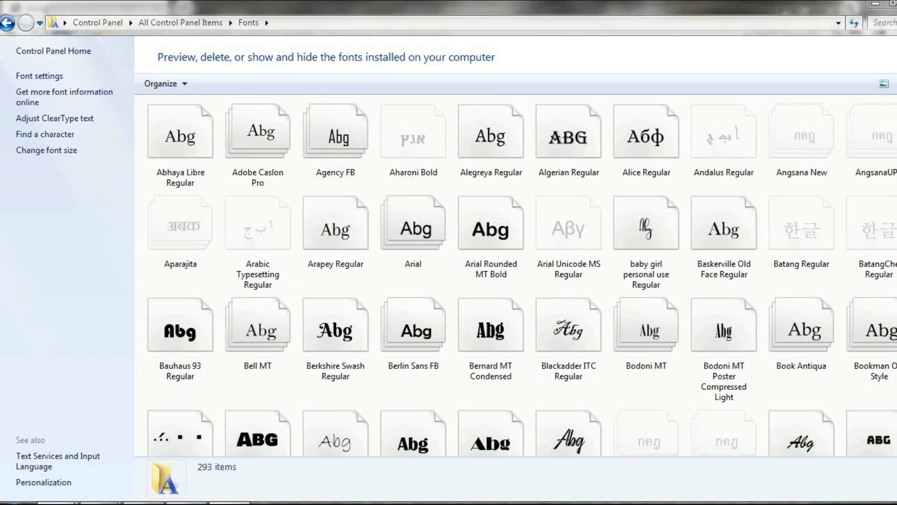
pyautogui.click(75, 444)
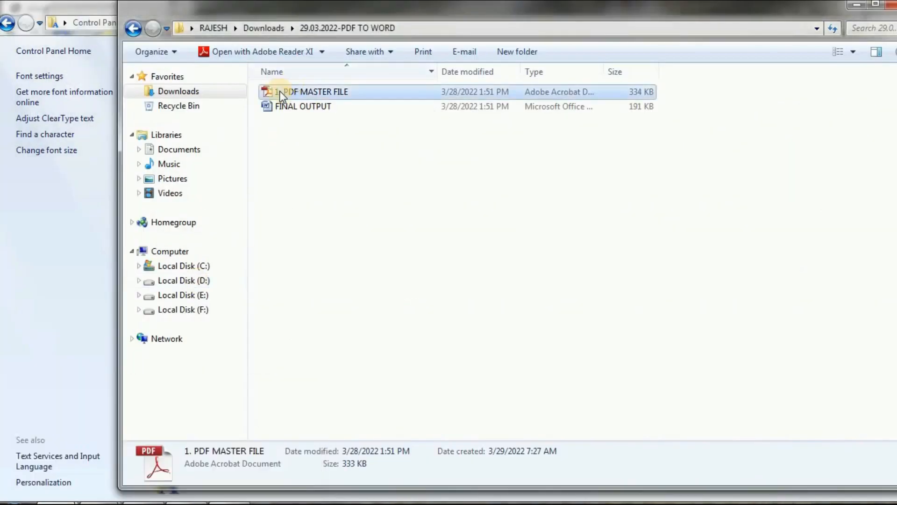
pyautogui.click(176, 90)
pyautogui.doubleClick(299, 92)
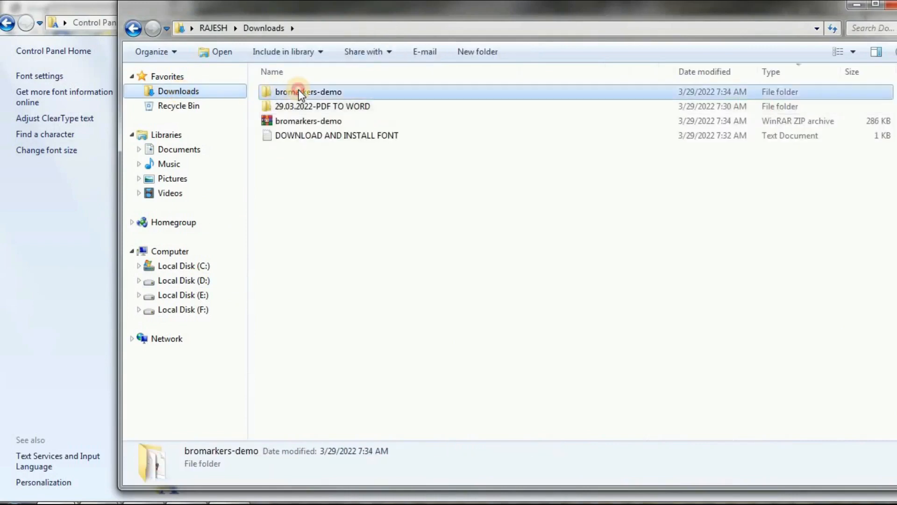
pyautogui.click(300, 94)
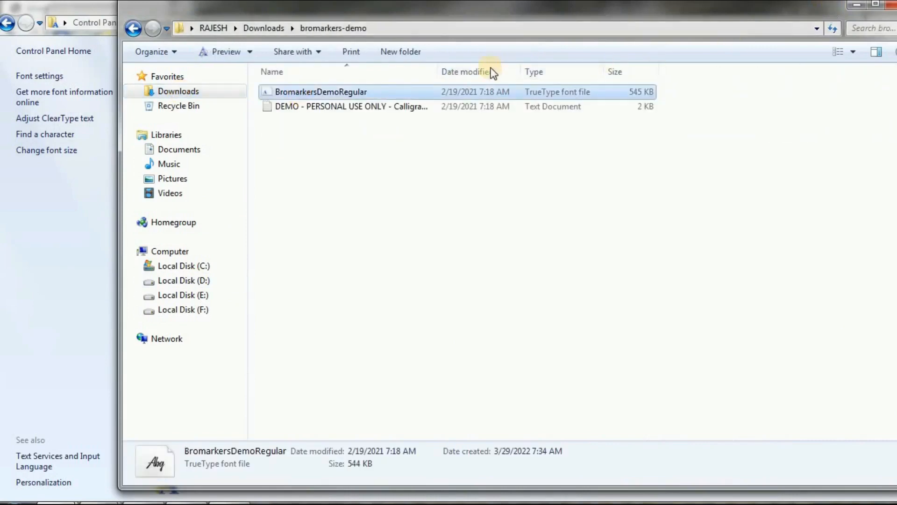
pyautogui.rightClick(342, 95)
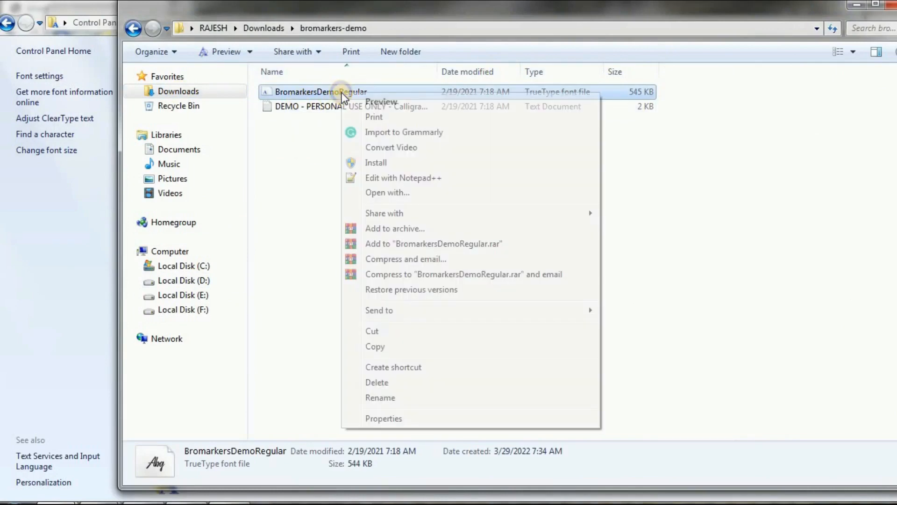
pyautogui.click(380, 348)
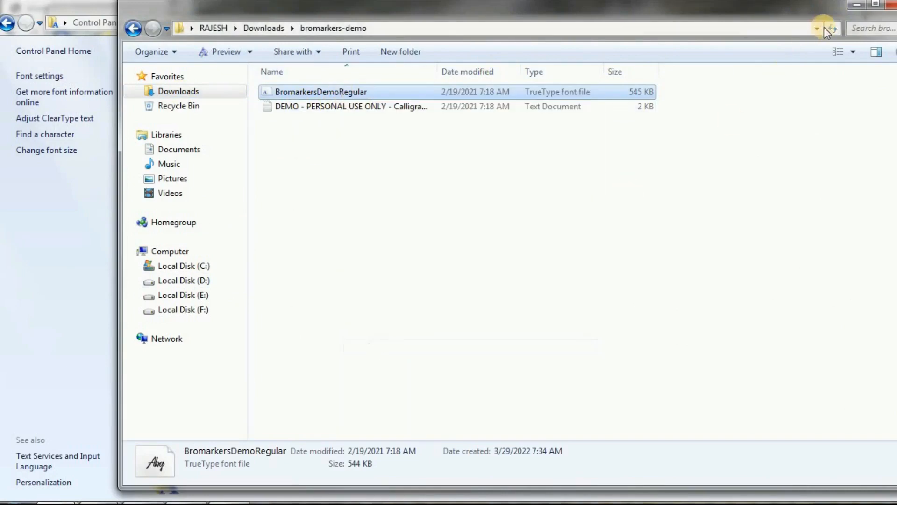
# Paste the copied font file into the Windows Fonts folder to install it, replacing the existing Bromarkers Demo font
pyautogui.click(857, 5)
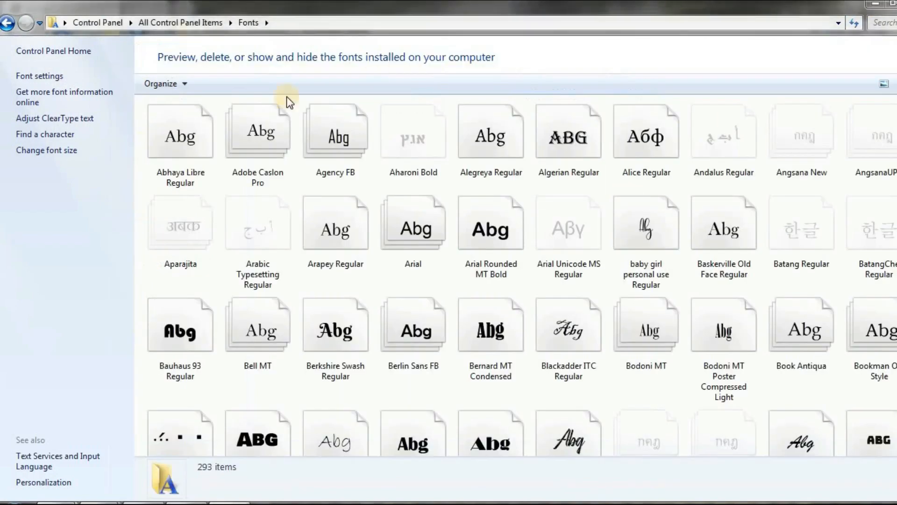
pyautogui.rightClick(219, 181)
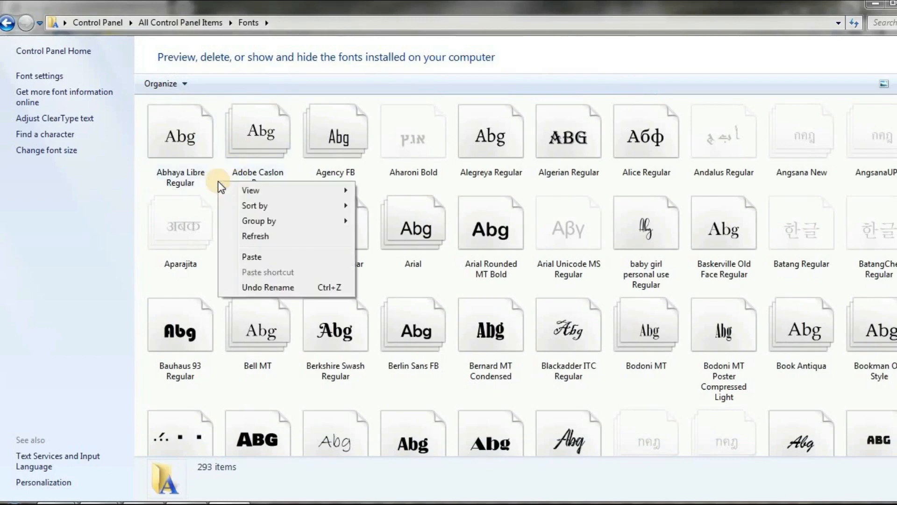
pyautogui.click(249, 256)
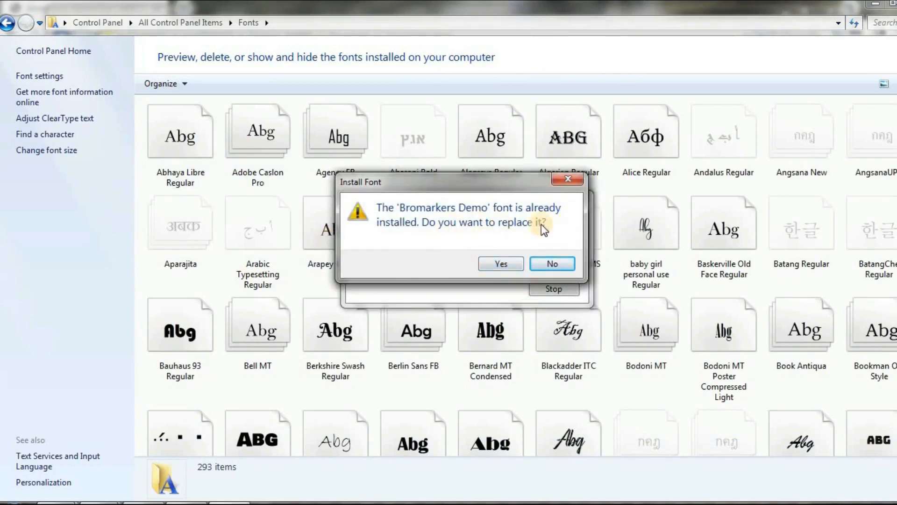
pyautogui.click(500, 265)
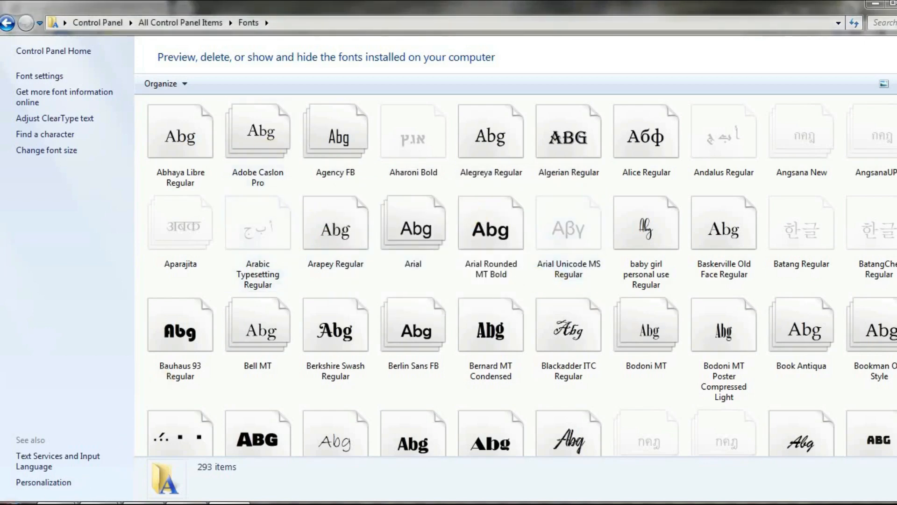
# Launch Word with a blank document and look for Bromarkers Demo in the list of available fonts
pyautogui.press('super')
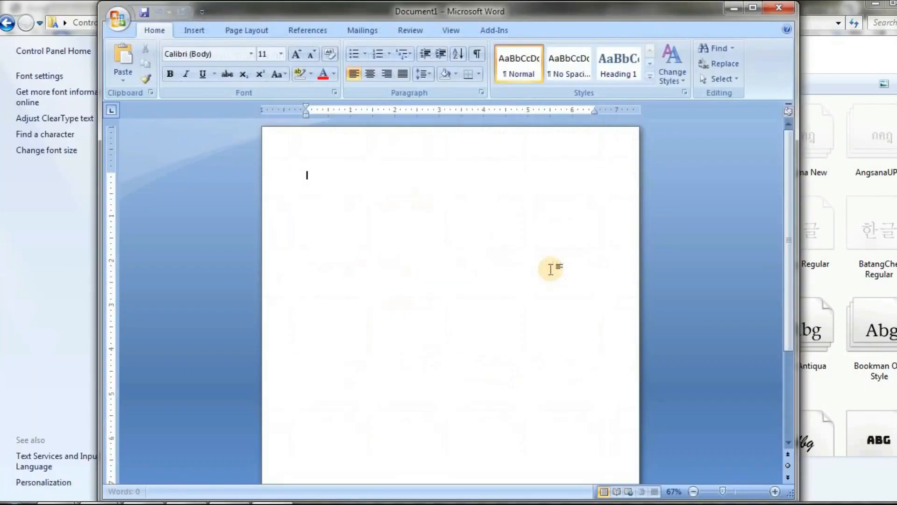
pyautogui.click(252, 54)
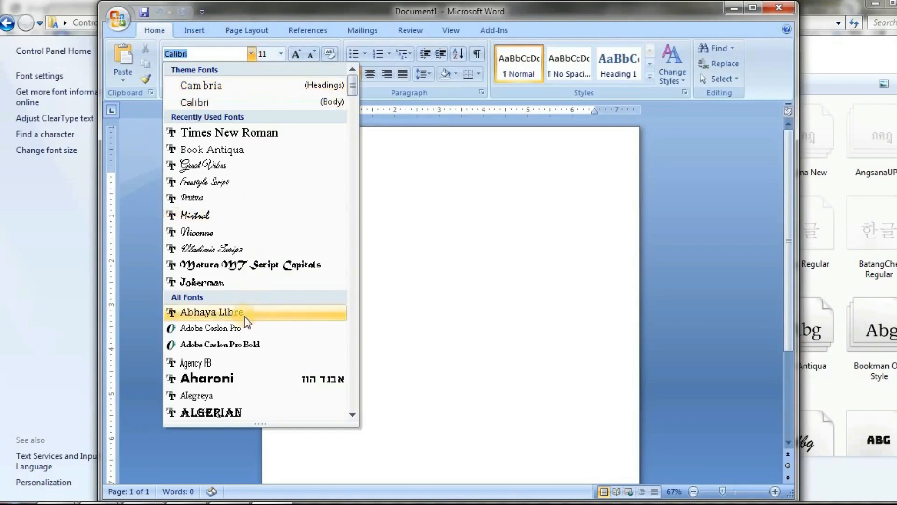
pyautogui.scroll(-2, 240, 333)
pyautogui.scroll(-6, 240, 333)
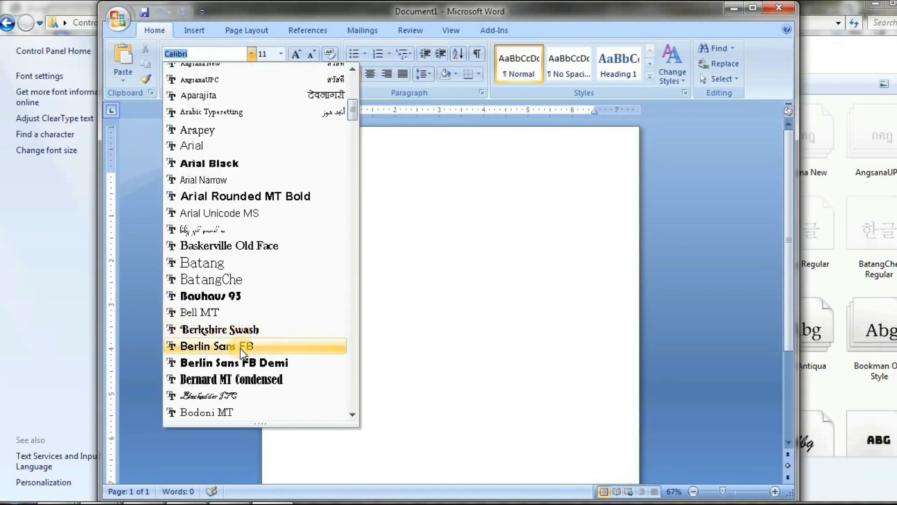
pyautogui.scroll(-2, 240, 349)
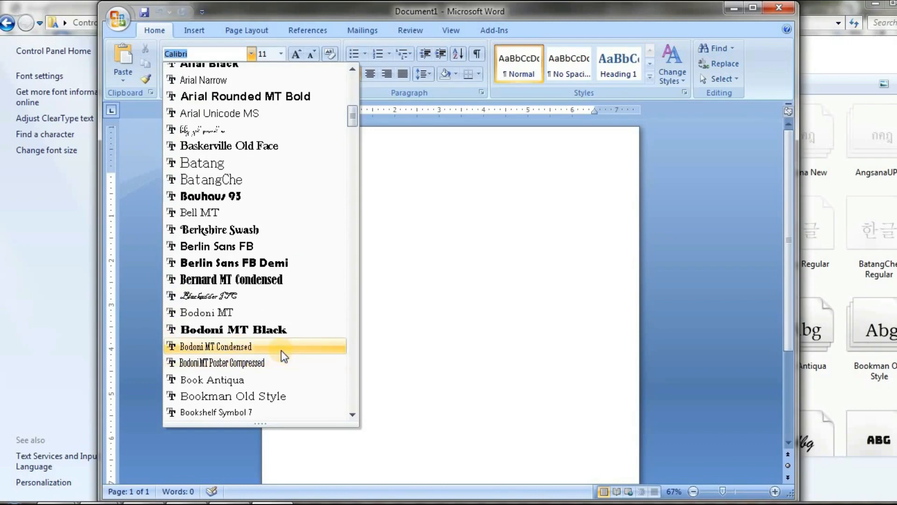
pyautogui.scroll(-2, 250, 353)
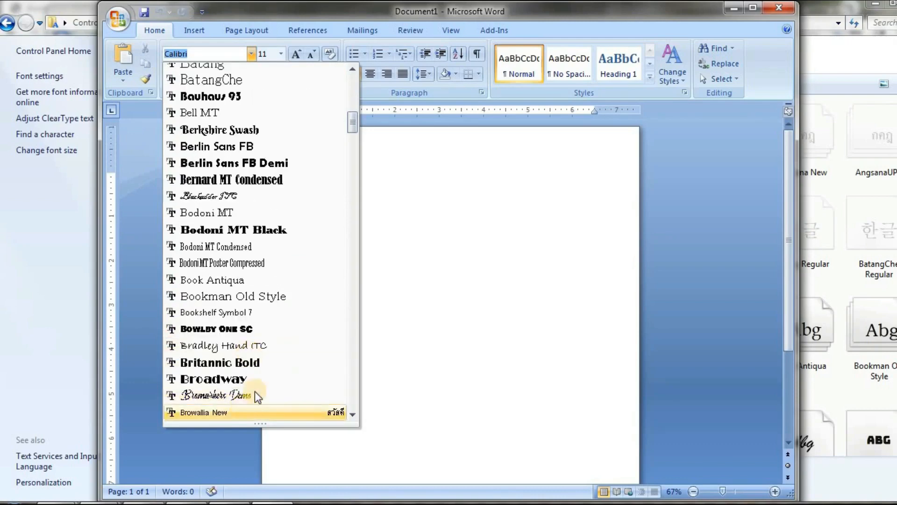
pyautogui.scroll(-2, 256, 359)
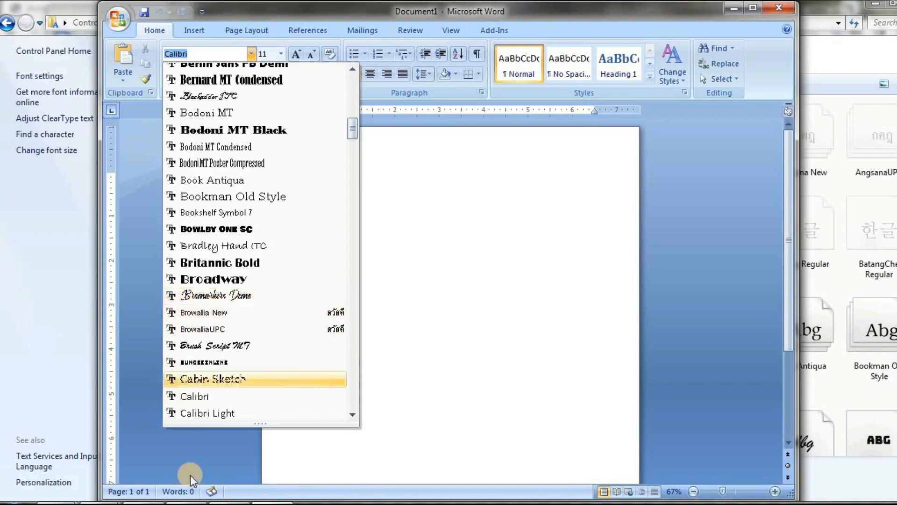
# Check the required font name in the Notepad note, and look it up again in Word's font list
pyautogui.click(187, 503)
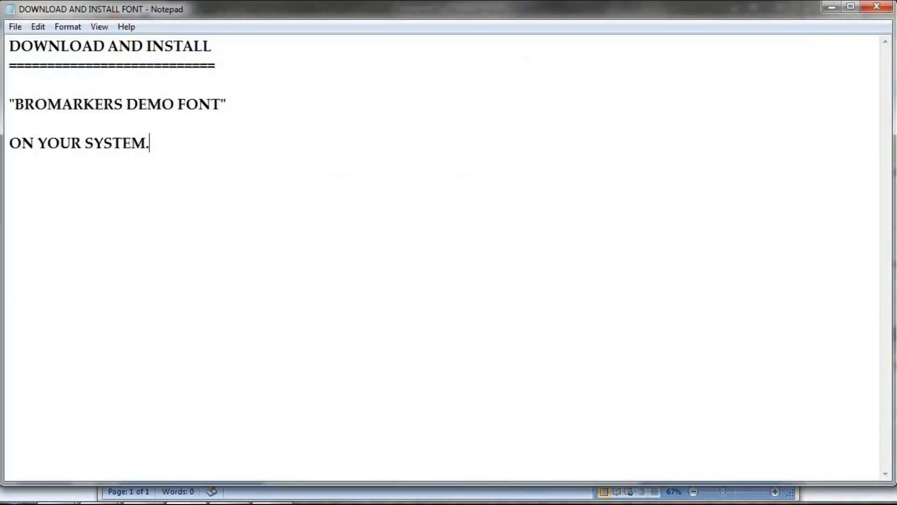
pyautogui.click(187, 503)
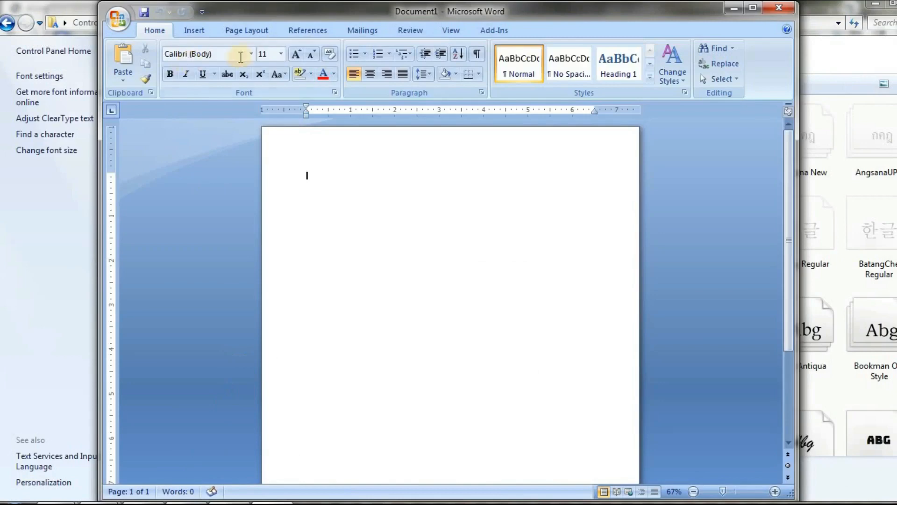
pyautogui.click(250, 54)
pyautogui.scroll(-5, 265, 304)
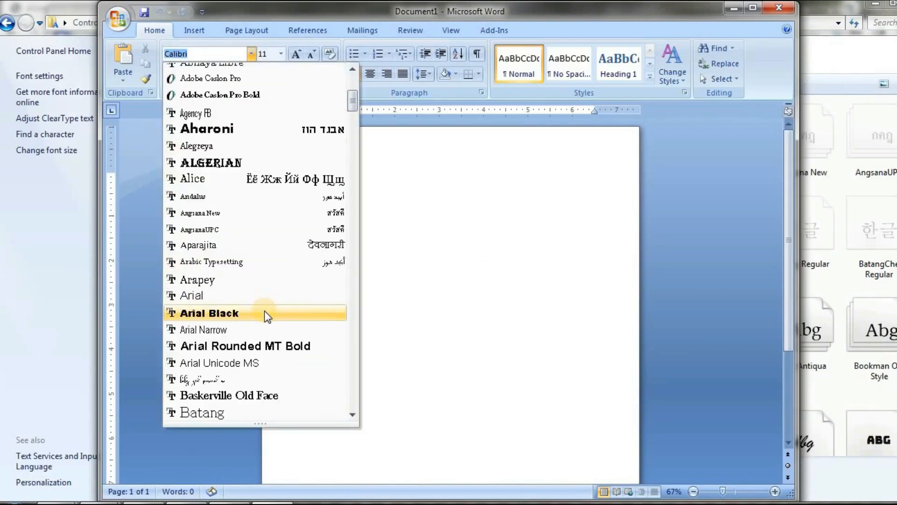
pyautogui.scroll(-10, 265, 310)
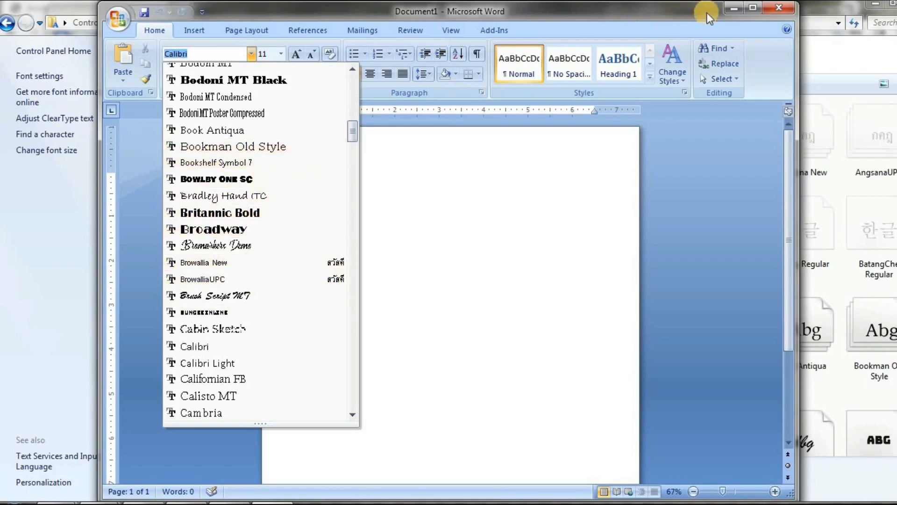
# Maximize the Word window, locate Bromarkers Demo among all fonts once more, and close the list without choosing a font
pyautogui.click(752, 7)
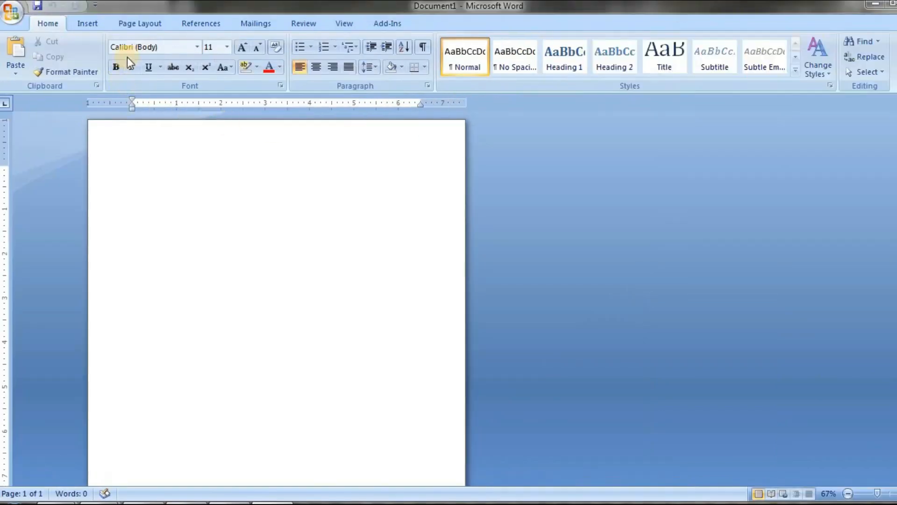
pyautogui.click(198, 45)
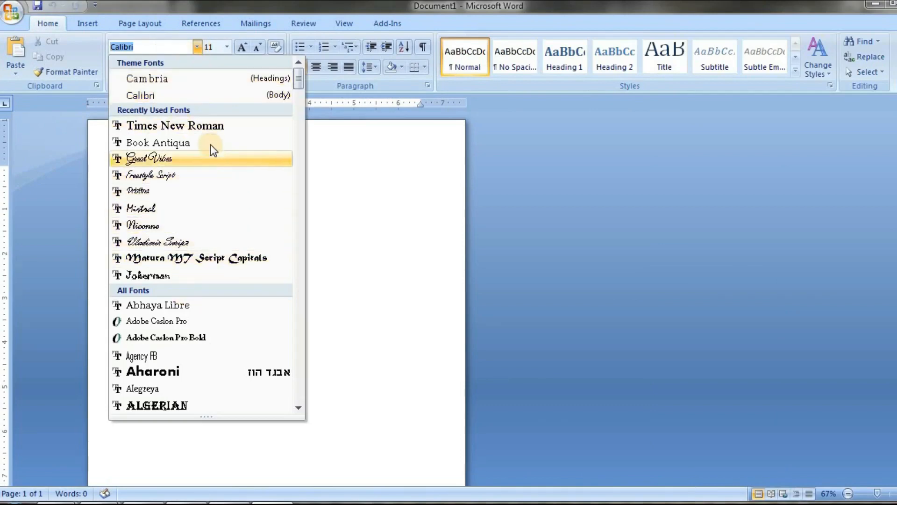
pyautogui.scroll(-5, 222, 297)
pyautogui.scroll(-9, 221, 304)
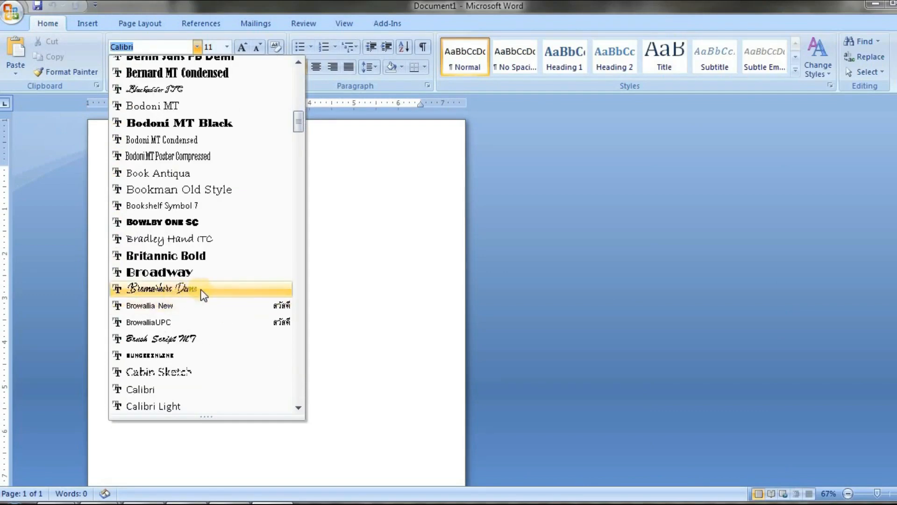
pyautogui.click(539, 330)
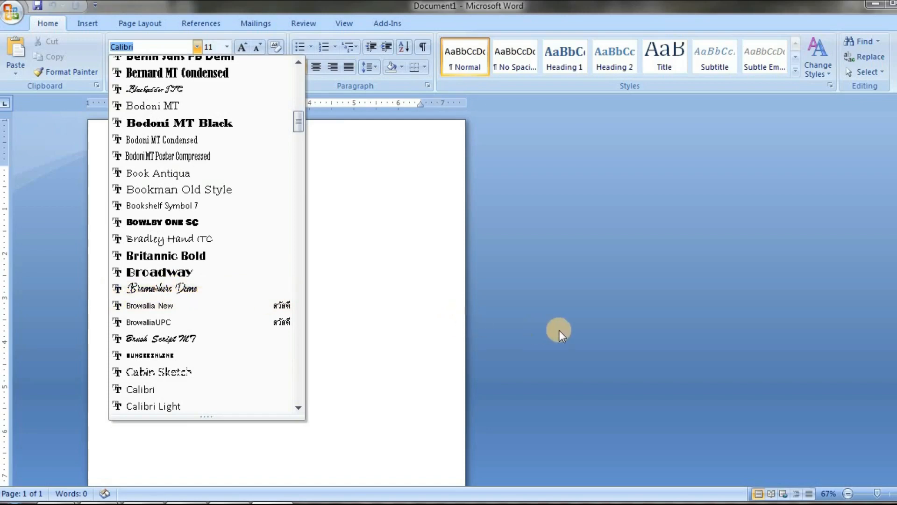
pyautogui.click(573, 365)
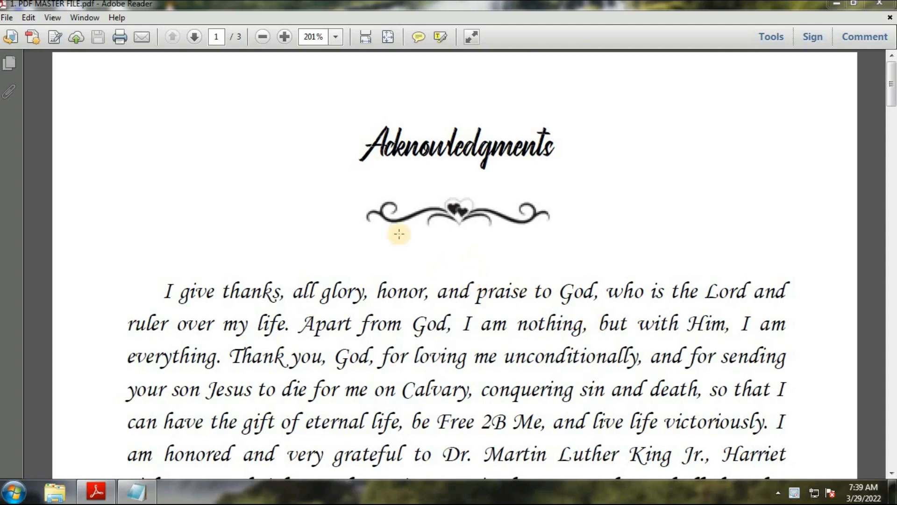
# Review the PDF master file in Adobe Reader from beginning to end, examining the Acknowledgments page, the Chapter 1 heading and its ornament
pyautogui.click(310, 199)
pyautogui.scroll(-3, 353, 250)
pyautogui.scroll(-20, 353, 250)
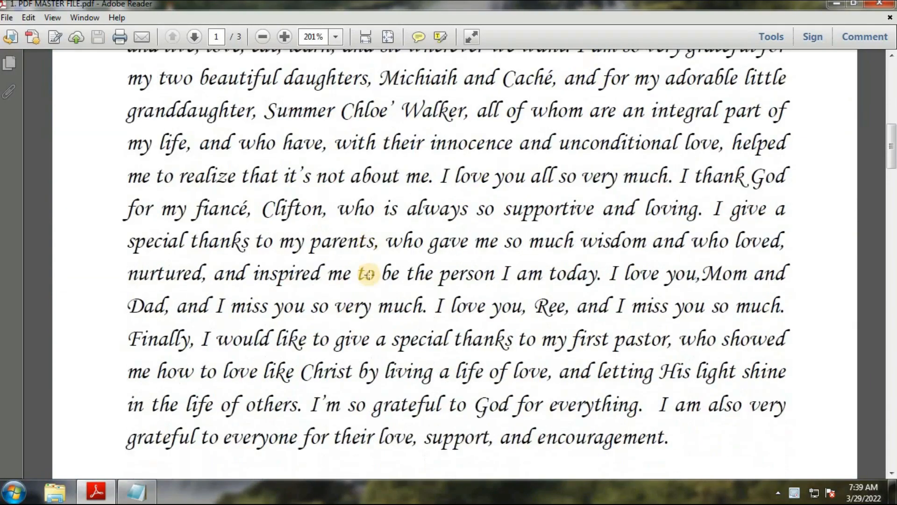
pyautogui.scroll(-20, 372, 276)
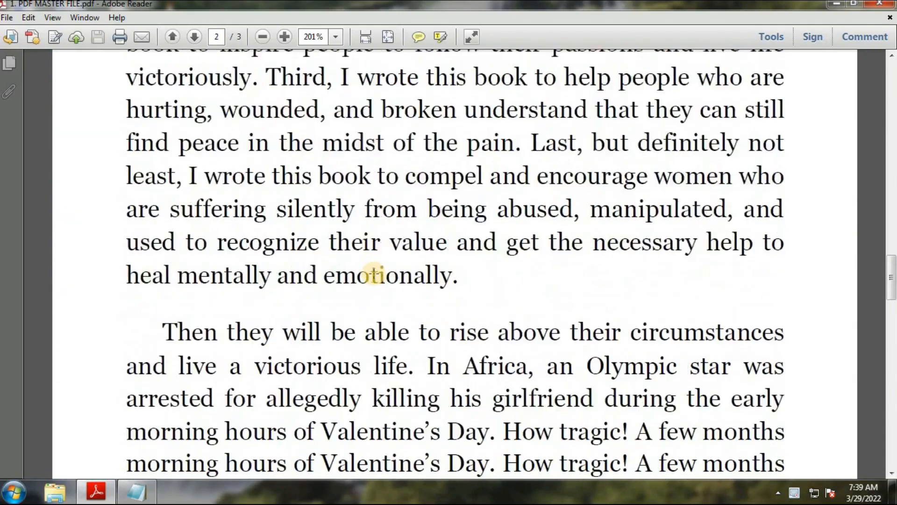
pyautogui.scroll(-12, 375, 276)
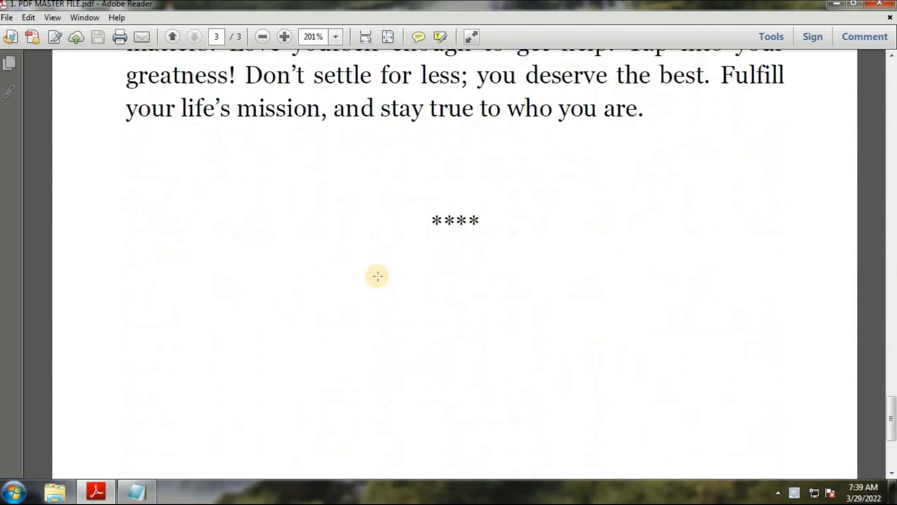
pyautogui.scroll(8, 376, 276)
pyautogui.scroll(5, 378, 276)
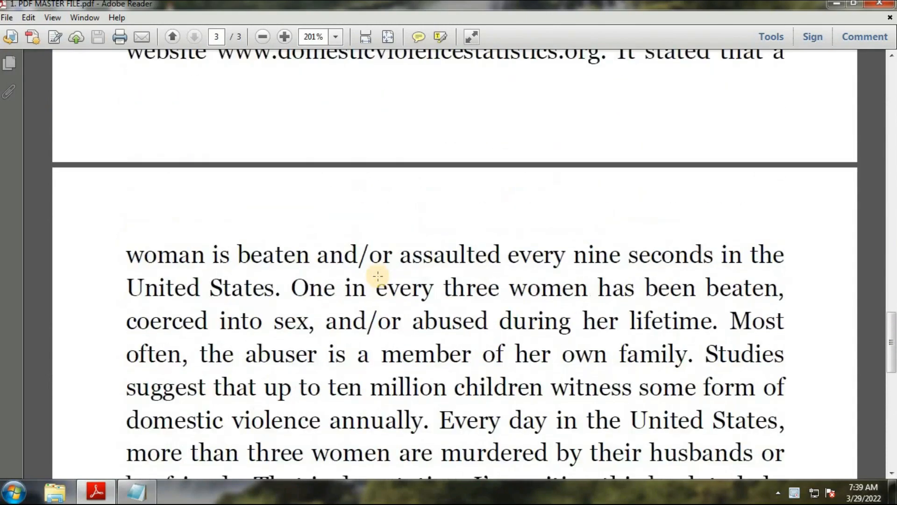
pyautogui.scroll(-4, 378, 276)
pyautogui.scroll(15, 377, 275)
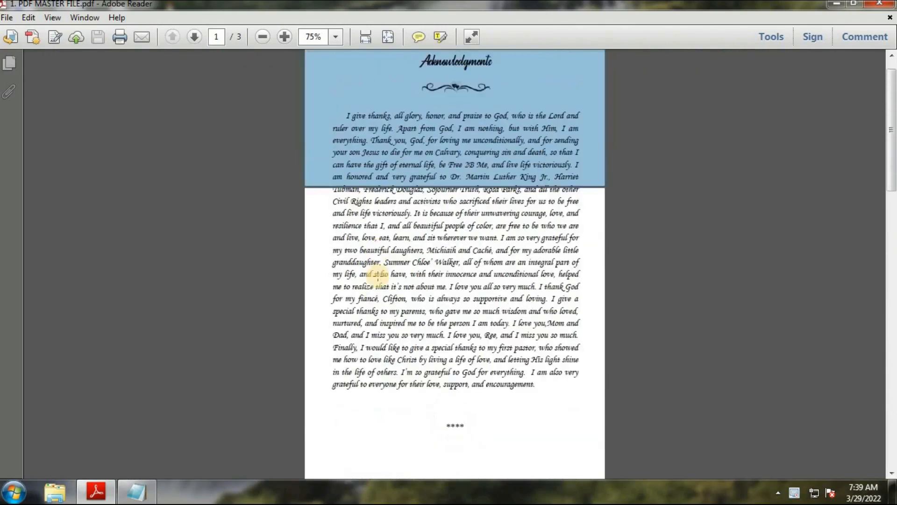
pyautogui.scroll(-3, 380, 277)
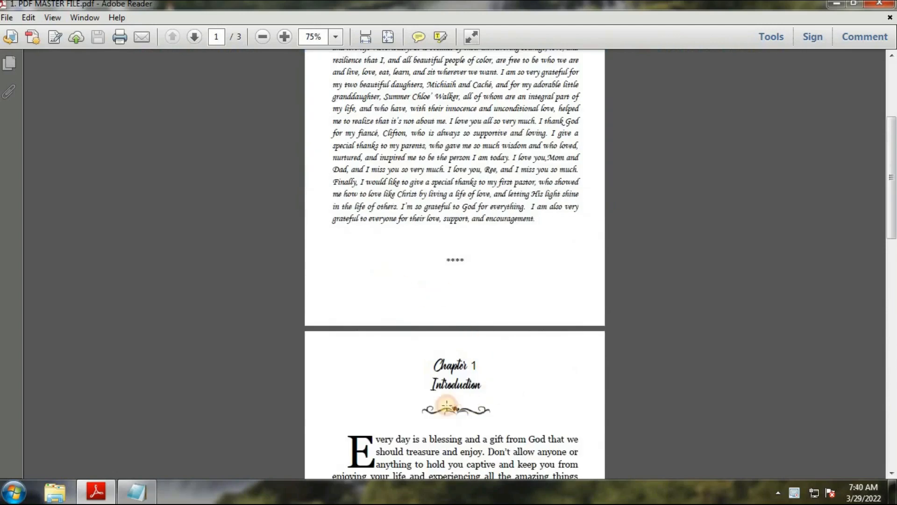
pyautogui.moveTo(410, 393); pyautogui.dragTo(520, 429)
pyautogui.click(551, 384)
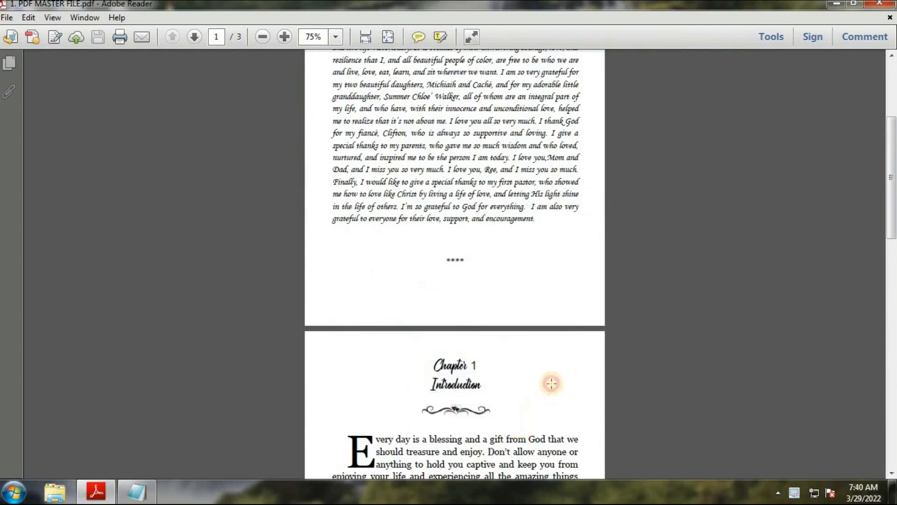
pyautogui.scroll(4, 475, 323)
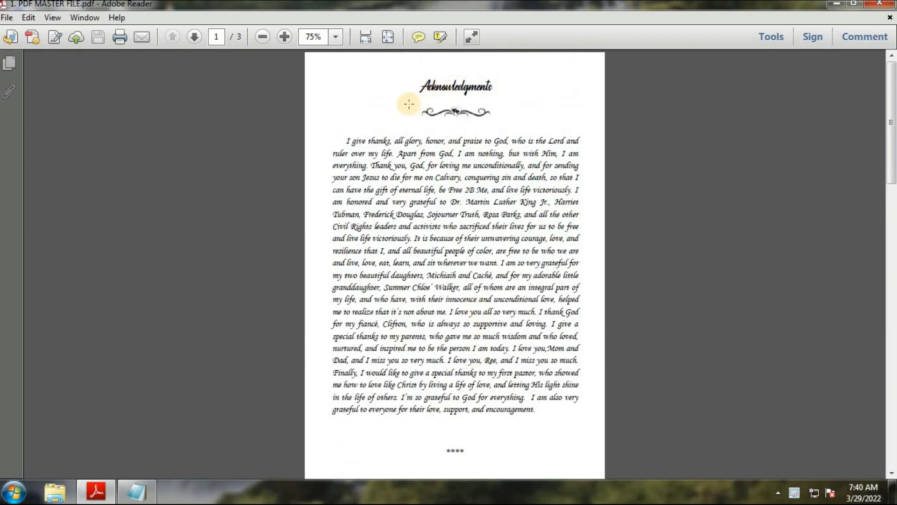
# Take a snapshot of the heart ornament below the Acknowledgments heading in the PDF
pyautogui.moveTo(409, 104); pyautogui.dragTo(508, 134)
pyautogui.click(479, 225)
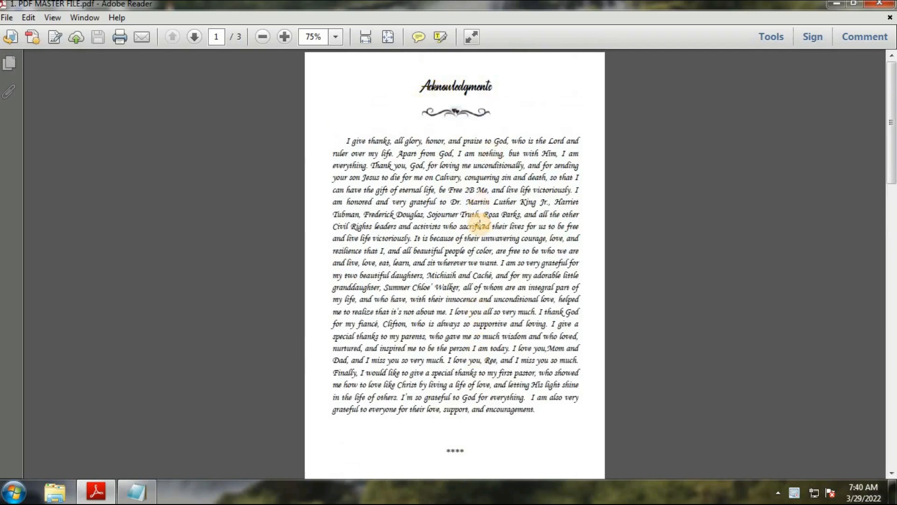
pyautogui.click(479, 224)
pyautogui.scroll(3, 479, 225)
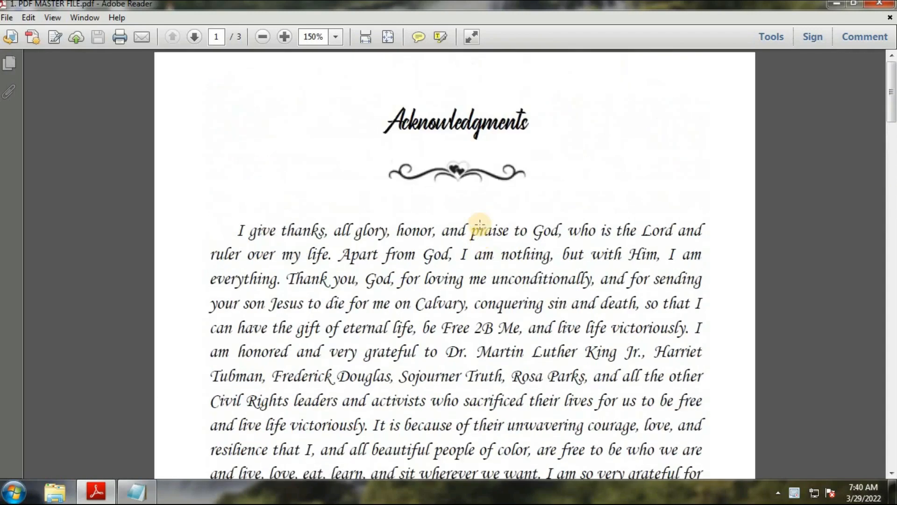
pyautogui.click(480, 224)
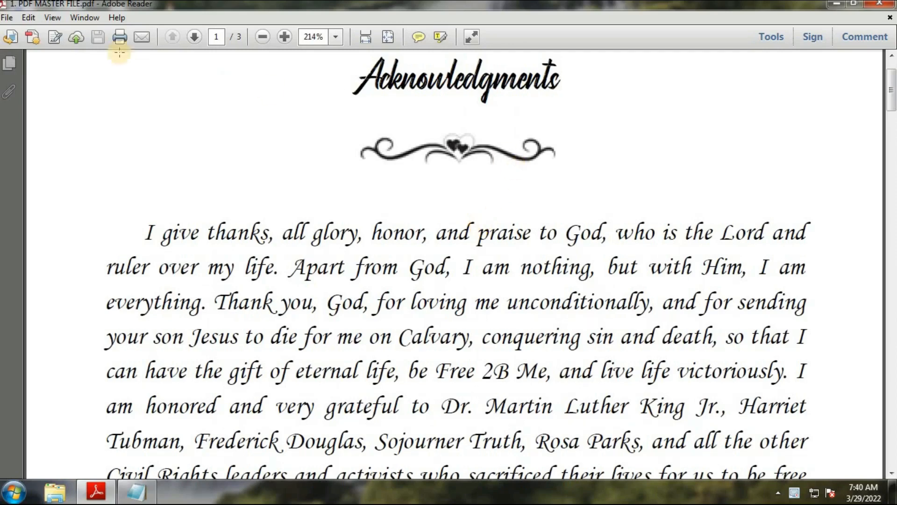
pyautogui.click(31, 17)
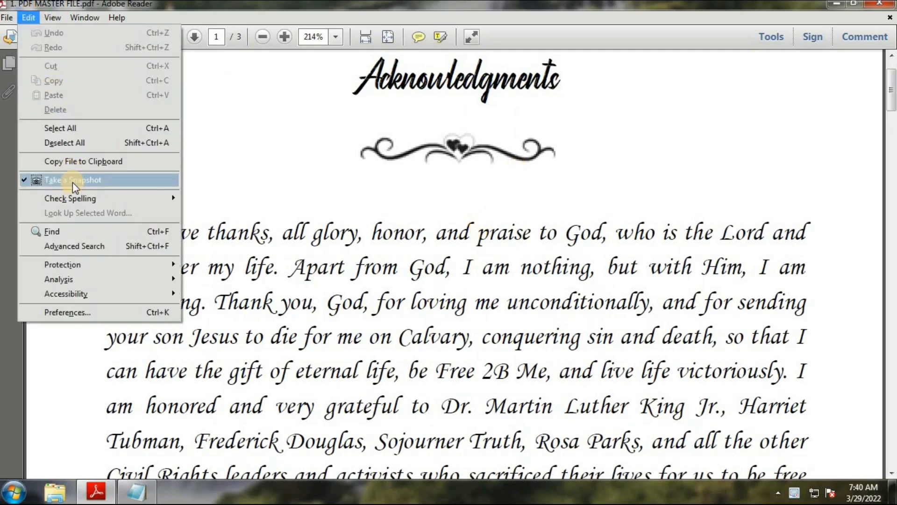
pyautogui.click(72, 181)
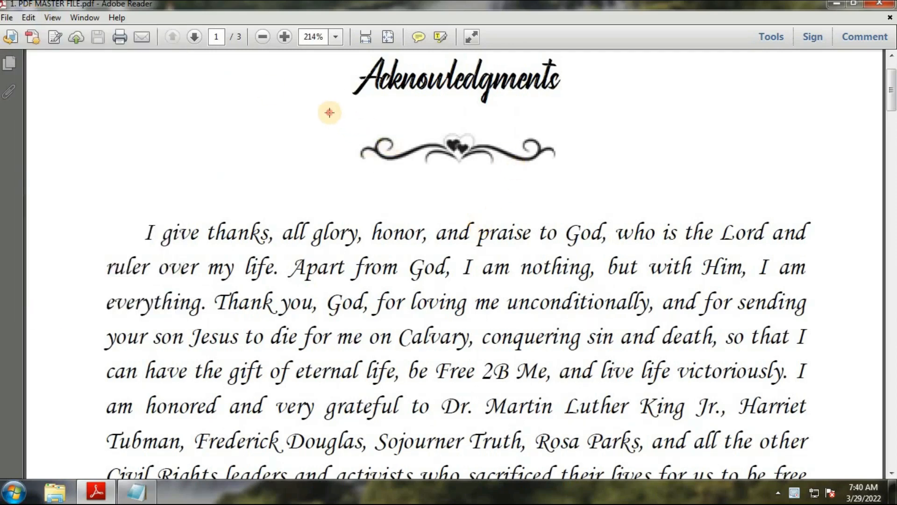
pyautogui.moveTo(329, 112); pyautogui.dragTo(598, 188)
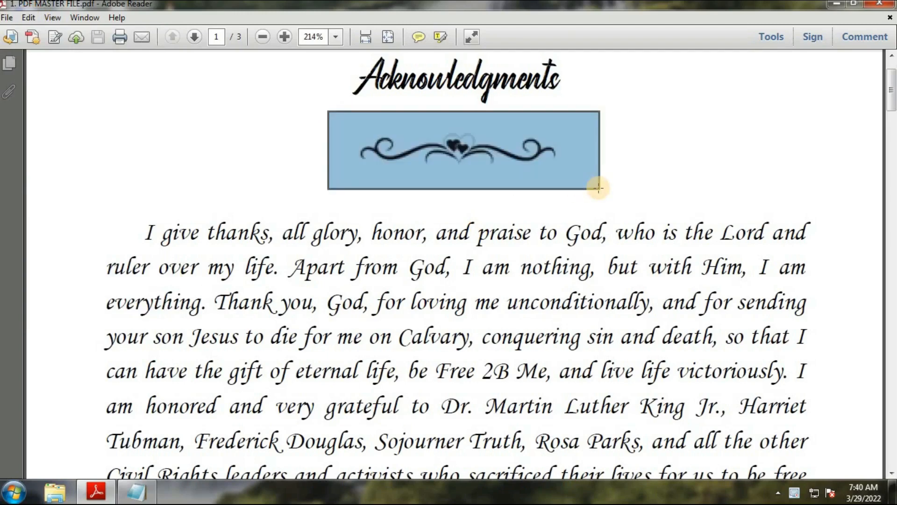
# Start a new Paint image with a 50 by 50 pixel canvas and paste the Acknowledgments ornament snapshot into it
pyautogui.click(14, 491)
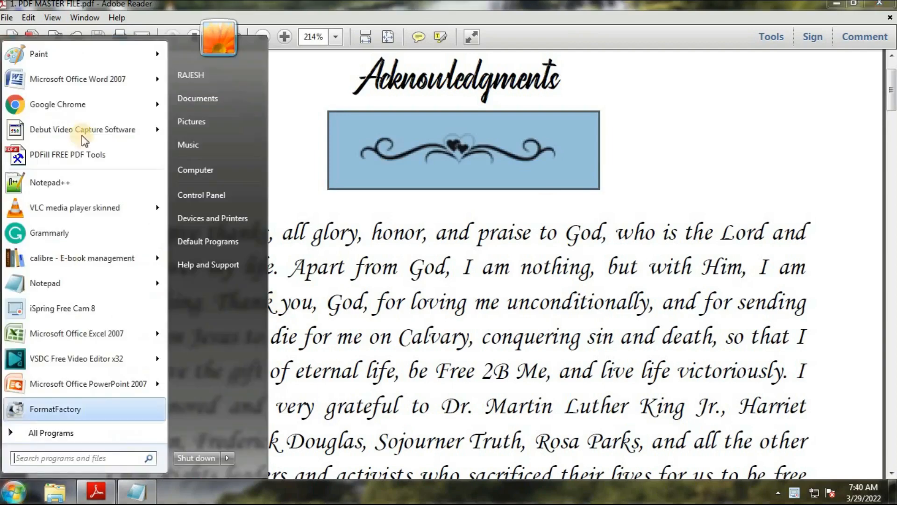
pyautogui.click(47, 53)
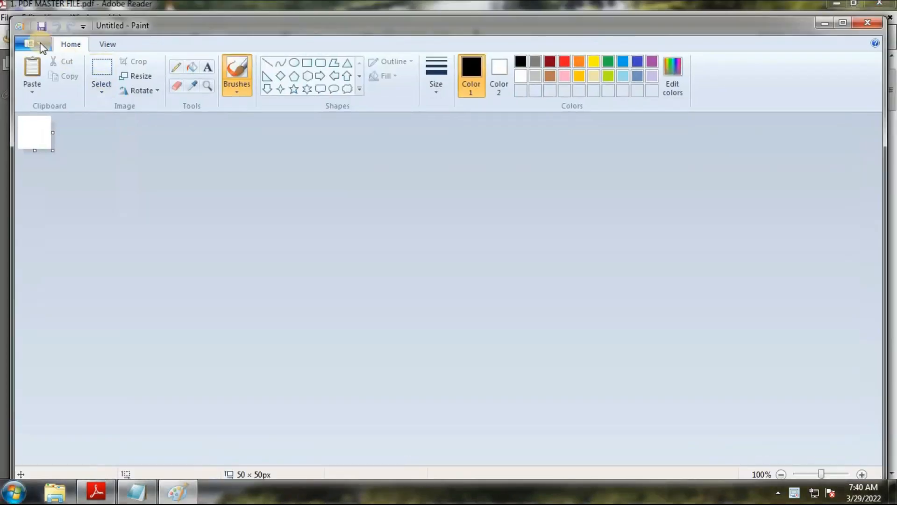
pyautogui.click(41, 45)
pyautogui.click(56, 304)
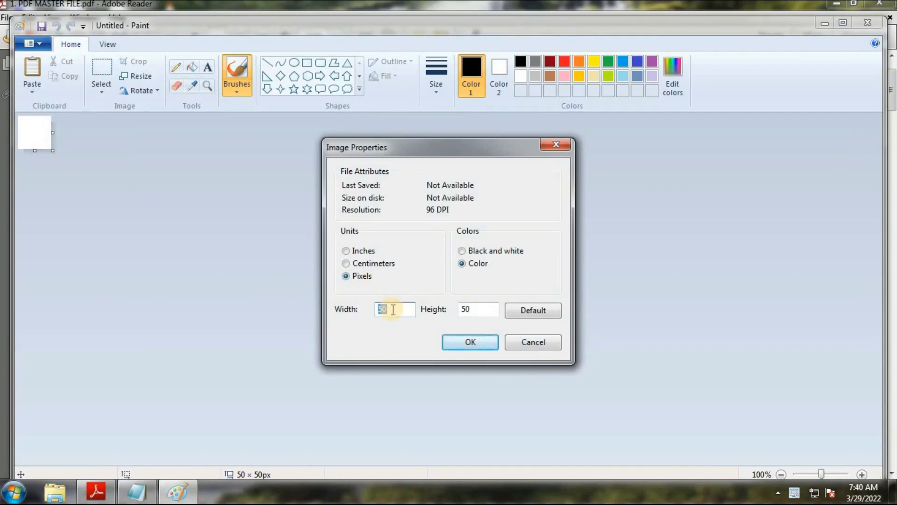
pyautogui.moveTo(487, 311); pyautogui.dragTo(376, 309)
pyautogui.click(470, 341)
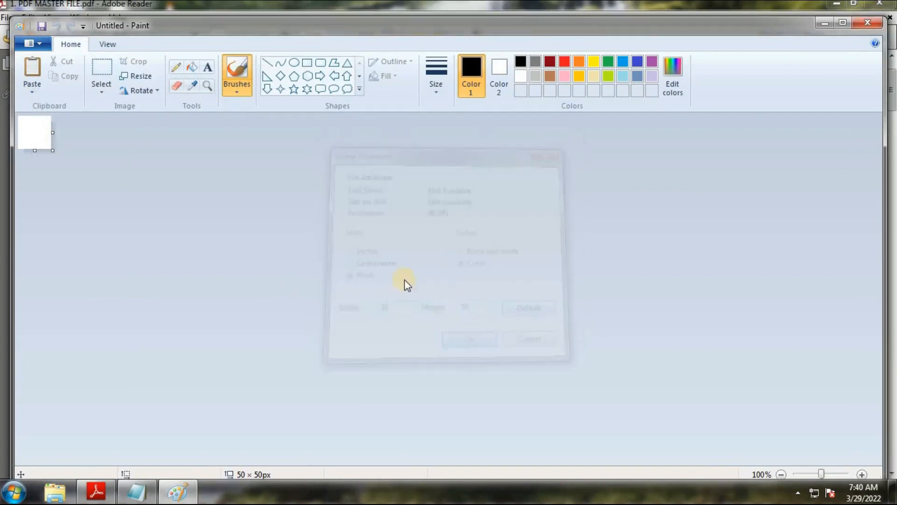
pyautogui.hotkey('ctrl', 'v')
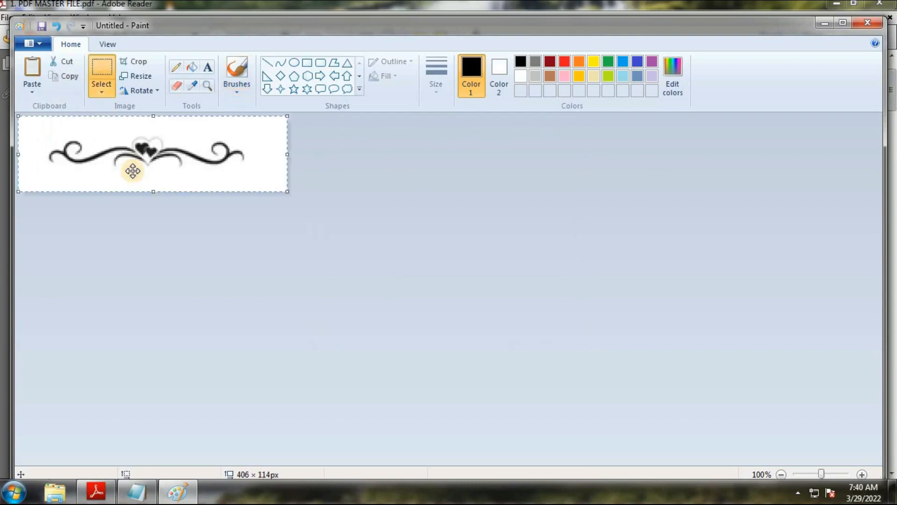
# Save the ornament picture as a PNG named IMAGE-1 in the Downloads folder and close Paint
pyautogui.click(41, 27)
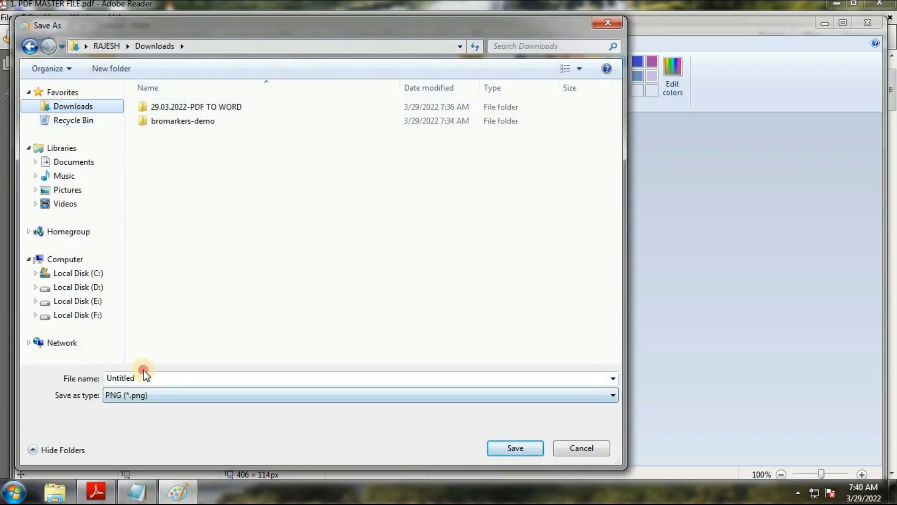
pyautogui.click(147, 377)
pyautogui.write('IMAGE-1')
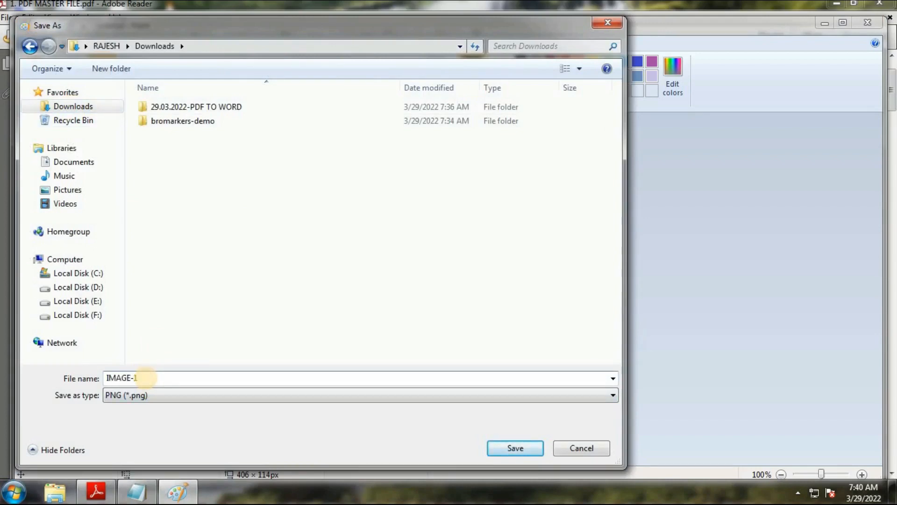
pyautogui.press('Return')
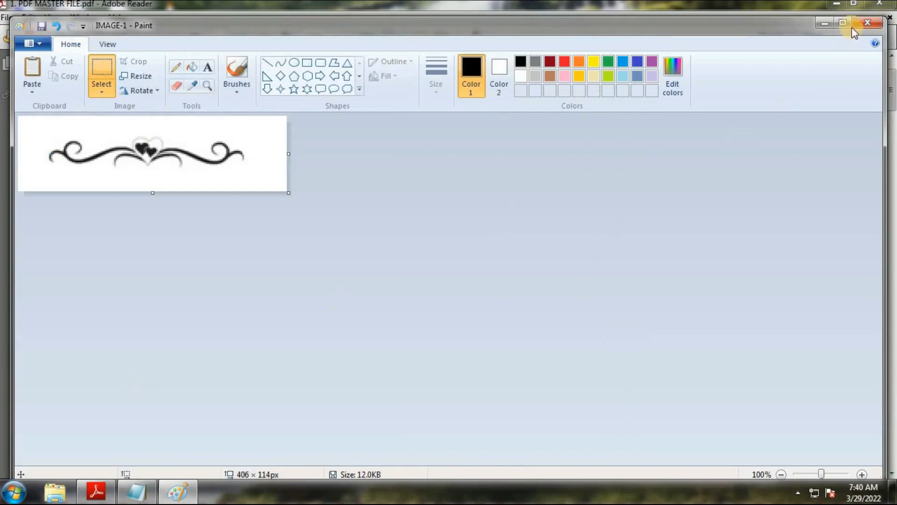
pyautogui.click(868, 22)
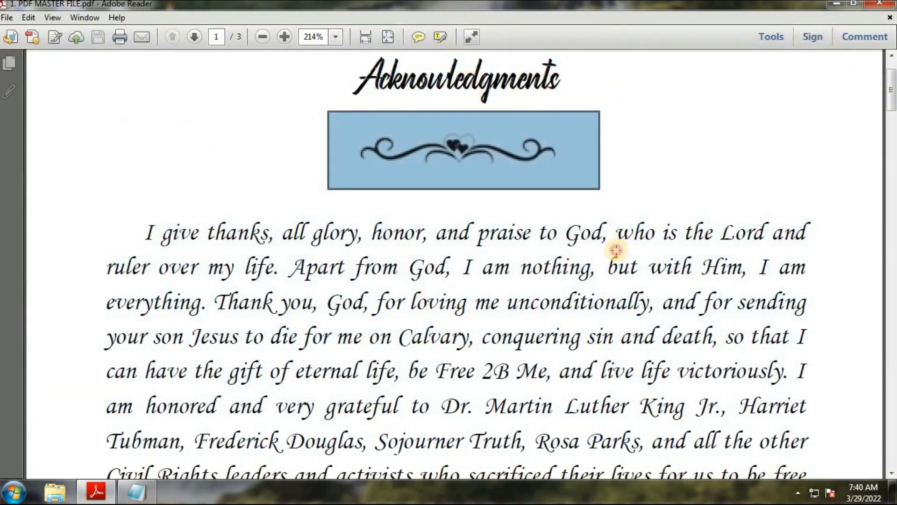
# Take a snapshot of the heart ornament below the Chapter 1 Introduction heading on page 2 of the PDF
pyautogui.click(574, 261)
pyautogui.hotkey('ctrl', '-')
pyautogui.hotkey('ctrl', '-')
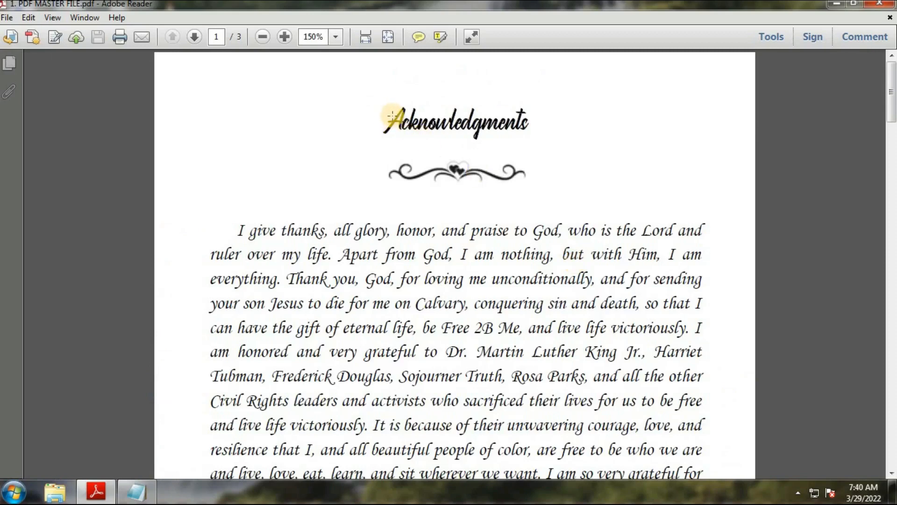
pyautogui.click(28, 18)
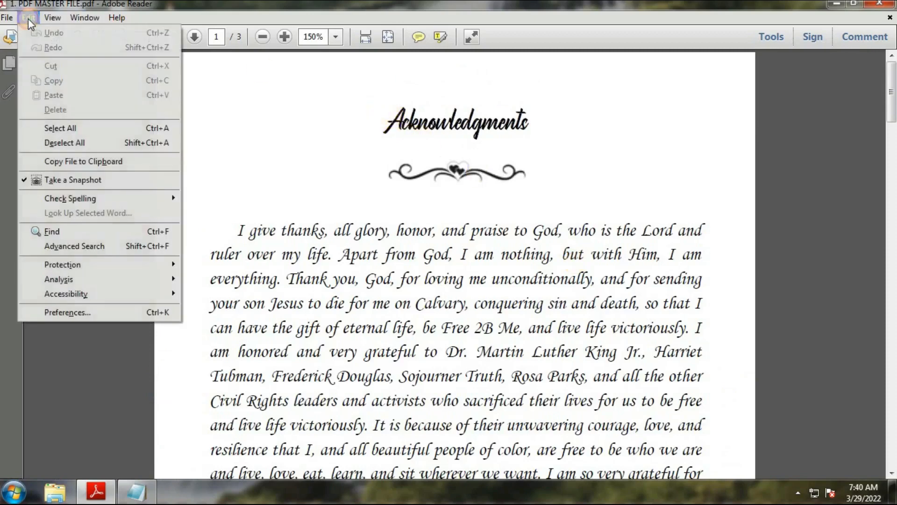
pyautogui.hotkey('ctrl', 'a')
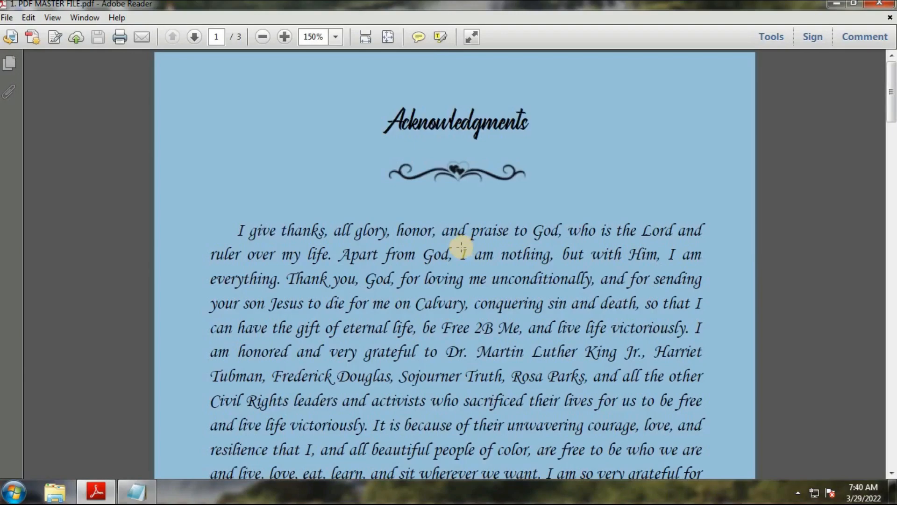
pyautogui.scroll(-1, 475, 310)
pyautogui.scroll(-20, 474, 310)
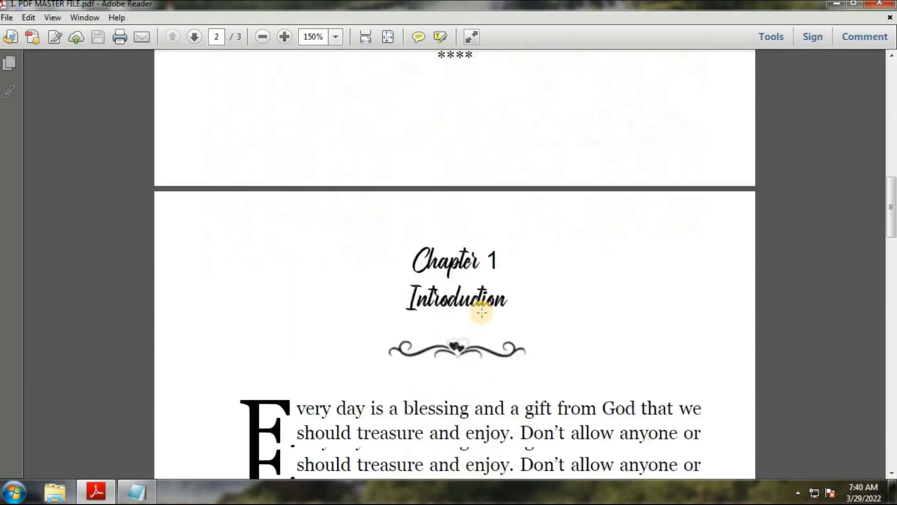
pyautogui.scroll(-3, 604, 296)
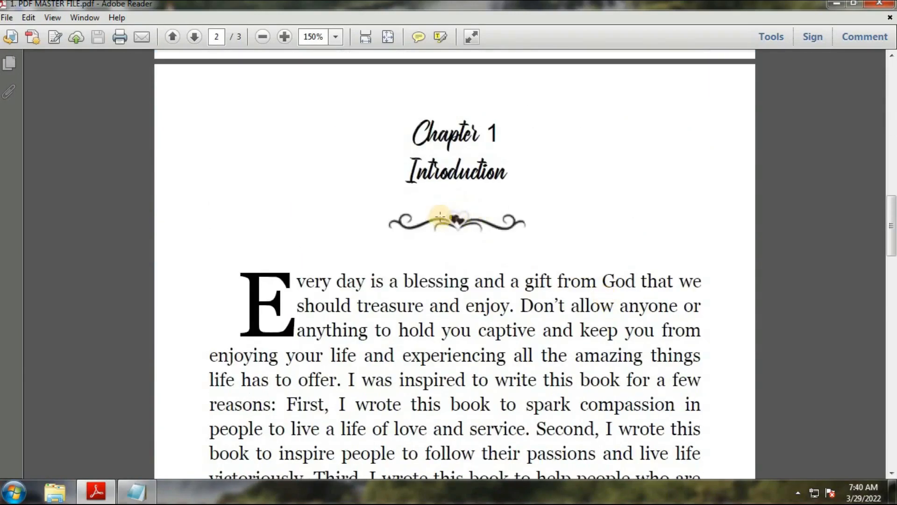
pyautogui.click(370, 201)
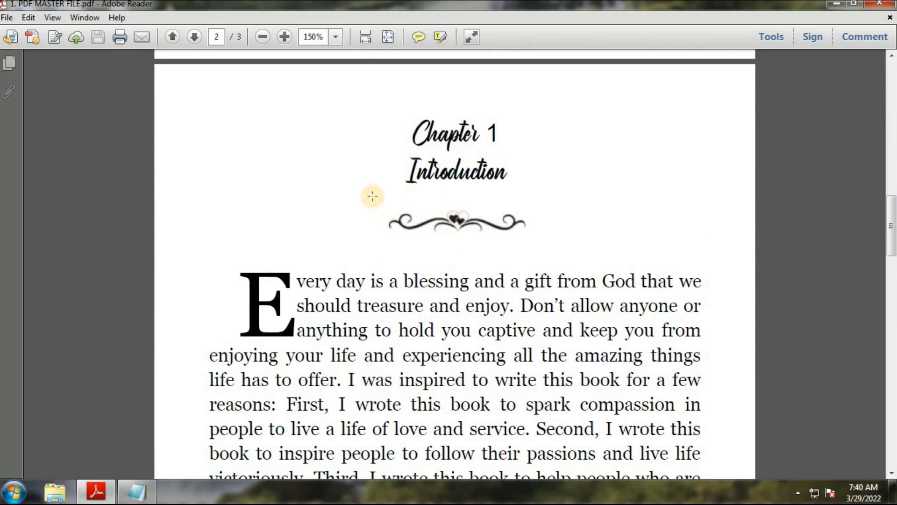
pyautogui.moveTo(445, 242); pyautogui.dragTo(553, 247)
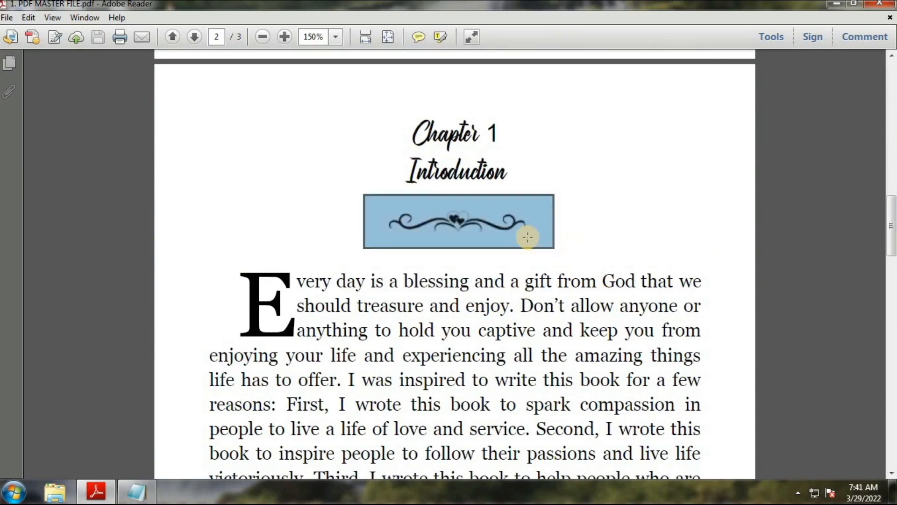
# Open a new Paint image and paste the Chapter 1 ornament snapshot into it
pyautogui.click(13, 491)
pyautogui.click(39, 54)
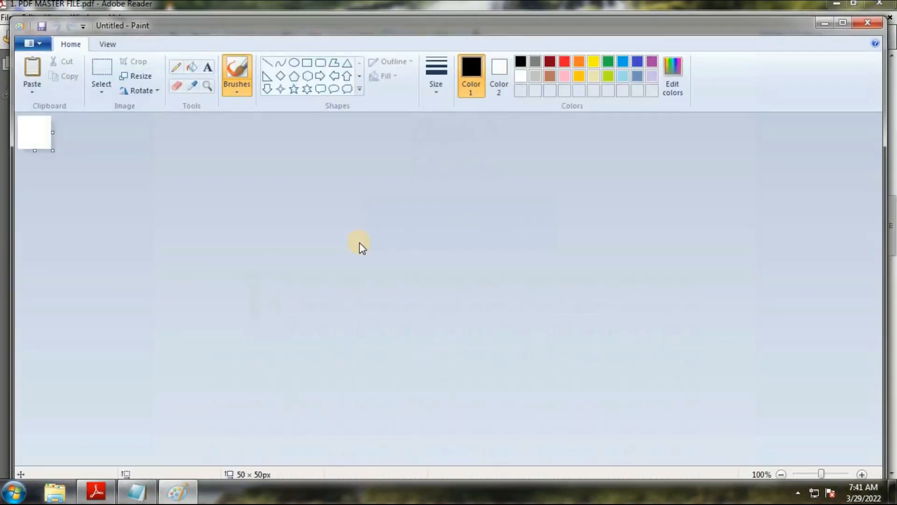
pyautogui.hotkey('ctrl', 'v')
# Save the Chapter 1 ornament picture as a PNG named IMAGE-2 in the Downloads folder and close Paint
pyautogui.click(42, 26)
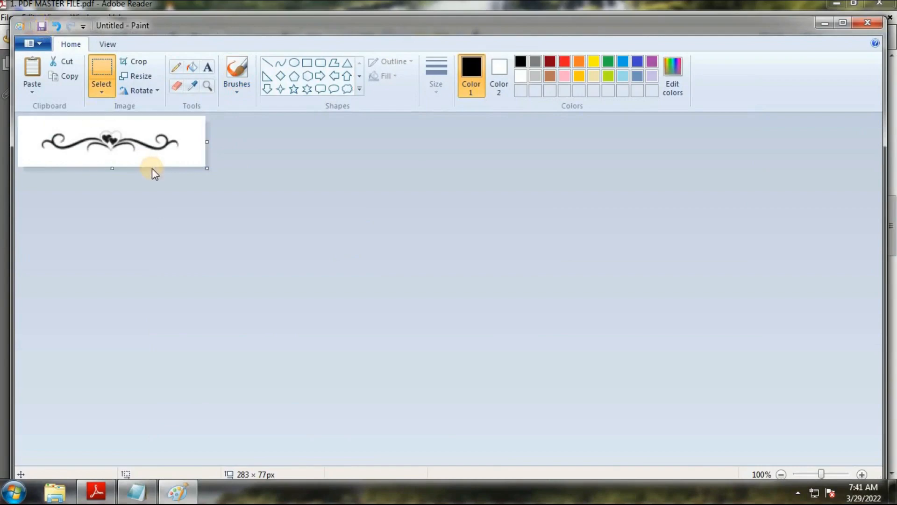
pyautogui.click(173, 136)
pyautogui.click(144, 377)
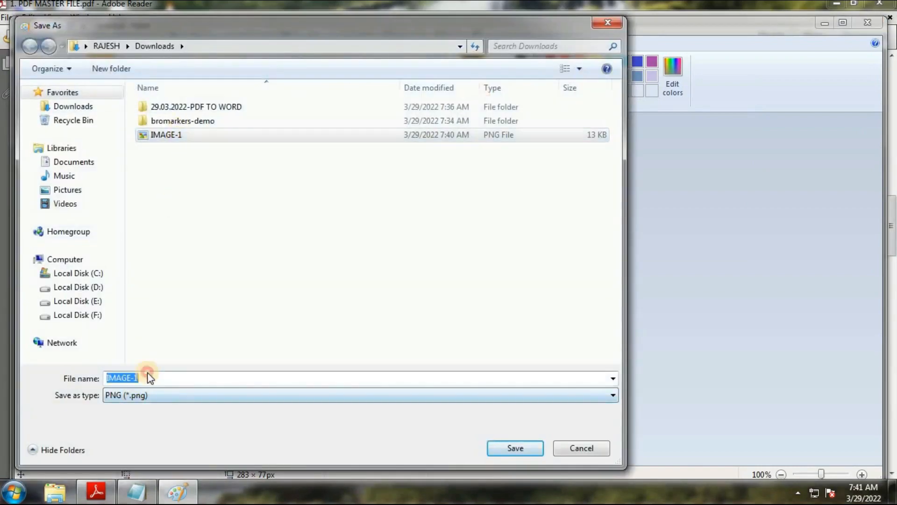
pyautogui.click(147, 382)
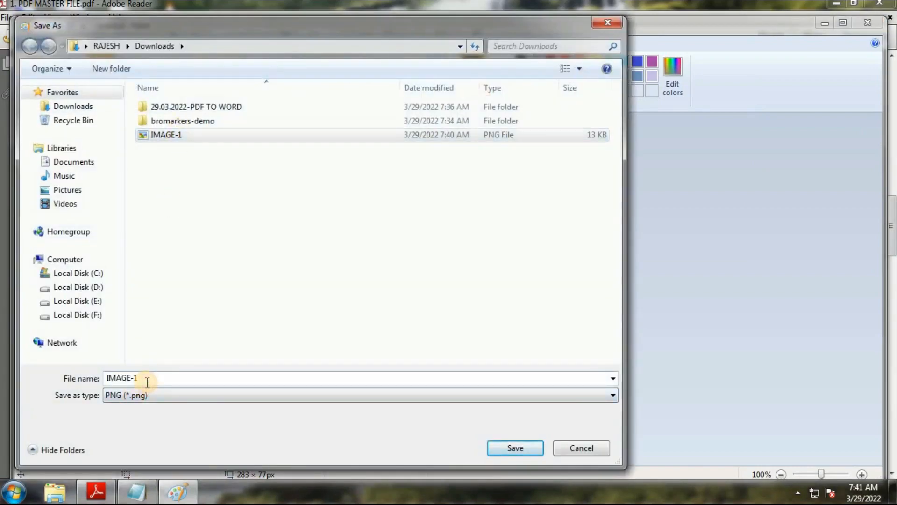
pyautogui.press('BackSpace')
pyautogui.write('2')
pyautogui.press('Return')
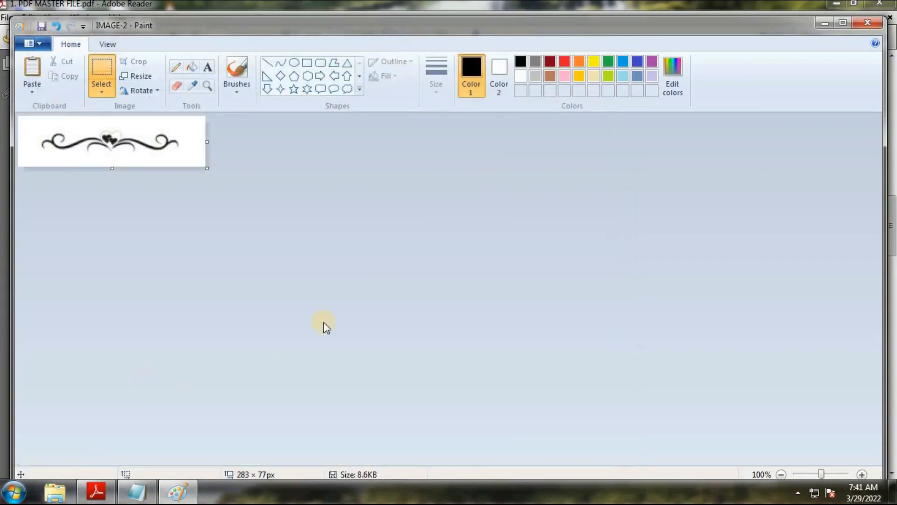
pyautogui.click(868, 22)
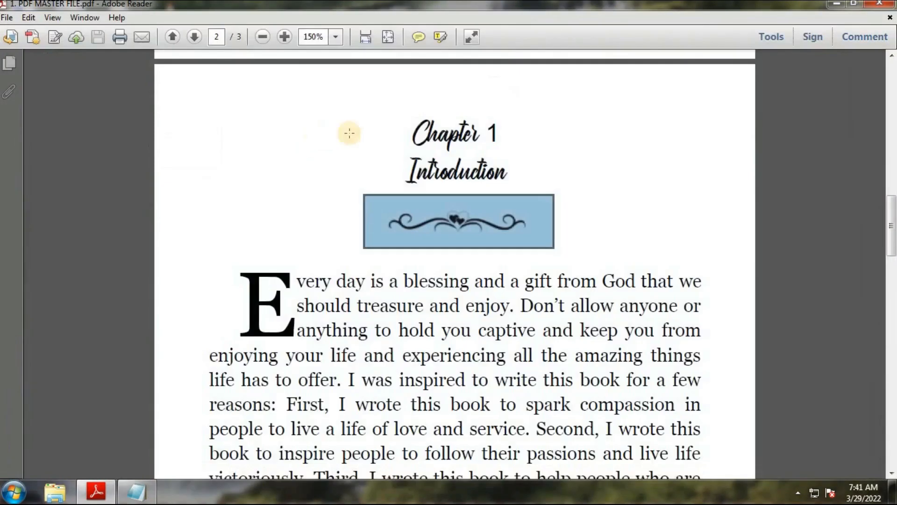
pyautogui.click(635, 257)
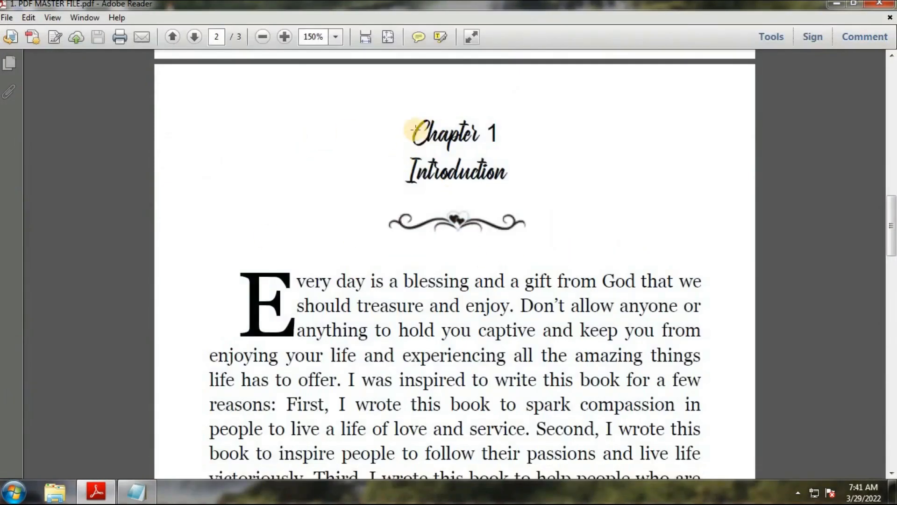
pyautogui.moveTo(412, 129); pyautogui.dragTo(536, 168)
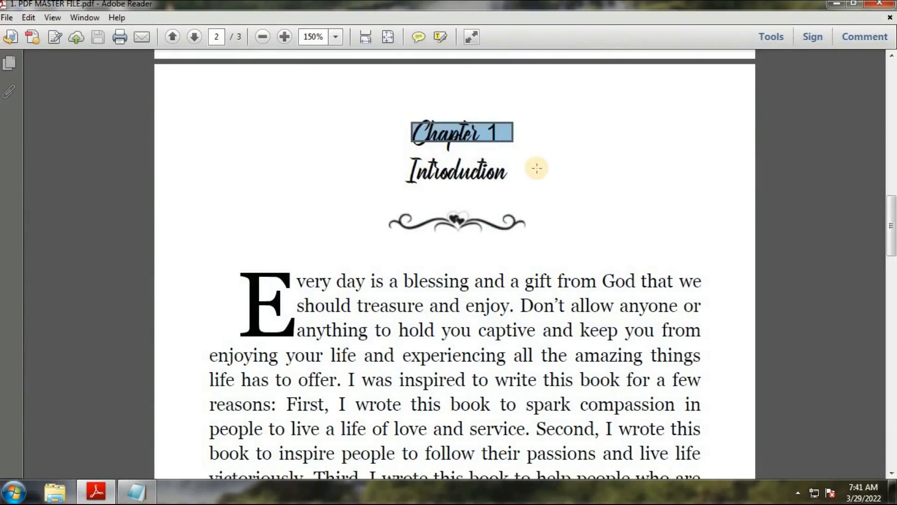
pyautogui.click(571, 179)
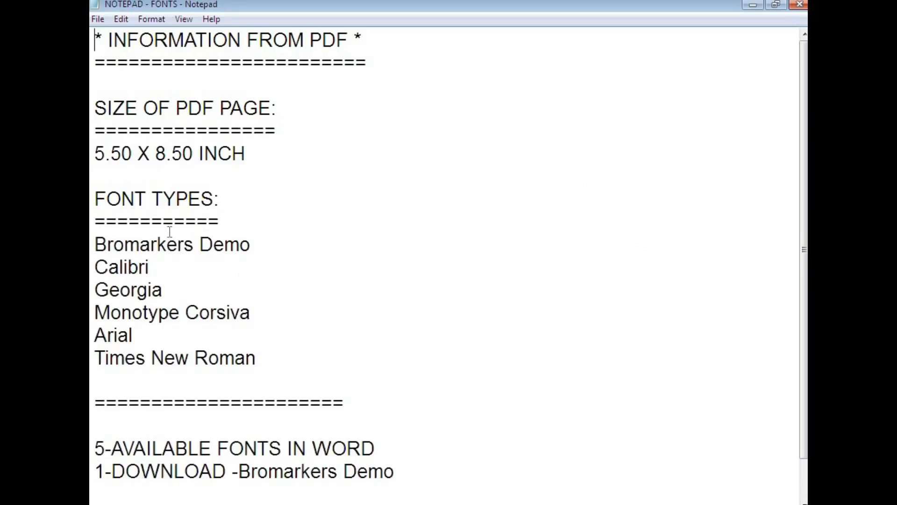
# Check the PDF page size in the Notepad note and open the Word document 3. WORD FILE - BLANK
pyautogui.moveTo(194, 155); pyautogui.dragTo(94, 154)
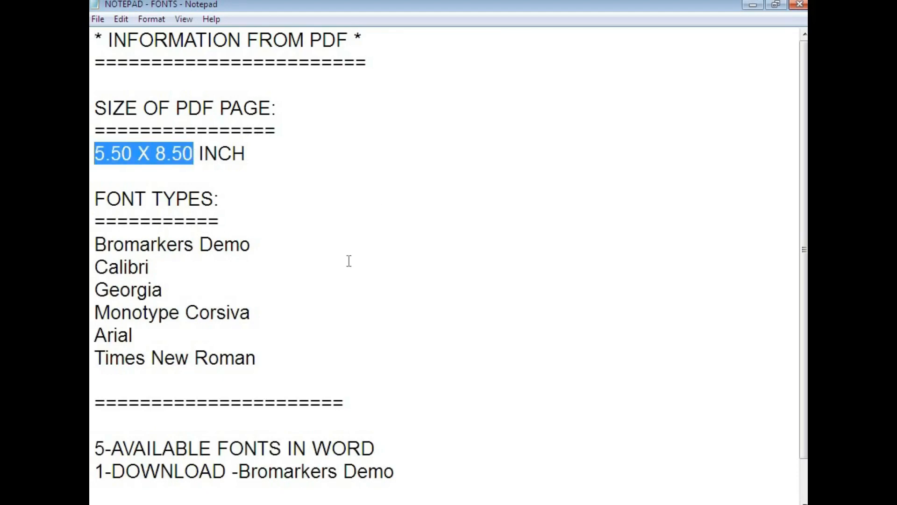
pyautogui.hotkey('alt', 'Tab')
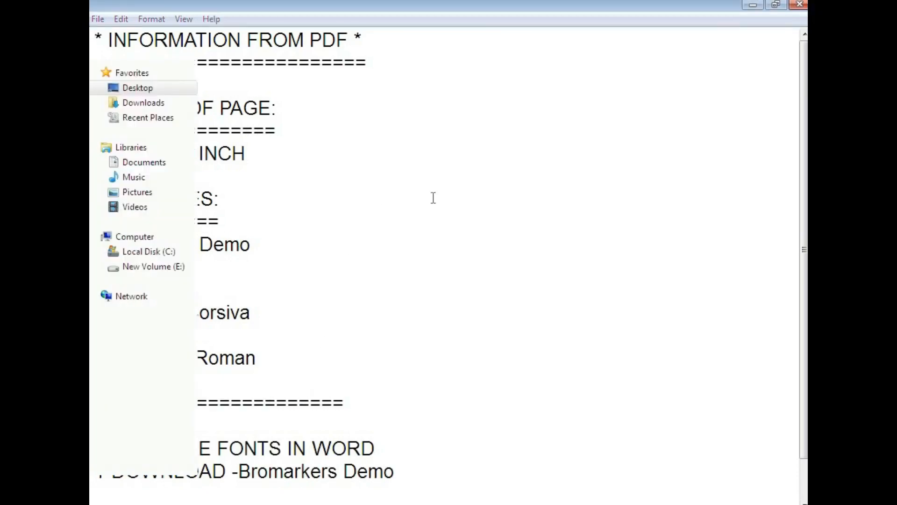
pyautogui.click(280, 137)
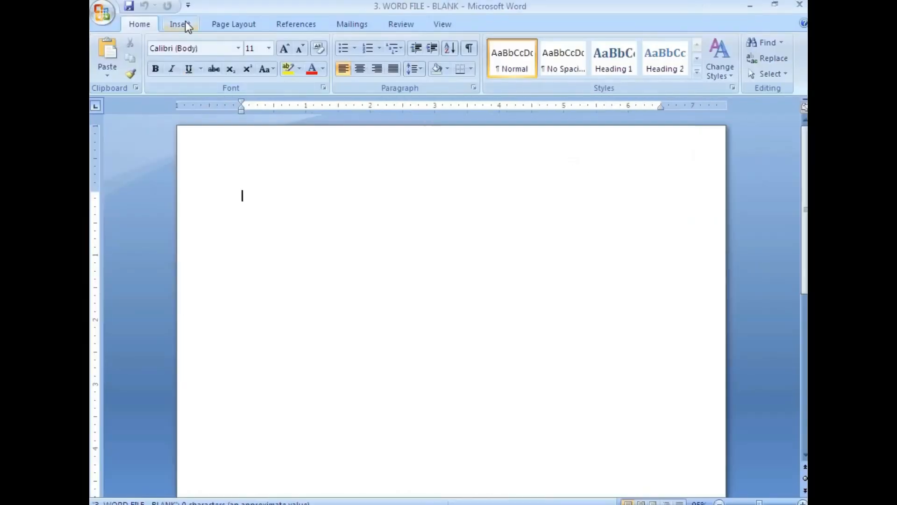
# Open the custom page setup of the blank document and set the paper width to 5.5 inches
pyautogui.click(186, 22)
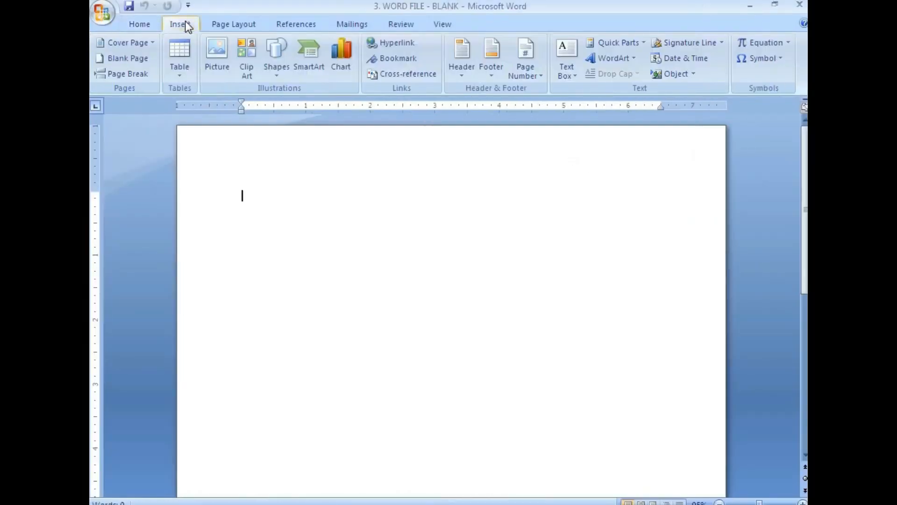
pyautogui.click(222, 23)
pyautogui.click(167, 70)
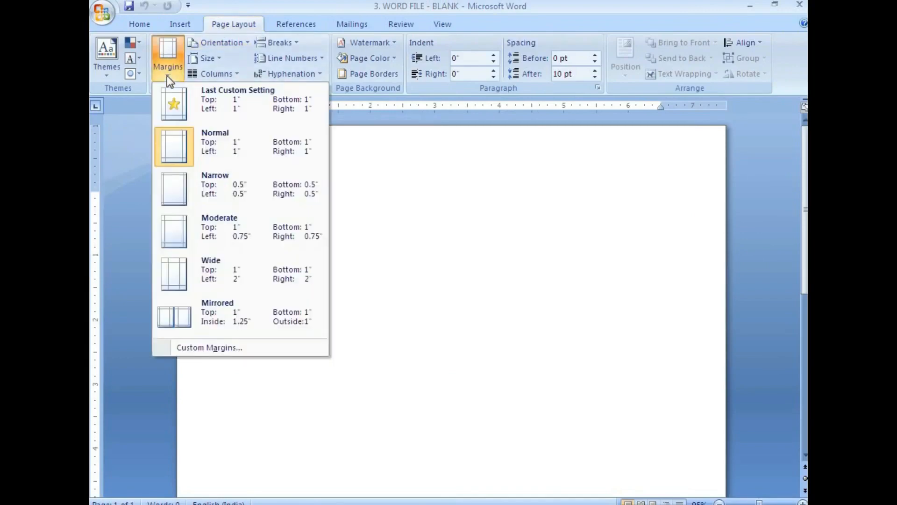
pyautogui.click(204, 346)
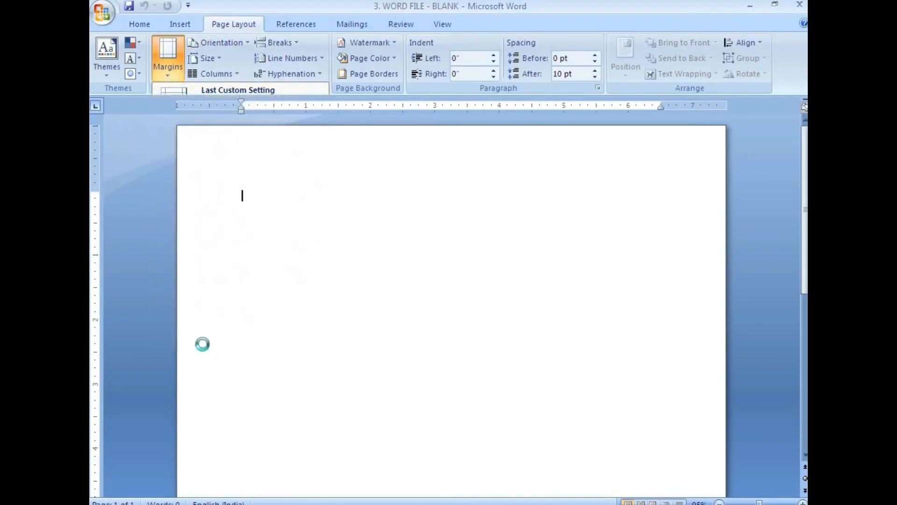
pyautogui.click(354, 82)
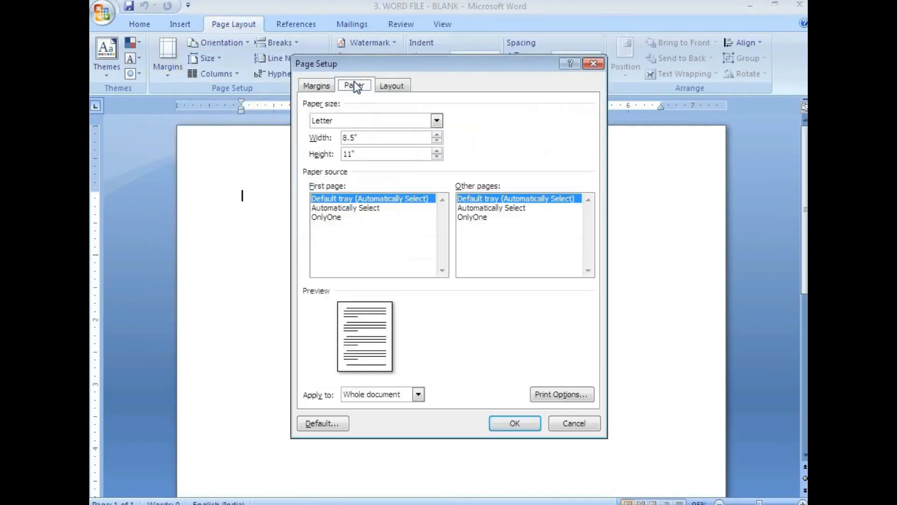
pyautogui.click(347, 137)
pyautogui.moveTo(347, 137); pyautogui.dragTo(343, 139)
pyautogui.write('5')
# Set the paper height to 8.5 inches and apply the paper size to the whole document
pyautogui.click(351, 153)
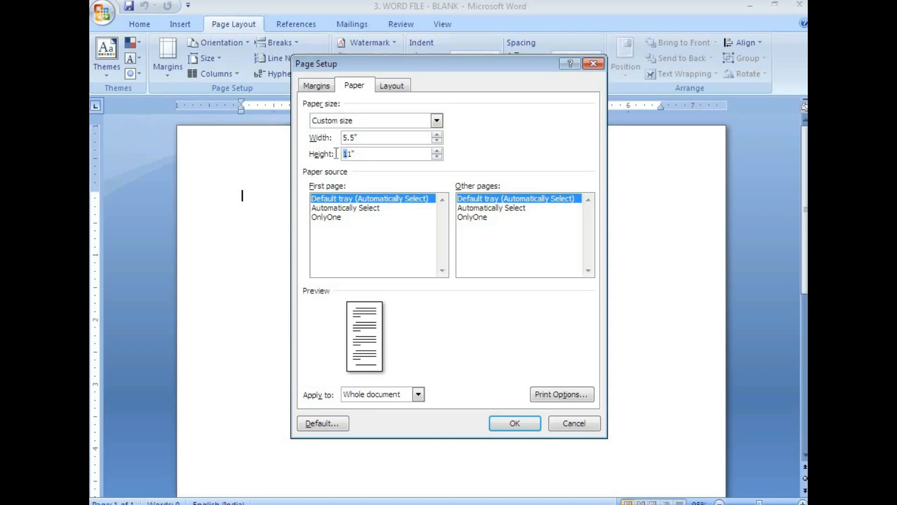
pyautogui.moveTo(358, 137); pyautogui.dragTo(337, 155)
pyautogui.write('5.5"')
pyautogui.write('8')
pyautogui.click(369, 137)
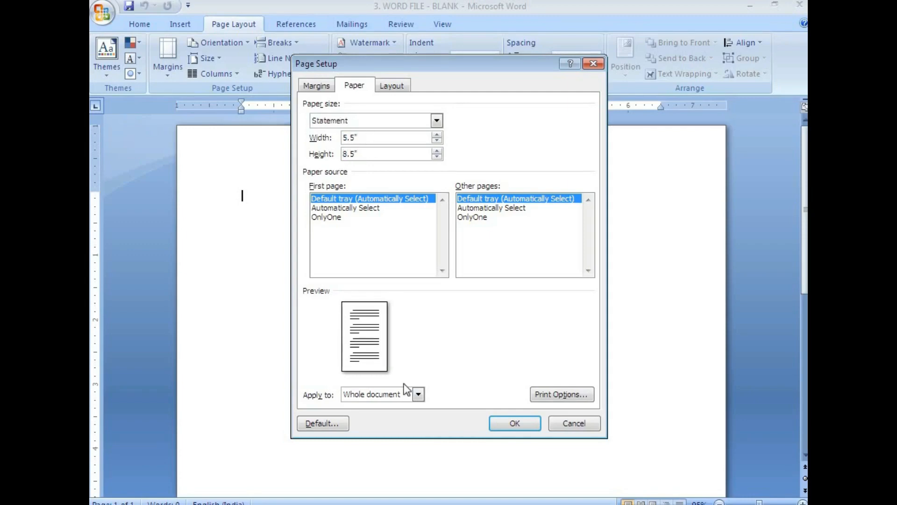
pyautogui.click(419, 394)
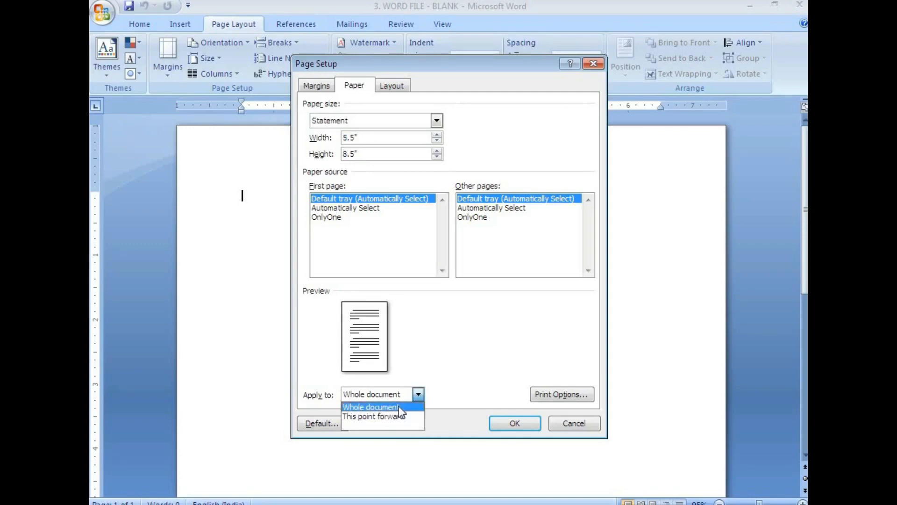
pyautogui.click(399, 404)
pyautogui.click(506, 422)
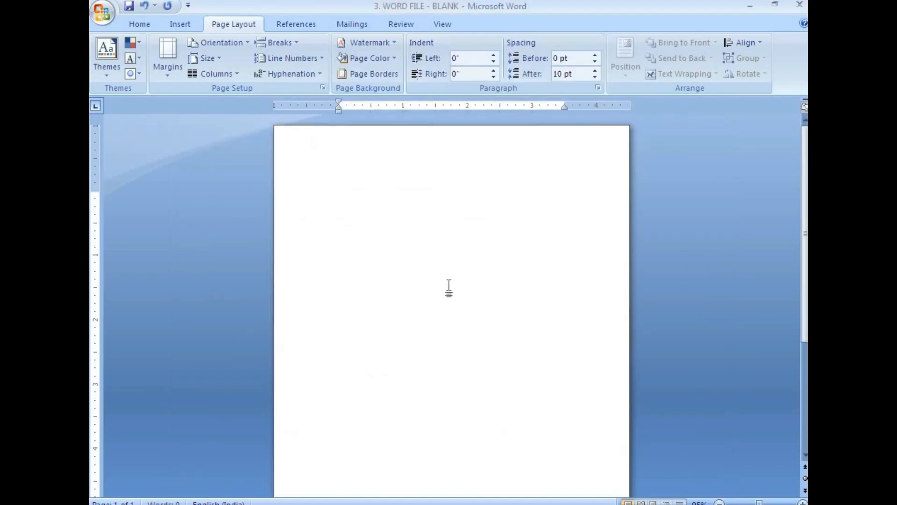
# Set the top, bottom, left and right page margins to 0.5 inch and save the document
pyautogui.click(169, 74)
pyautogui.click(198, 348)
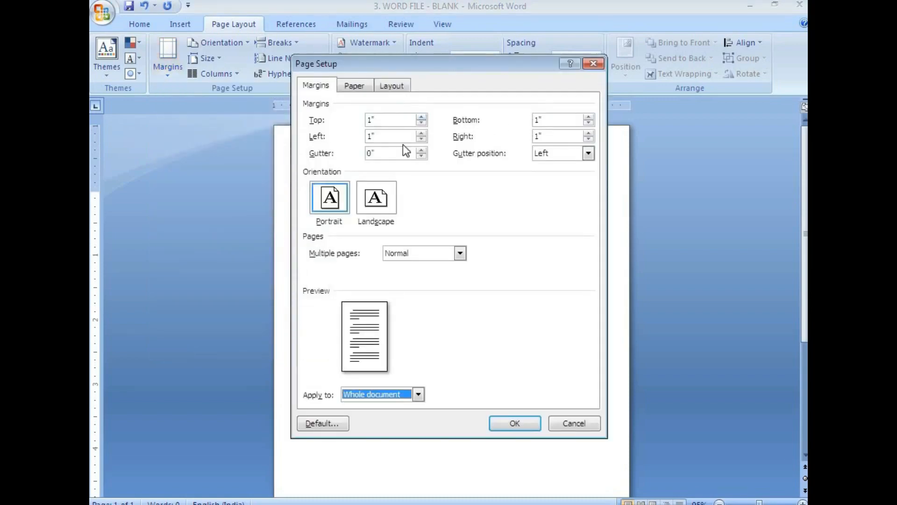
pyautogui.moveTo(371, 120); pyautogui.dragTo(360, 121)
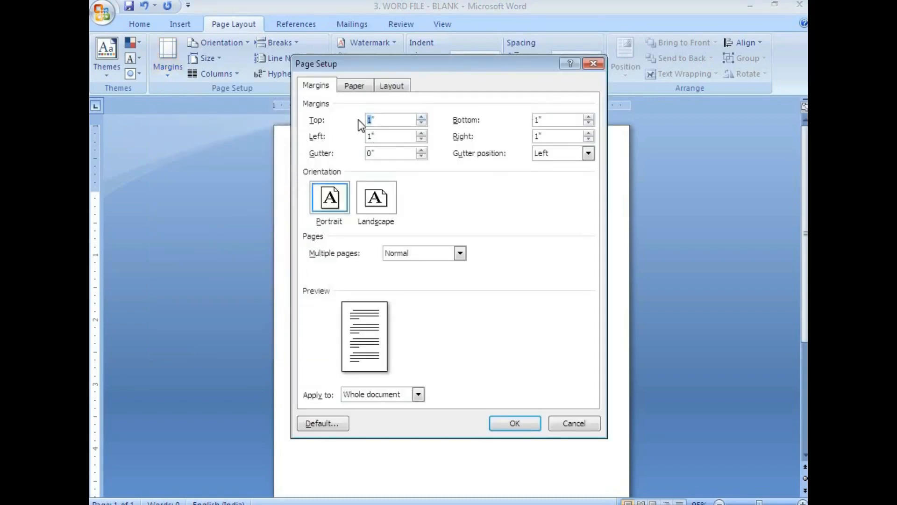
pyautogui.write('0.5')
pyautogui.moveTo(406, 124); pyautogui.dragTo(333, 120)
pyautogui.moveTo(566, 122); pyautogui.dragTo(486, 120)
pyautogui.moveTo(549, 137); pyautogui.dragTo(488, 145)
pyautogui.write('0.5')
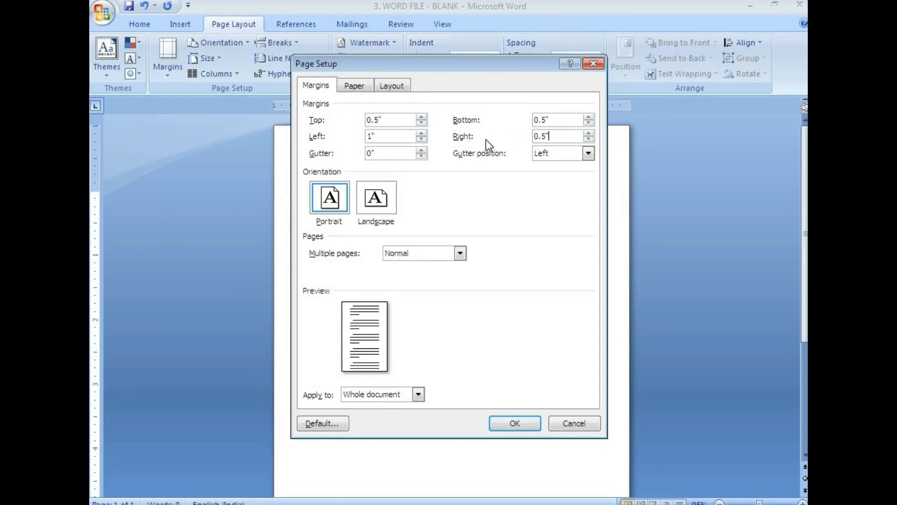
pyautogui.moveTo(394, 137); pyautogui.dragTo(335, 136)
pyautogui.write('0.5')
pyautogui.click(515, 424)
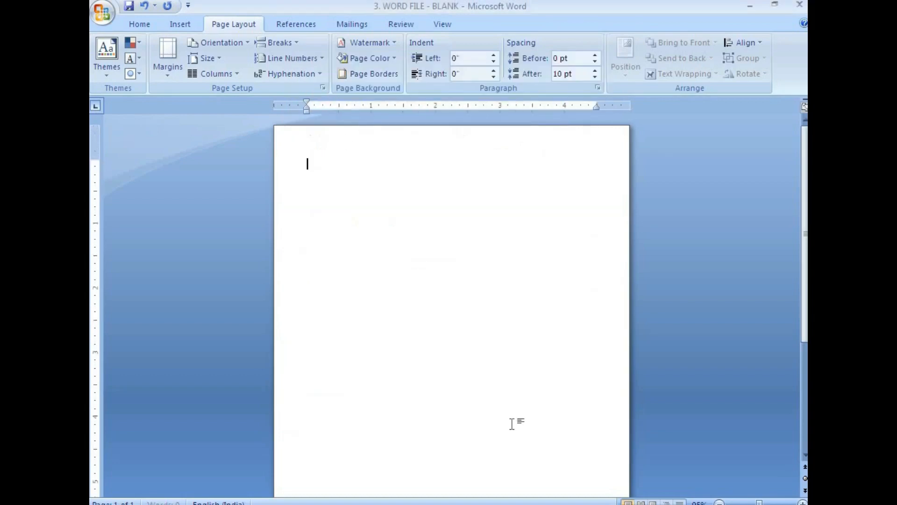
pyautogui.click(130, 9)
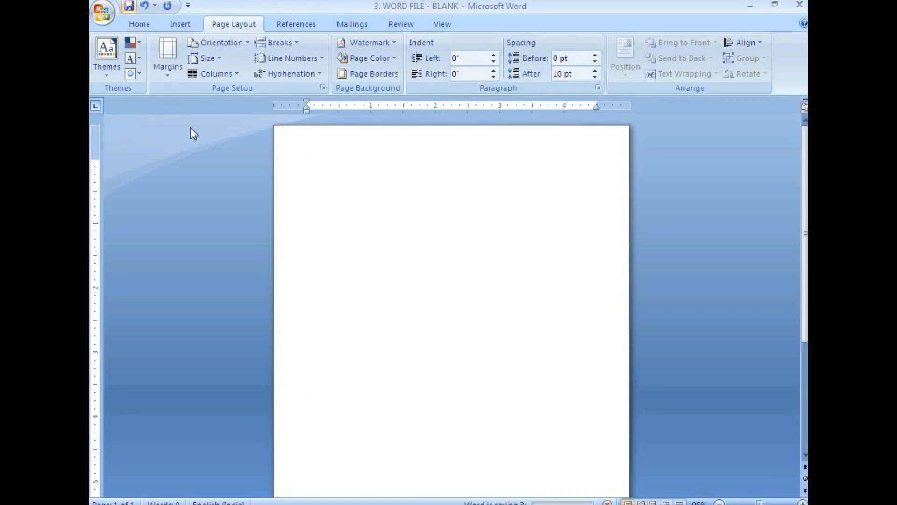
# Switch to 1. PDF MASTER FILE in Foxit Reader and copy its entire text, from the Acknowledgments heading to the closing asterisks
pyautogui.click(313, 429)
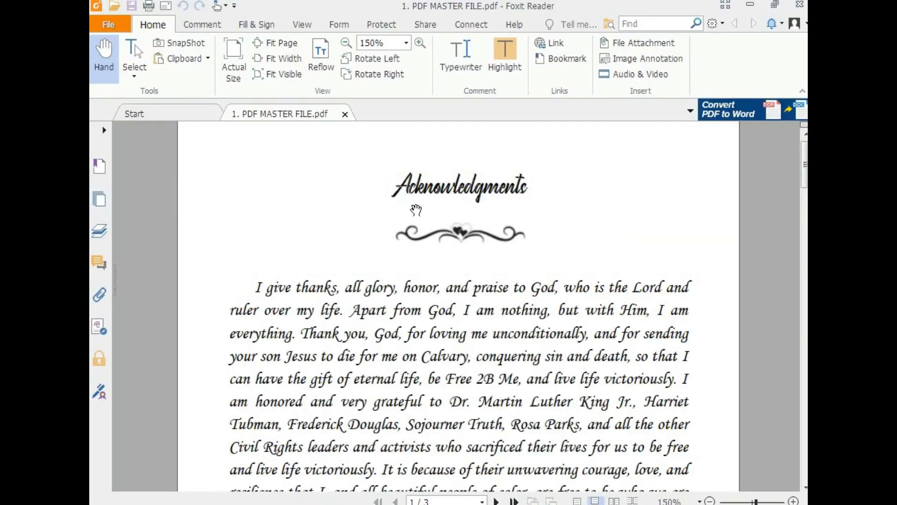
pyautogui.scroll(1, 416, 209)
pyautogui.moveTo(405, 192); pyautogui.dragTo(608, 490)
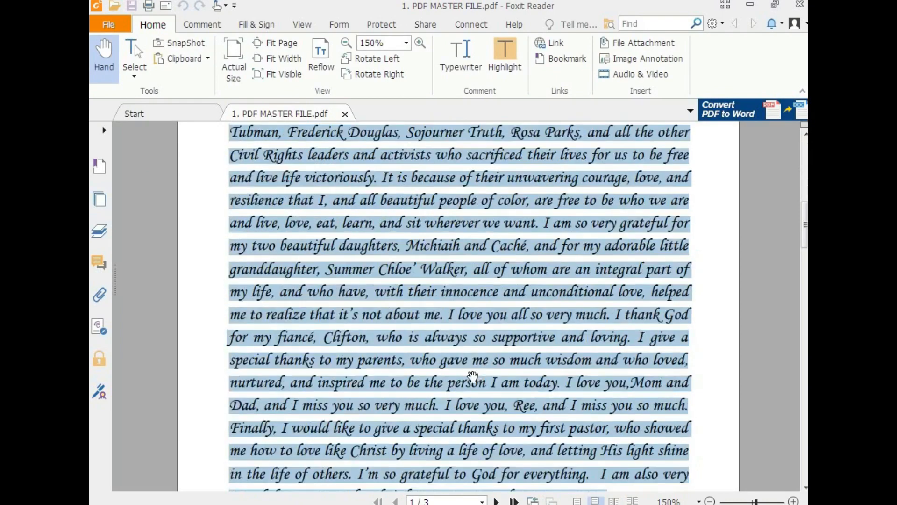
pyautogui.scroll(-20, 469, 374)
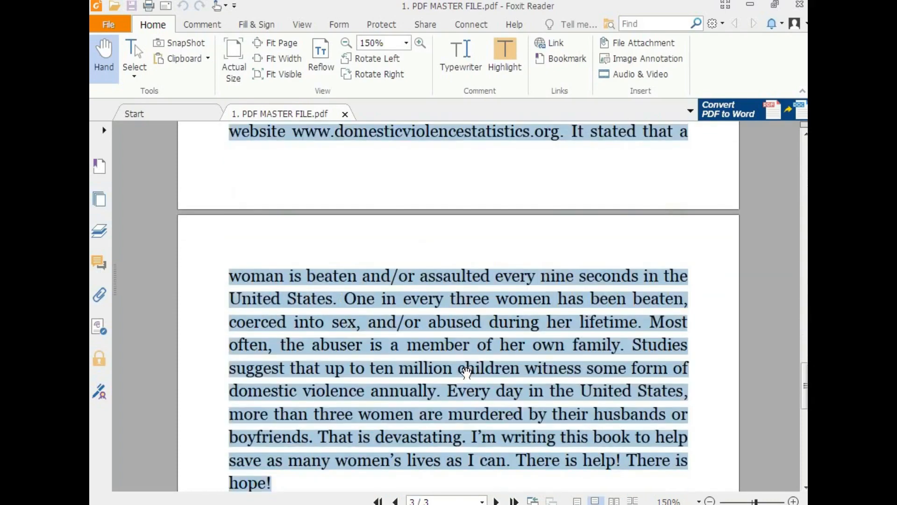
pyautogui.scroll(-10, 466, 371)
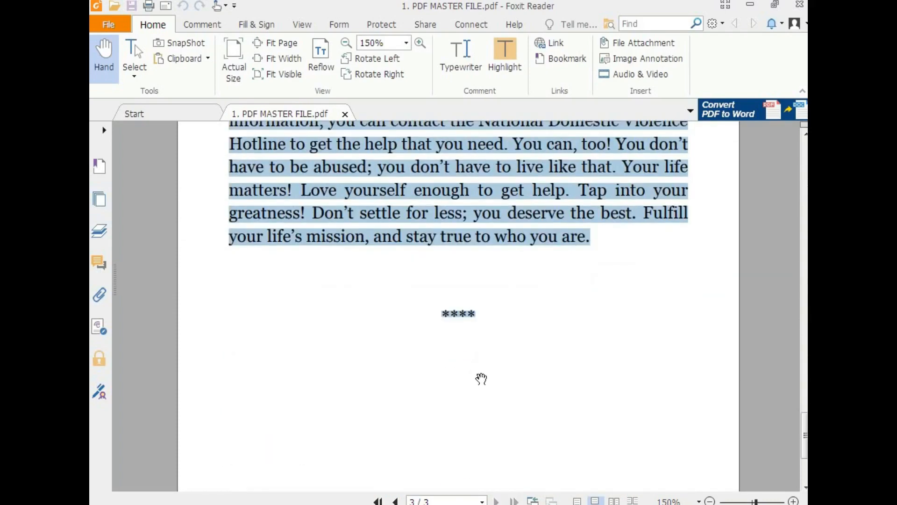
pyautogui.hotkey('ctrl', 'c')
# Switch to Notepad and paste the copied PDF text into a new blank note as plain text
pyautogui.hotkey('alt', 'Tab')
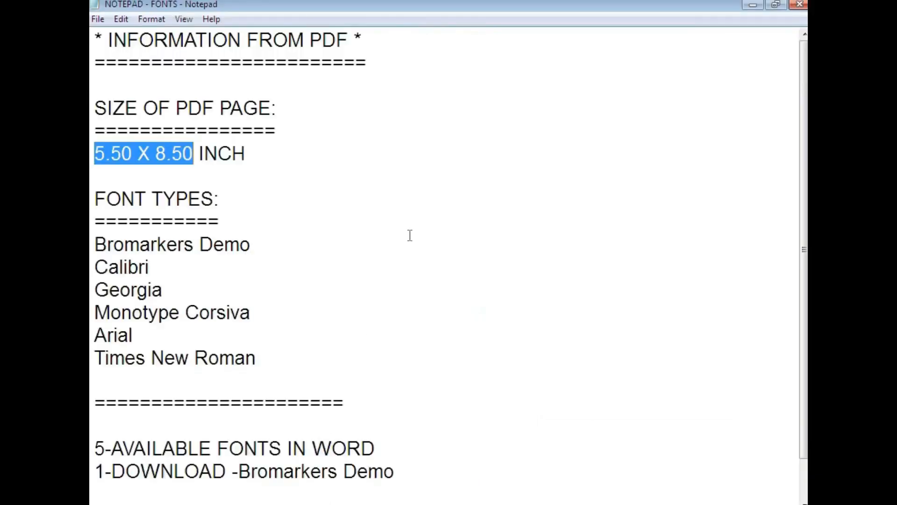
pyautogui.click(98, 19)
pyautogui.click(117, 34)
pyautogui.hotkey('ctrl', 'v')
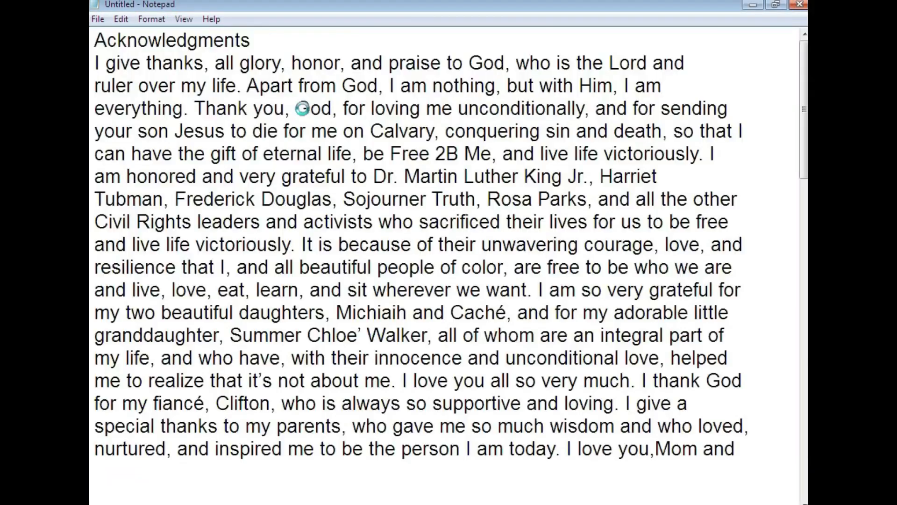
pyautogui.scroll(20, 373, 266)
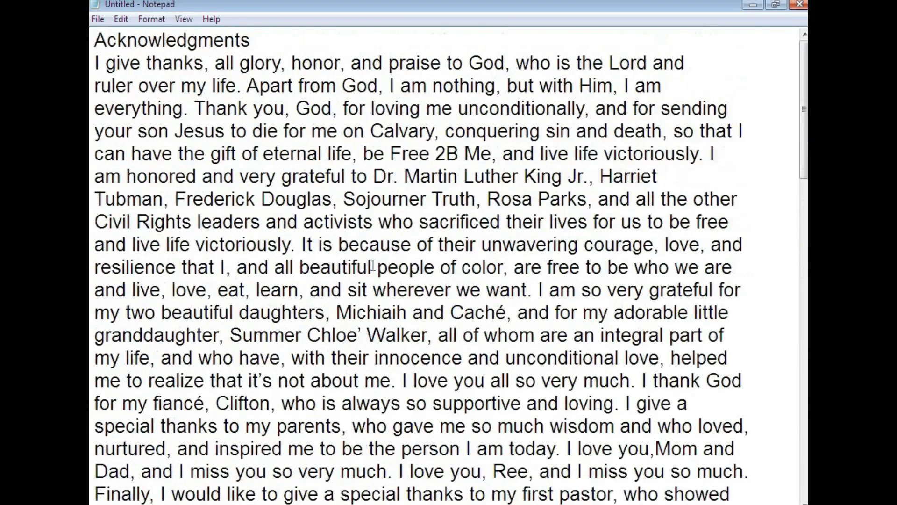
# Copy all the plain text from Notepad into the Word document 3. WORD FILE - BLANK and save it
pyautogui.hotkey('ctrl', 'a')
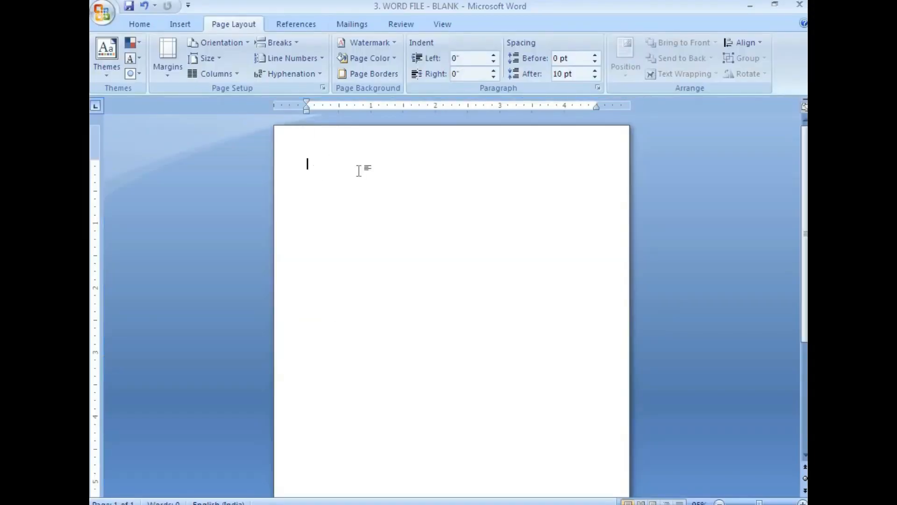
pyautogui.hotkey('ctrl', 'v')
pyautogui.scroll(5, 387, 293)
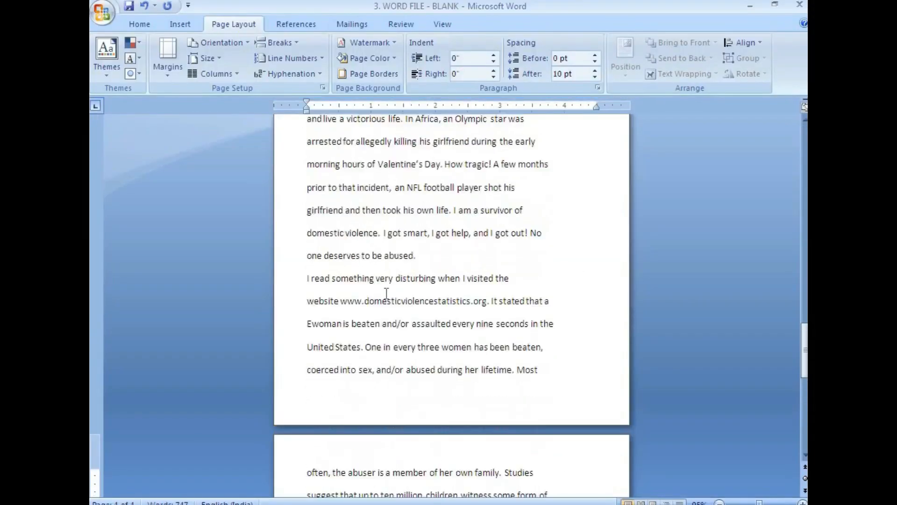
pyautogui.scroll(15, 387, 293)
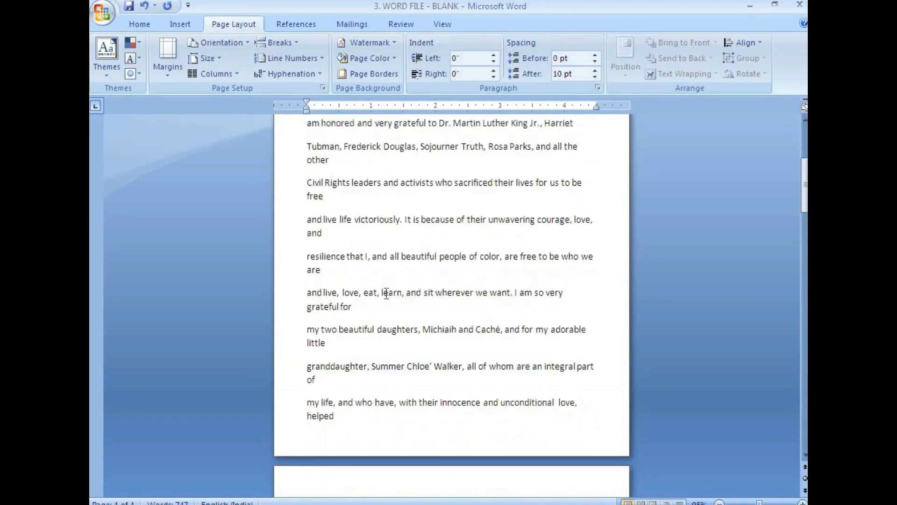
pyautogui.scroll(5, 386, 293)
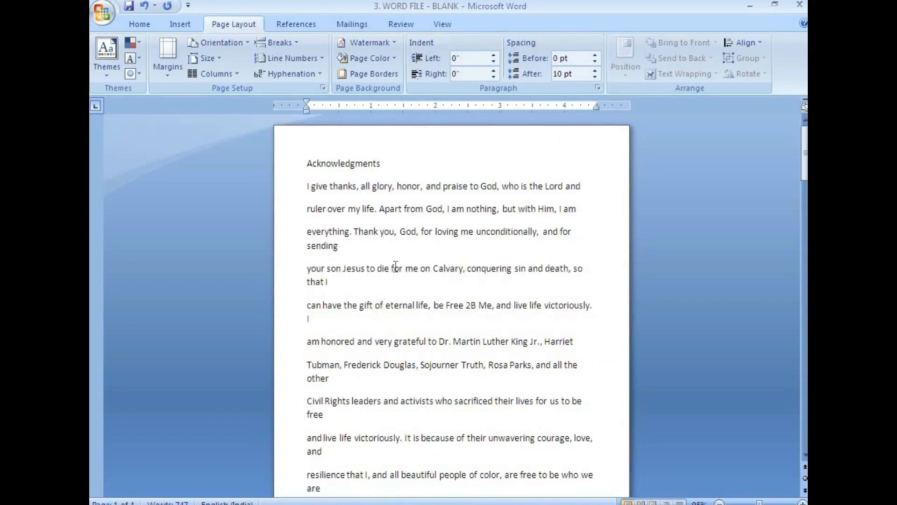
pyautogui.click(129, 6)
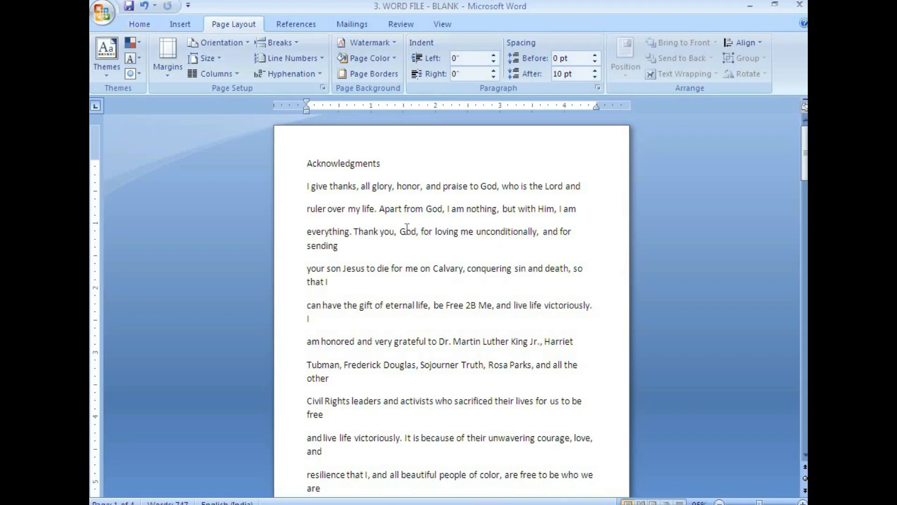
# Justify all the text in the document
pyautogui.hotkey('ctrl', 'a')
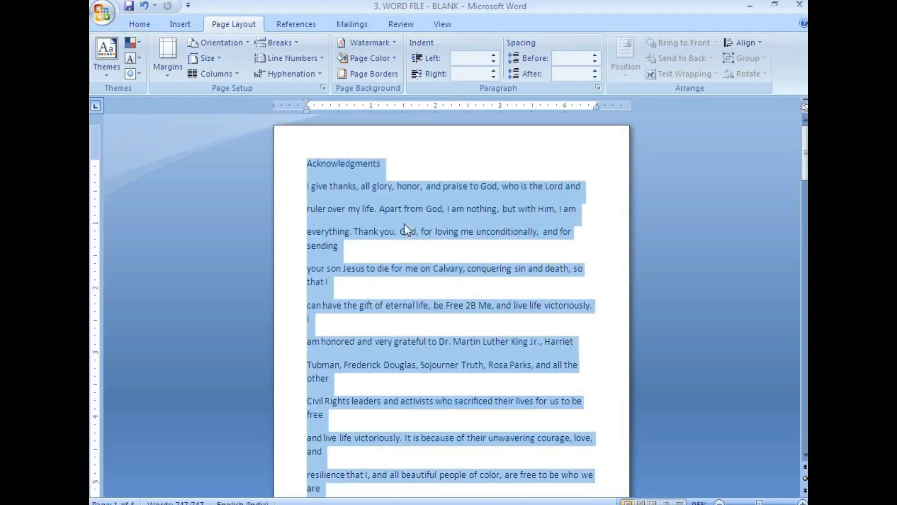
pyautogui.rightClick(384, 197)
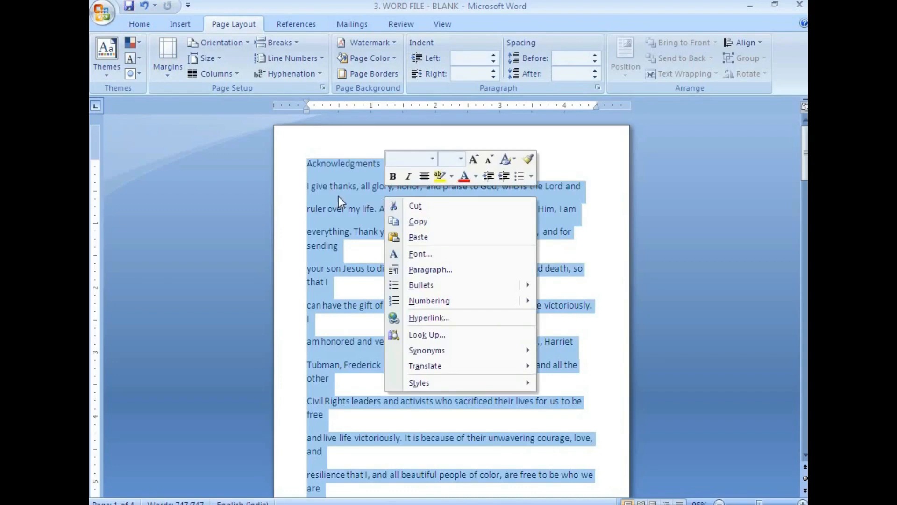
pyautogui.click(140, 23)
pyautogui.click(392, 68)
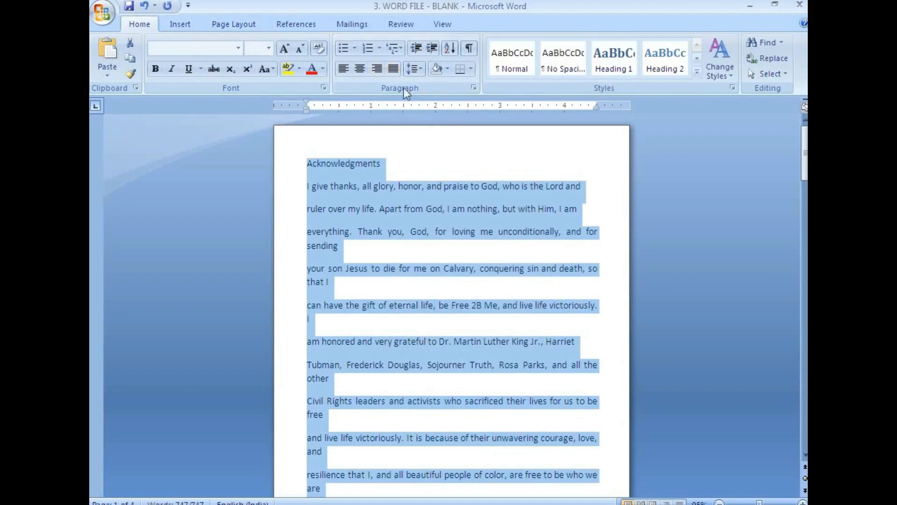
pyautogui.click(478, 209)
# Join the broken lines of the first Acknowledgments paragraph from "I give thanks" through "live life victoriously. I"
pyautogui.click(588, 189)
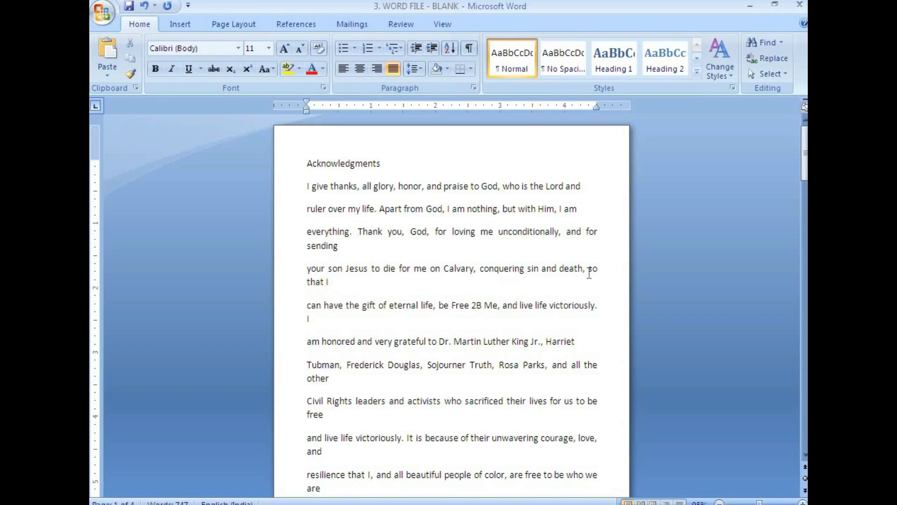
pyautogui.press('Delete')
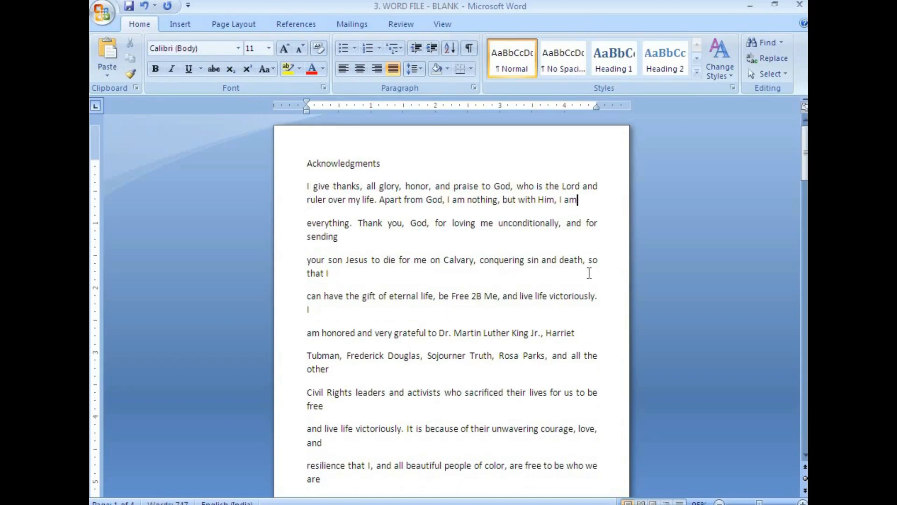
pyautogui.press('Delete')
pyautogui.press('Delete')
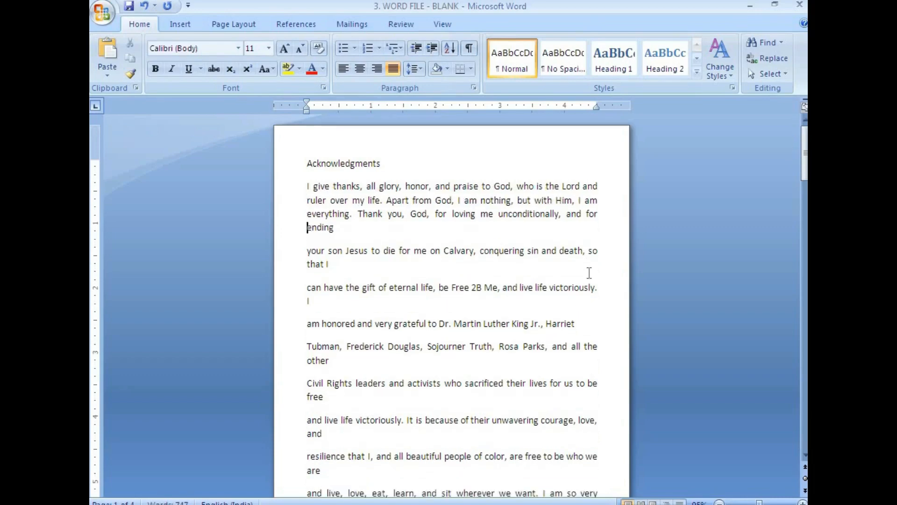
pyautogui.hotkey('ctrl', 'z')
pyautogui.press('Delete')
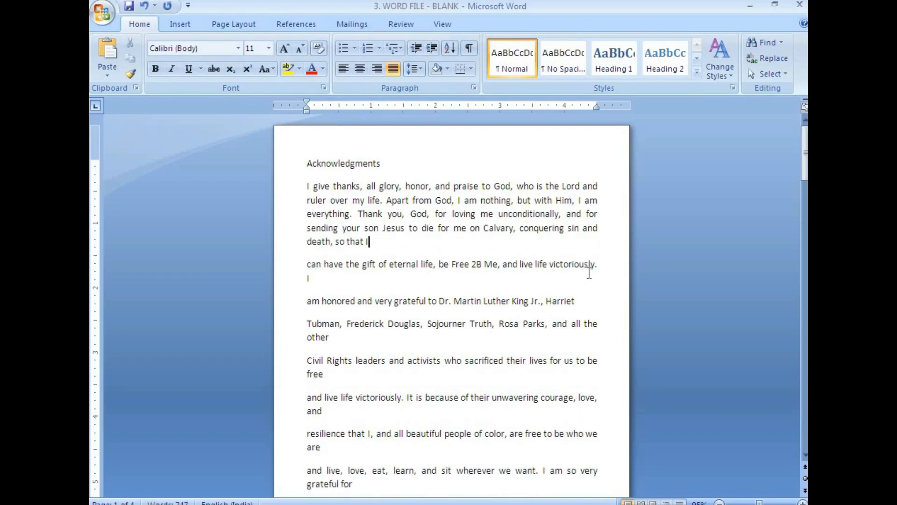
pyautogui.press('Delete')
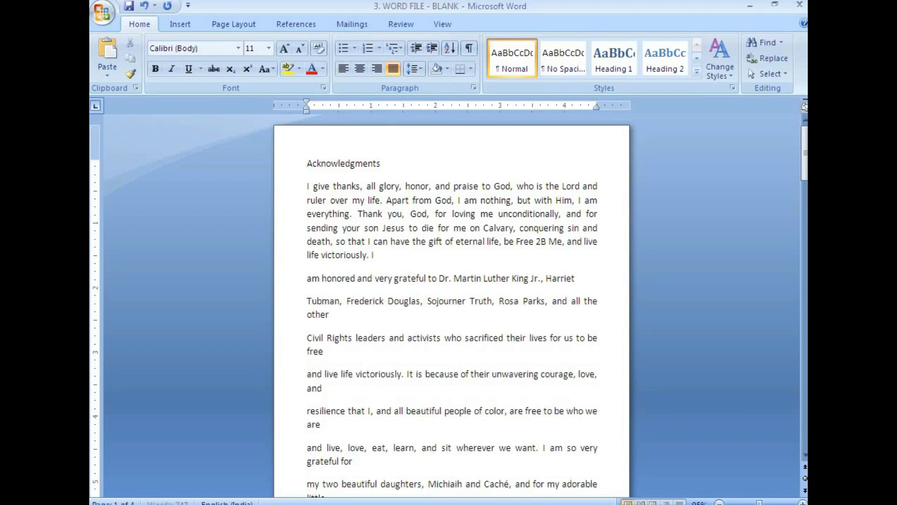
# Continue joining the first paragraph's broken lines from "am honored and very grateful" through "I am so very grateful for"
pyautogui.press('Delete')
pyautogui.press('Delete')
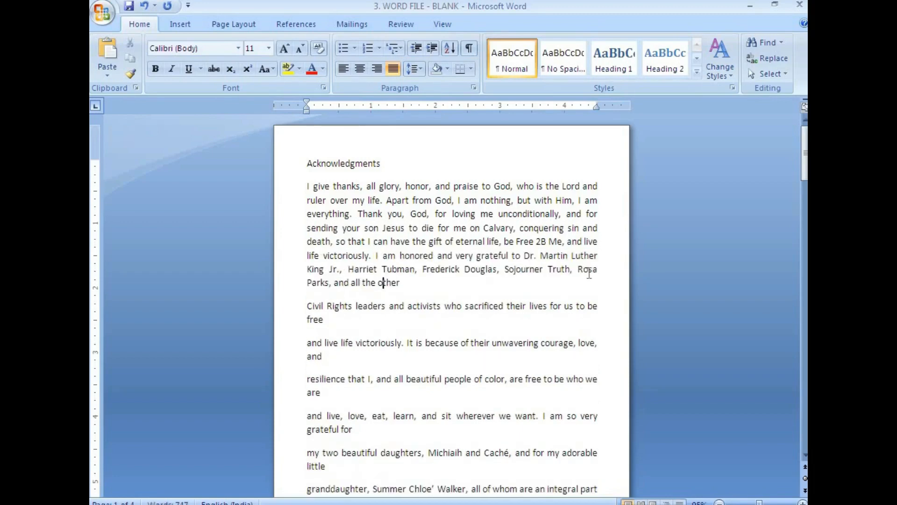
pyautogui.press('Delete')
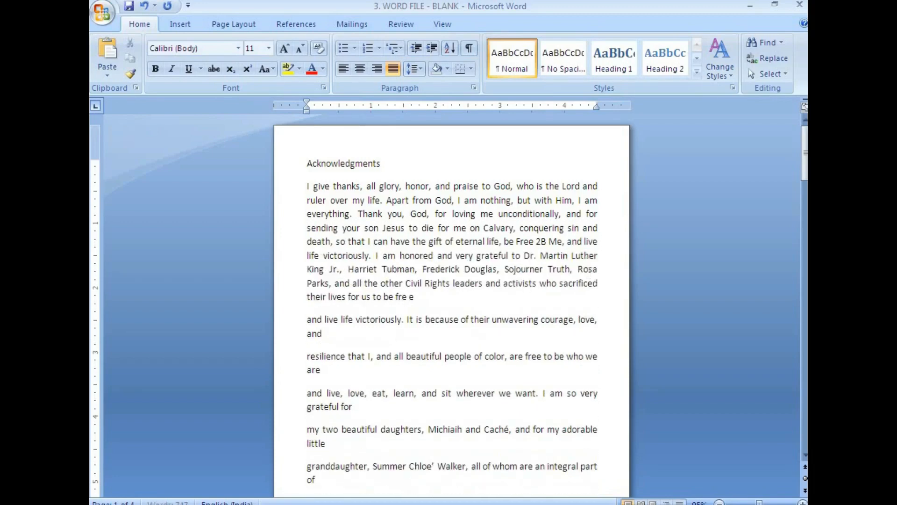
pyautogui.hotkey('ctrl', 'z')
pyautogui.press('Delete')
pyautogui.press('Delete')
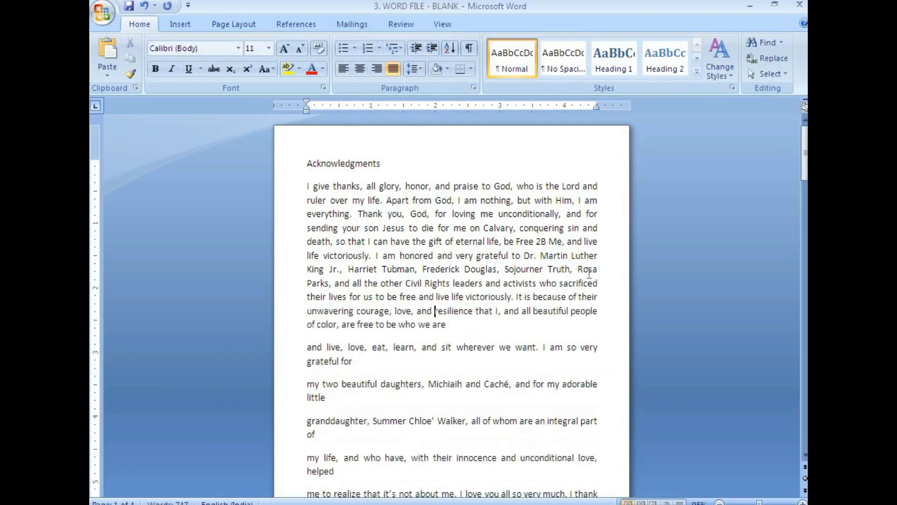
pyautogui.press('End')
pyautogui.press('Delete')
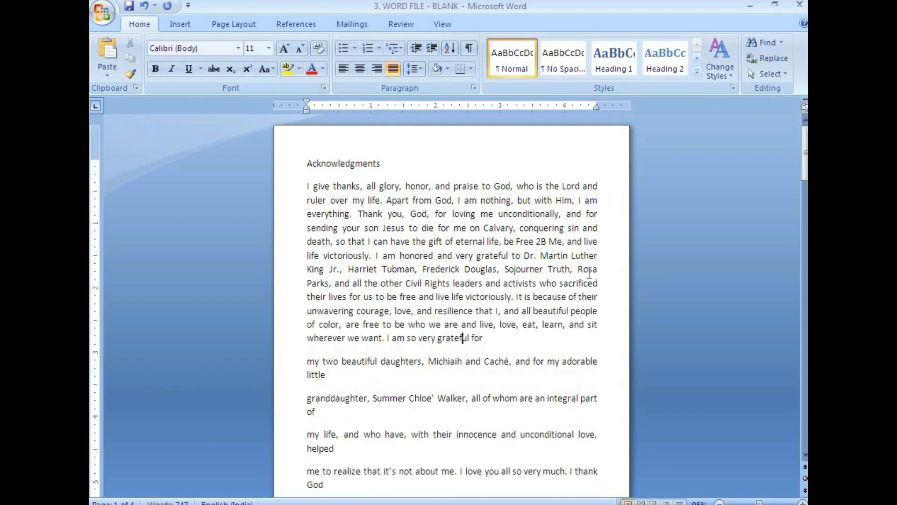
# Join the remaining lines of the first paragraph, from "my two beautiful daughters" through "and I miss you so much."
pyautogui.press('Delete')
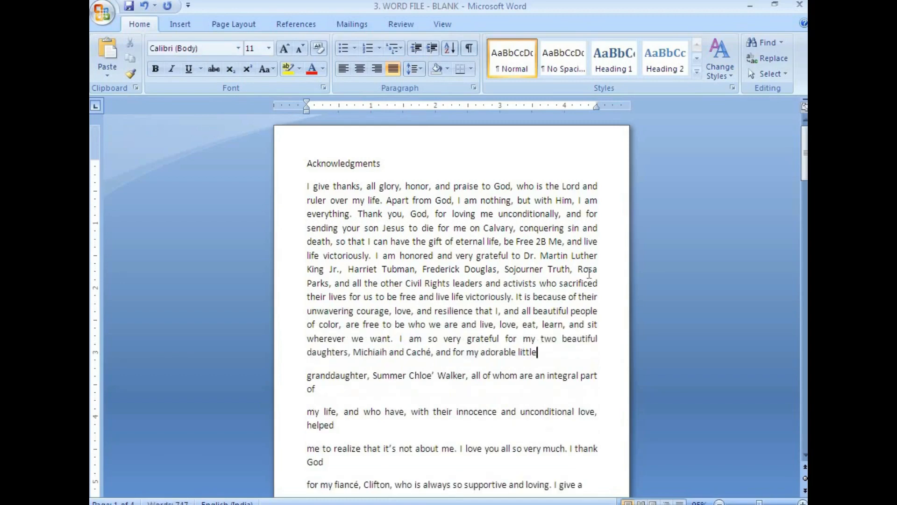
pyautogui.press('Delete')
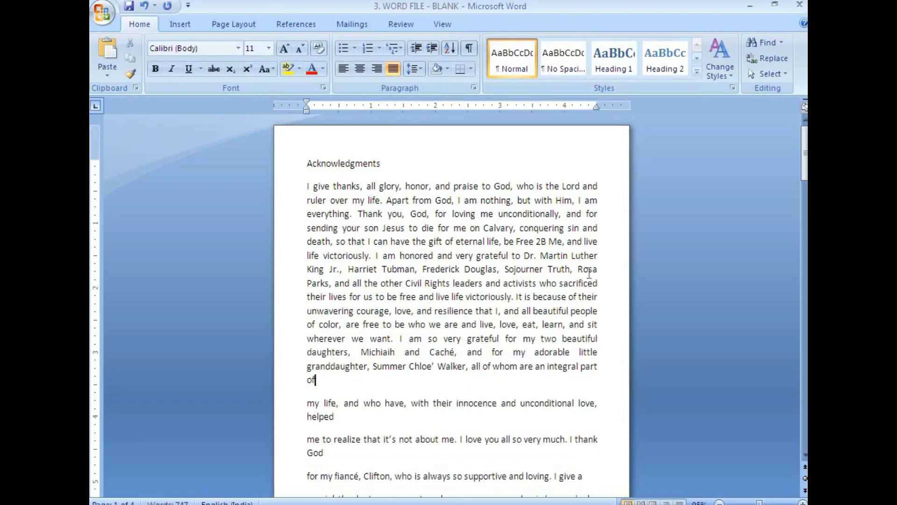
pyautogui.press('Delete')
pyautogui.press('Delete')
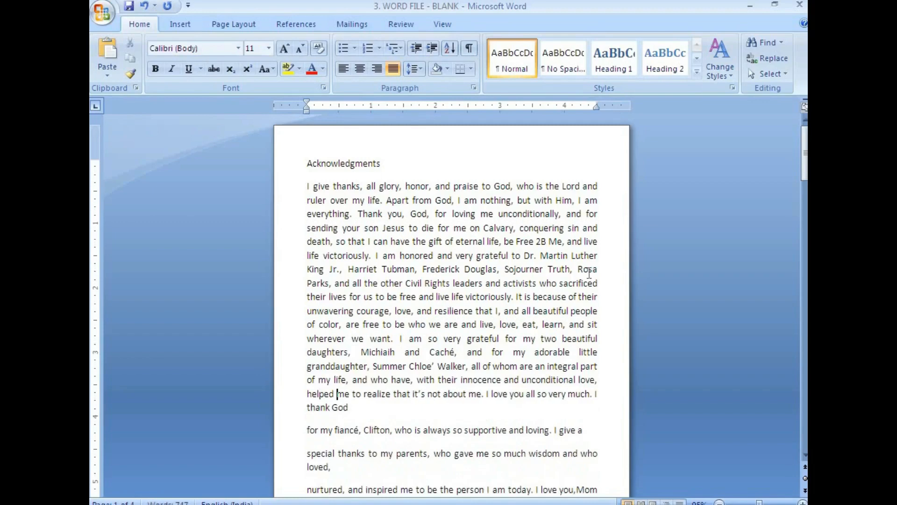
pyautogui.press('Delete')
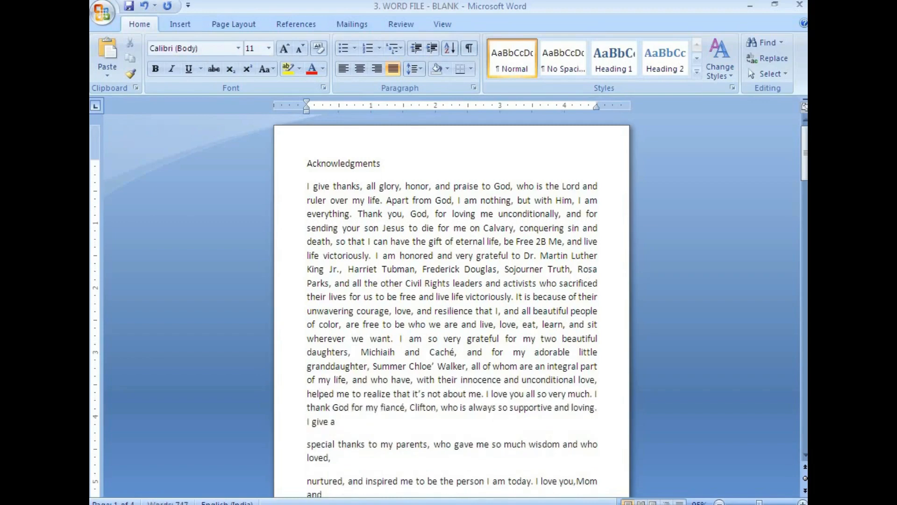
pyautogui.press('Delete')
pyautogui.press('End')
pyautogui.press('Delete')
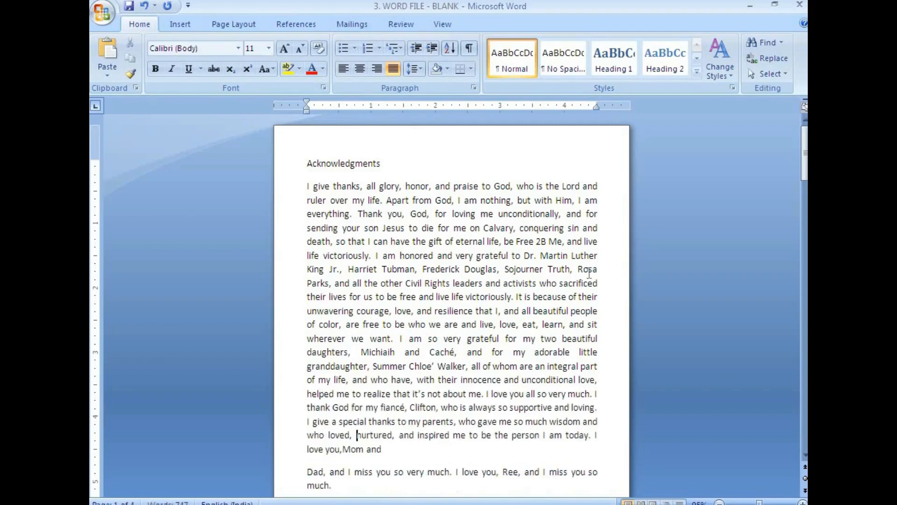
pyautogui.press('Delete')
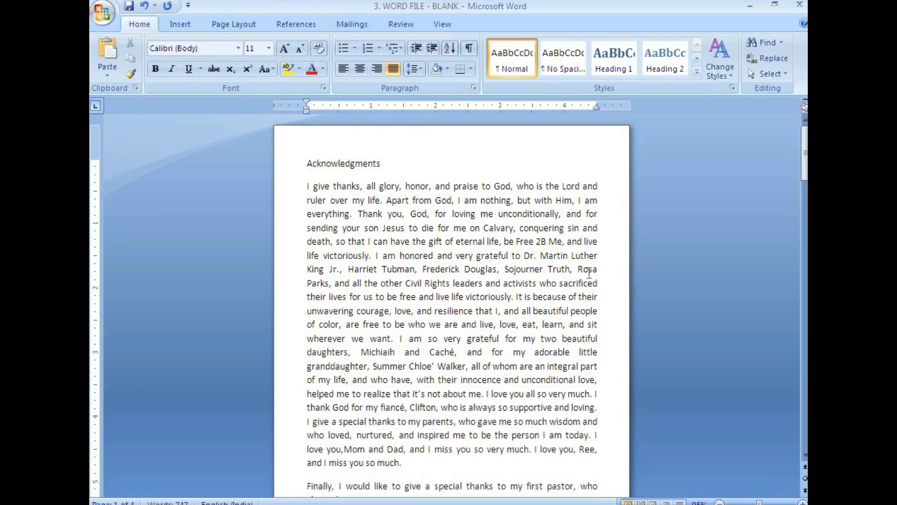
# Join the broken lines of the paragraph starting "Finally, I would like to give a special thanks" through "encouragement."
pyautogui.press('Down')
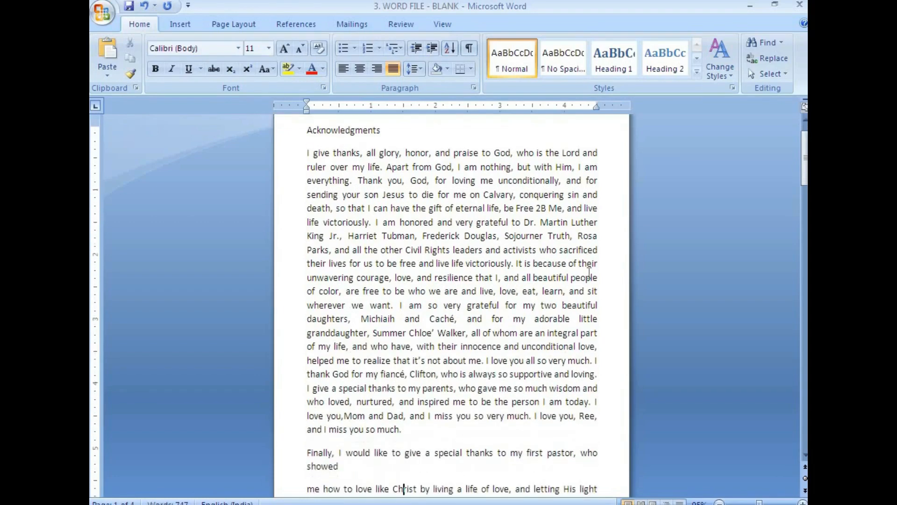
pyautogui.press('Delete')
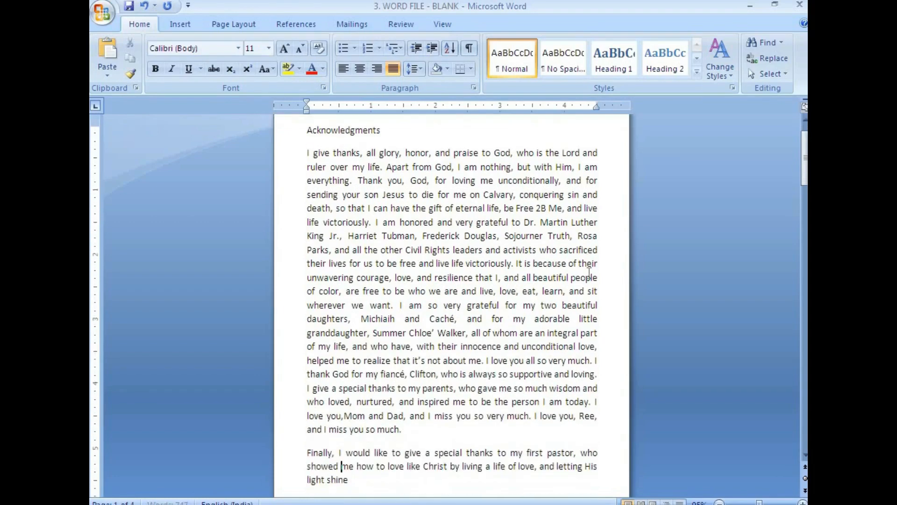
pyautogui.press('End')
pyautogui.write("in the life of others. I'm so grateful to God for everything. I am also very")
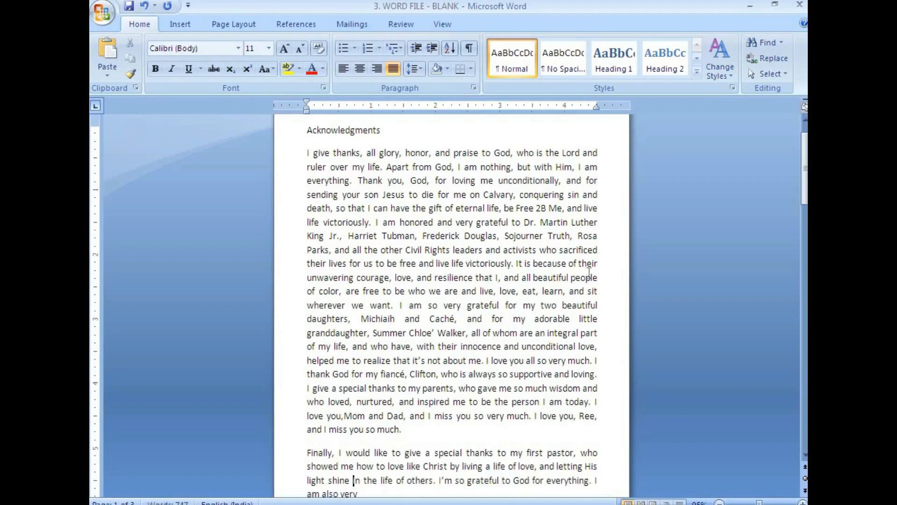
pyautogui.write(' grateful to everyone for their love, support, and encouragement.')
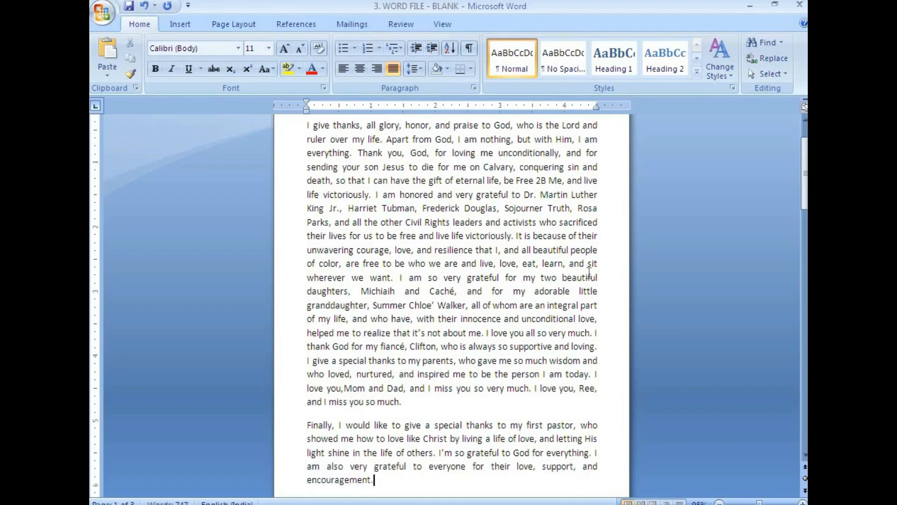
pyautogui.press('Return')
pyautogui.write('****Chapter 1')
pyautogui.press('Return')
pyautogui.write('Introduction')
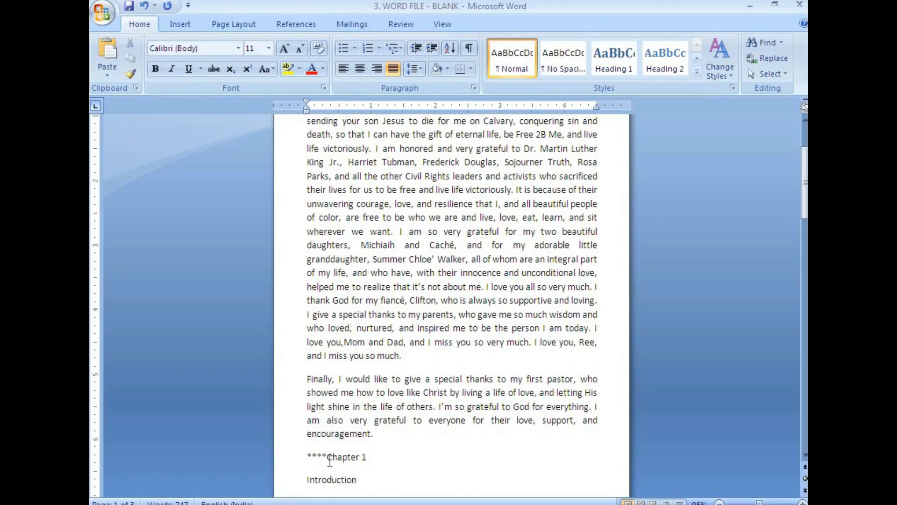
# Switch to 1. PDF MASTER FILE in Foxit Reader and examine the Acknowledgments page layout, from its heading to the closing asterisks
pyautogui.moveTo(382, 434); pyautogui.dragTo(308, 435)
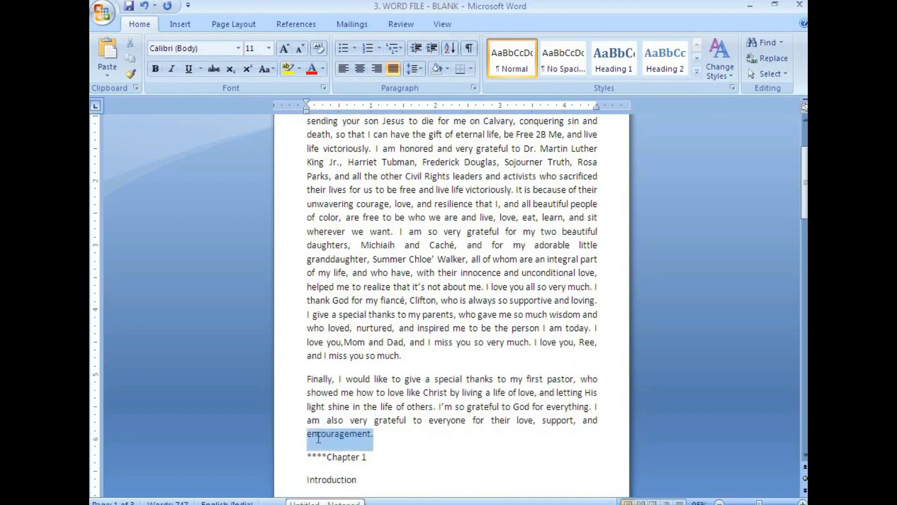
pyautogui.click(290, 497)
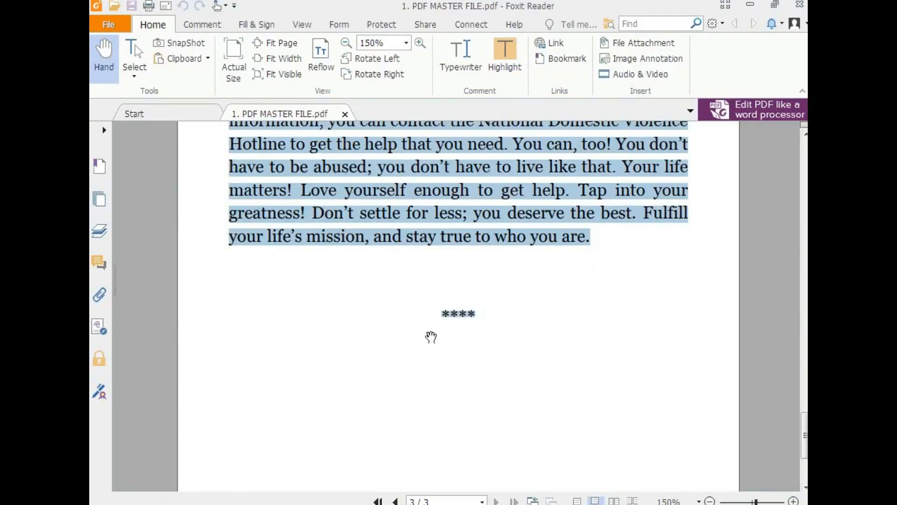
pyautogui.scroll(1, 440, 346)
pyautogui.scroll(20, 445, 359)
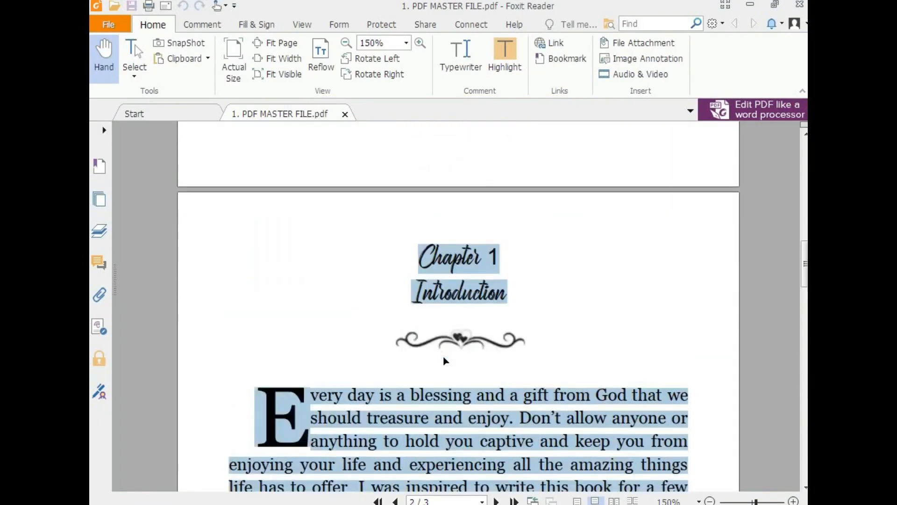
pyautogui.scroll(5, 467, 364)
pyautogui.click(514, 365)
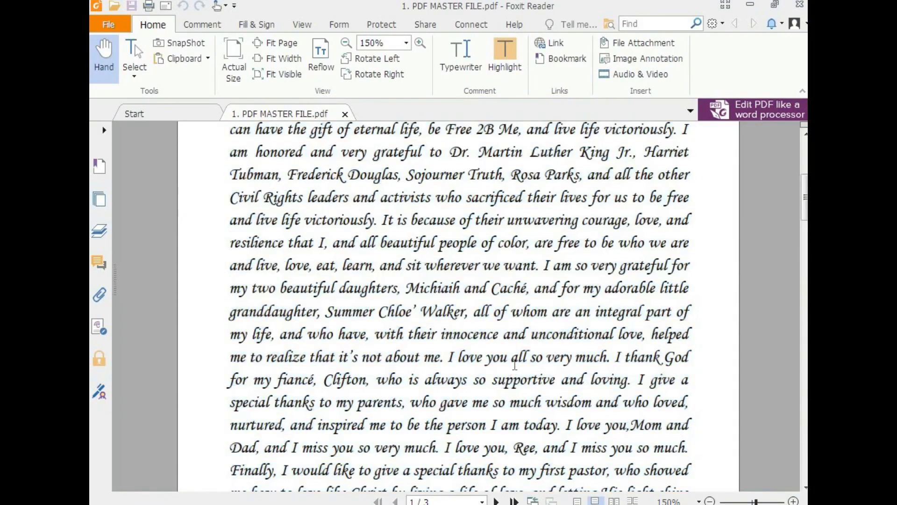
pyautogui.scroll(-2, 514, 365)
pyautogui.scroll(-6, 517, 372)
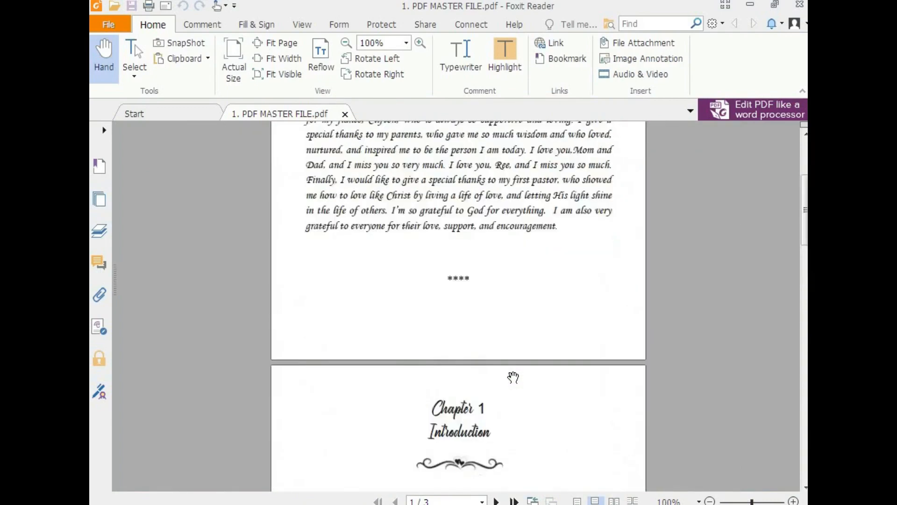
pyautogui.scroll(8, 514, 370)
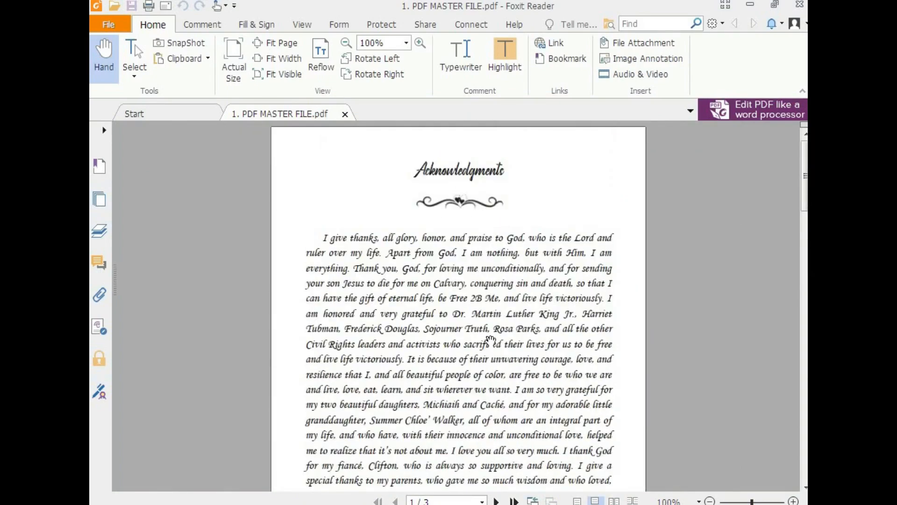
pyautogui.scroll(-5, 488, 349)
pyautogui.scroll(-3, 489, 351)
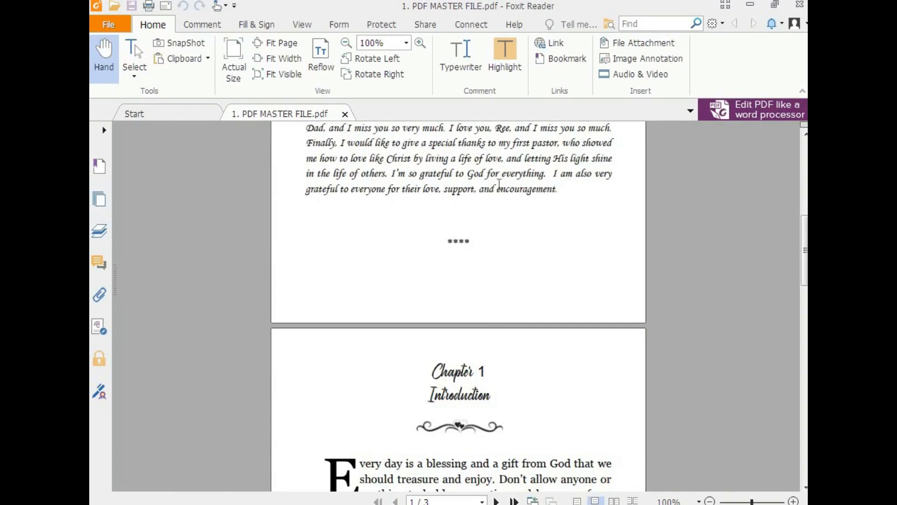
pyautogui.moveTo(497, 189); pyautogui.dragTo(495, 252)
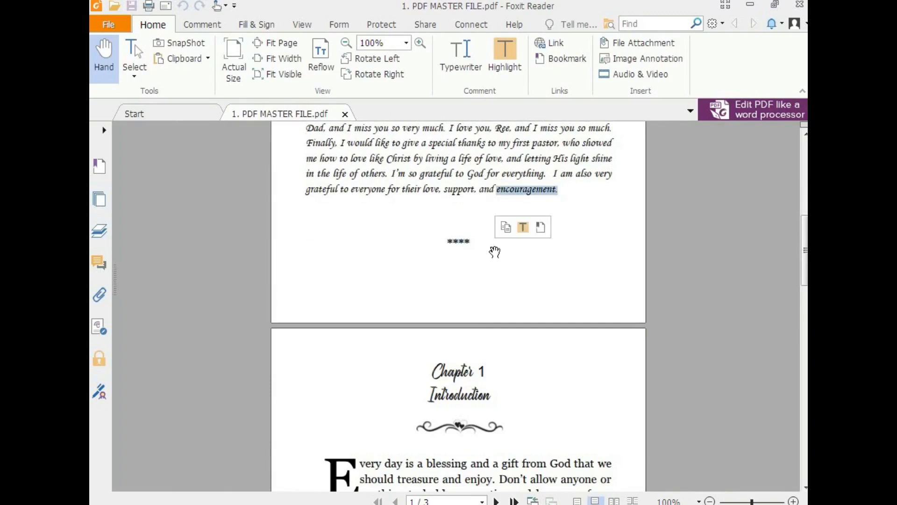
# Switch back to the Word document and center the Acknowledgments heading
pyautogui.hotkey('alt', 'Tab')
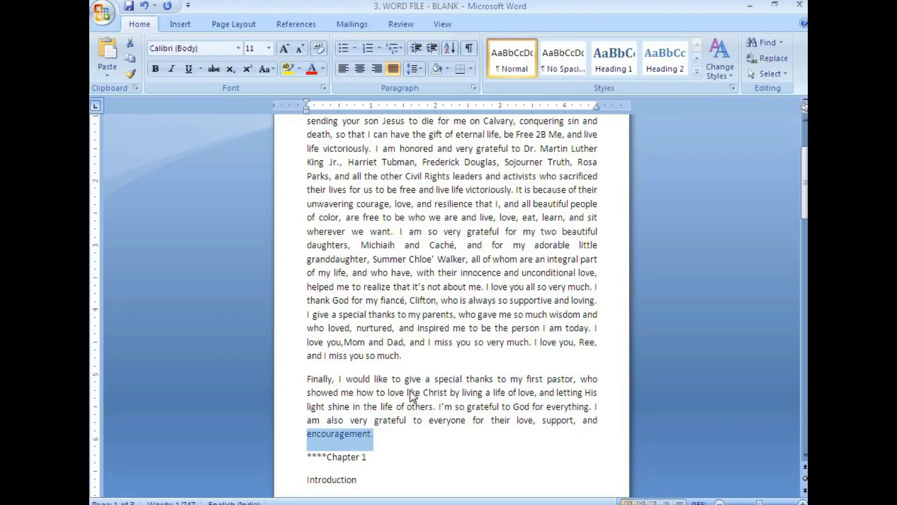
pyautogui.click(343, 434)
pyautogui.scroll(3, 345, 280)
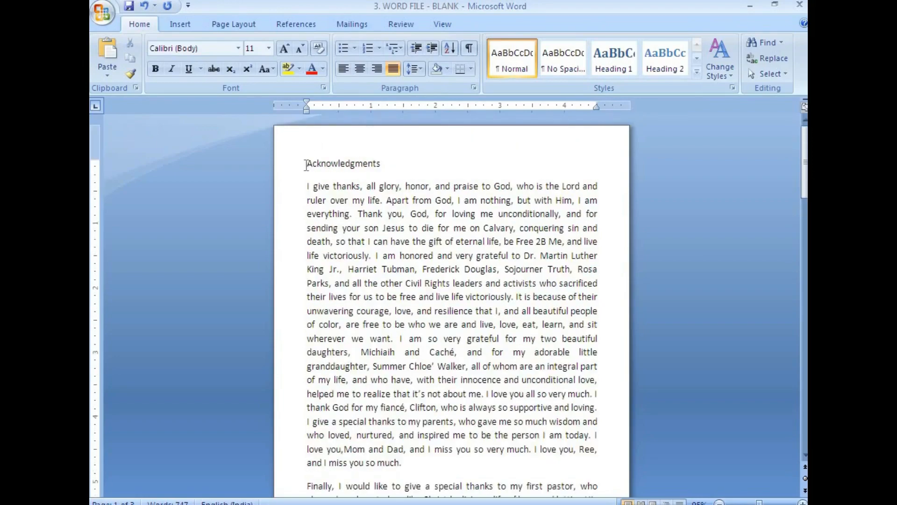
pyautogui.moveTo(306, 165); pyautogui.dragTo(387, 167)
pyautogui.click(359, 69)
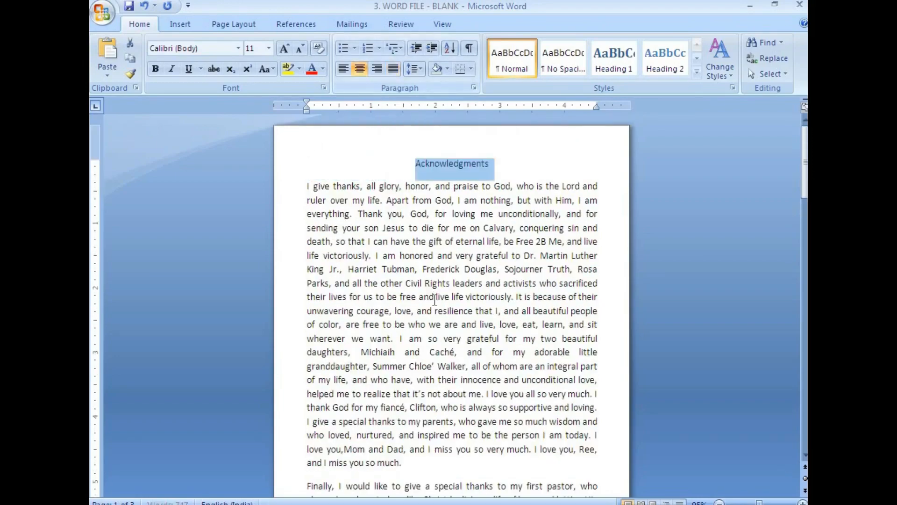
# Separate "Chapter 1" from the four asterisks and insert blank lines before it to move it onto the next page
pyautogui.scroll(-6, 435, 300)
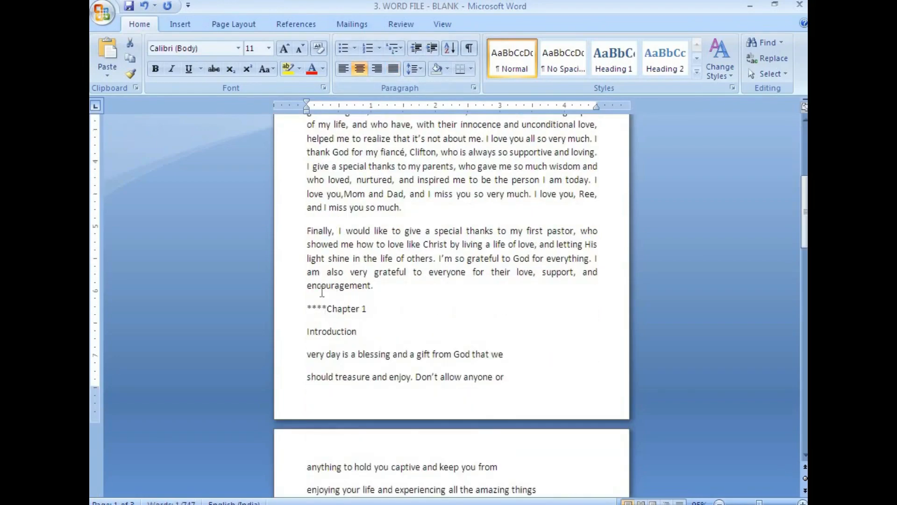
pyautogui.moveTo(307, 286); pyautogui.dragTo(385, 287)
pyautogui.click(329, 308)
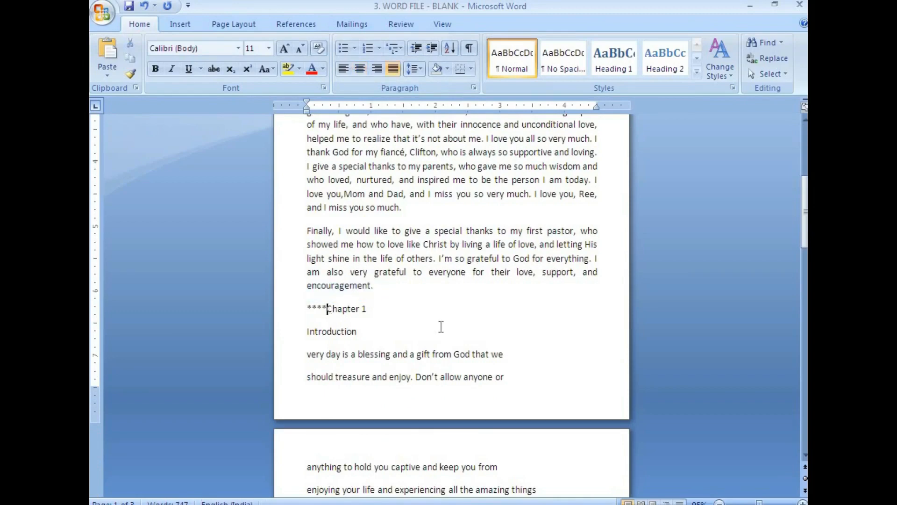
pyautogui.press('Return')
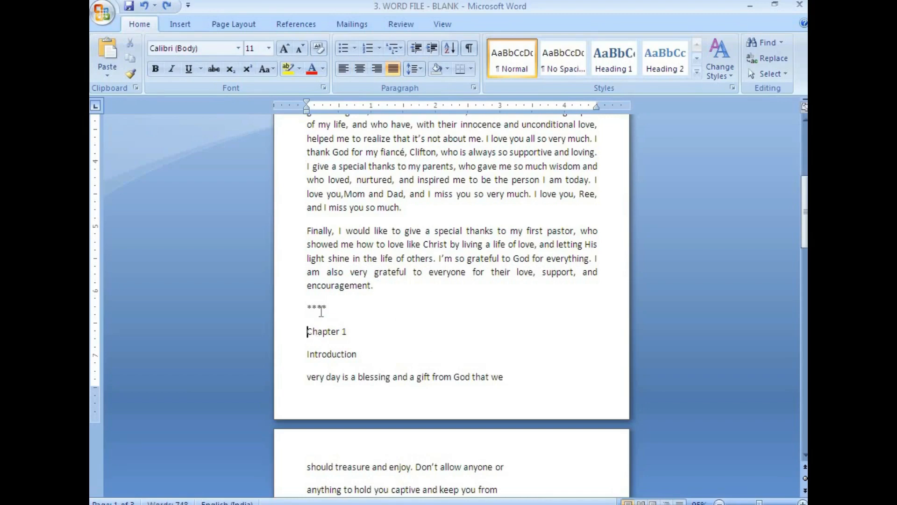
pyautogui.press('Return')
pyautogui.press('Return')
pyautogui.press('Return')
pyautogui.press('Return')
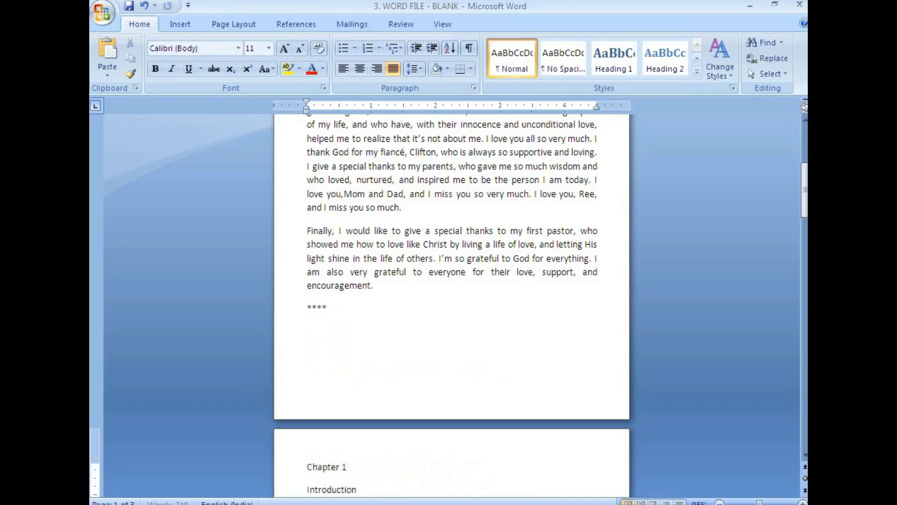
# Center the four asterisks below the Acknowledgments text and save the document
pyautogui.click(313, 301)
pyautogui.tripleClick(330, 305)
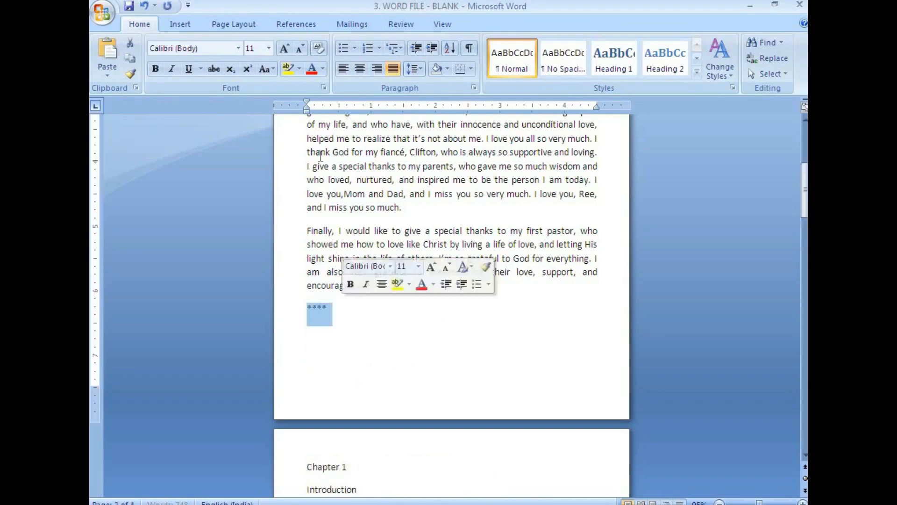
pyautogui.click(360, 68)
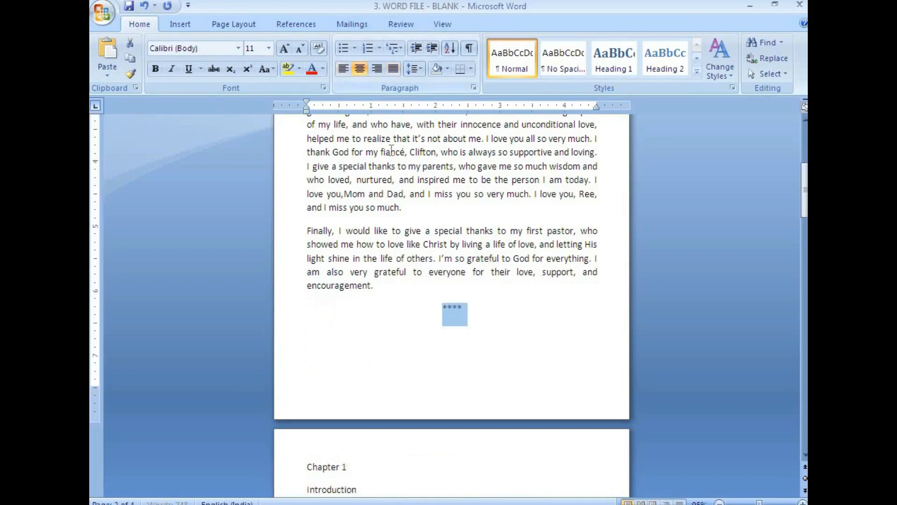
pyautogui.click(128, 6)
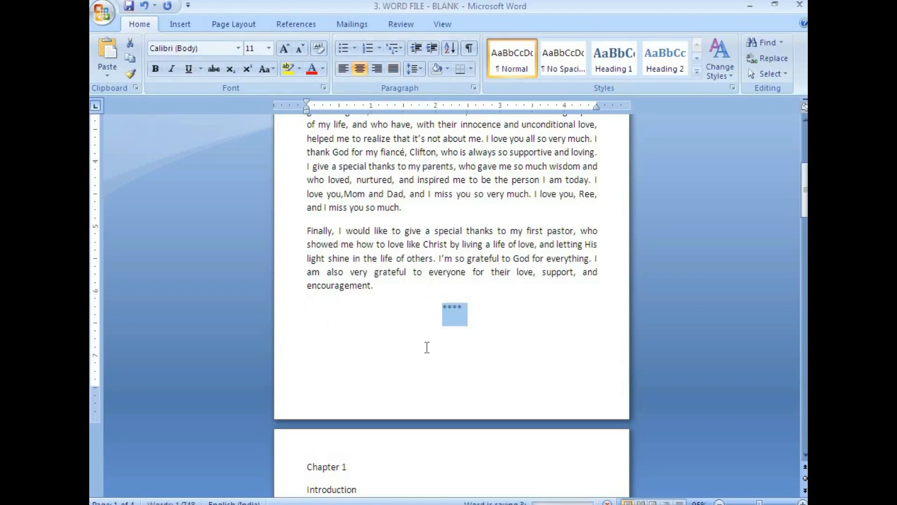
# Center the "Chapter 1" and "Introduction" heading lines
pyautogui.scroll(-5, 424, 402)
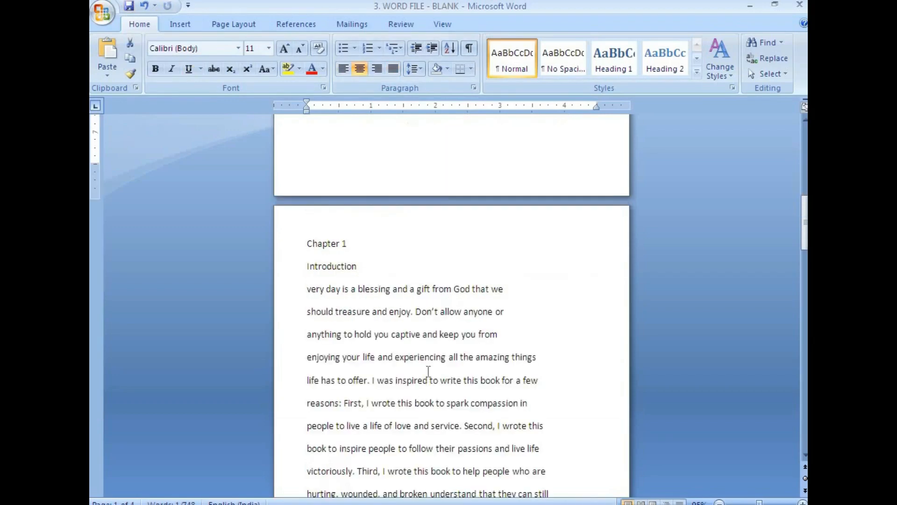
pyautogui.click(373, 266)
pyautogui.keyDown('shift'); pyautogui.click(304, 240); pyautogui.keyUp('shift')
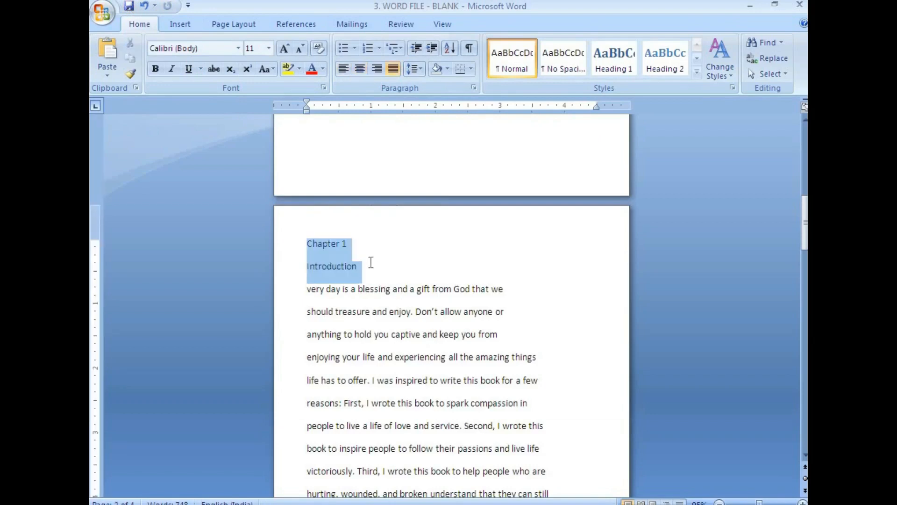
pyautogui.hotkey('ctrl', 'e')
# Join the broken lines of the Introduction's first paragraph from "very day is a blessing" through "heal mentally and emotionally."
pyautogui.click(558, 289)
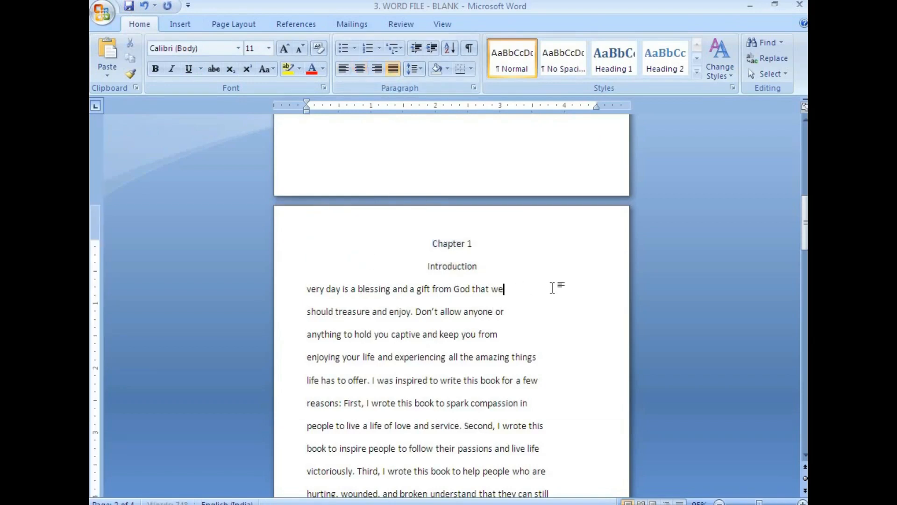
pyautogui.press('Delete')
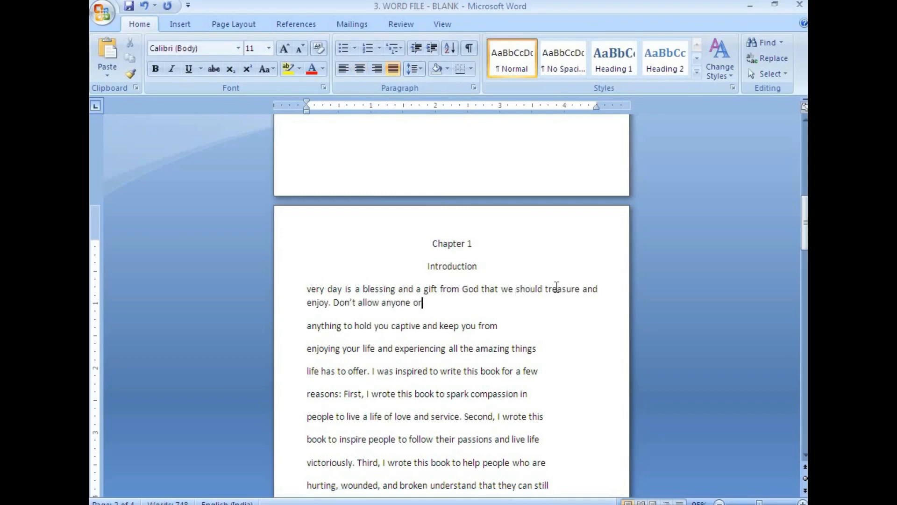
pyautogui.press('Delete')
pyautogui.press('End')
pyautogui.press('Delete')
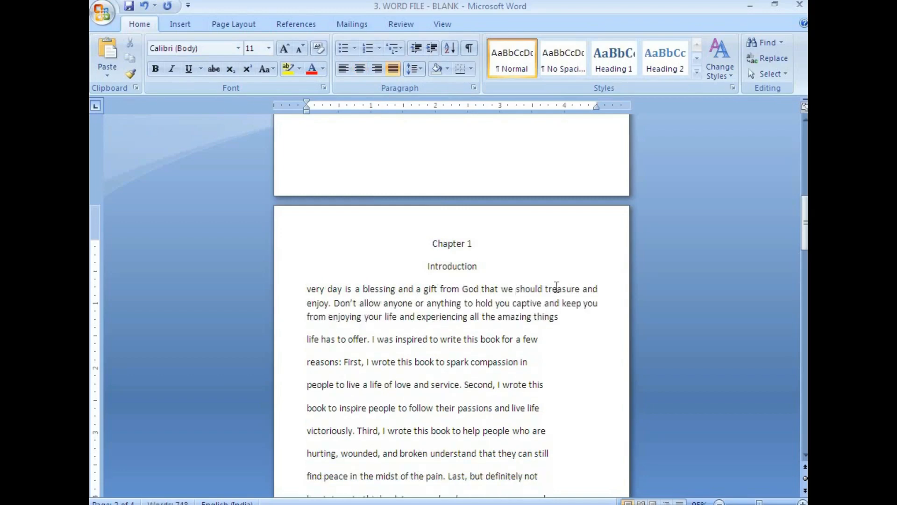
pyautogui.press('Delete')
pyautogui.press('End')
pyautogui.press('Delete')
pyautogui.press('End')
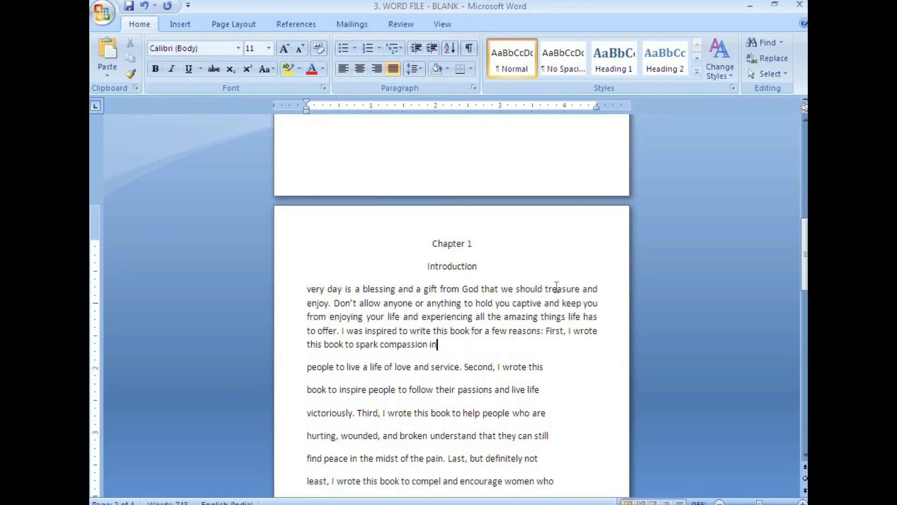
pyautogui.press('Delete')
pyautogui.press('Delete')
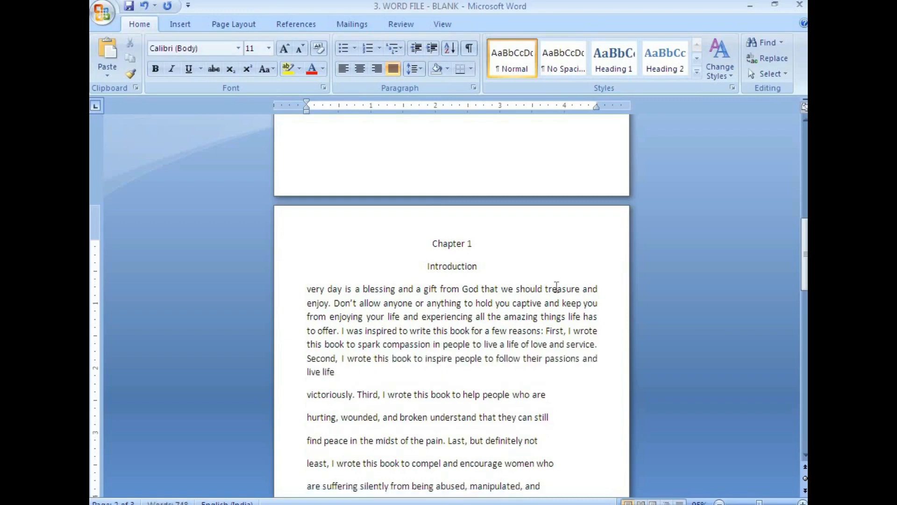
pyautogui.press('Delete')
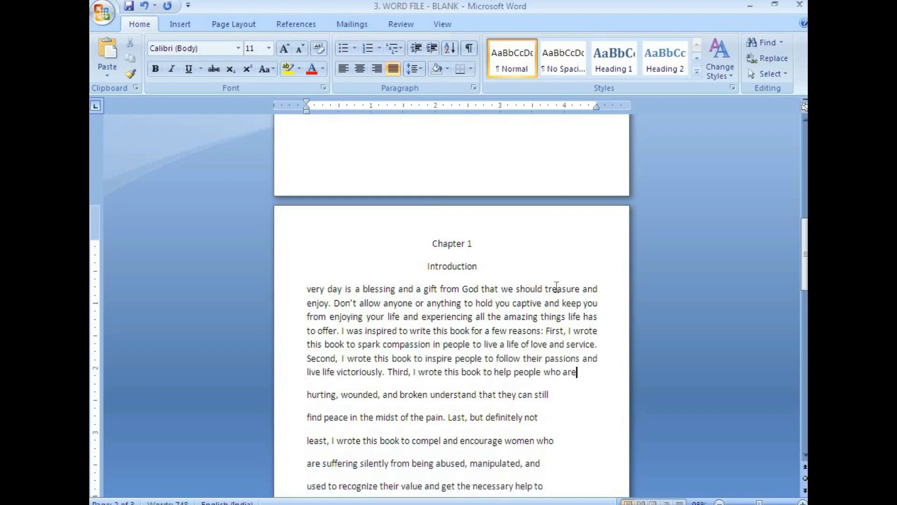
pyautogui.press('Delete')
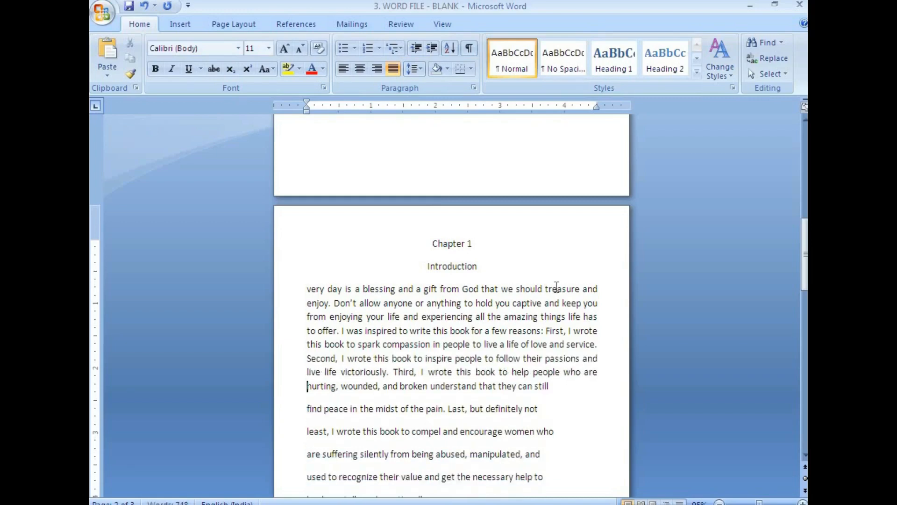
pyautogui.press('Delete')
pyautogui.press('Delete')
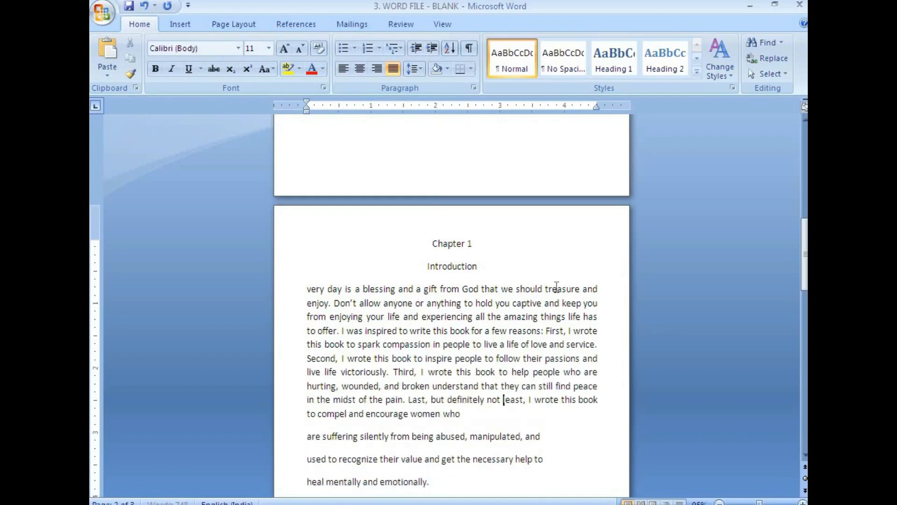
pyautogui.press('Delete')
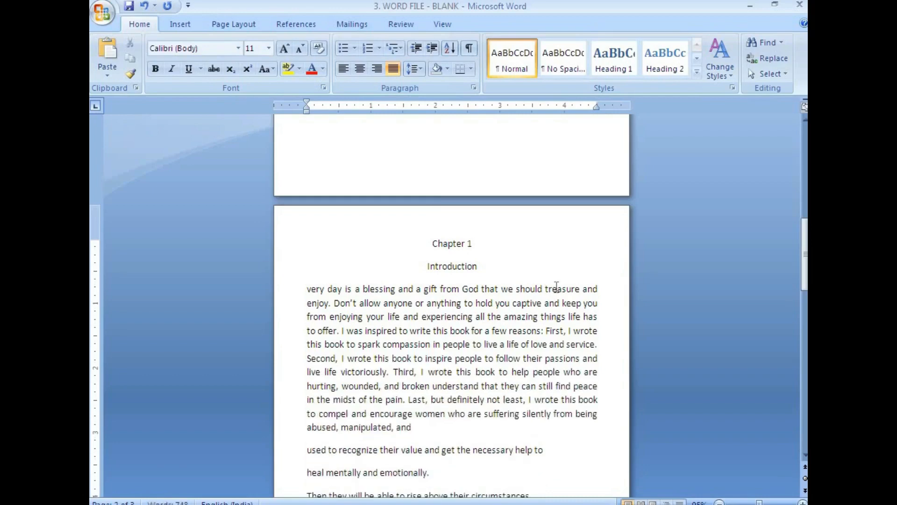
pyautogui.press('Delete')
pyautogui.press('Delete')
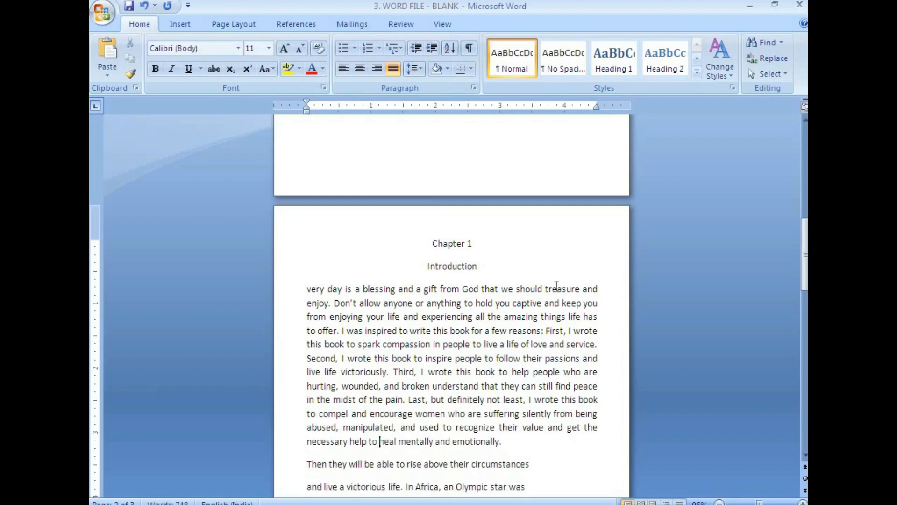
# Join the broken lines of the paragraph starting "Then they will be able to rise above their circumstances" through "during the early"
pyautogui.scroll(-2, 556, 286)
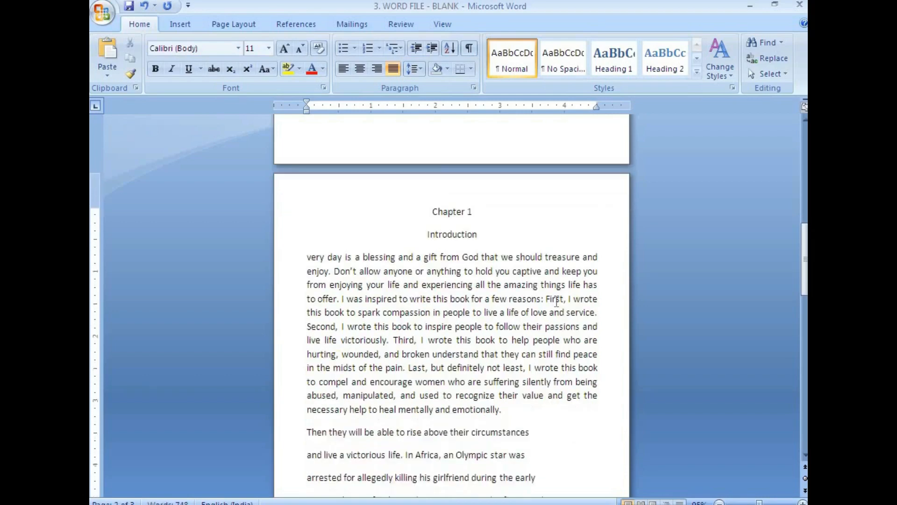
pyautogui.click(541, 369)
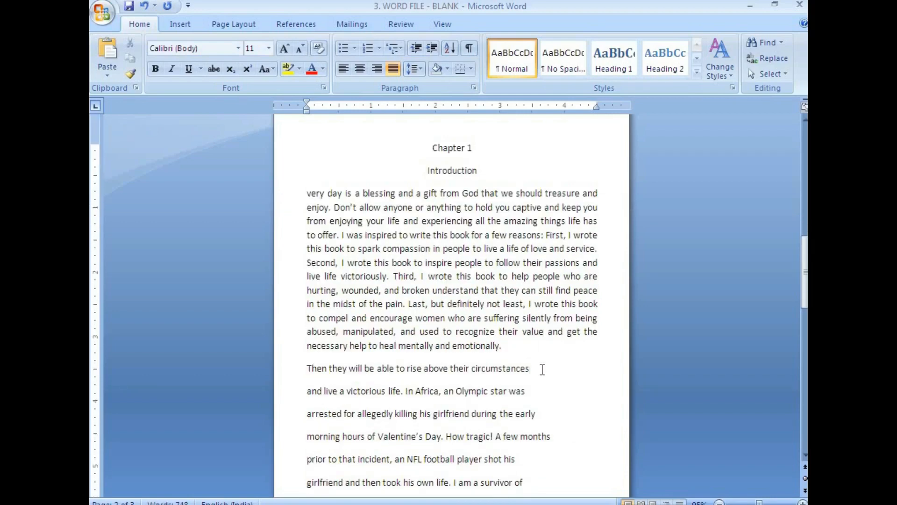
pyautogui.press('Delete')
pyautogui.press('Delete')
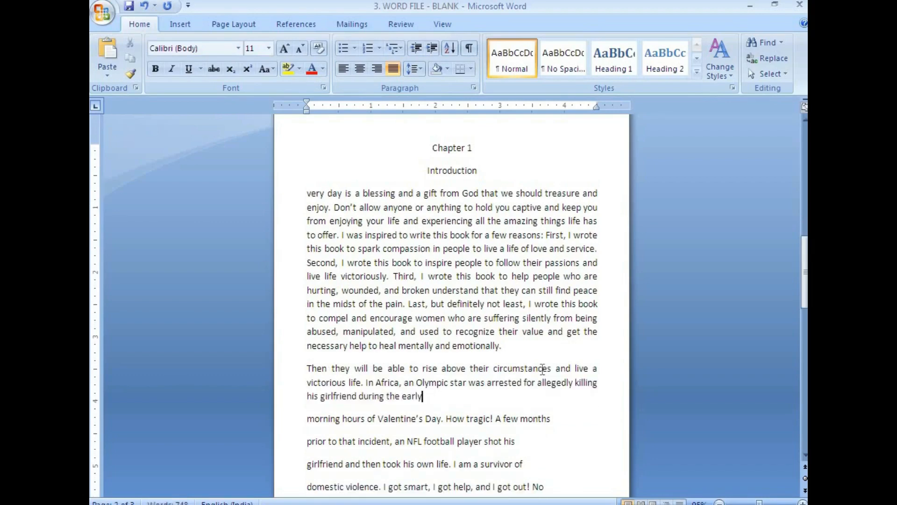
# Join the broken lines of the "Then they will be able to rise" paragraph into one continuous paragraph ending with "abused."
pyautogui.press('Delete')
pyautogui.press('Delete')
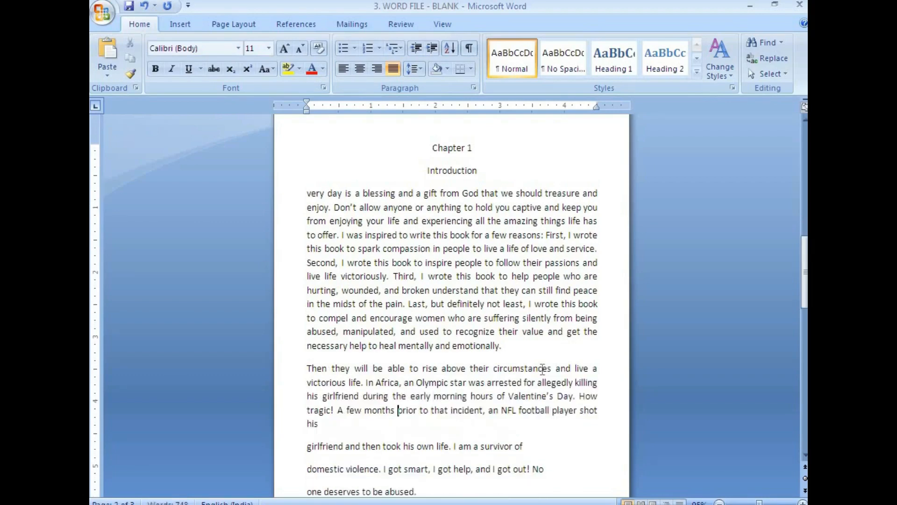
pyautogui.press('Down')
pyautogui.press('Delete')
pyautogui.press('End')
pyautogui.press('Delete')
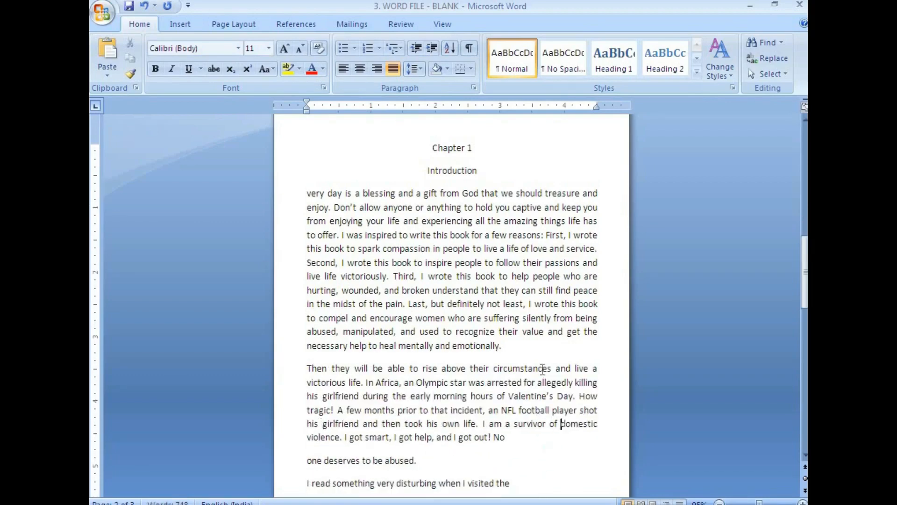
pyautogui.press('Down')
pyautogui.press('End')
pyautogui.press('Delete')
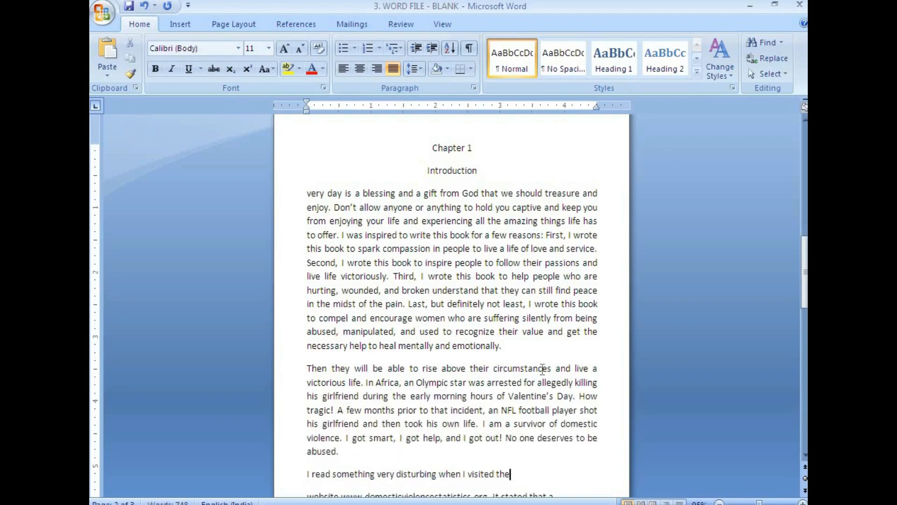
# Join the broken lines of the "I read something very disturbing" paragraph from its first line through "Studies"
pyautogui.press('Delete')
pyautogui.press('Down')
pyautogui.press('End')
pyautogui.press('Delete')
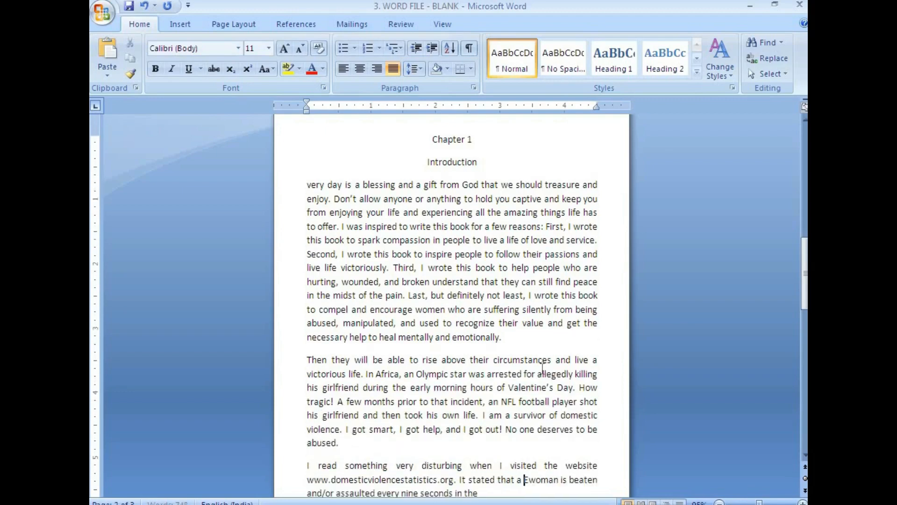
pyautogui.press('Down')
pyautogui.press('End')
pyautogui.scroll(-3, 542, 369)
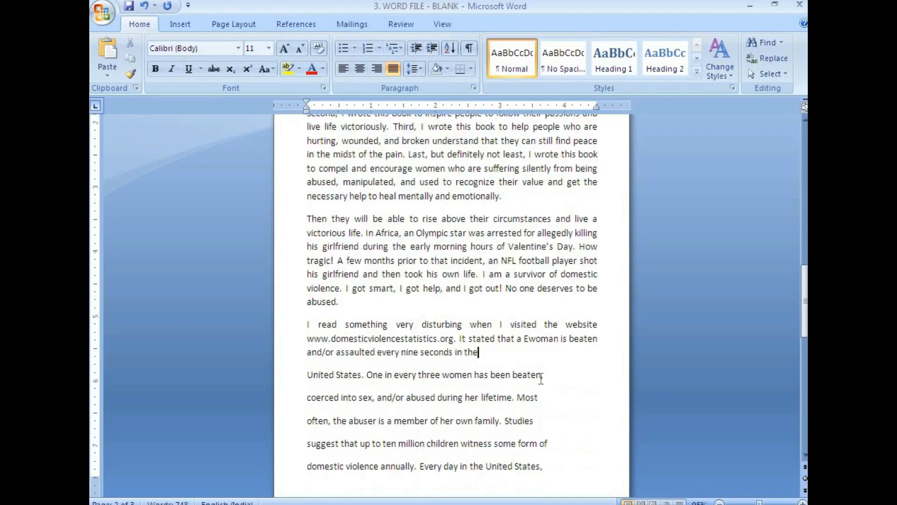
pyautogui.press('Delete')
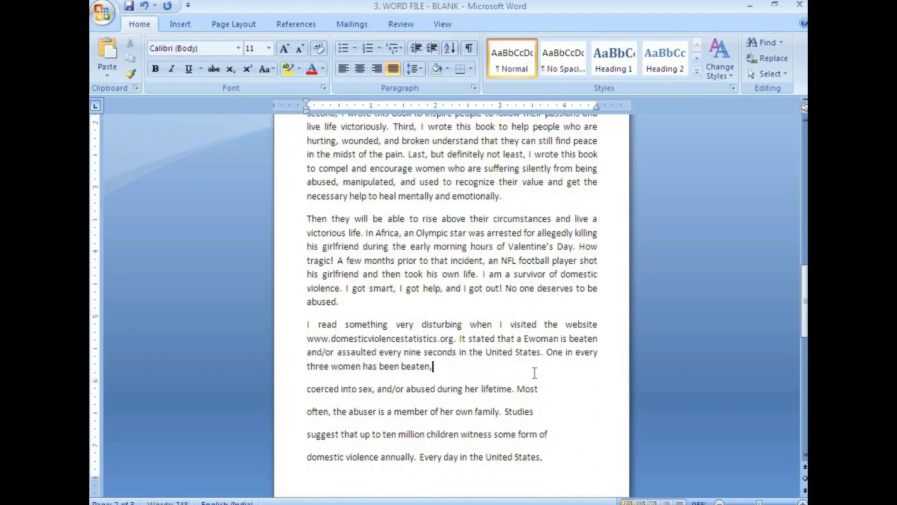
pyautogui.press('Delete')
pyautogui.press('Delete')
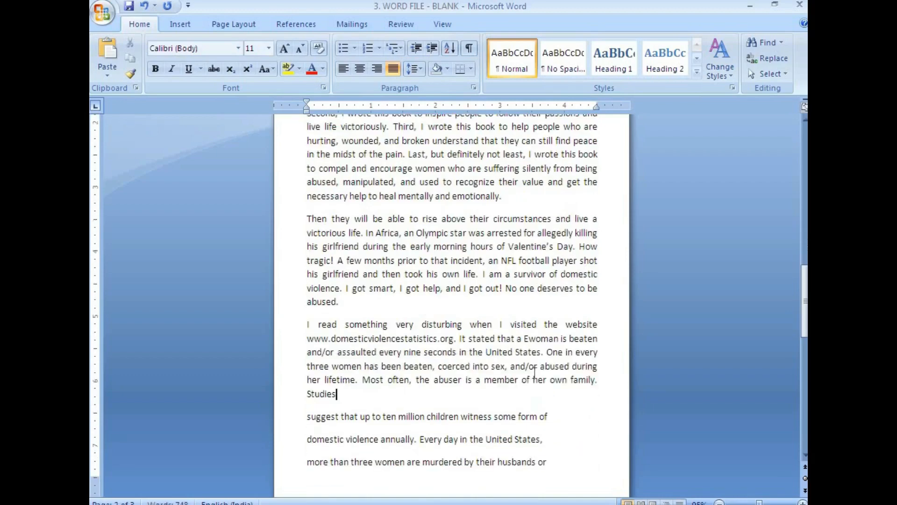
# Merge the remaining broken lines from "suggest that up to ten million children" through "hope!" into the same paragraph
pyautogui.press('Delete')
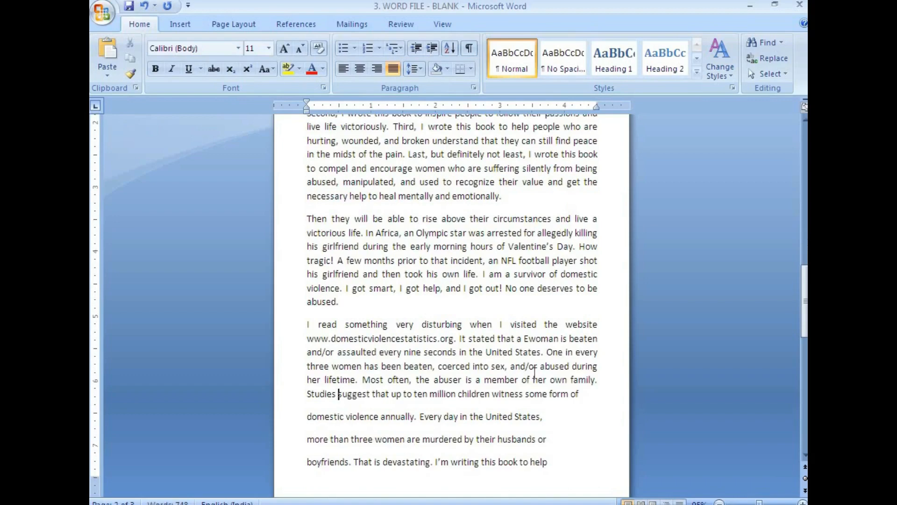
pyautogui.press('Delete')
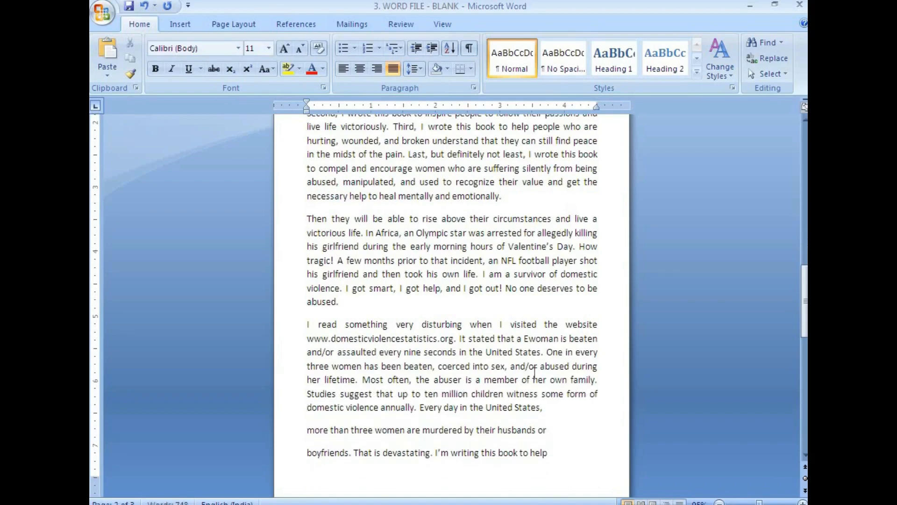
pyautogui.press('Delete')
pyautogui.press('Down')
pyautogui.press('End')
pyautogui.press('Delete')
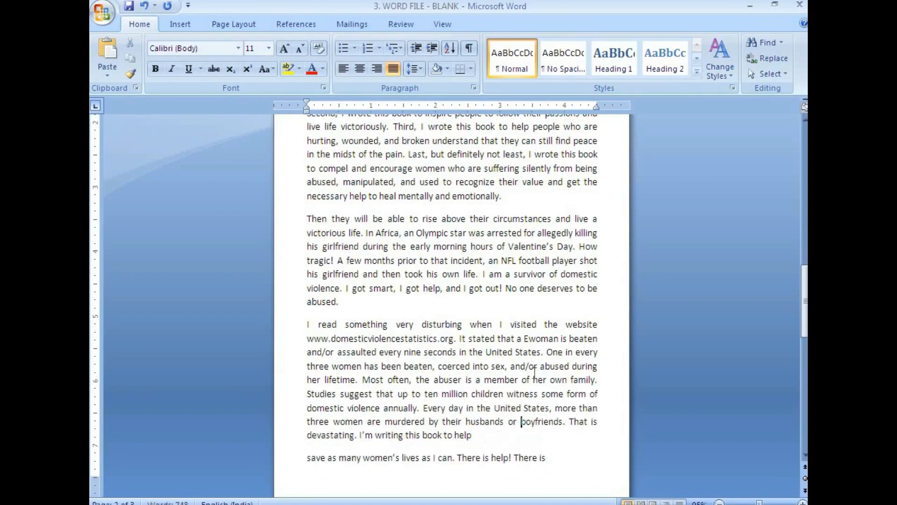
pyautogui.press('Delete')
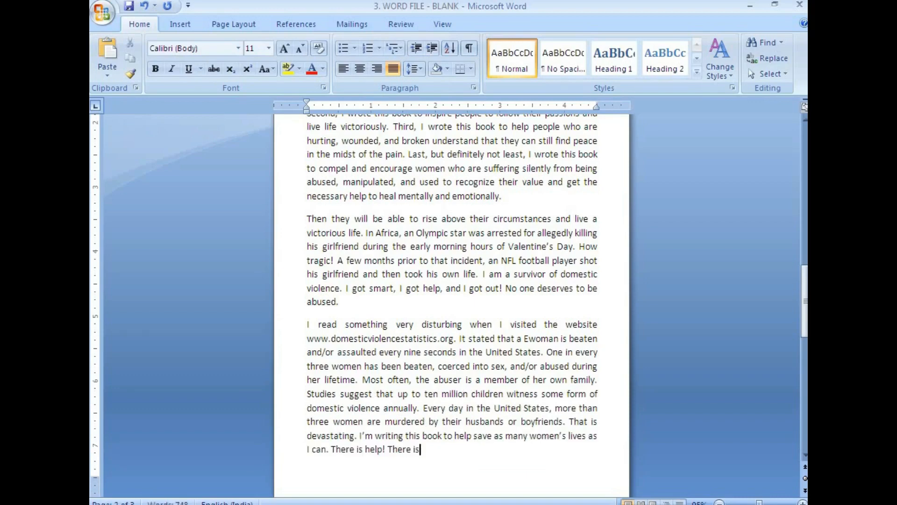
pyautogui.press('Delete')
# Join the broken lines of the "If you are a victim of domestic violence" paragraph through "stay true to who you are."
pyautogui.scroll(-5, 516, 380)
pyautogui.click(511, 366)
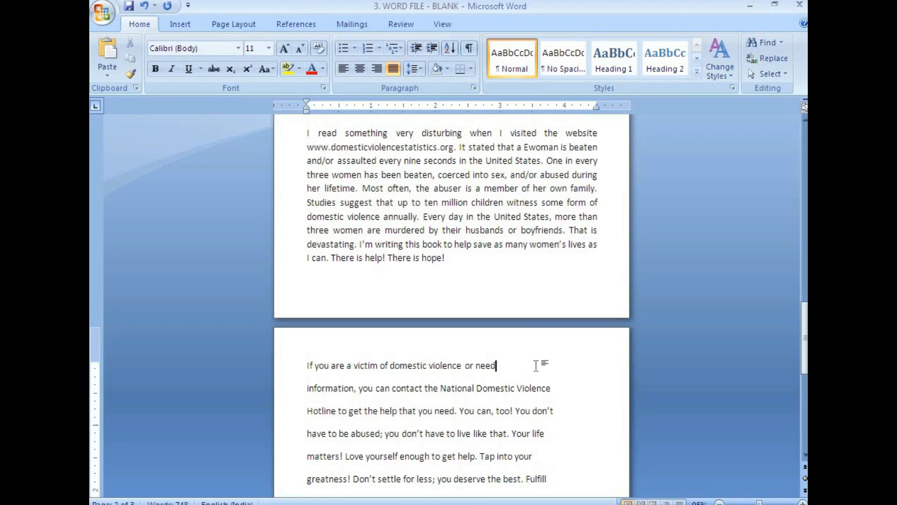
pyautogui.press('Delete')
pyautogui.press('Delete')
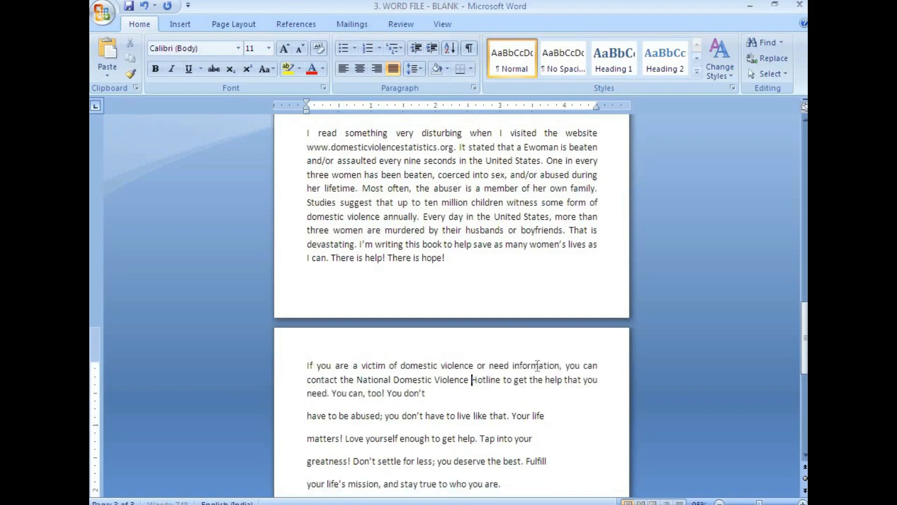
pyautogui.press('Delete')
pyautogui.press('Delete')
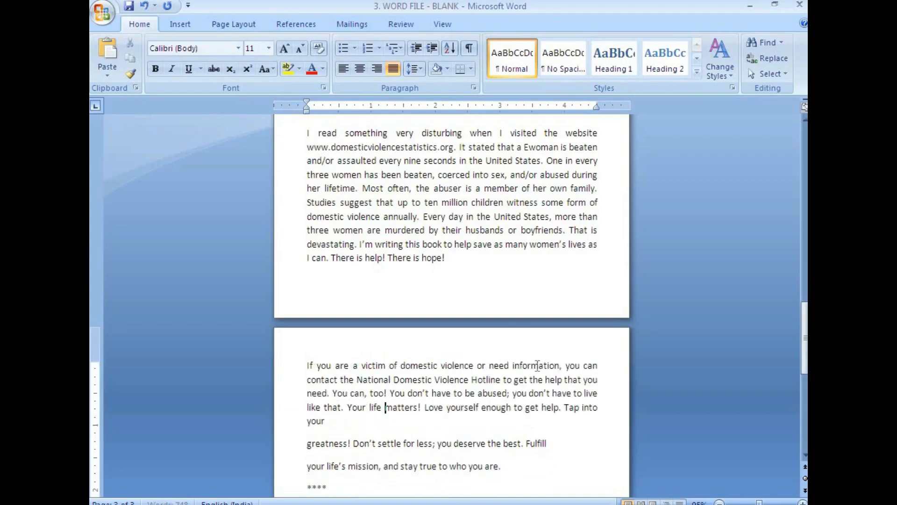
pyautogui.press('Delete')
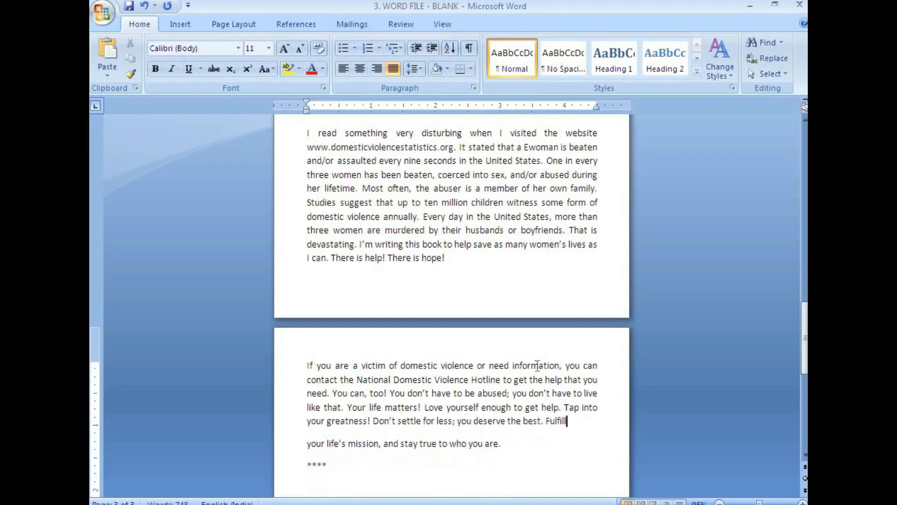
pyautogui.press('Delete')
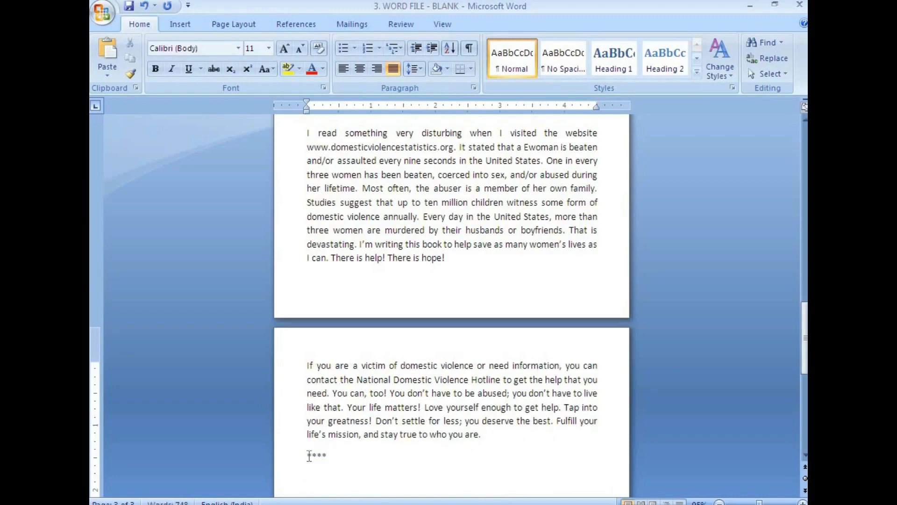
# Centre the row of asterisks below the last paragraph and save the document
pyautogui.click(360, 69)
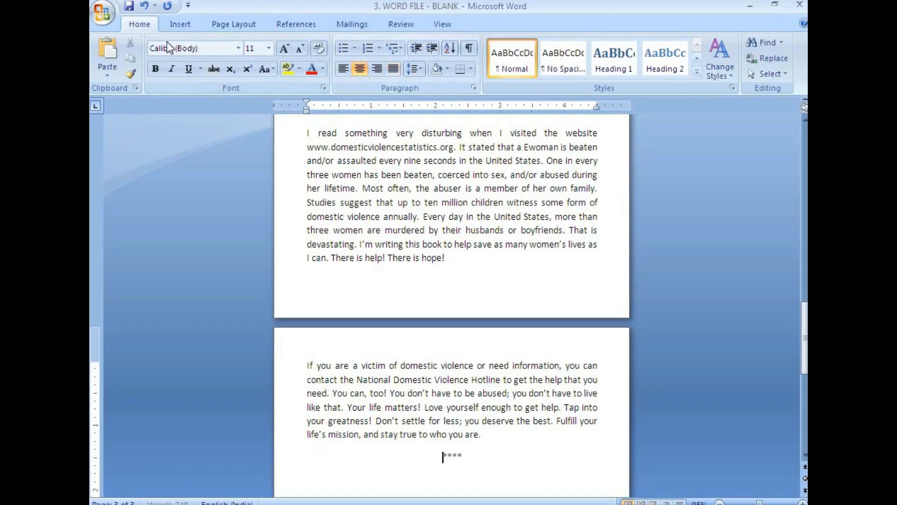
pyautogui.click(129, 6)
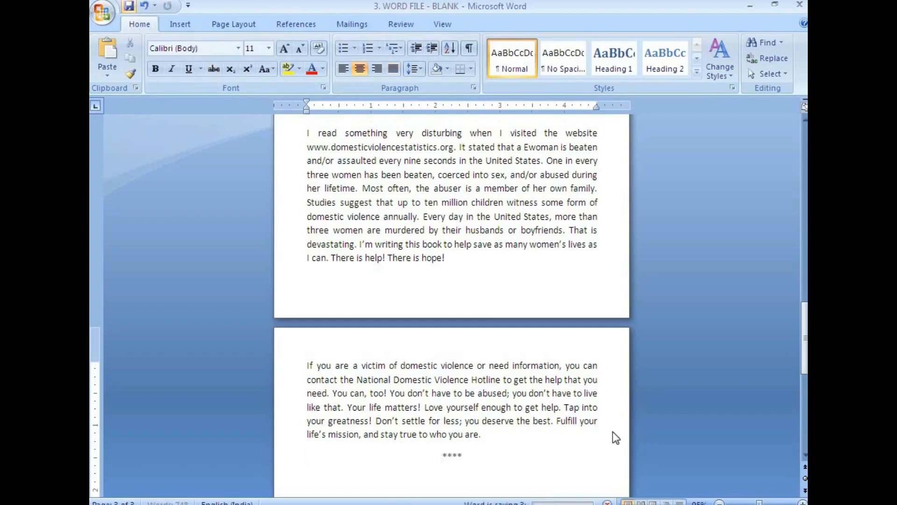
# Add a new line below the "Acknowledgments" heading and insert the picture IMAGE-1 from the Downloads folder there
pyautogui.scroll(18, 489, 443)
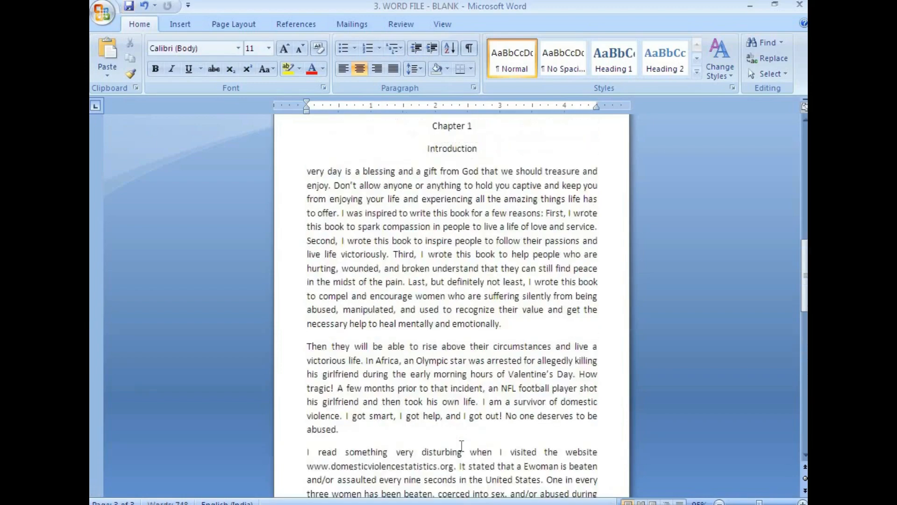
pyautogui.scroll(5, 462, 446)
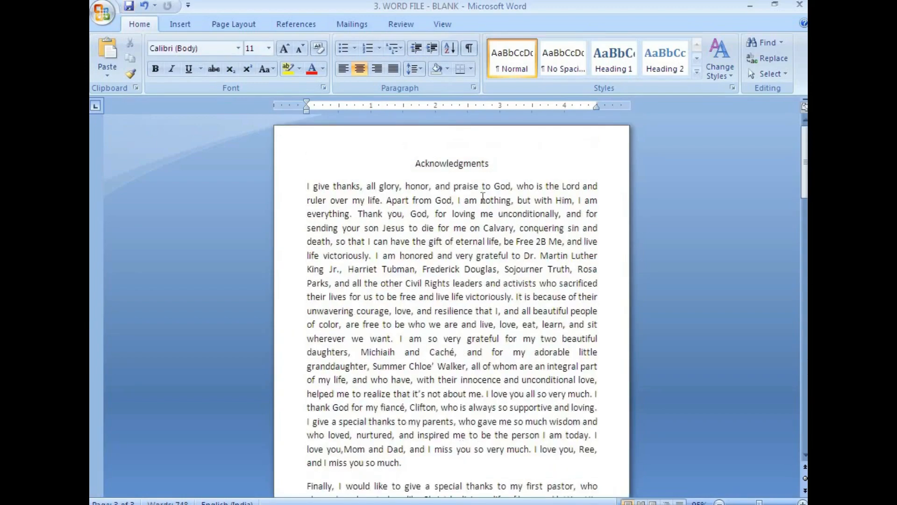
pyautogui.scroll(-10, 473, 316)
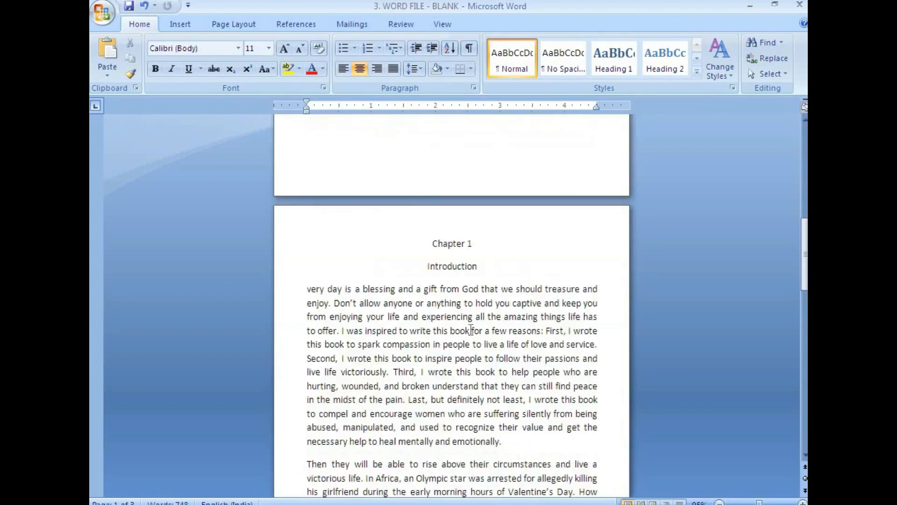
pyautogui.scroll(10, 463, 337)
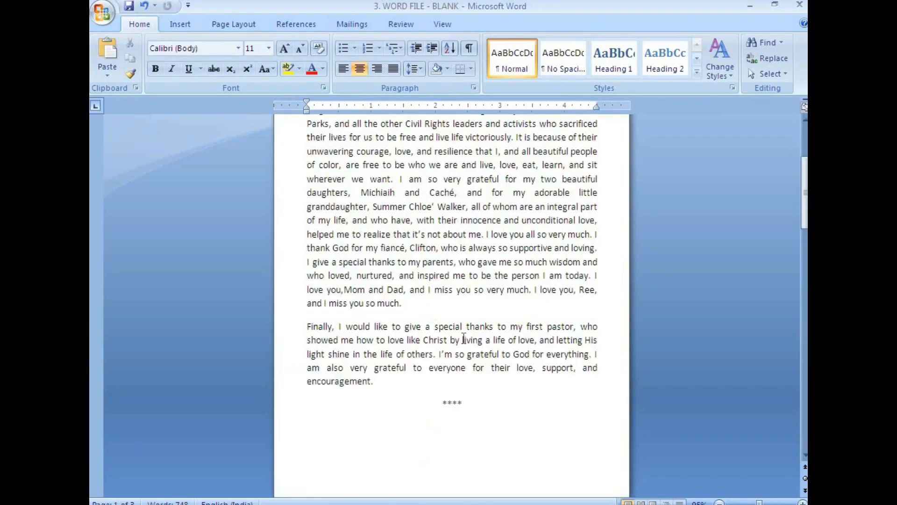
pyautogui.click(498, 171)
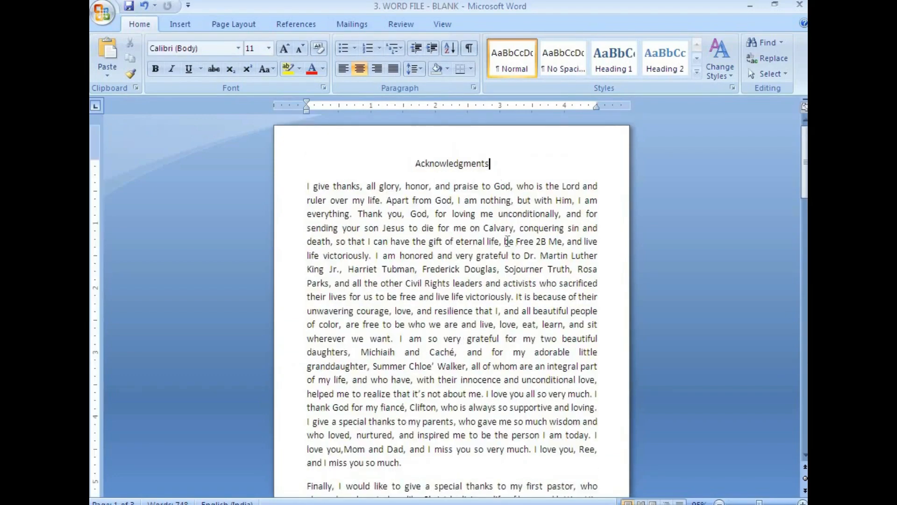
pyautogui.press('Return')
pyautogui.click(178, 23)
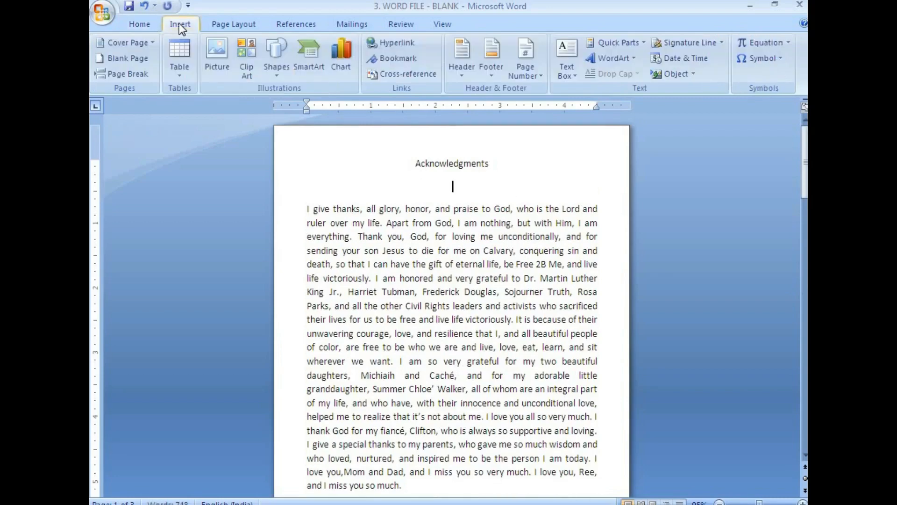
pyautogui.click(216, 64)
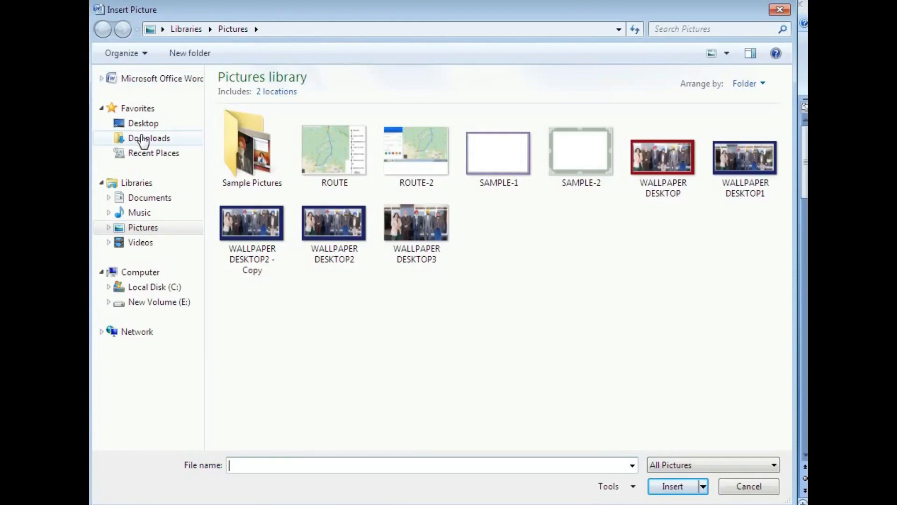
pyautogui.click(144, 139)
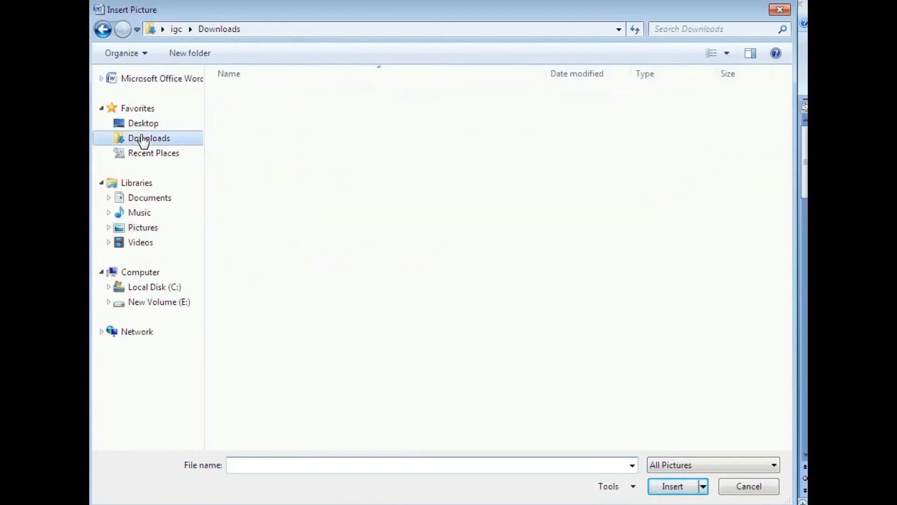
pyautogui.click(243, 117)
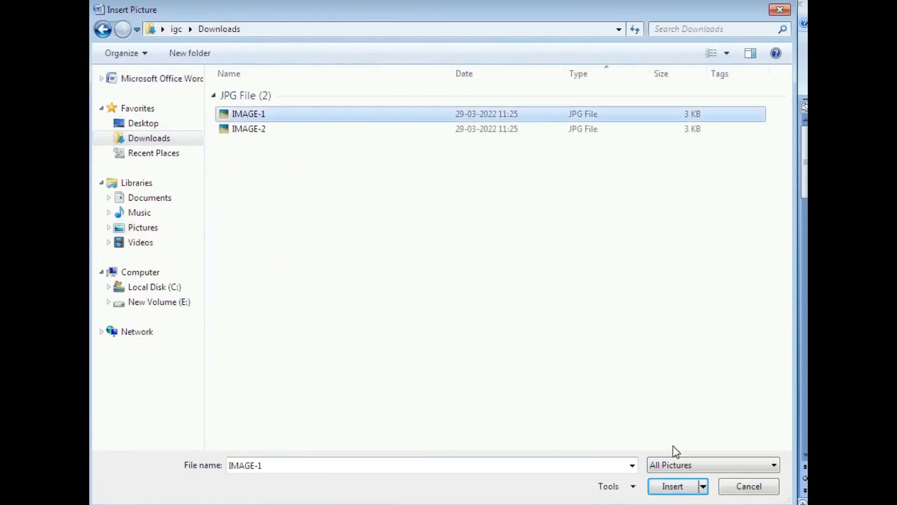
pyautogui.click(664, 487)
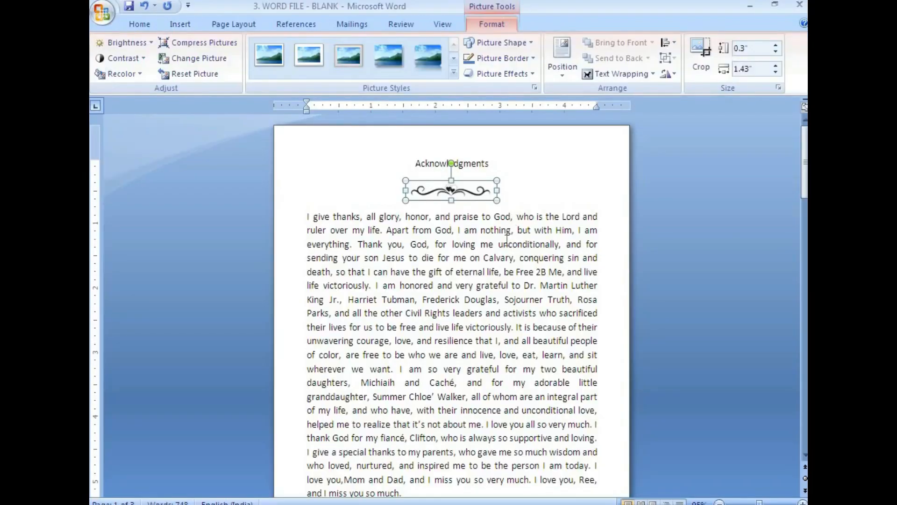
# Add a new line below the "Introduction" heading of Chapter 1 and insert the picture IMAGE-2 from Downloads there
pyautogui.scroll(-15, 497, 309)
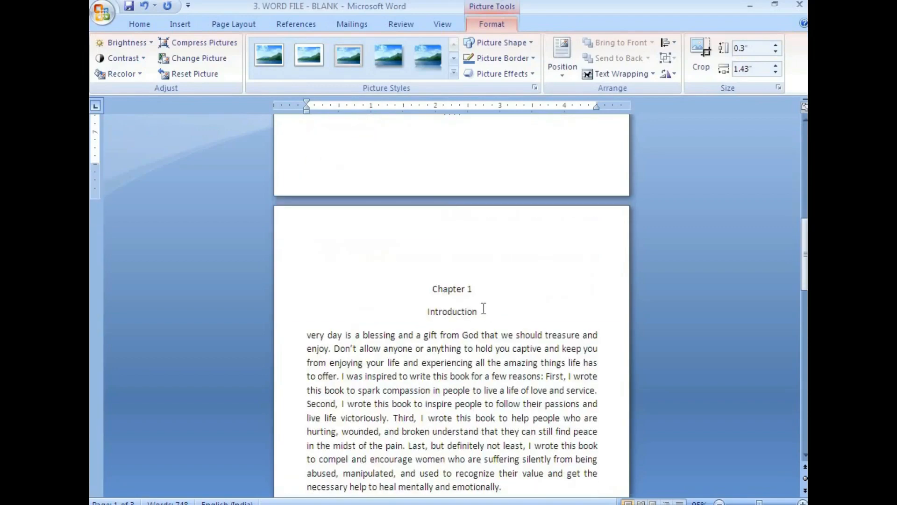
pyautogui.click(484, 313)
pyautogui.press('Return')
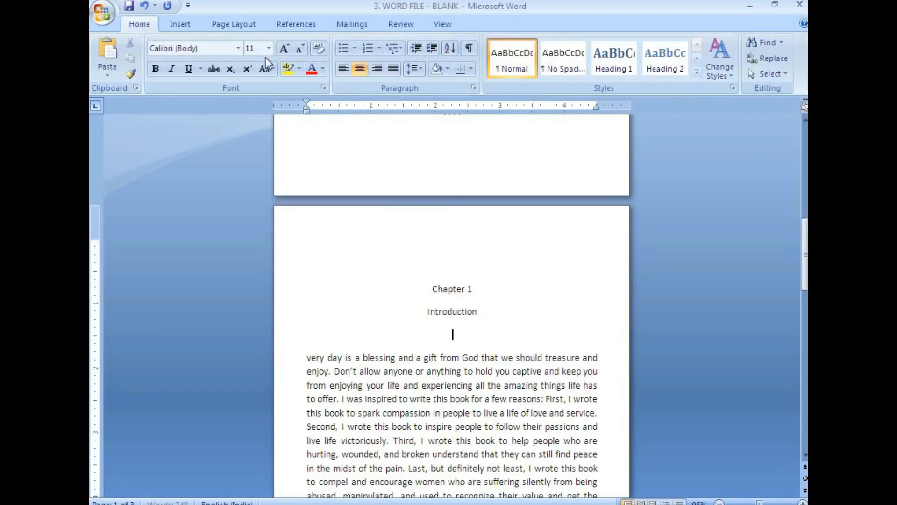
pyautogui.click(180, 24)
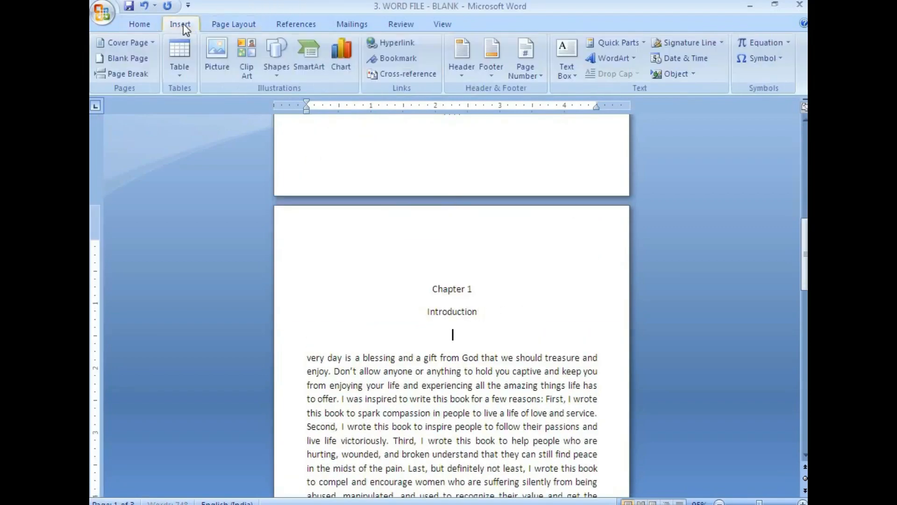
pyautogui.click(220, 58)
pyautogui.click(332, 89)
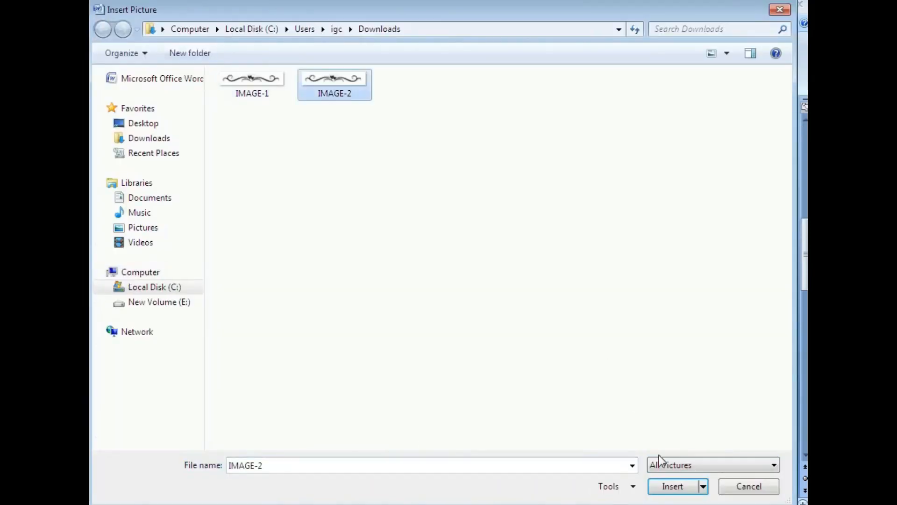
pyautogui.click(673, 487)
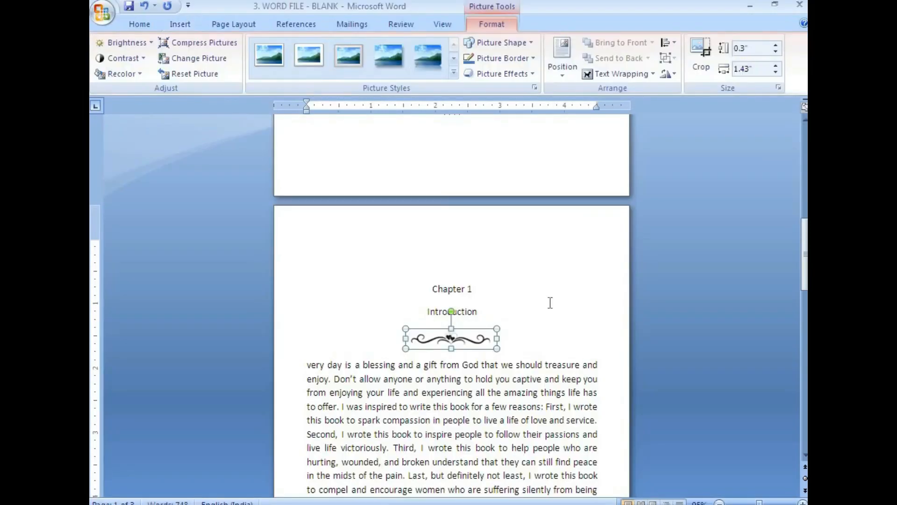
pyautogui.scroll(-4, 550, 309)
pyautogui.click(534, 297)
pyautogui.scroll(-4, 535, 308)
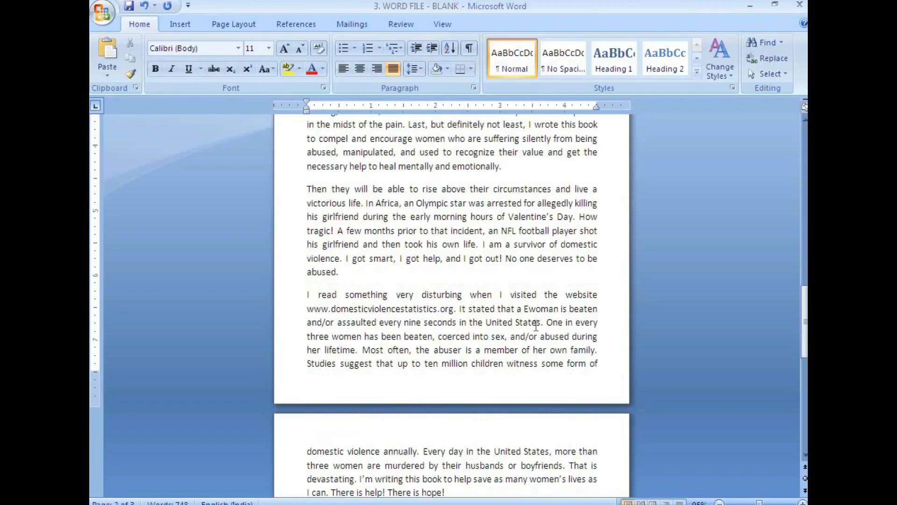
pyautogui.scroll(-6, 533, 322)
pyautogui.scroll(12, 500, 348)
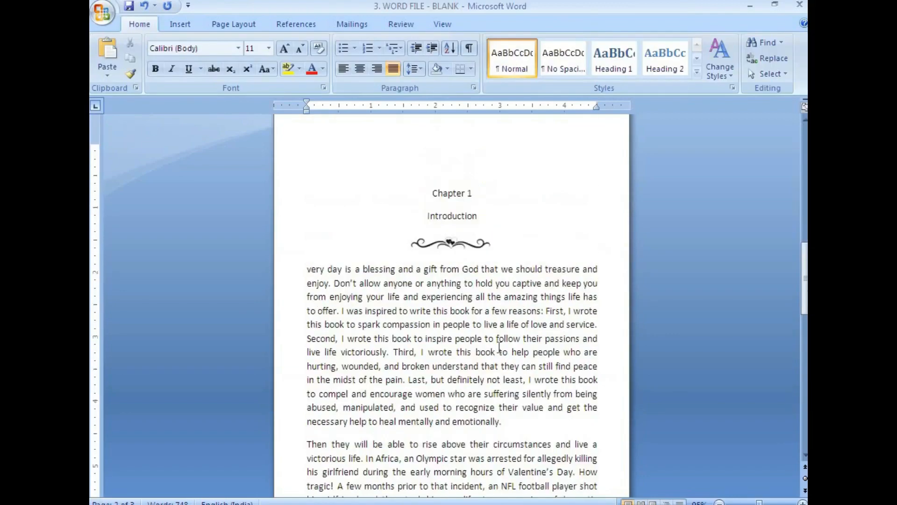
# Set the font of the "Acknowledgments" heading to Bromarkers Demo
pyautogui.scroll(3, 499, 345)
pyautogui.scroll(-3, 499, 346)
pyautogui.scroll(12, 502, 350)
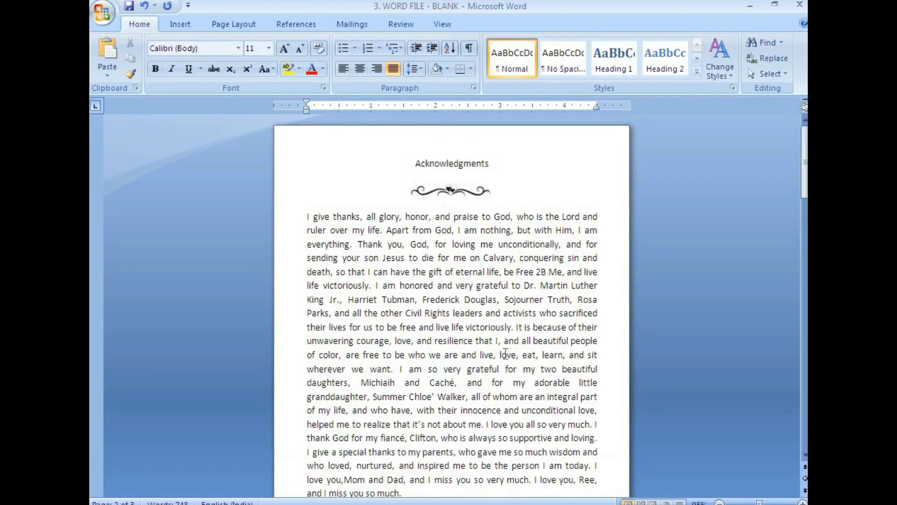
pyautogui.click(549, 257)
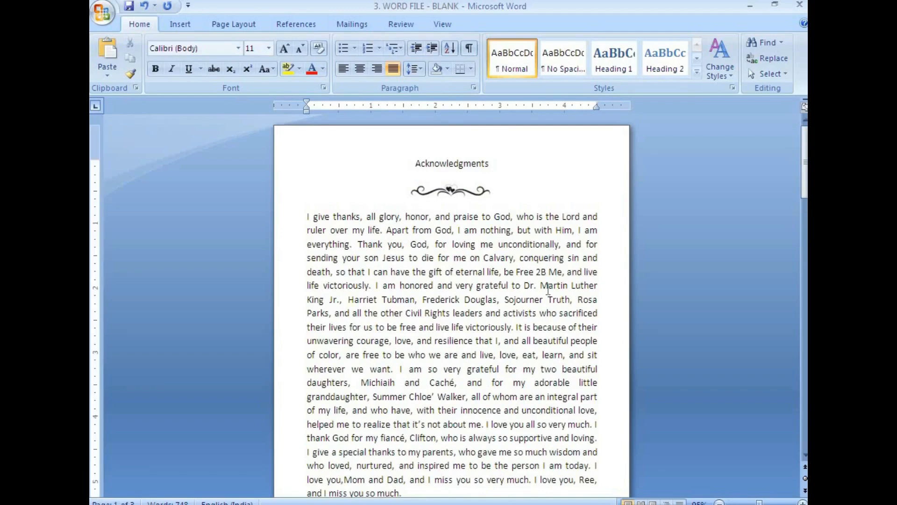
pyautogui.moveTo(416, 164); pyautogui.dragTo(530, 142)
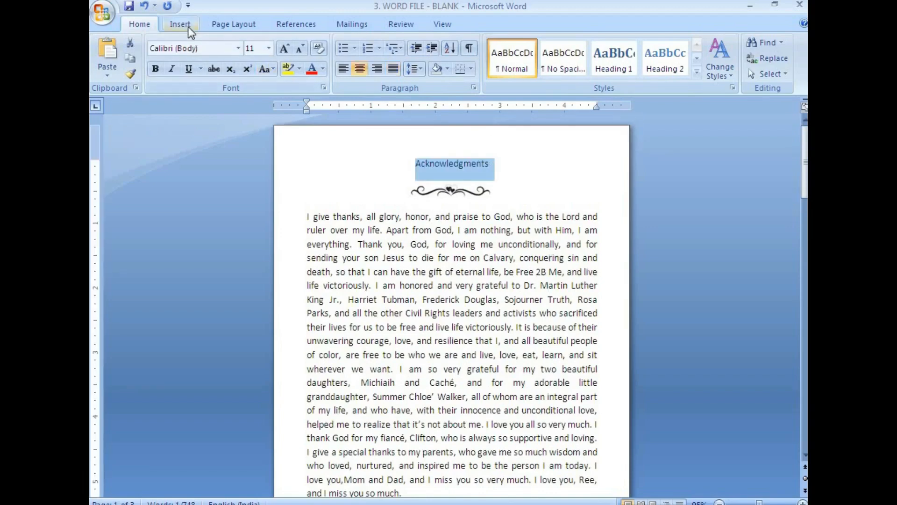
pyautogui.click(238, 49)
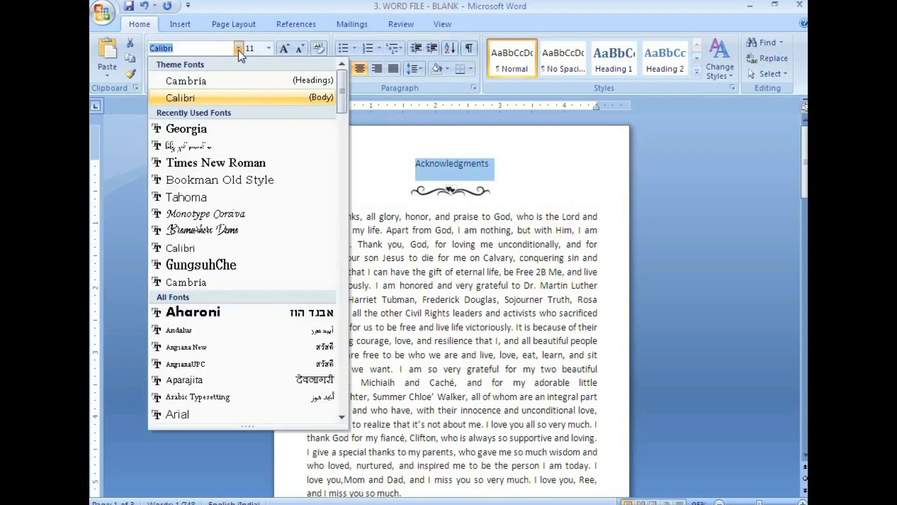
pyautogui.click(228, 230)
pyautogui.click(434, 247)
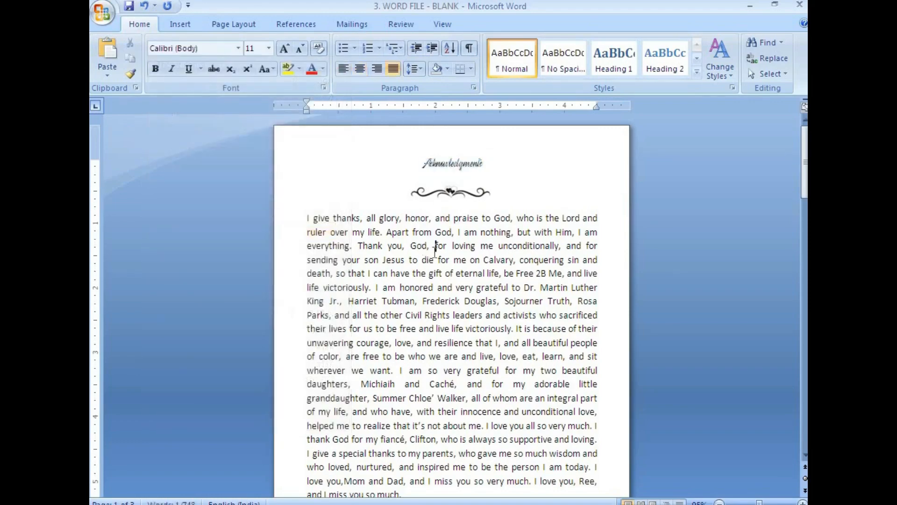
# Switch to the PDF master file in Foxit Reader and compare the style of its "Acknowledgments" heading
pyautogui.click(278, 495)
pyautogui.scroll(10, 445, 295)
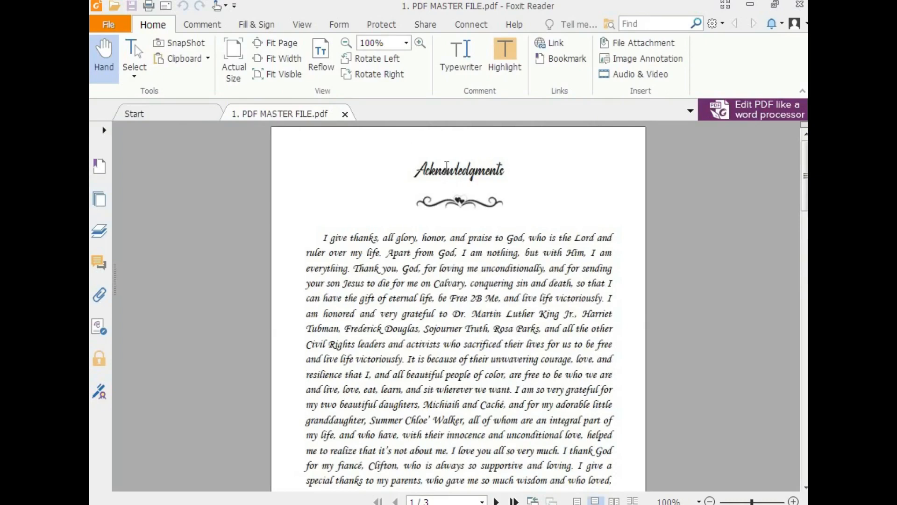
pyautogui.moveTo(420, 173); pyautogui.dragTo(514, 170)
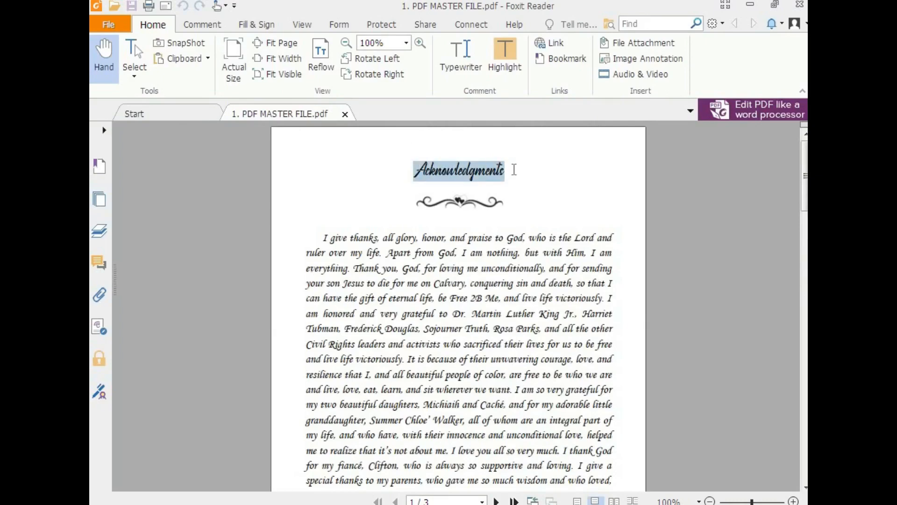
pyautogui.hotkey('alt', 'Tab')
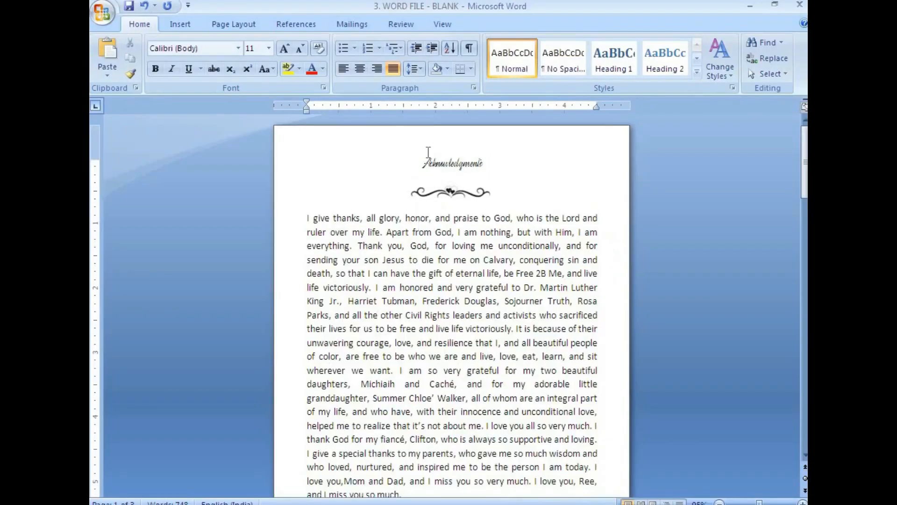
# Try bold on the "Acknowledgments" heading in the Word document, remove it again and set the heading's font size to 14
pyautogui.moveTo(422, 161); pyautogui.dragTo(500, 161)
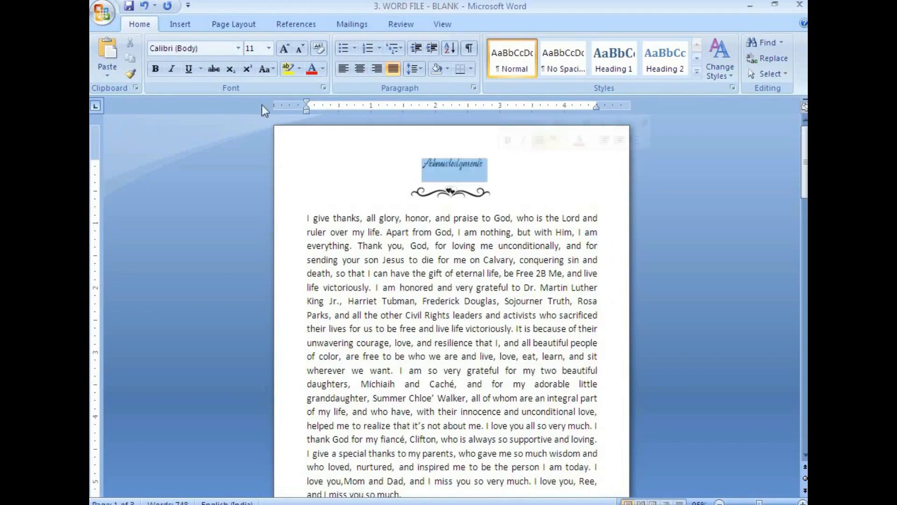
pyautogui.click(156, 69)
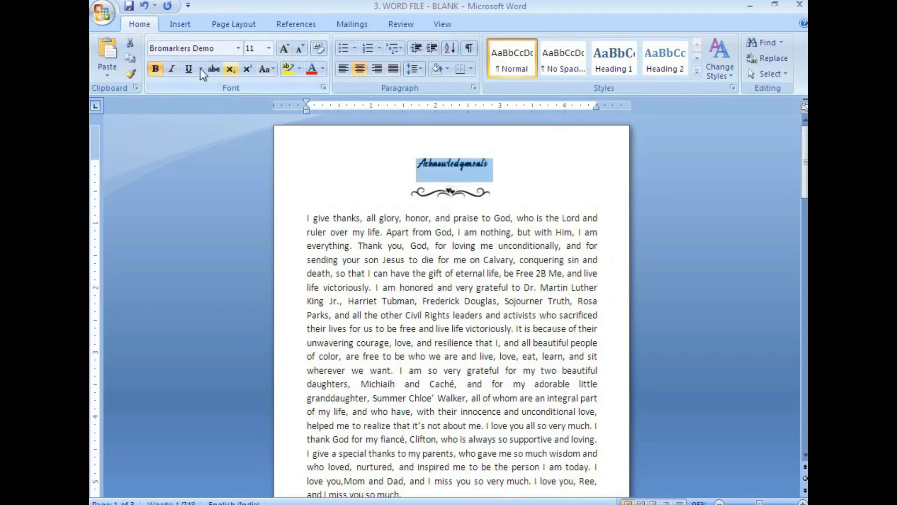
pyautogui.click(155, 69)
pyautogui.click(268, 48)
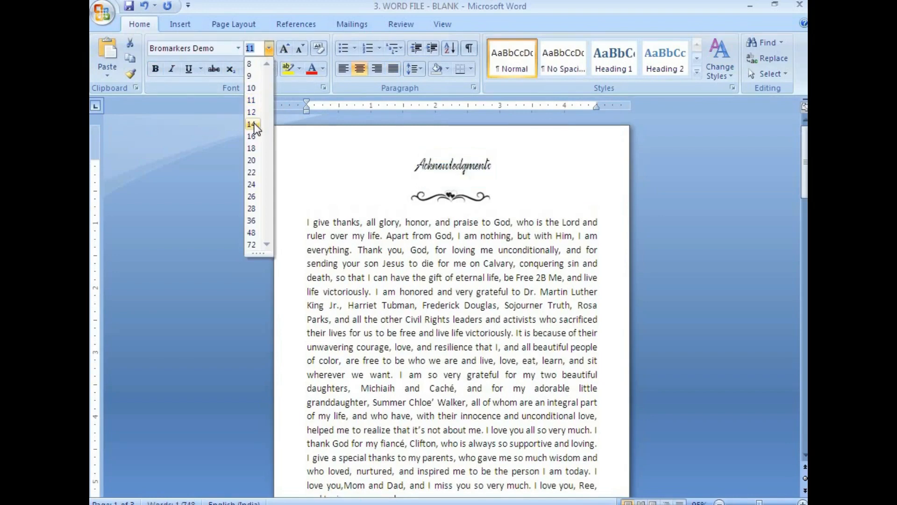
pyautogui.click(293, 164)
pyautogui.click(427, 263)
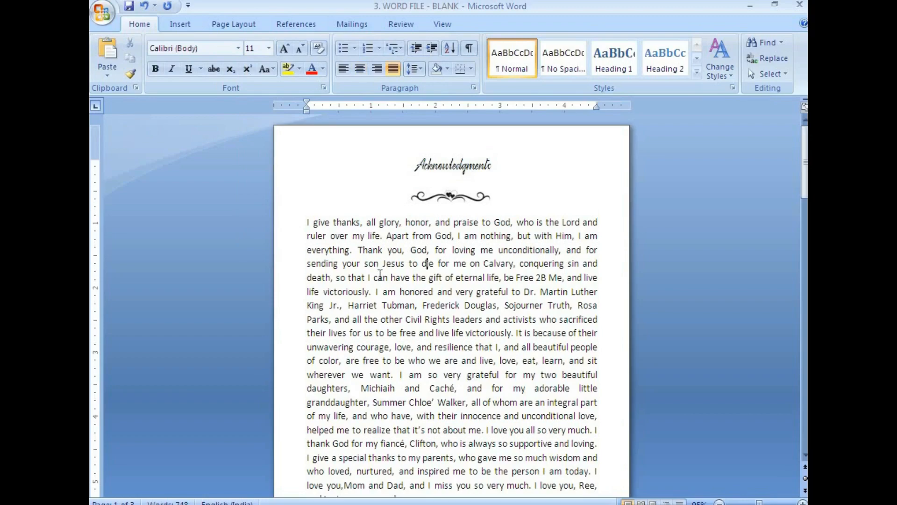
# Set all the document's text to font size 12 and the "Acknowledgments" heading to size 14
pyautogui.hotkey('ctrl', 'a')
pyautogui.click(268, 48)
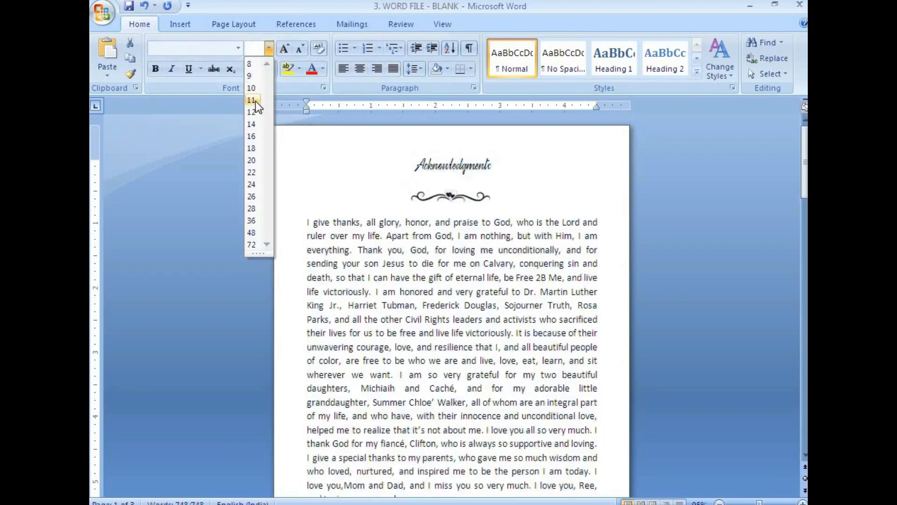
pyautogui.click(255, 111)
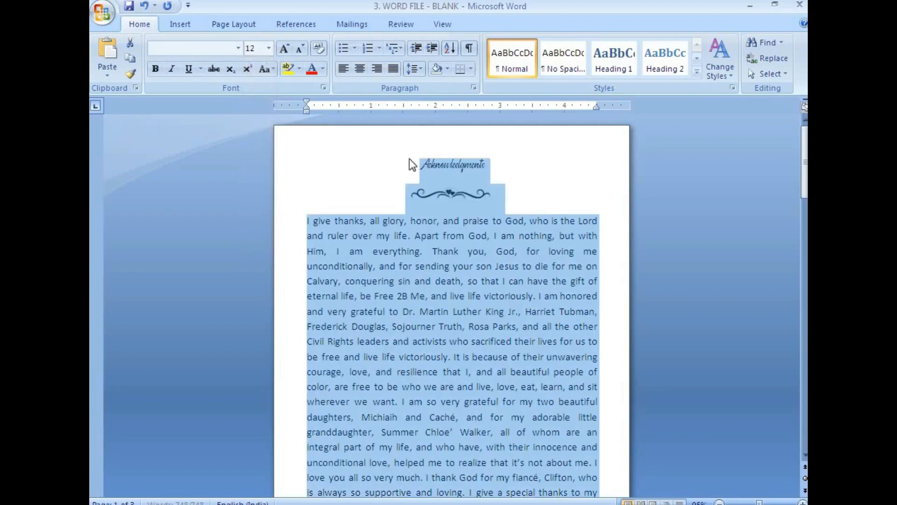
pyautogui.moveTo(409, 165); pyautogui.dragTo(491, 166)
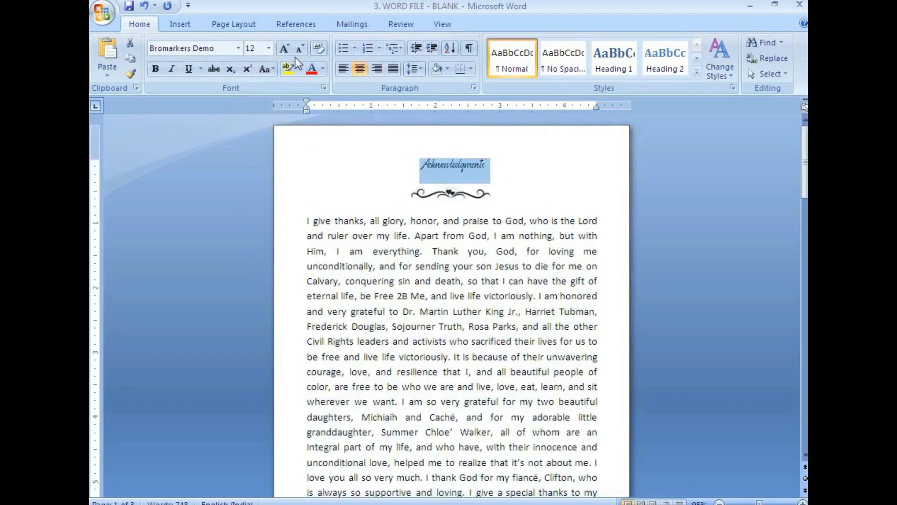
pyautogui.click(269, 48)
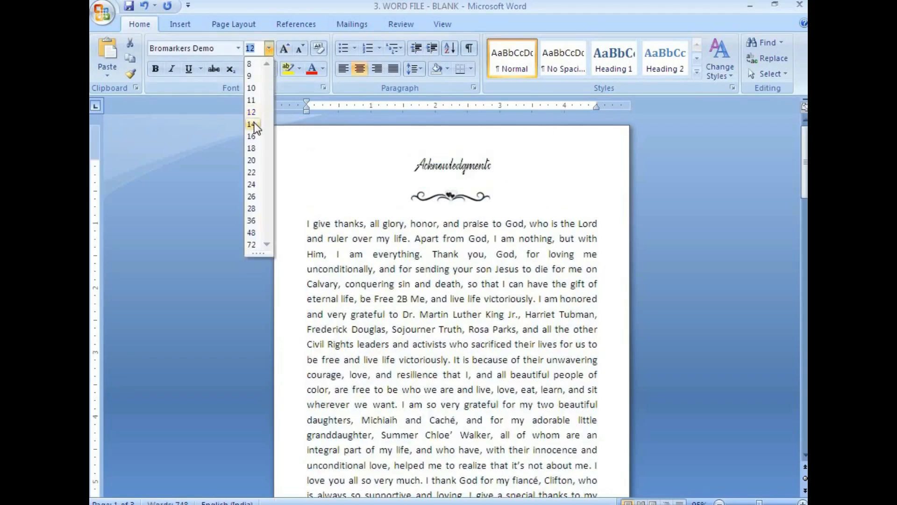
pyautogui.click(252, 124)
pyautogui.click(448, 283)
# Check where the Acknowledgments text breaks across pages and set the whole document's font size to 11
pyautogui.scroll(-10, 450, 299)
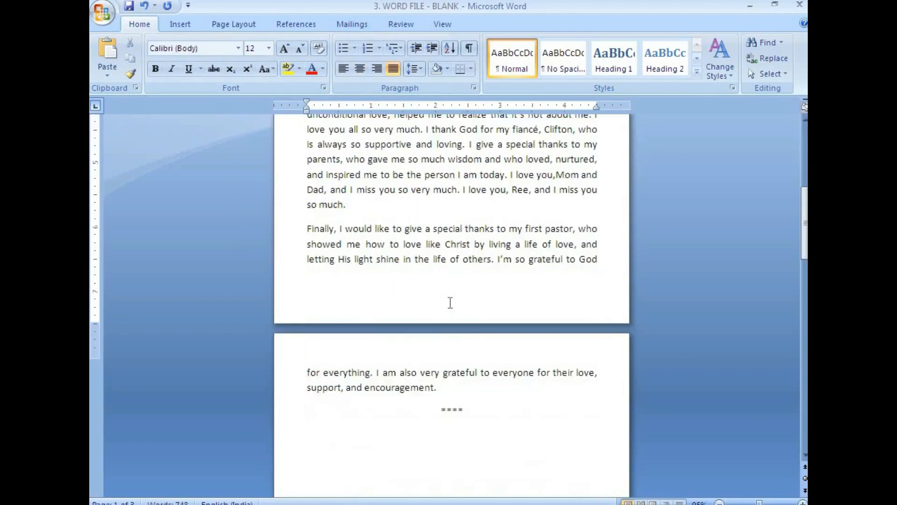
pyautogui.scroll(10, 458, 254)
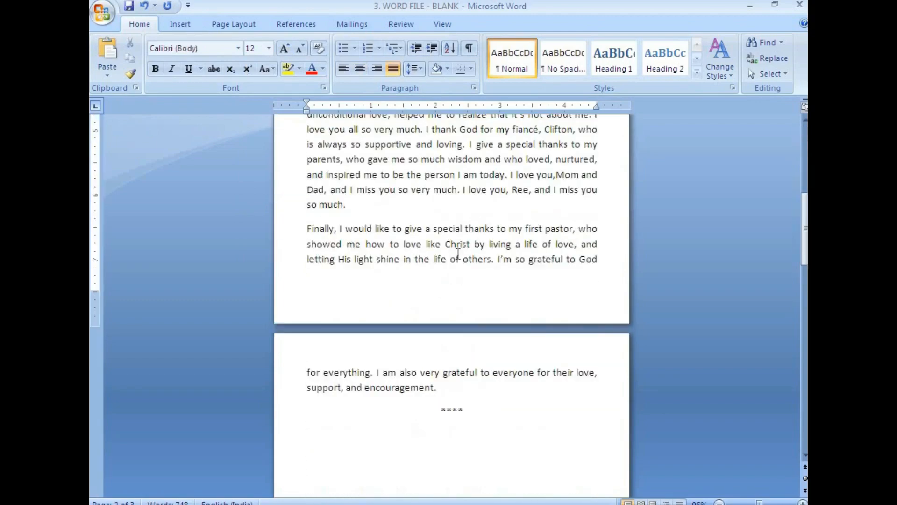
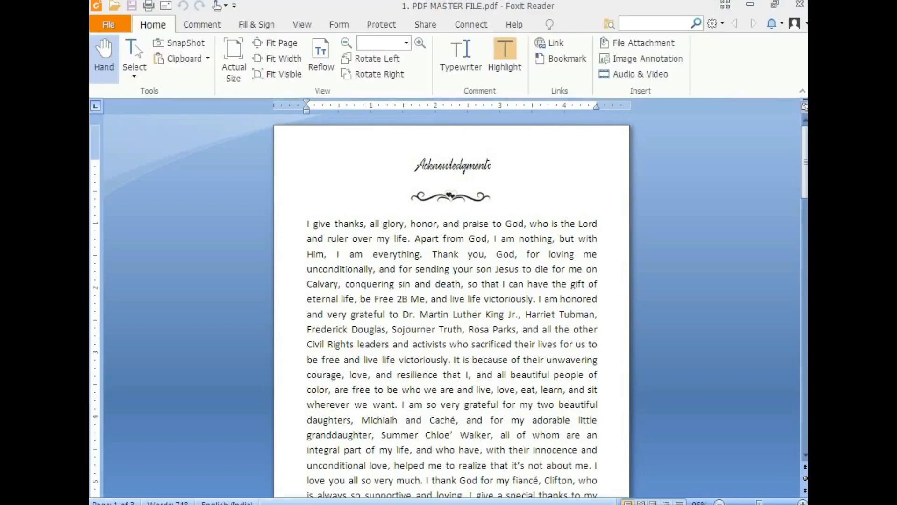
pyautogui.scroll(-8, 491, 274)
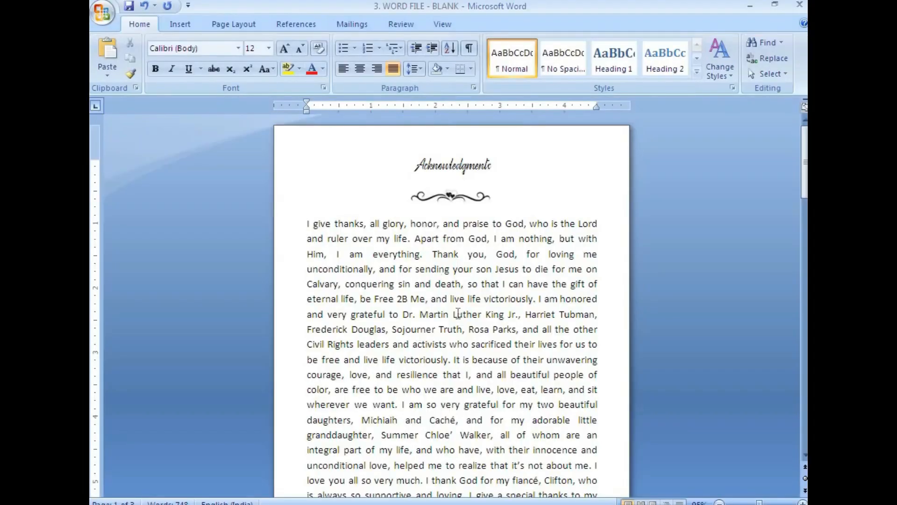
pyautogui.write(',')
pyautogui.hotkey('ctrl', 'a')
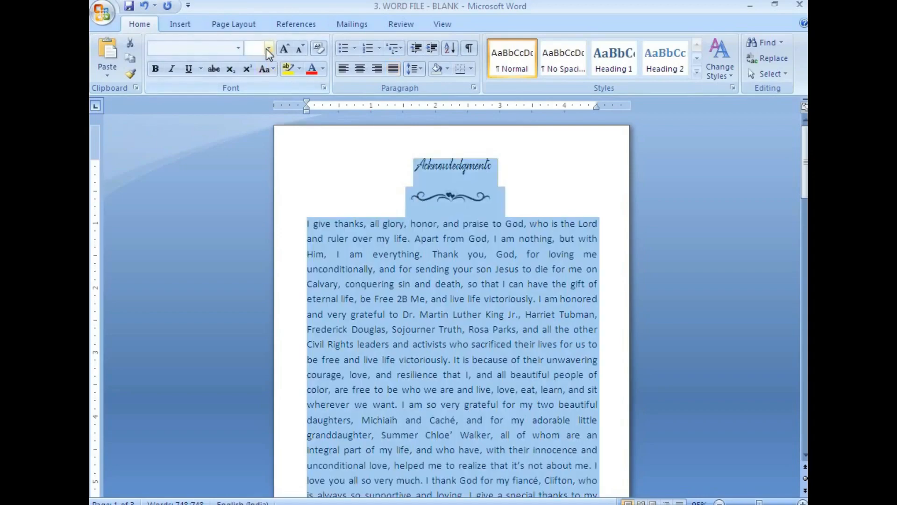
pyautogui.click(269, 48)
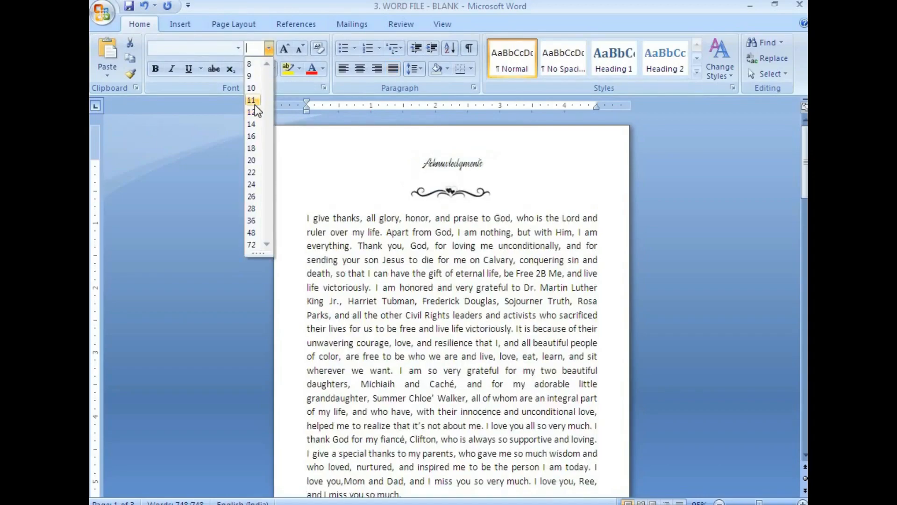
pyautogui.click(255, 105)
pyautogui.scroll(-5, 405, 202)
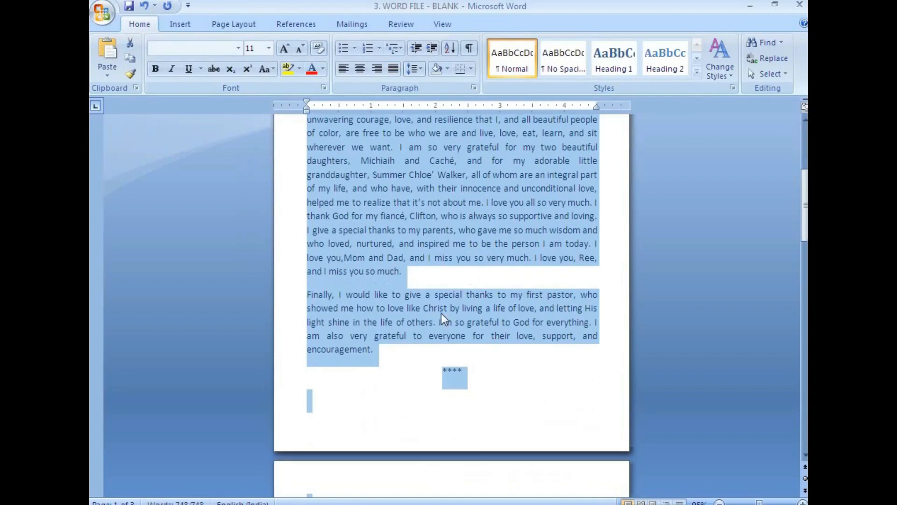
pyautogui.click(415, 349)
# Delete the two empty lines above the "Chapter 1" heading
pyautogui.scroll(-10, 475, 335)
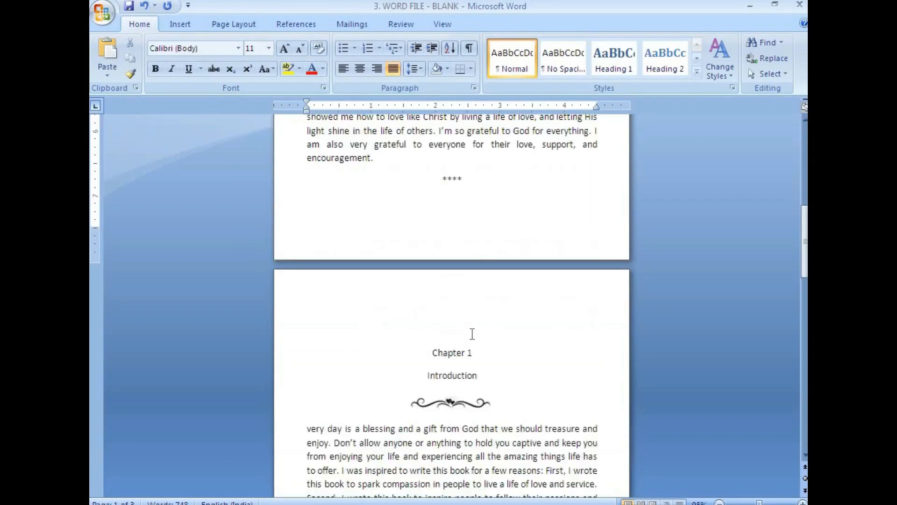
pyautogui.click(450, 213)
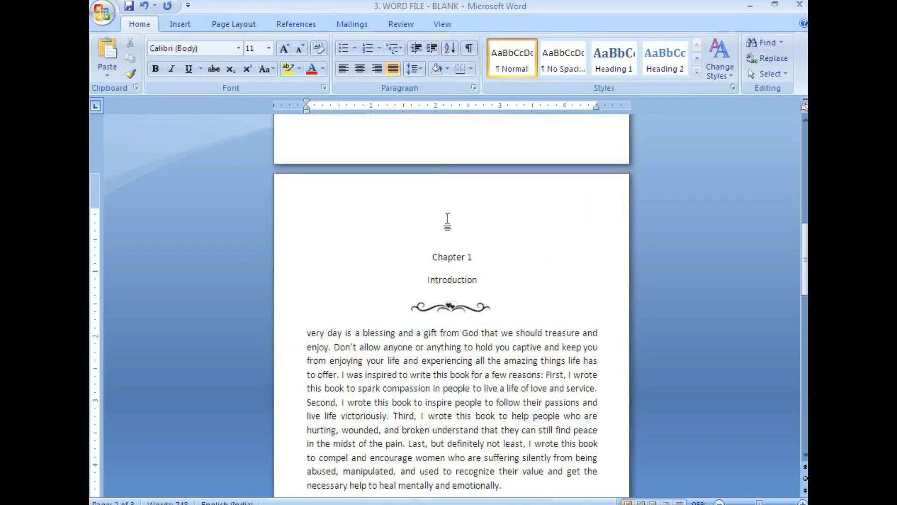
pyautogui.press('Delete')
pyautogui.press('Delete')
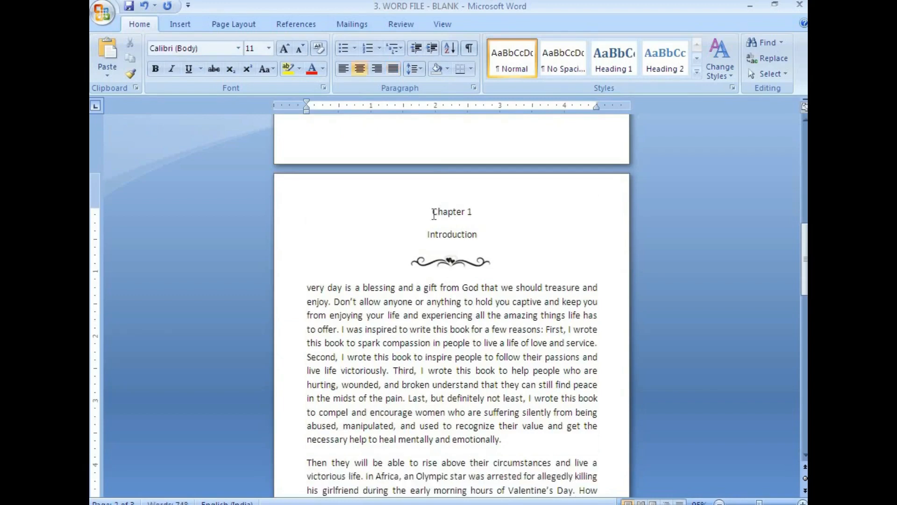
# Format the "Chapter 1" and "Introduction" headings in Bromarkers Demo at size 14 and save the document
pyautogui.moveTo(434, 214); pyautogui.dragTo(481, 241)
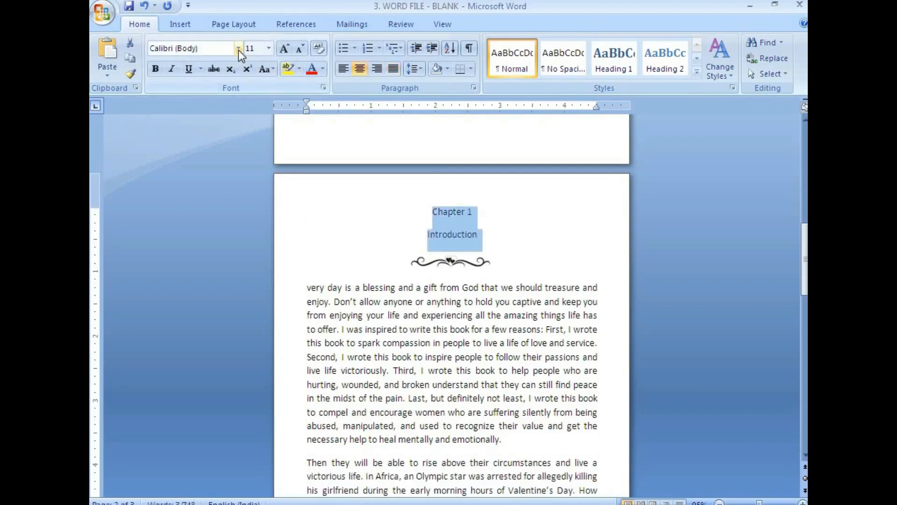
pyautogui.click(239, 50)
pyautogui.click(231, 127)
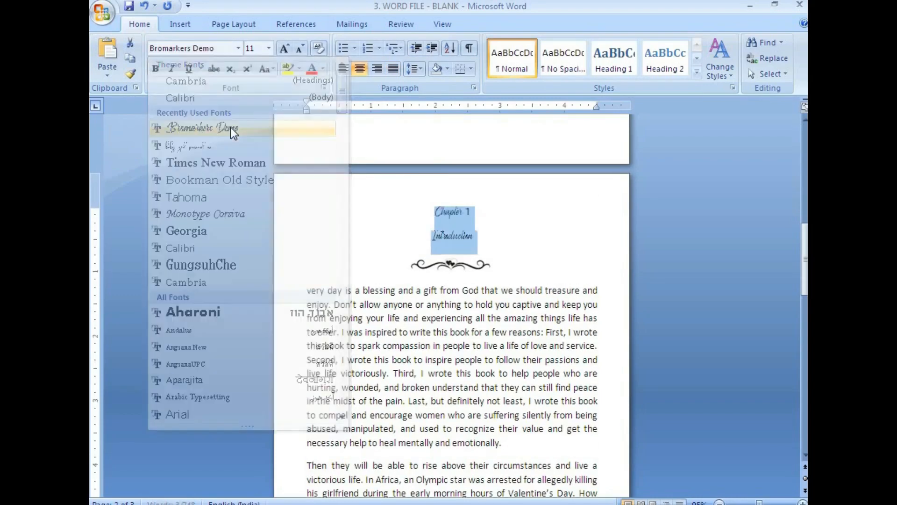
pyautogui.click(270, 48)
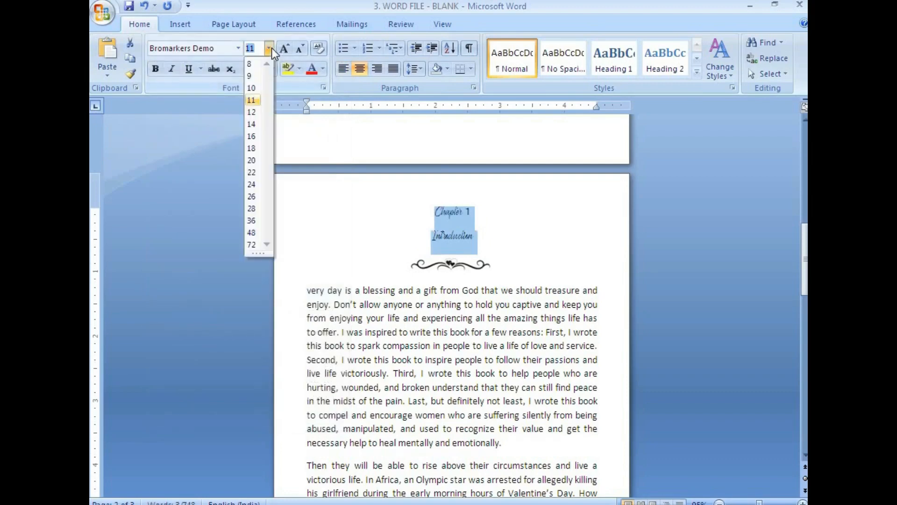
pyautogui.click(252, 124)
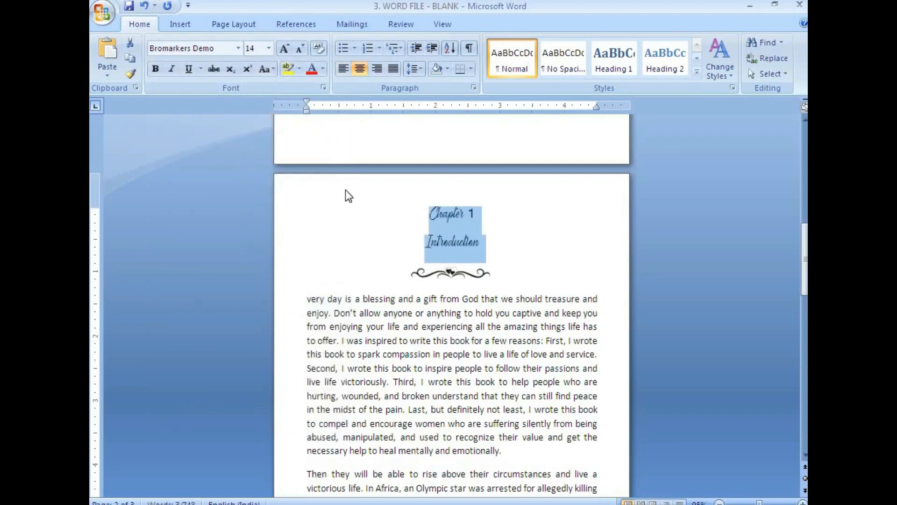
pyautogui.click(128, 6)
# Switch to the PDF master file and select its Acknowledgments body text to examine the font
pyautogui.scroll(12, 499, 355)
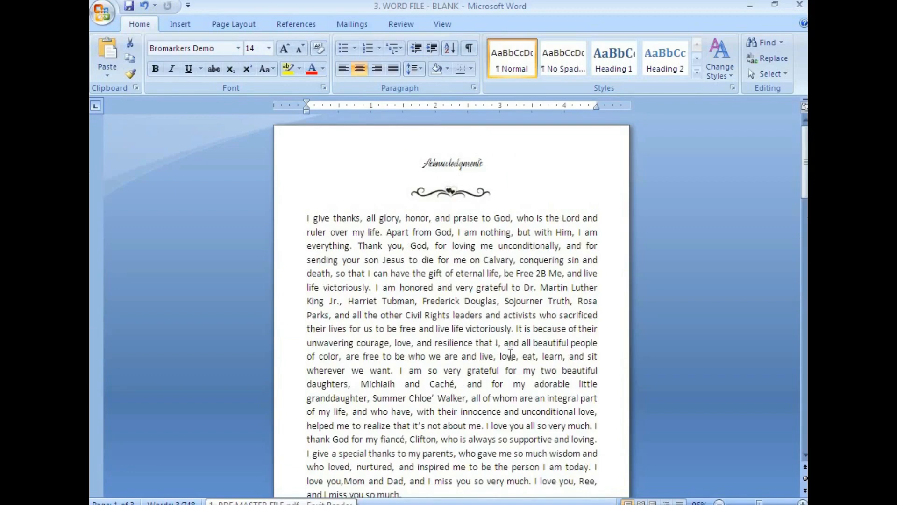
pyautogui.click(520, 366)
pyautogui.scroll(-2, 519, 366)
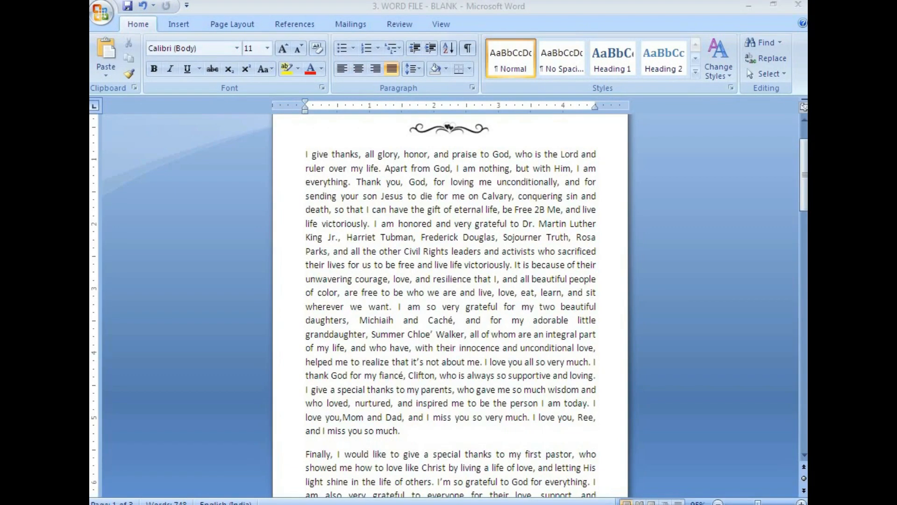
pyautogui.scroll(2, 462, 337)
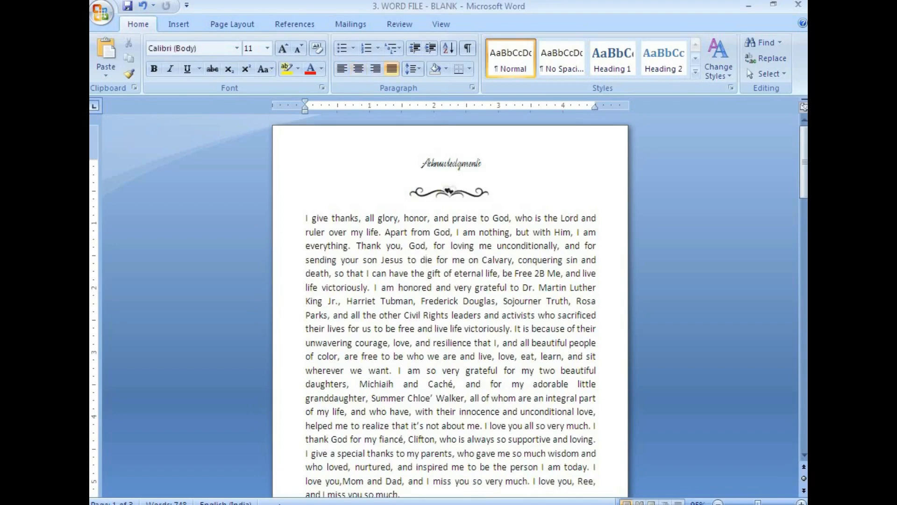
pyautogui.click(279, 495)
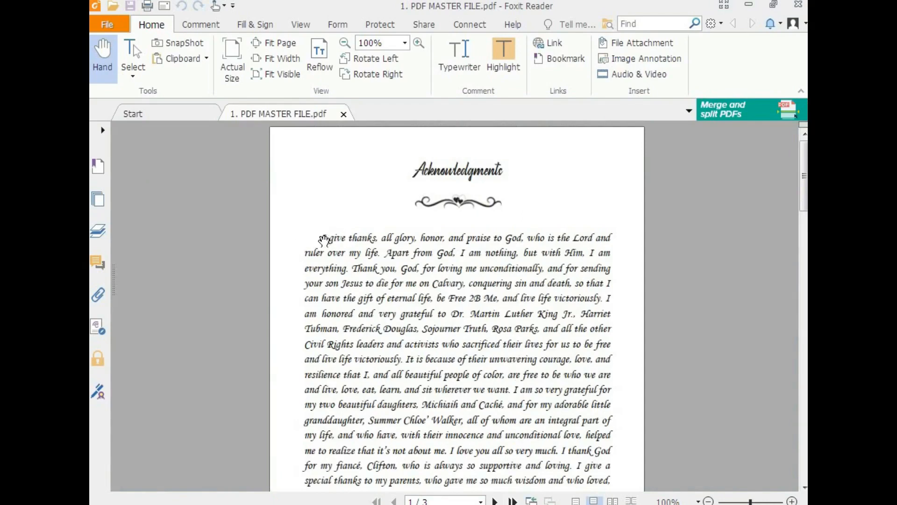
pyautogui.moveTo(321, 238); pyautogui.dragTo(553, 366)
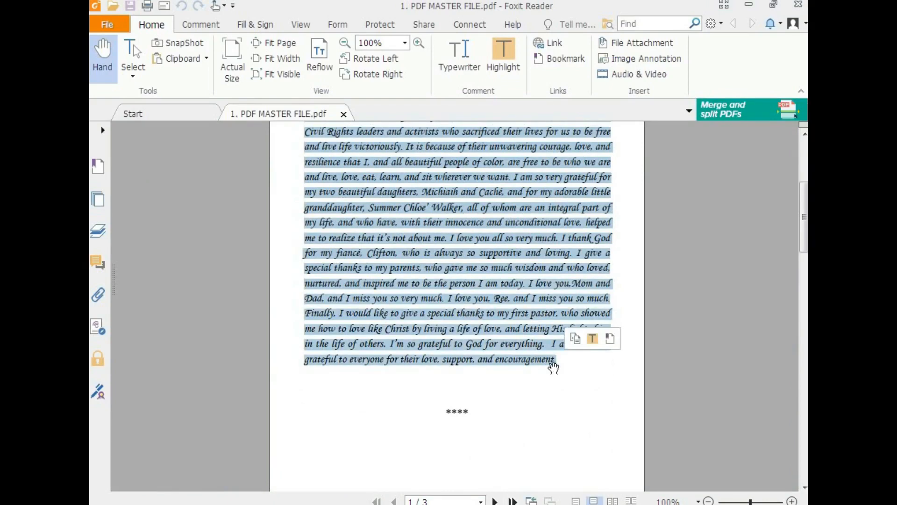
# Switch to the Word document, join the "Finally, I would like" paragraph to the preceding Acknowledgments paragraph, and save the document
pyautogui.scroll(5, 505, 364)
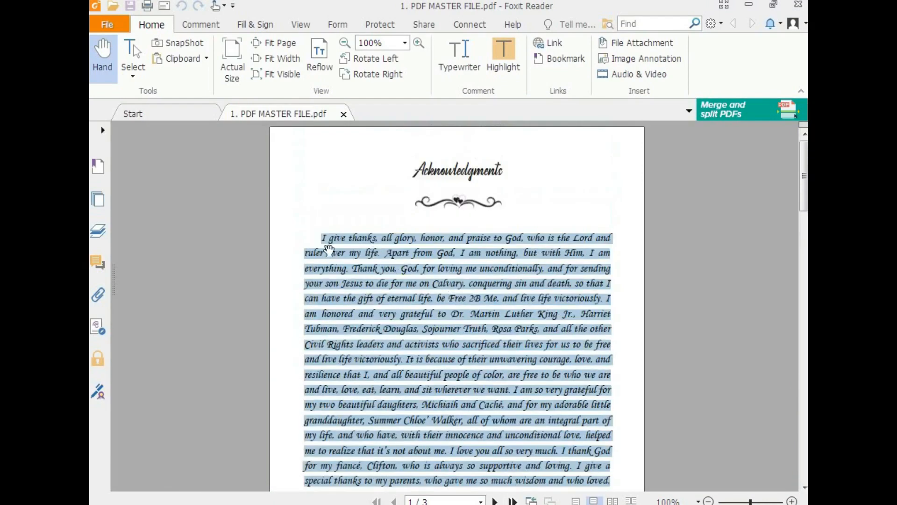
pyautogui.click(262, 488)
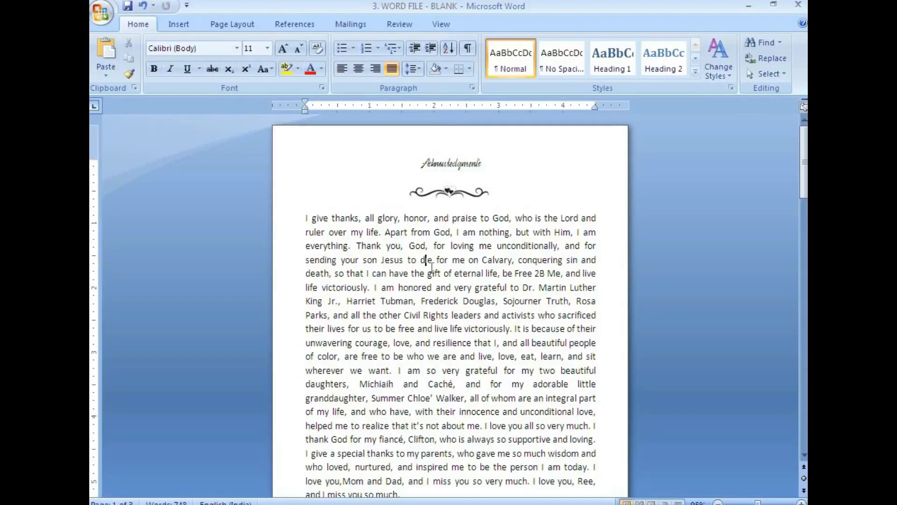
pyautogui.moveTo(302, 215); pyautogui.dragTo(377, 218)
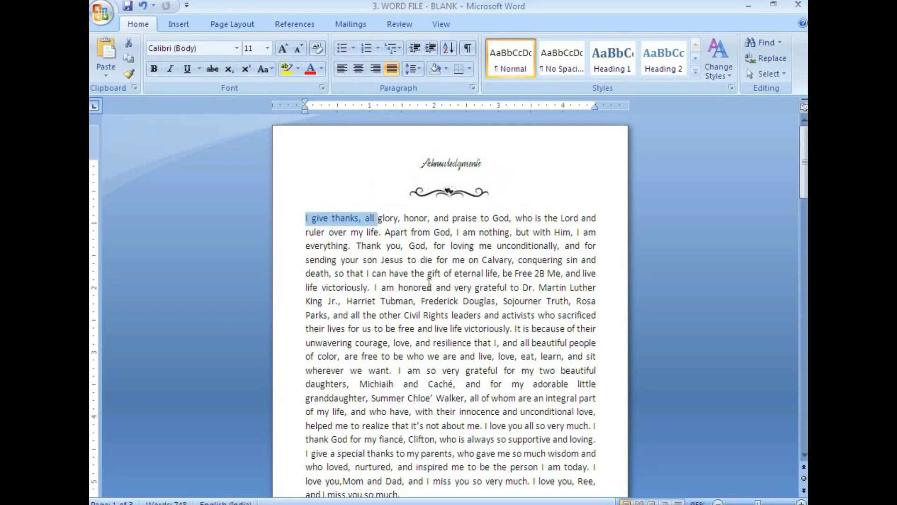
pyautogui.scroll(-3, 416, 430)
pyautogui.moveTo(379, 447); pyautogui.dragTo(327, 443)
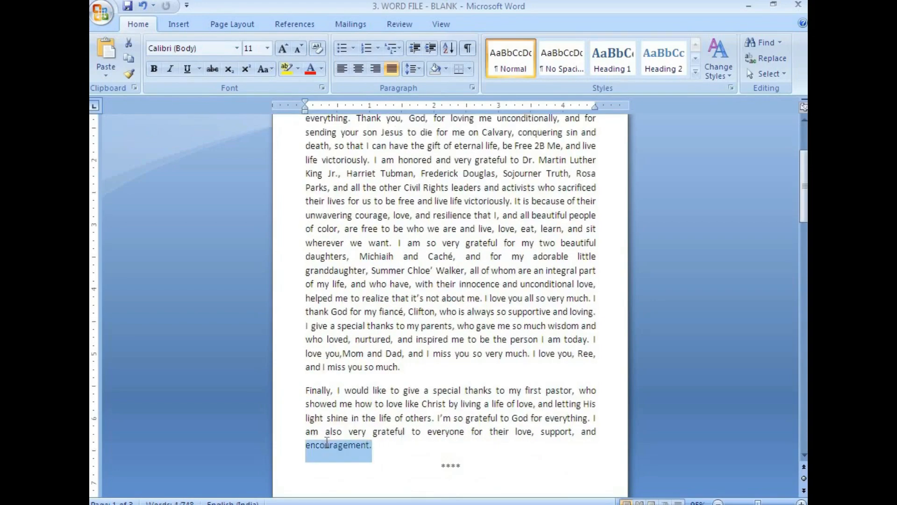
pyautogui.click(437, 365)
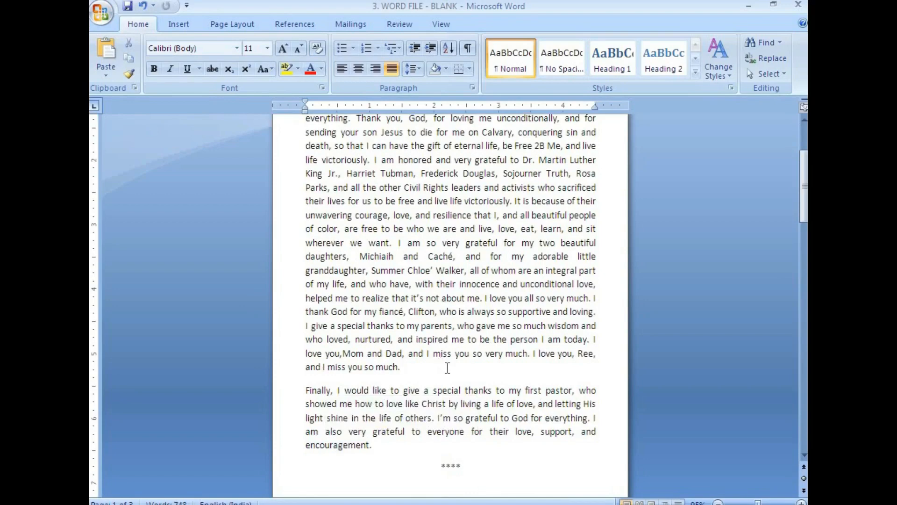
pyautogui.press('Delete')
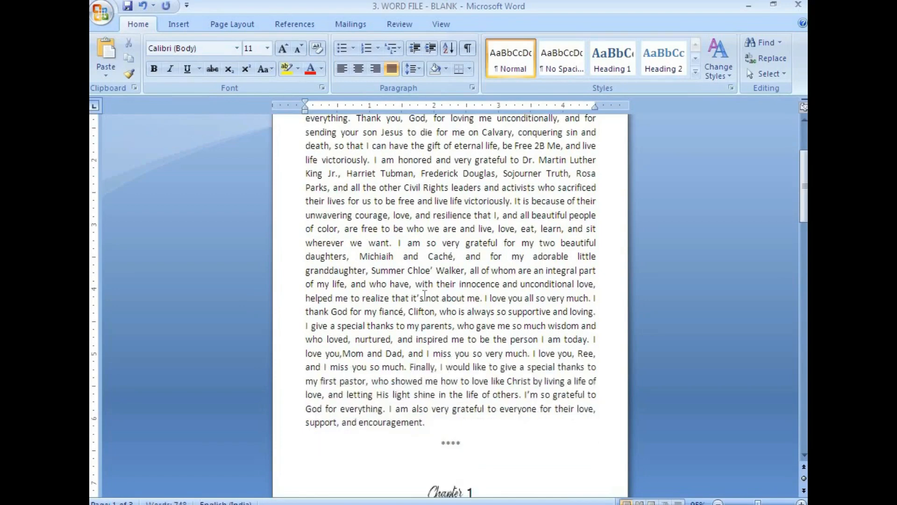
pyautogui.click(128, 7)
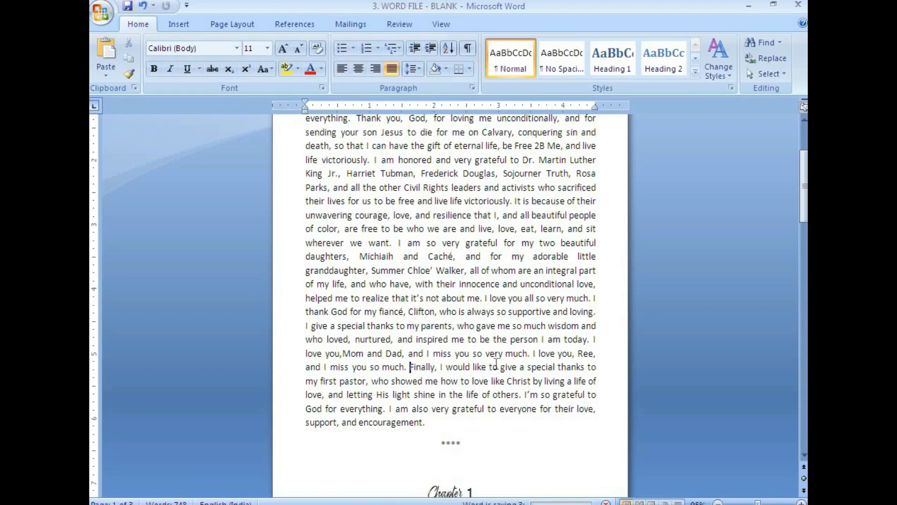
# Insert a page break before the "Chapter 1" heading
pyautogui.scroll(-3, 496, 364)
pyautogui.click(427, 365)
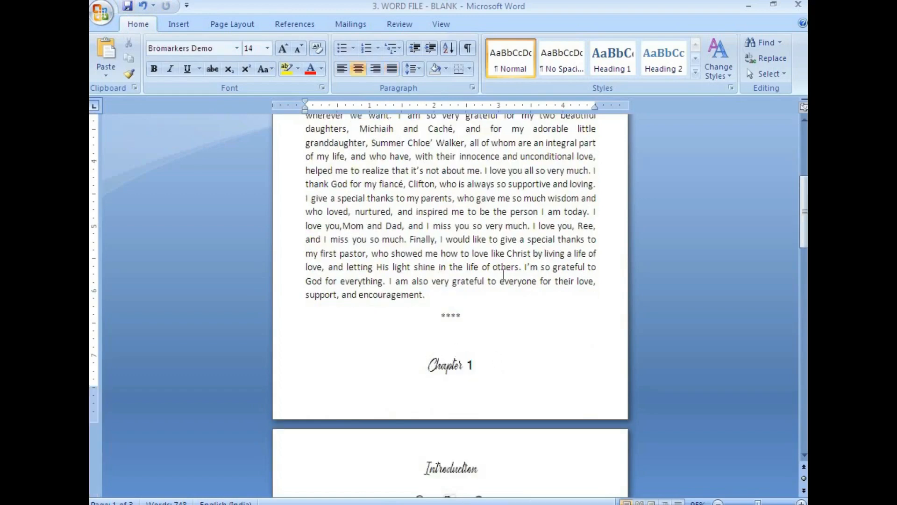
pyautogui.hotkey('ctrl', 'Return')
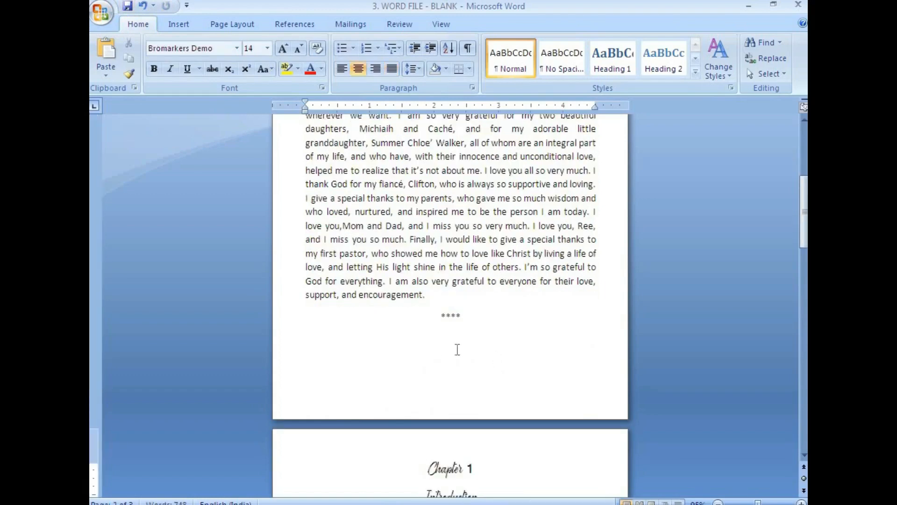
# Check the chapter opening in the PDF master file, correct the first word of the Introduction text in Word to "Every", and save
pyautogui.scroll(-6, 461, 355)
pyautogui.click(307, 267)
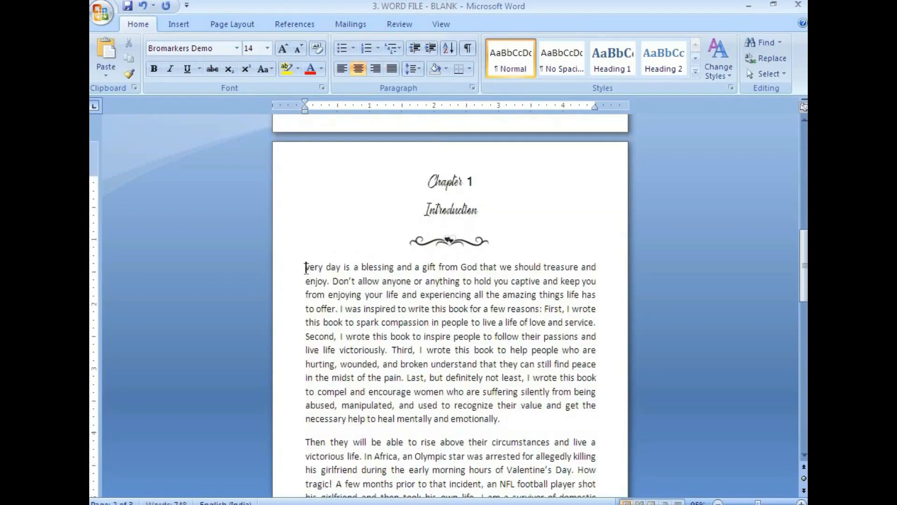
pyautogui.click(276, 495)
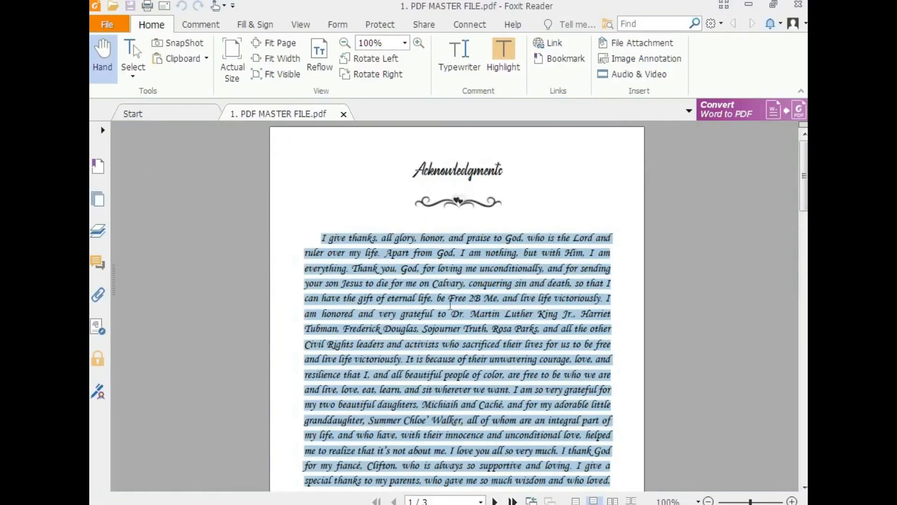
pyautogui.scroll(-10, 450, 304)
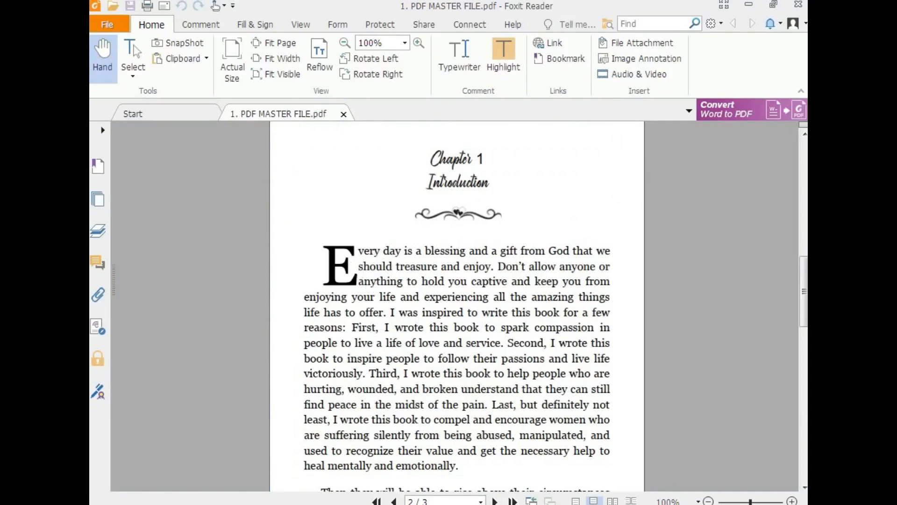
pyautogui.hotkey('alt', 'Tab')
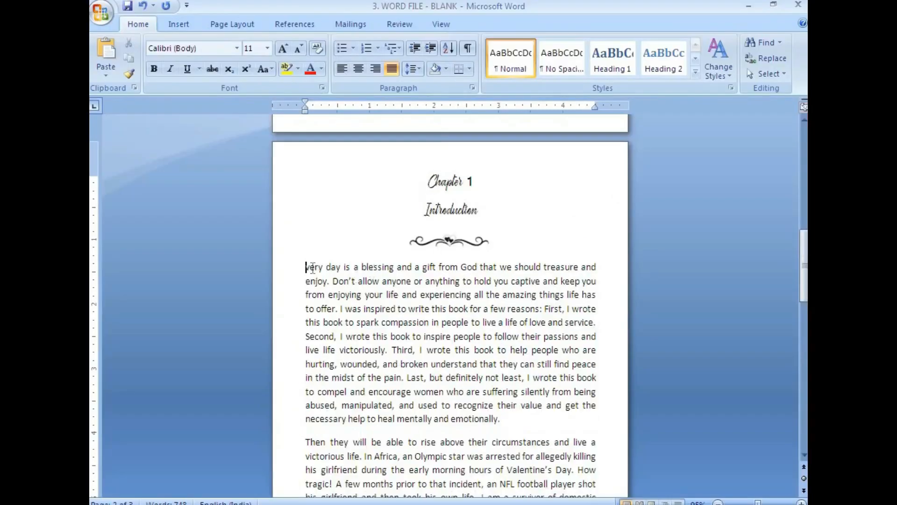
pyautogui.write('e')
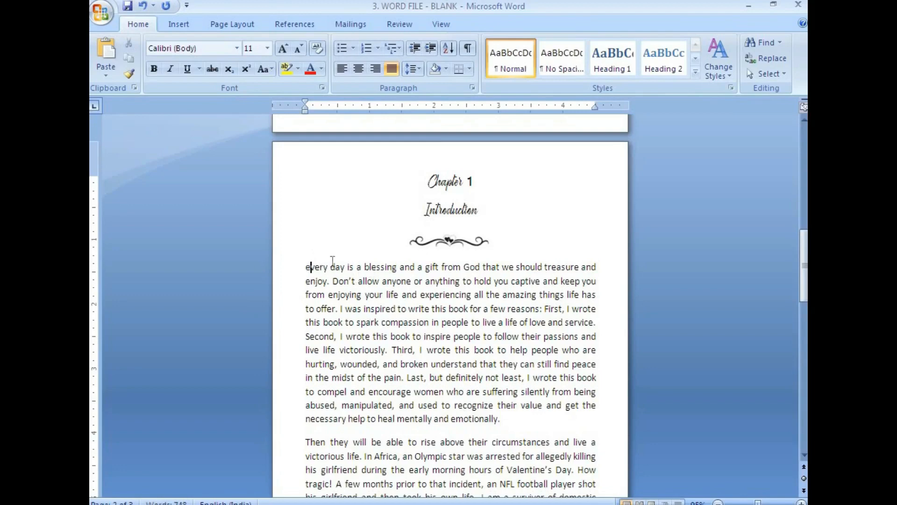
pyautogui.press('BackSpace')
pyautogui.write('e')
pyautogui.press('BackSpace')
pyautogui.write('E')
pyautogui.hotkey('ctrl', 's')
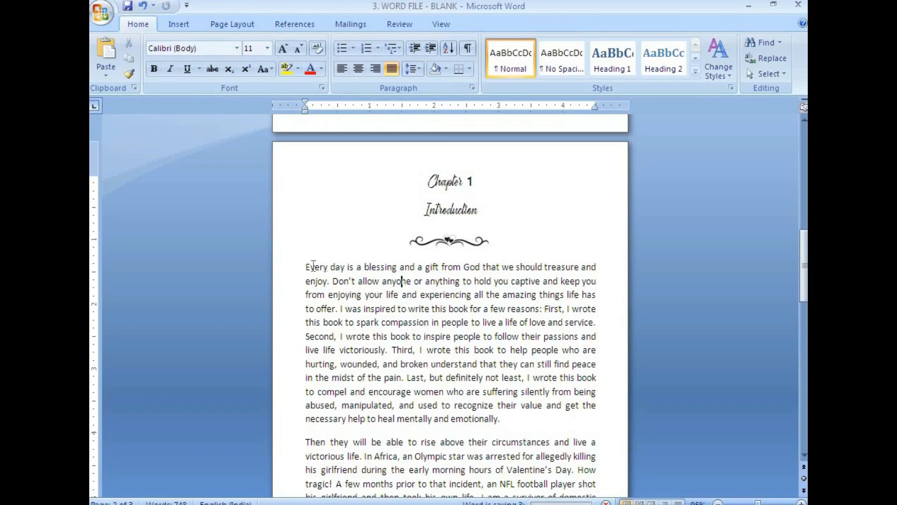
# Compare the extent of the first Introduction paragraph in the Word document with the PDF master file, selecting it in both
pyautogui.moveTo(306, 266); pyautogui.dragTo(359, 268)
pyautogui.moveTo(337, 267); pyautogui.dragTo(503, 418)
pyautogui.hotkey('ctrl', 'z')
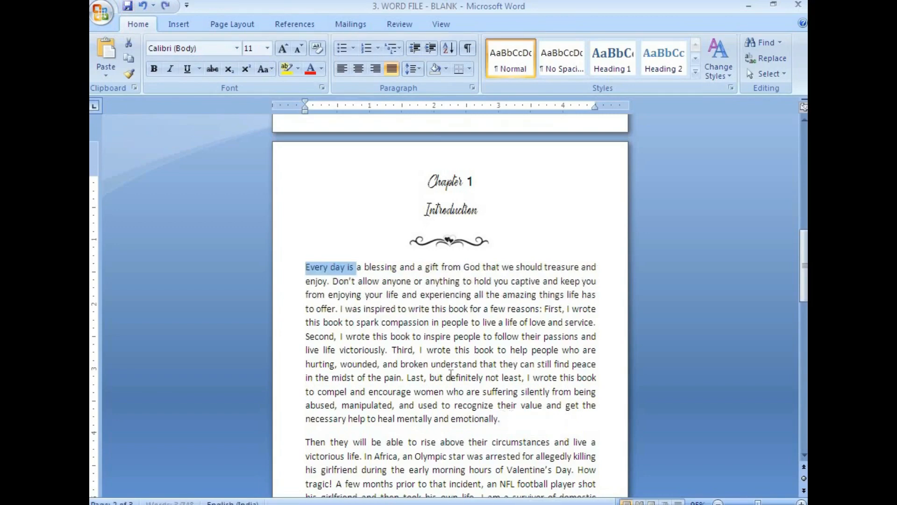
pyautogui.click(306, 267)
pyautogui.moveTo(306, 266); pyautogui.dragTo(514, 424)
pyautogui.hotkey('alt', 'Tab')
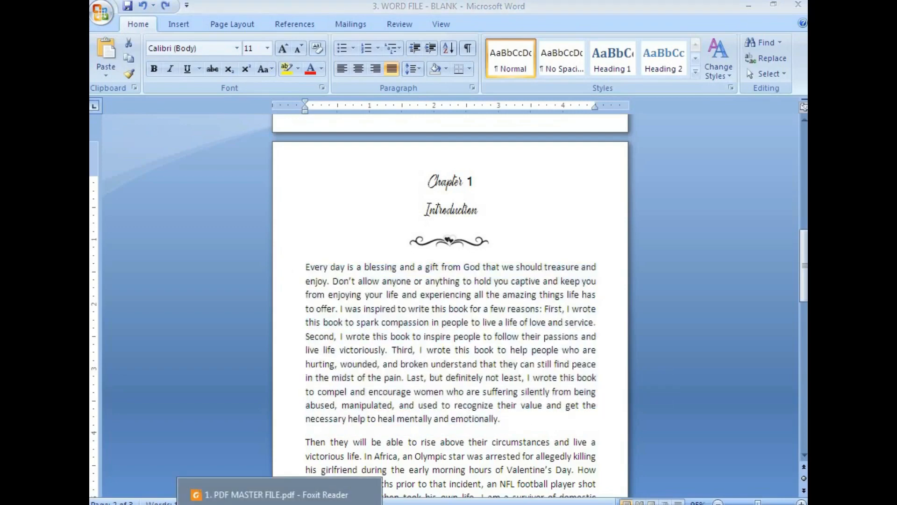
pyautogui.moveTo(357, 249); pyautogui.dragTo(463, 467)
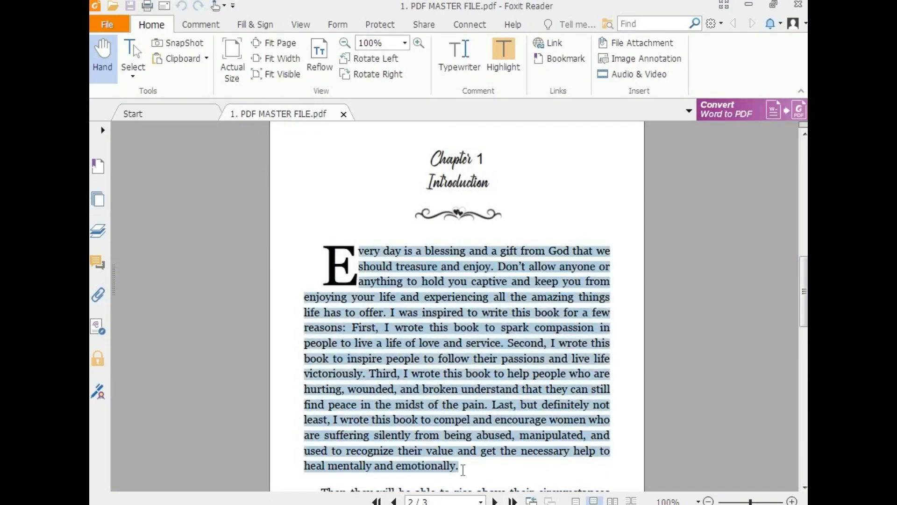
# Compare the "Then they will be able to rise" paragraph in the PDF master file with the Word document
pyautogui.scroll(-5, 477, 346)
pyautogui.scroll(-1, 477, 346)
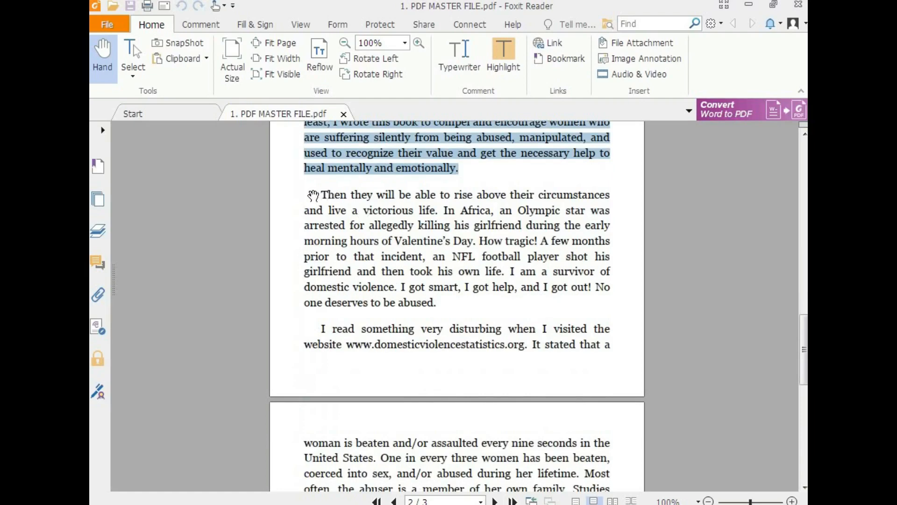
pyautogui.moveTo(322, 191); pyautogui.dragTo(437, 304)
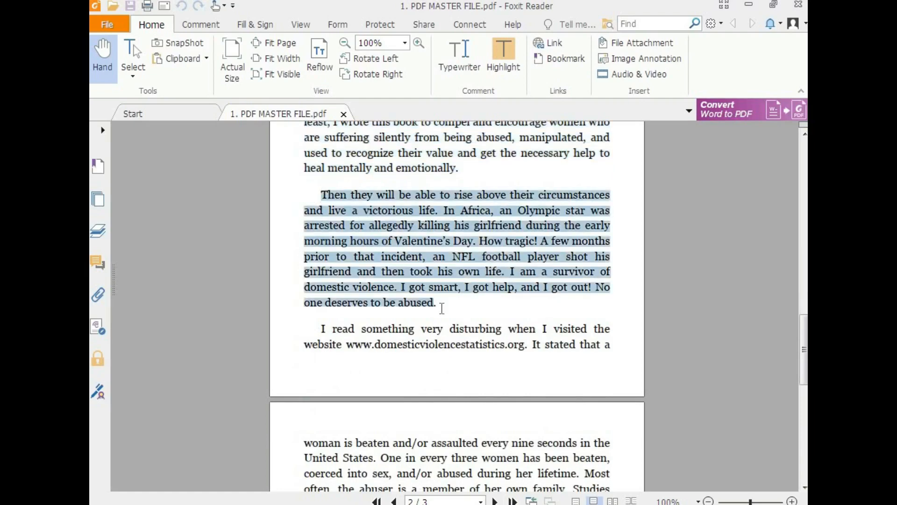
pyautogui.click(318, 495)
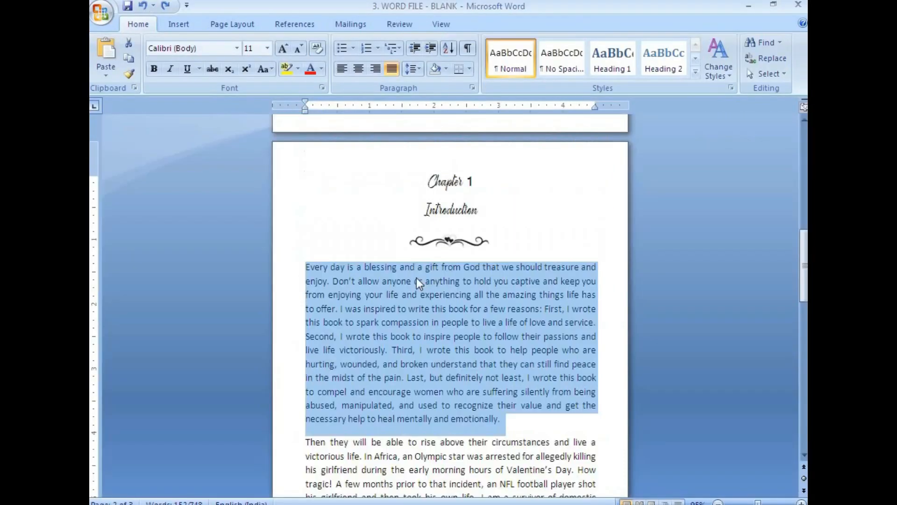
pyautogui.scroll(-5, 416, 277)
pyautogui.moveTo(308, 249); pyautogui.dragTo(350, 334)
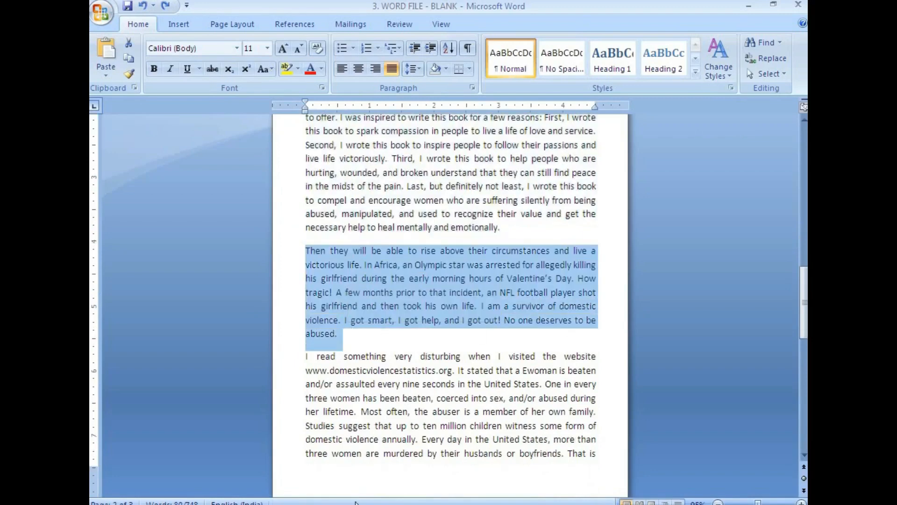
# Compare the "I read something very disturbing" paragraph across the page break in the PDF master file and the Word document
pyautogui.click(301, 502)
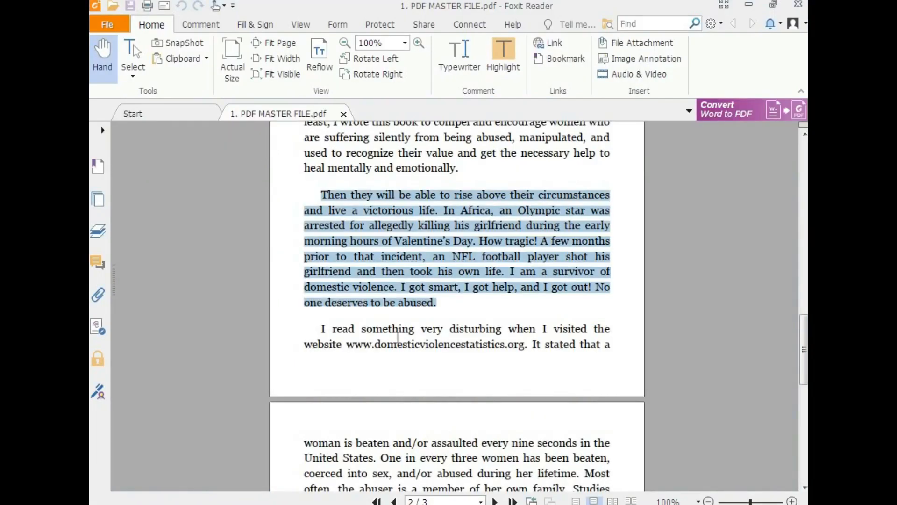
pyautogui.scroll(-3, 398, 338)
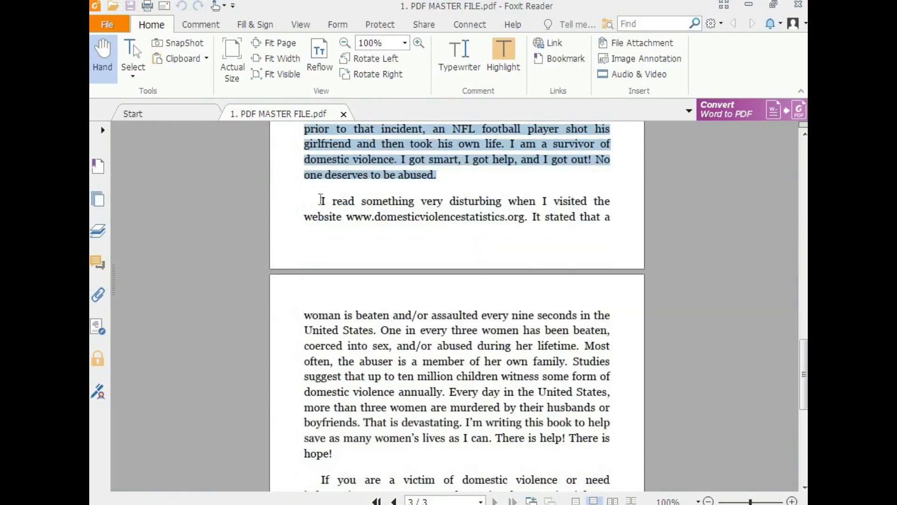
pyautogui.moveTo(319, 201); pyautogui.dragTo(345, 450)
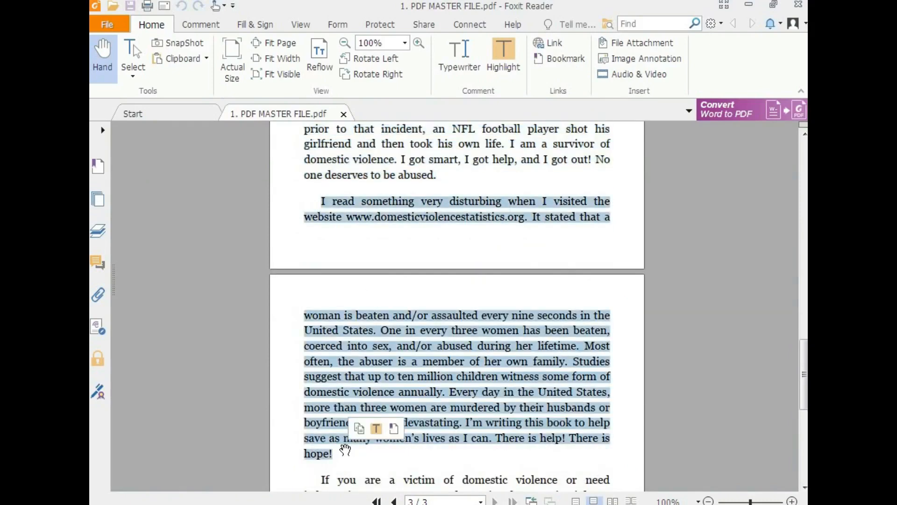
pyautogui.click(343, 503)
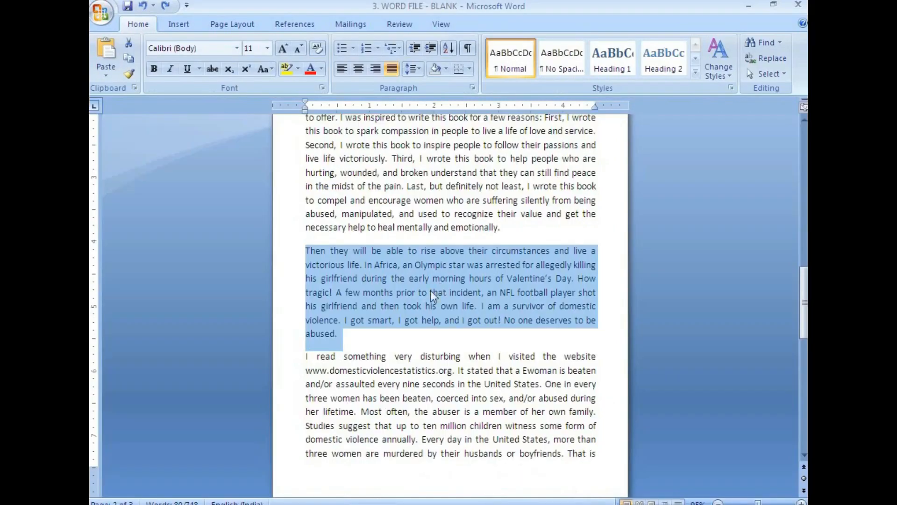
pyautogui.scroll(-3, 431, 292)
pyautogui.moveTo(303, 260); pyautogui.dragTo(448, 401)
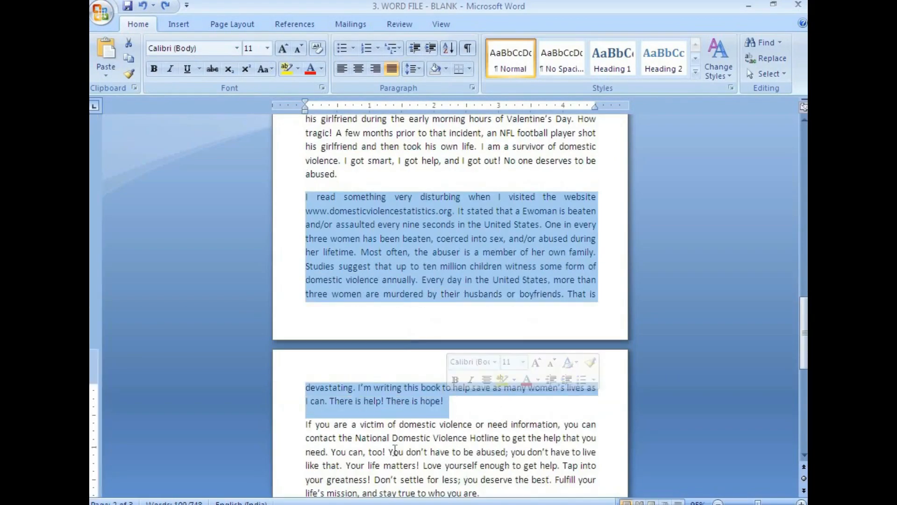
# Compare the closing "If you are a victim" paragraph and the asterisks below it in the PDF master file and the Word document
pyautogui.click(278, 502)
pyautogui.scroll(-6, 426, 272)
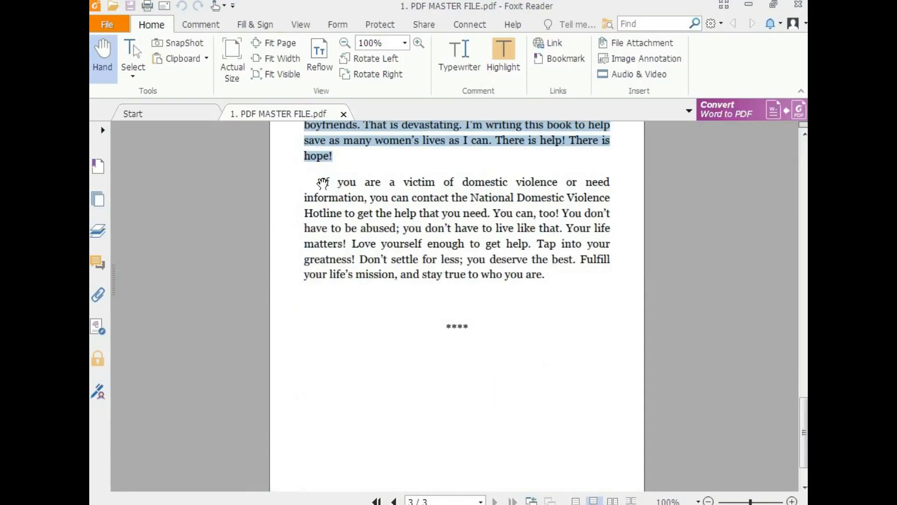
pyautogui.moveTo(321, 182); pyautogui.dragTo(543, 281)
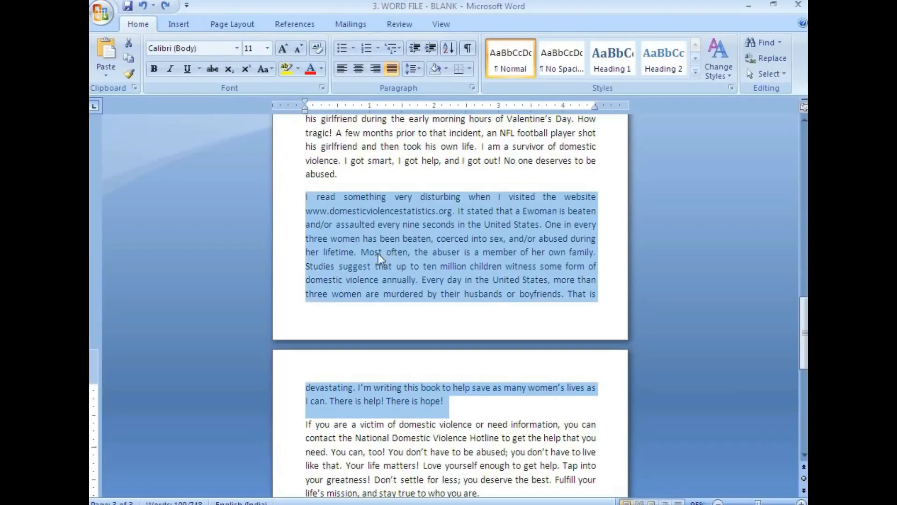
pyautogui.scroll(-4, 378, 253)
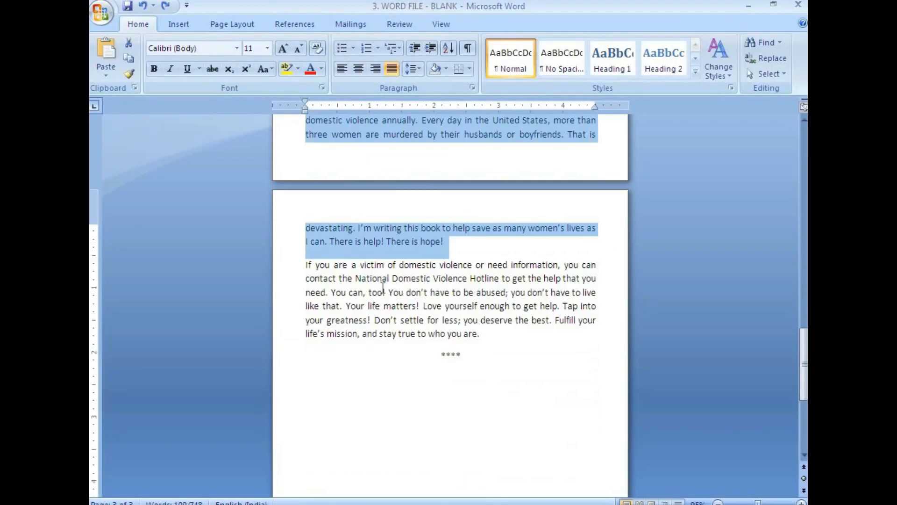
pyautogui.moveTo(304, 264); pyautogui.dragTo(494, 332)
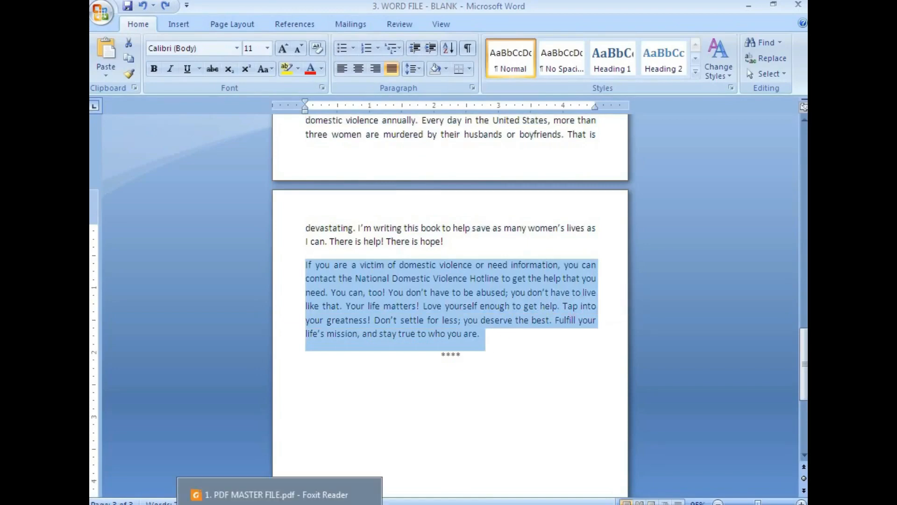
pyautogui.click(280, 503)
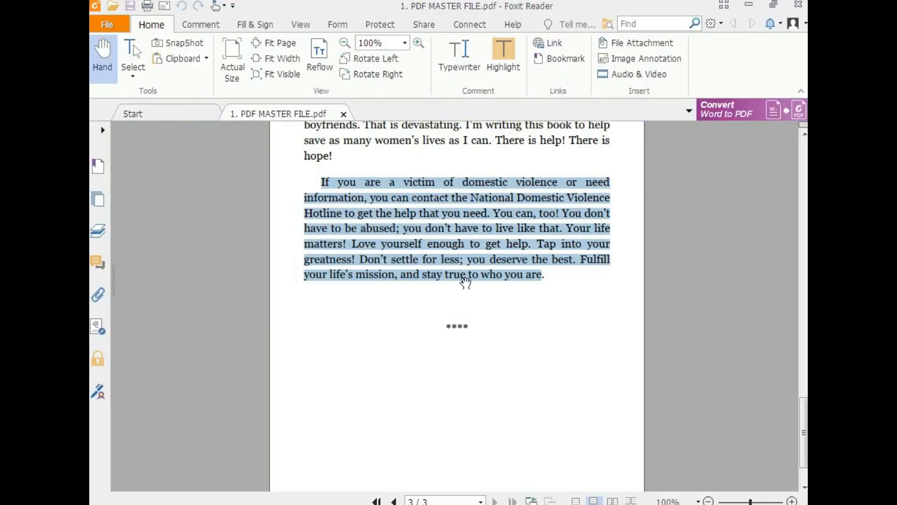
pyautogui.hotkey('alt', 'Tab')
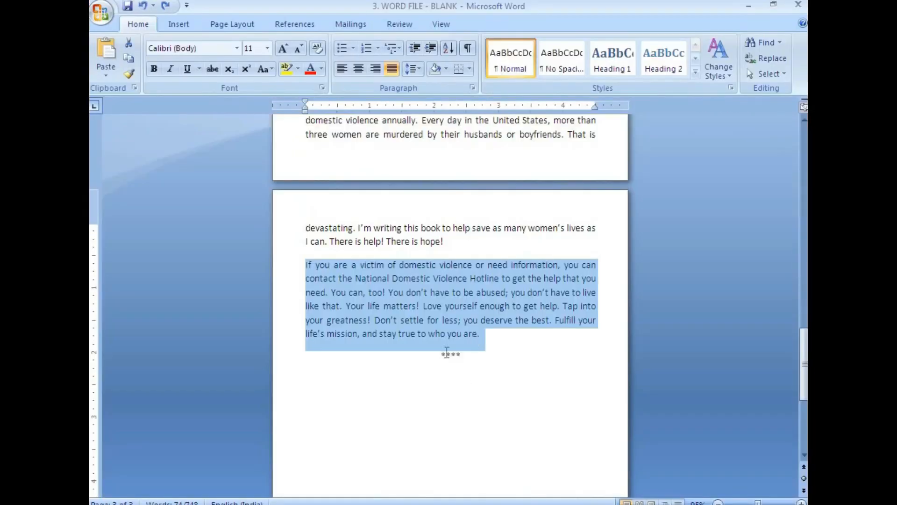
# Try adding an empty line between the closing paragraph and the asterisks, and undo it
pyautogui.click(487, 335)
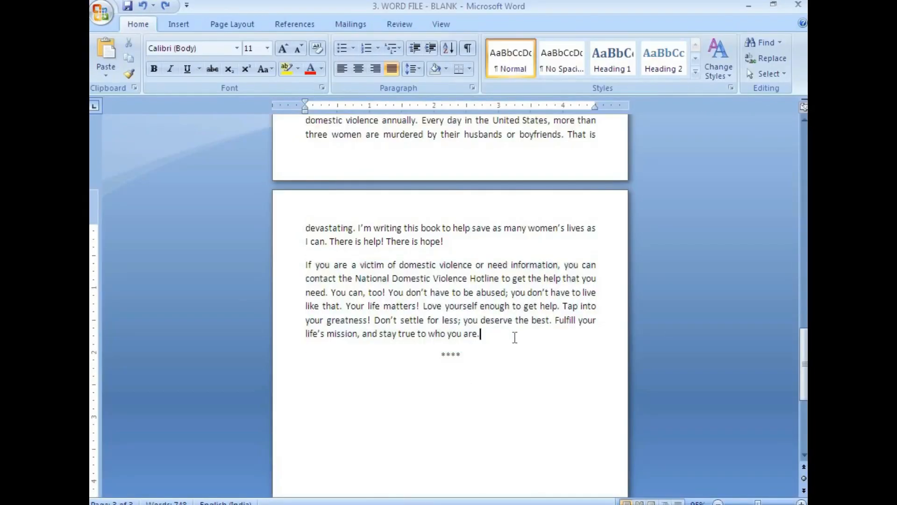
pyautogui.press('Return')
pyautogui.hotkey('ctrl', 'z')
pyautogui.scroll(20, 475, 331)
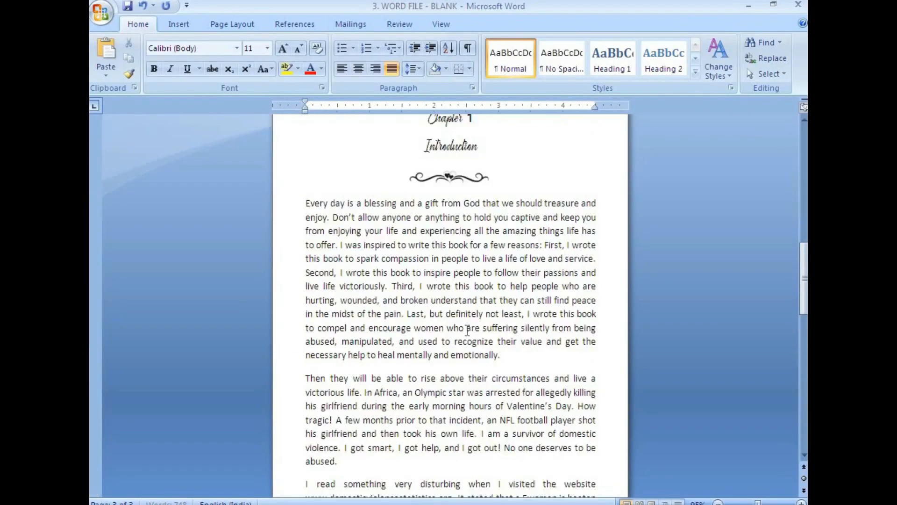
# Add an empty line between the Acknowledgments paragraph and the asterisks to match the PDF master file, and save the document
pyautogui.click(436, 327)
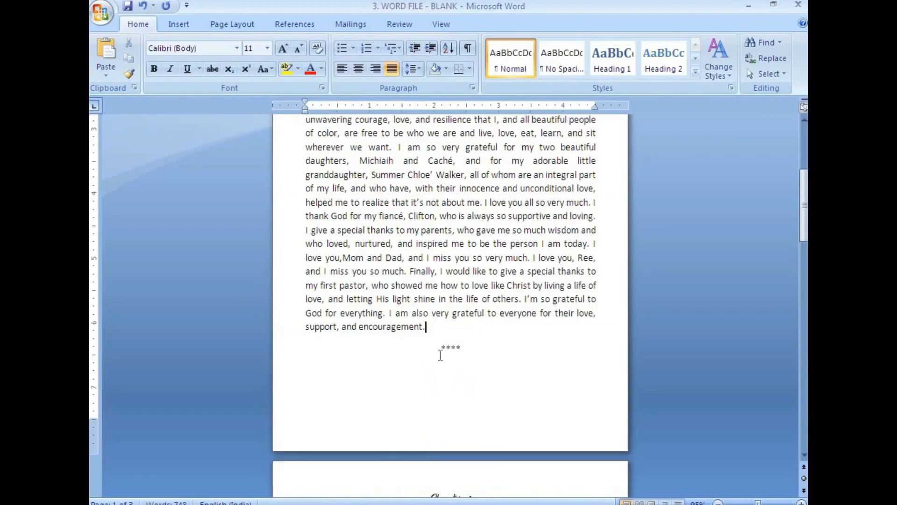
pyautogui.hotkey('alt', 'Tab')
pyautogui.scroll(10, 448, 301)
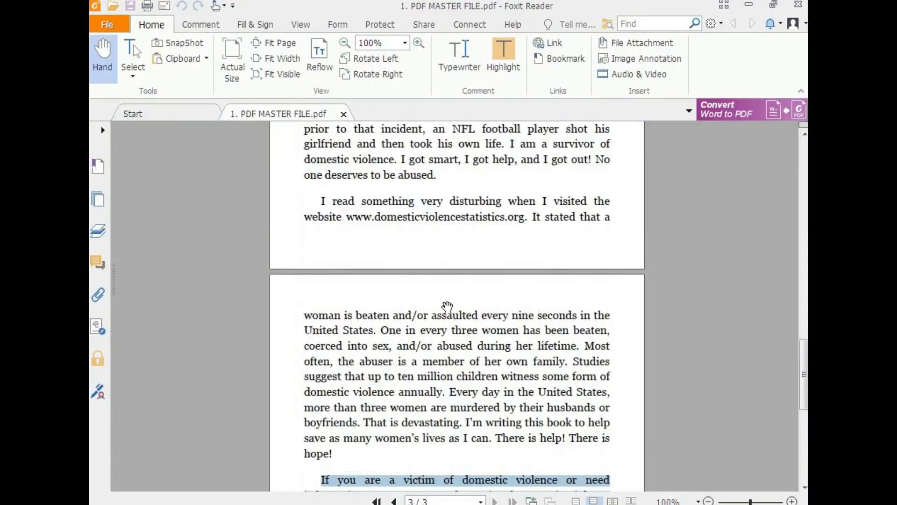
pyautogui.scroll(6, 449, 303)
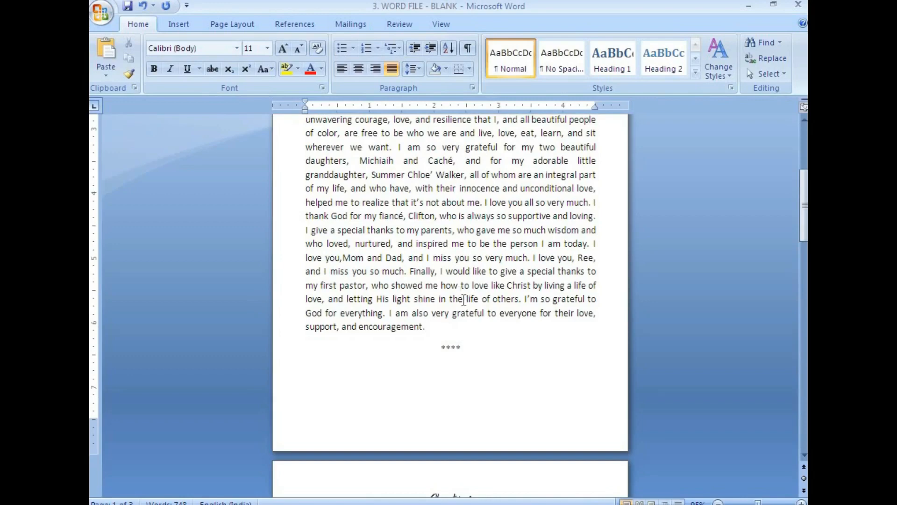
pyautogui.press('Return')
pyautogui.scroll(5, 464, 296)
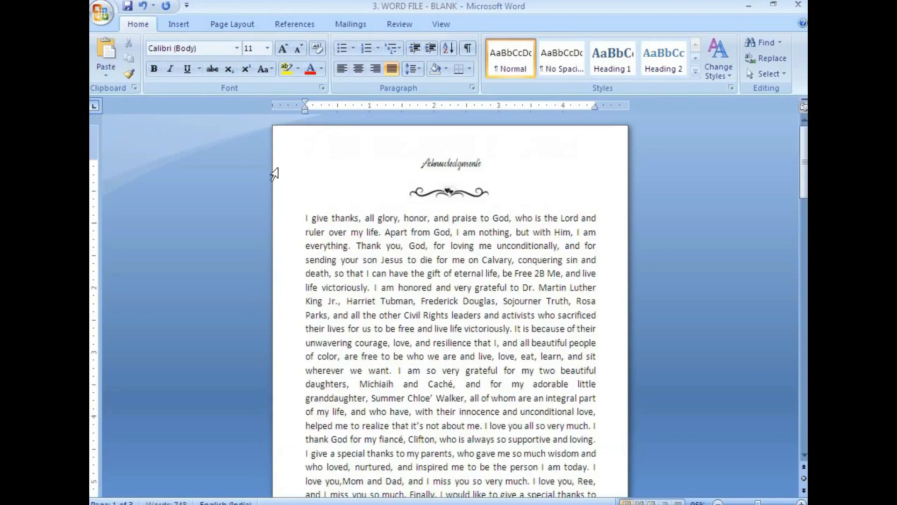
pyautogui.click(126, 7)
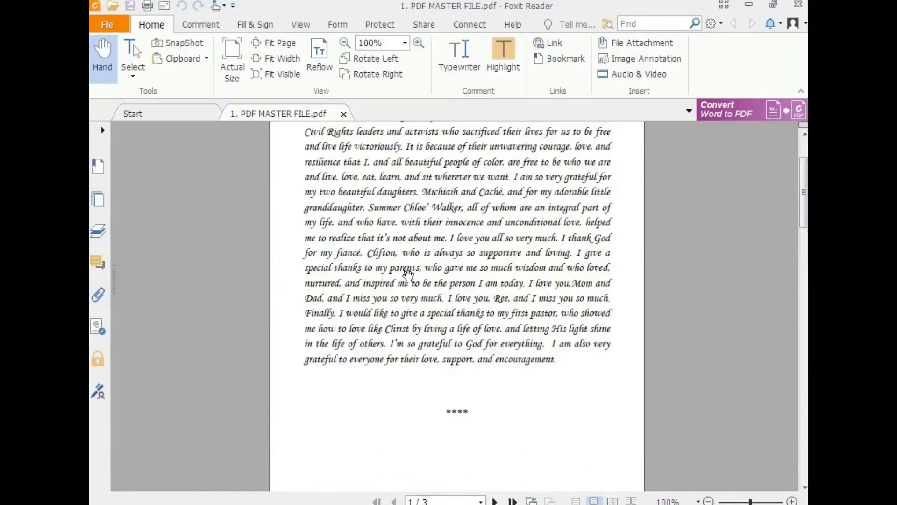
# Examine the body text styling of the Acknowledgments page and the Chapter 1 introduction in the PDF master file
pyautogui.scroll(6, 408, 274)
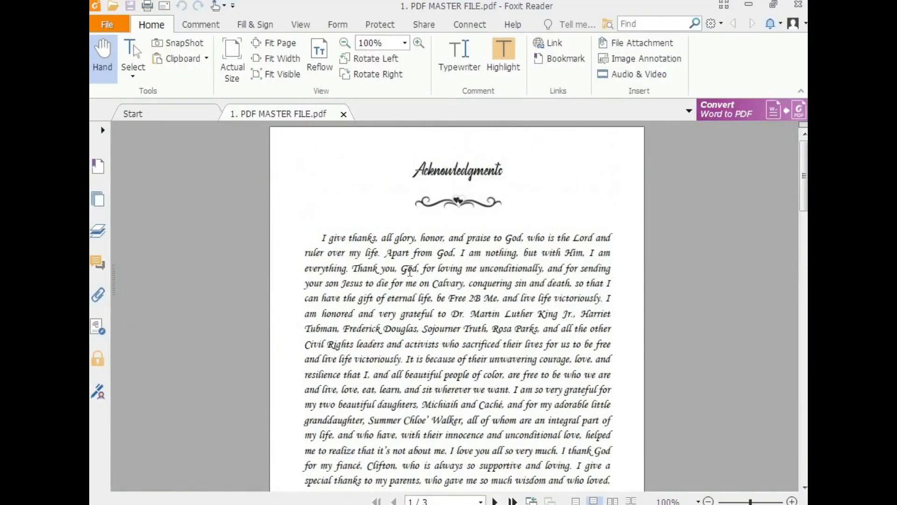
pyautogui.scroll(-15, 407, 277)
pyautogui.scroll(-1, 405, 278)
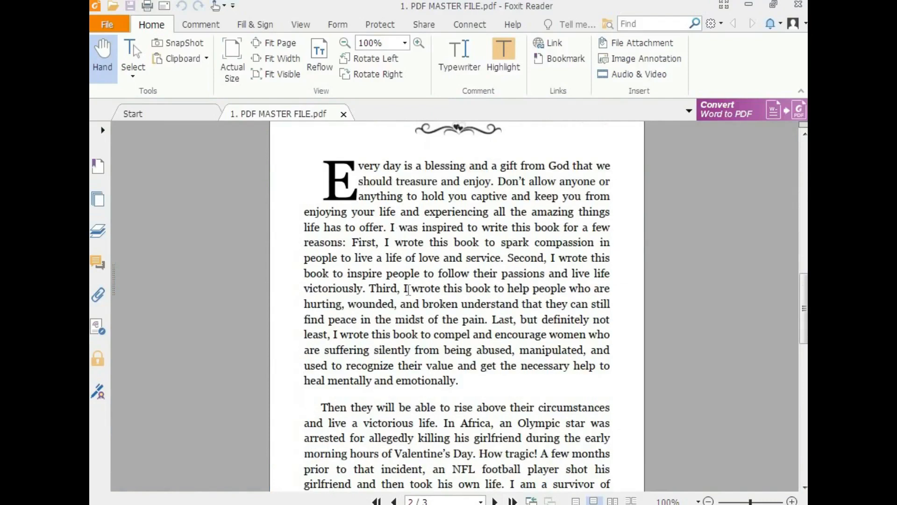
pyautogui.moveTo(359, 165); pyautogui.dragTo(420, 258)
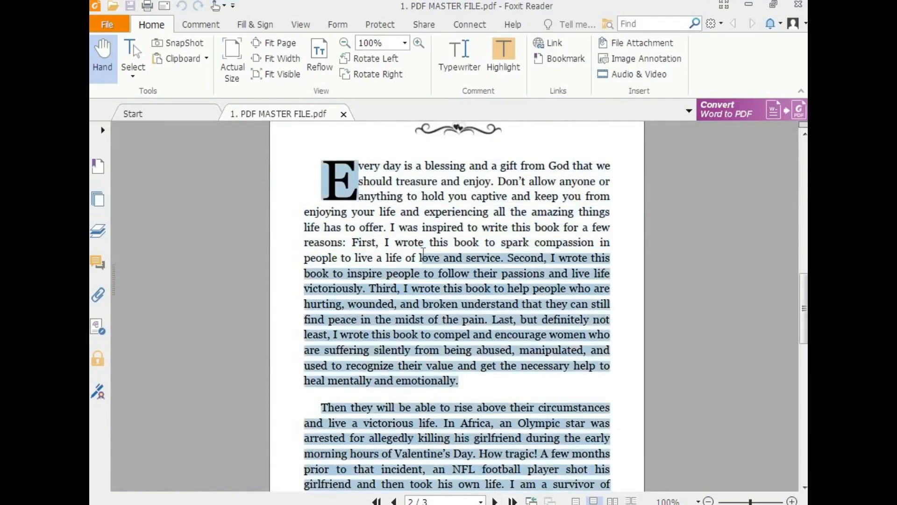
pyautogui.scroll(12, 431, 292)
pyautogui.scroll(3, 430, 292)
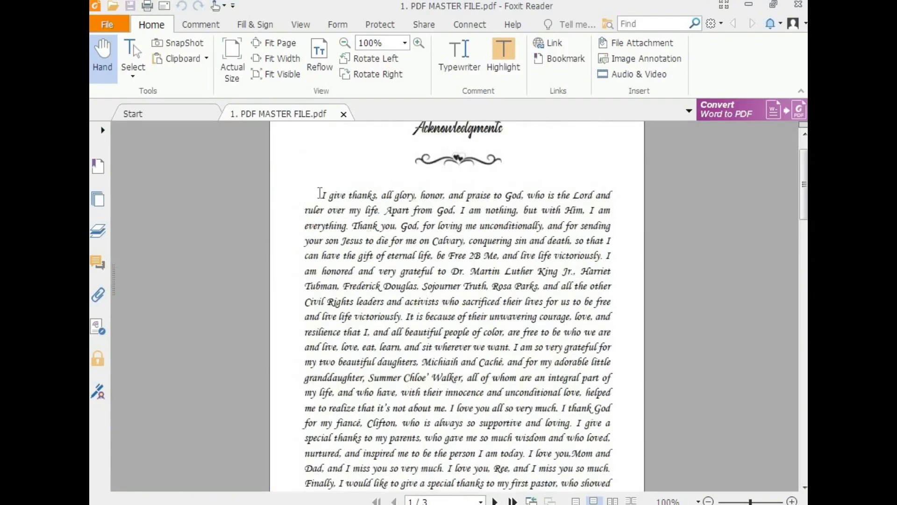
pyautogui.moveTo(320, 192); pyautogui.dragTo(566, 456)
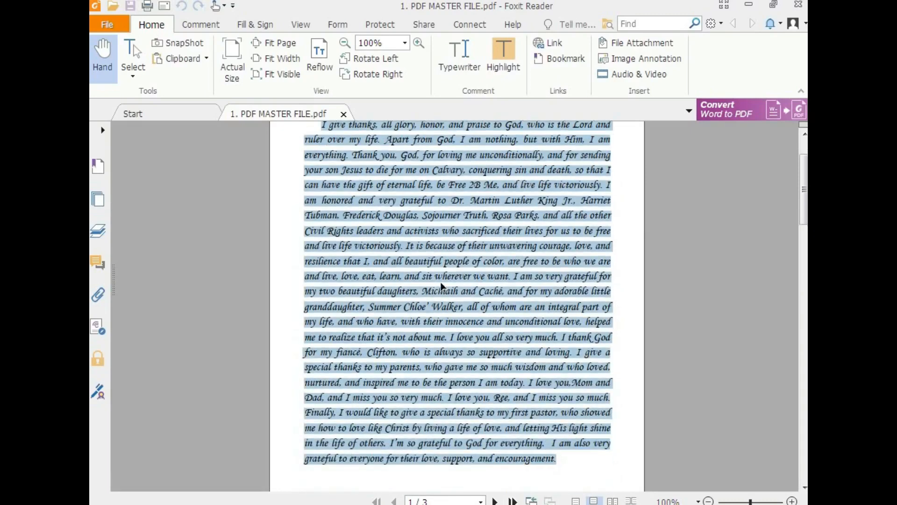
pyautogui.scroll(3, 443, 286)
pyautogui.click(403, 283)
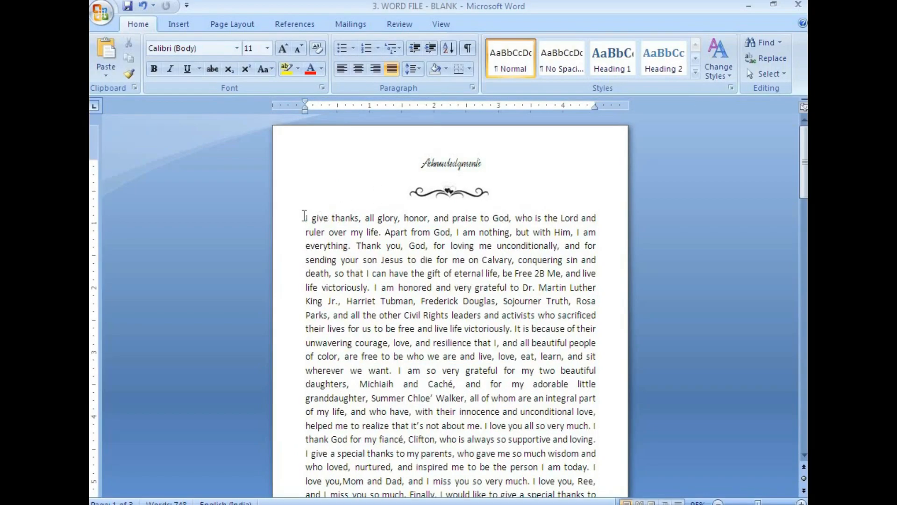
# Change the font of the Acknowledgments body paragraph in the Word document to Monotype Corsiva
pyautogui.moveTo(304, 216); pyautogui.dragTo(462, 380)
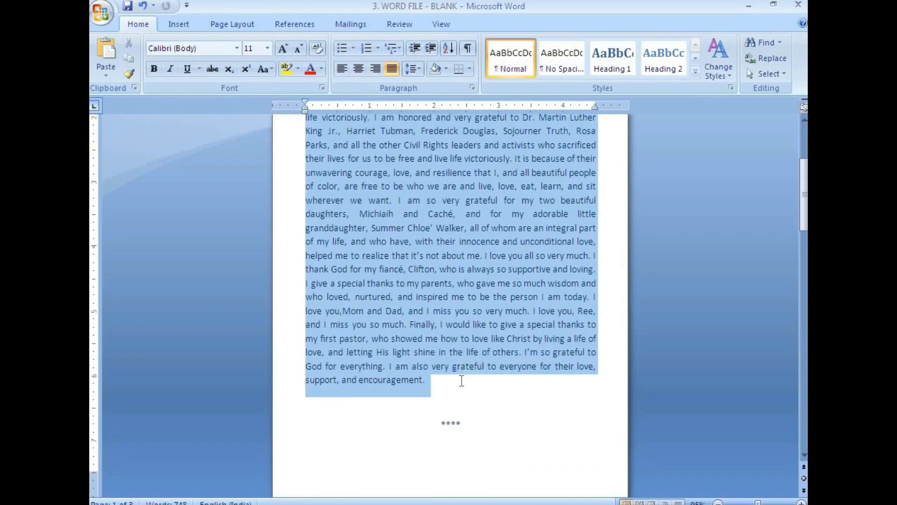
pyautogui.click(237, 48)
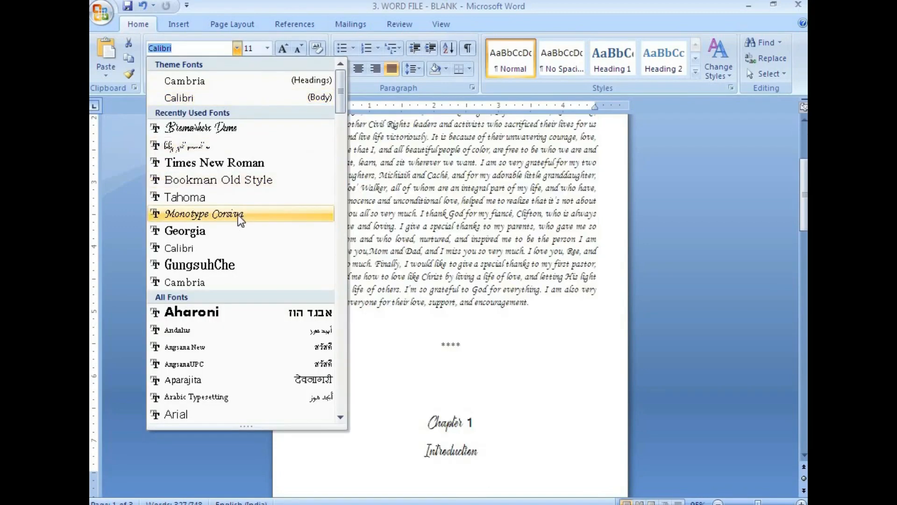
pyautogui.click(237, 215)
pyautogui.scroll(4, 453, 221)
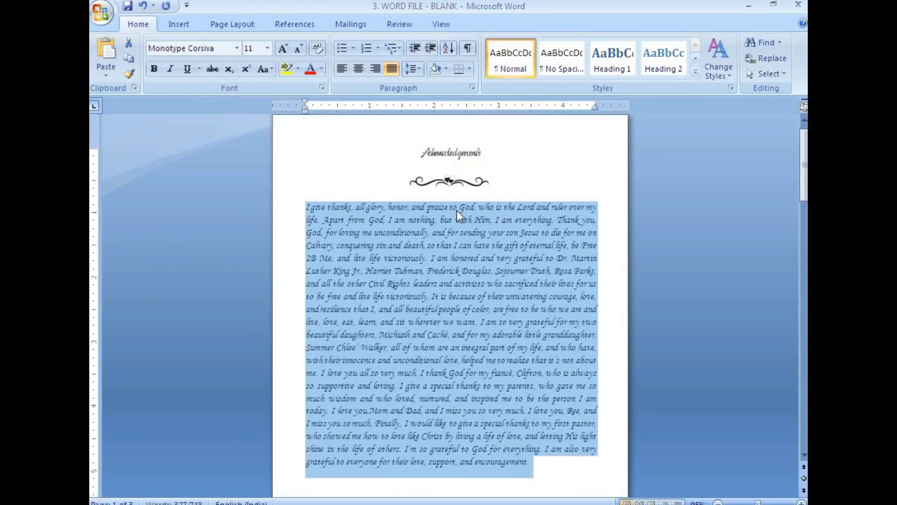
pyautogui.click(467, 277)
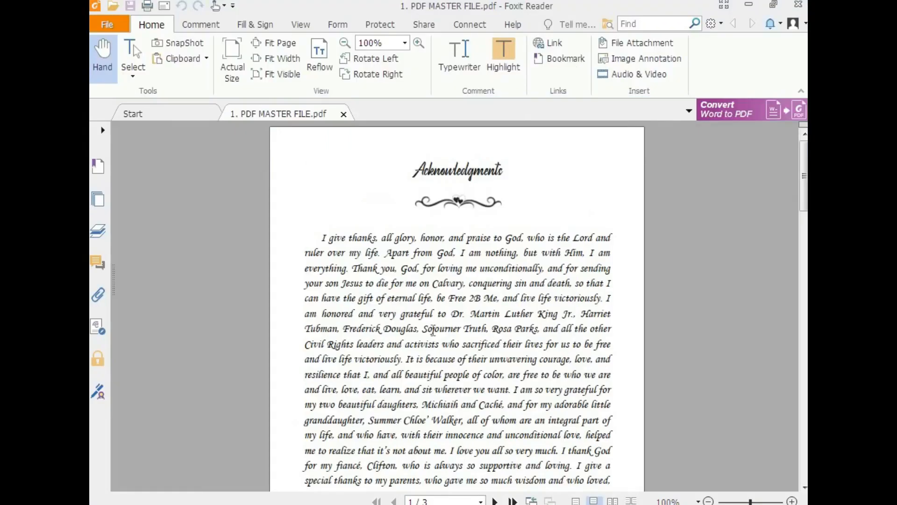
# Compare the Acknowledgments paragraph's first line with the PDF master file and set the Word paragraph's font size to 12
pyautogui.moveTo(322, 237); pyautogui.dragTo(613, 237)
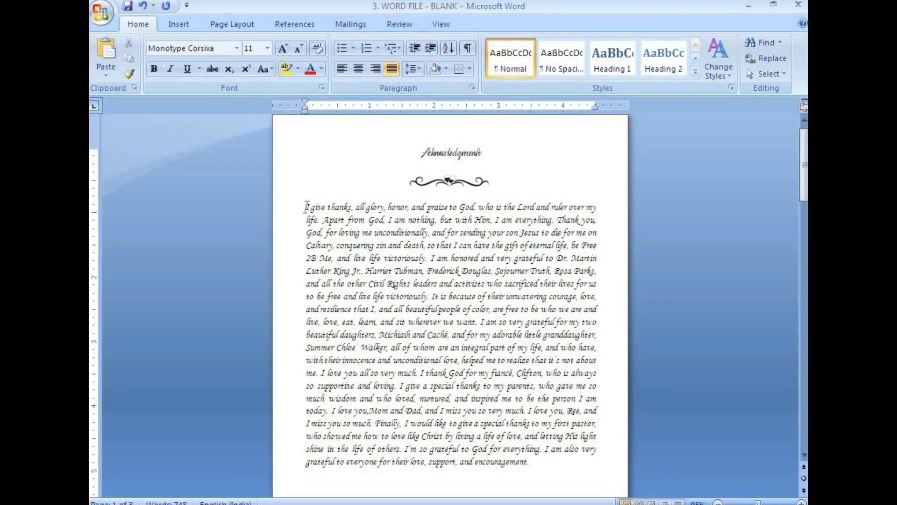
pyautogui.moveTo(306, 207); pyautogui.dragTo(598, 207)
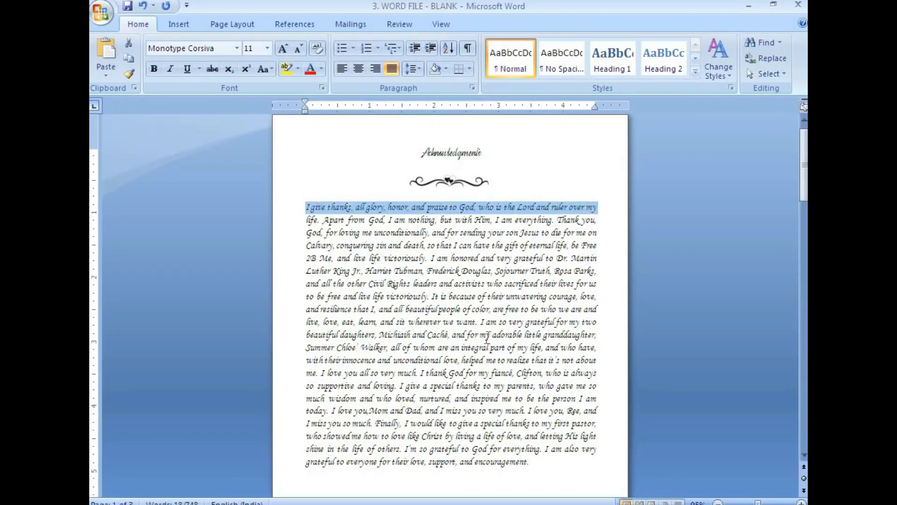
pyautogui.click(305, 207)
pyautogui.moveTo(304, 207); pyautogui.dragTo(537, 468)
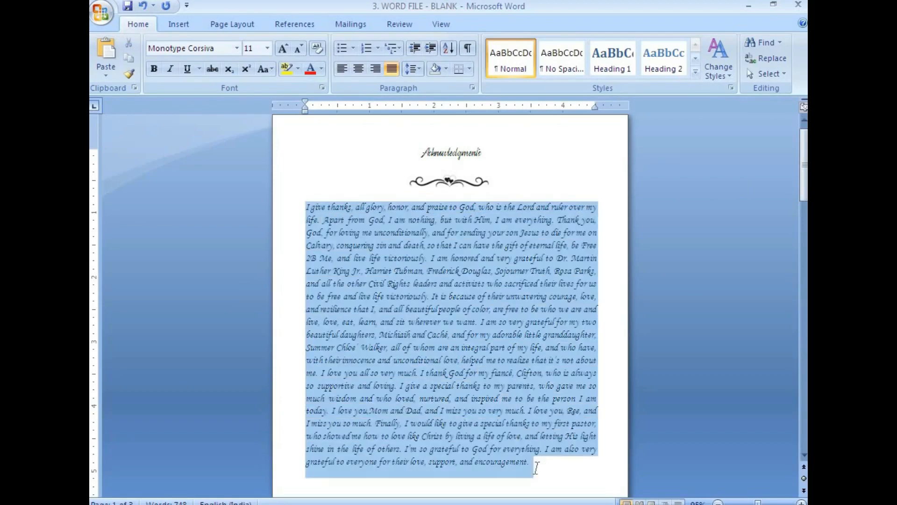
pyautogui.click(268, 49)
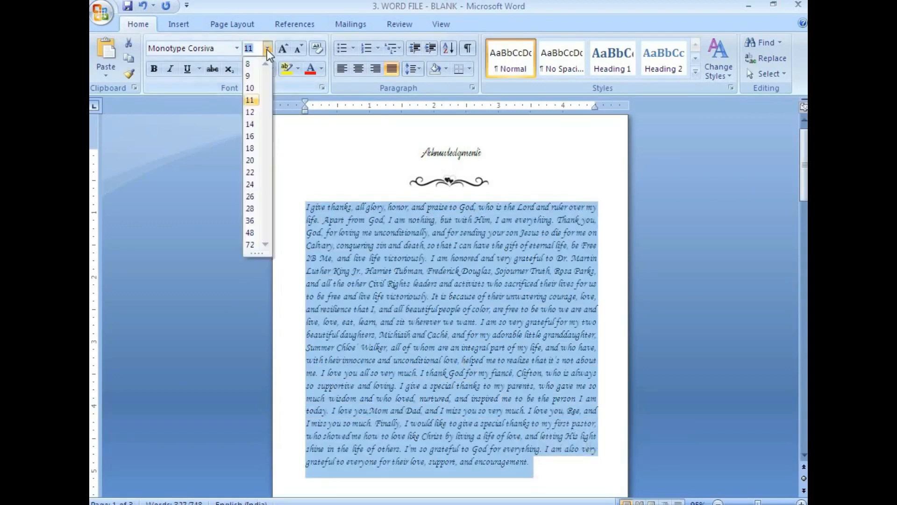
pyautogui.click(251, 113)
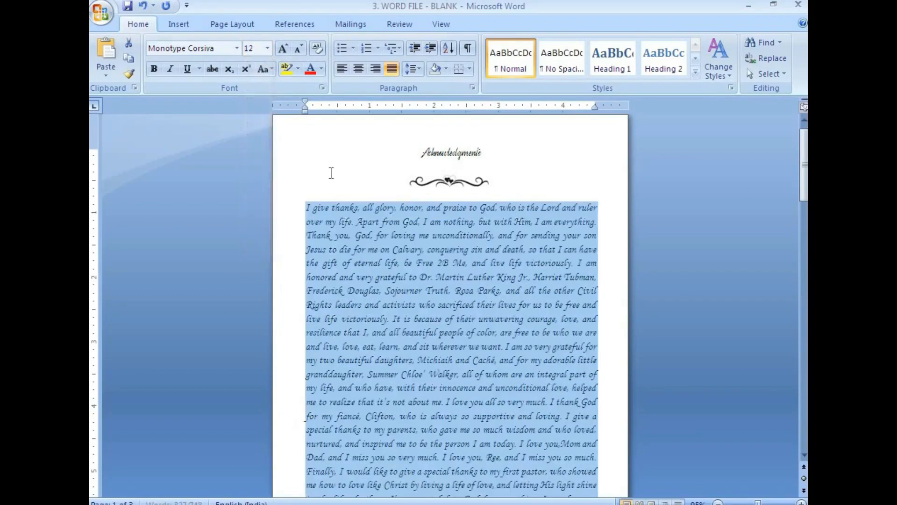
# Try a font size of 12.5 on the Acknowledgments body paragraph
pyautogui.click(255, 48)
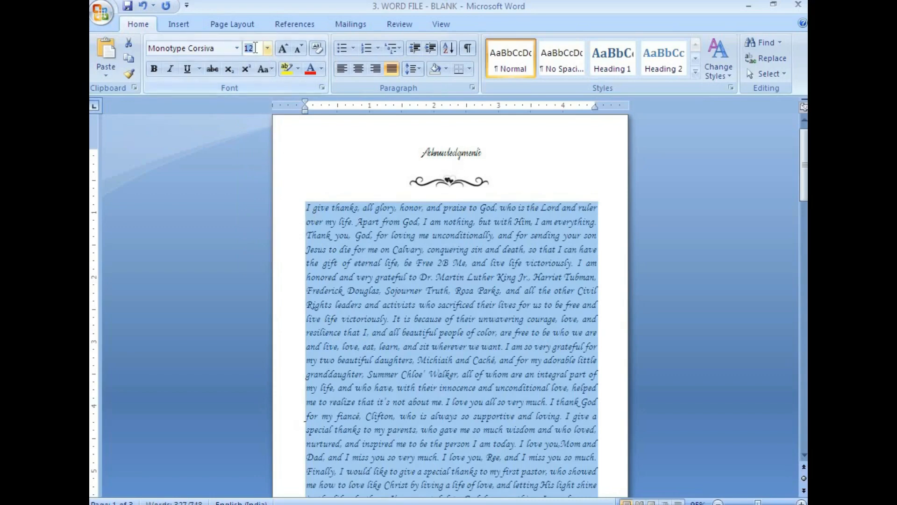
pyautogui.write('12')
pyautogui.press('Return')
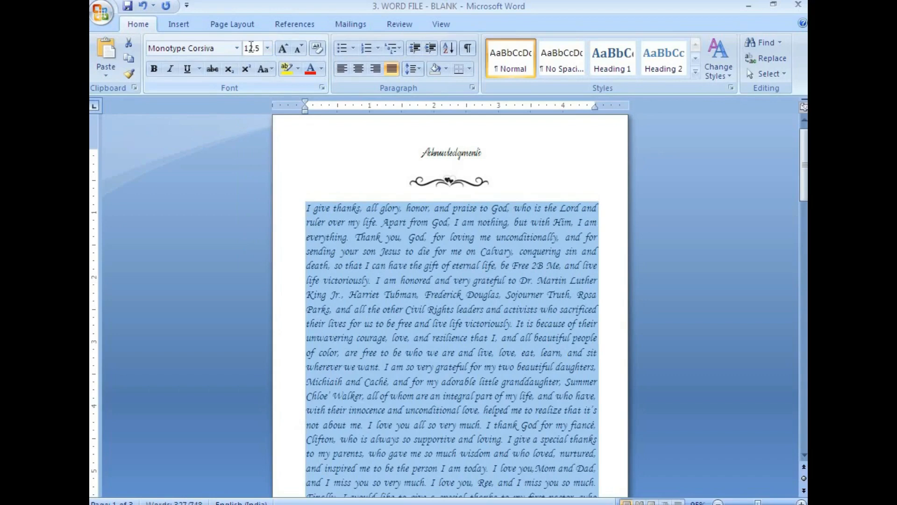
# Give the Acknowledgments paragraph a first-line indent of about 0.25 inch, matching the indent in the PDF master file
pyautogui.click(305, 209)
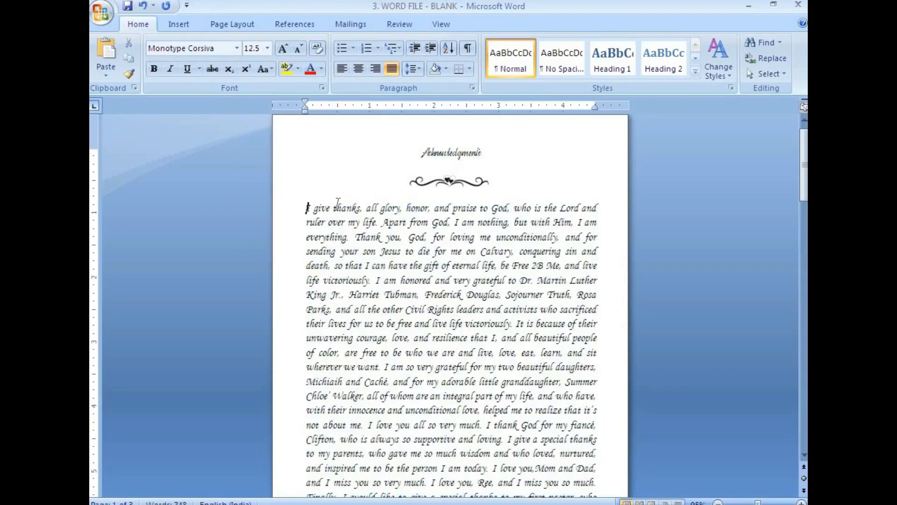
pyautogui.press('Tab')
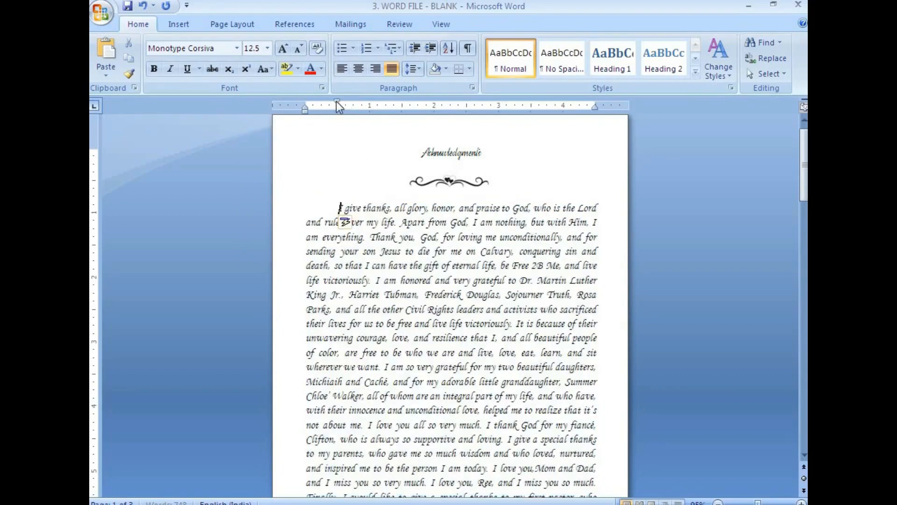
pyautogui.hotkey('alt', 'Tab')
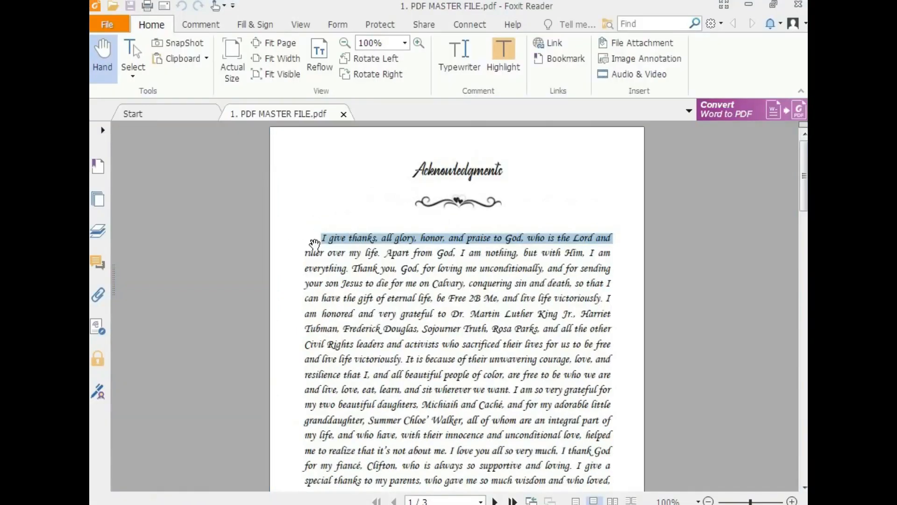
pyautogui.click(321, 239)
pyautogui.hotkey('alt', 'Tab')
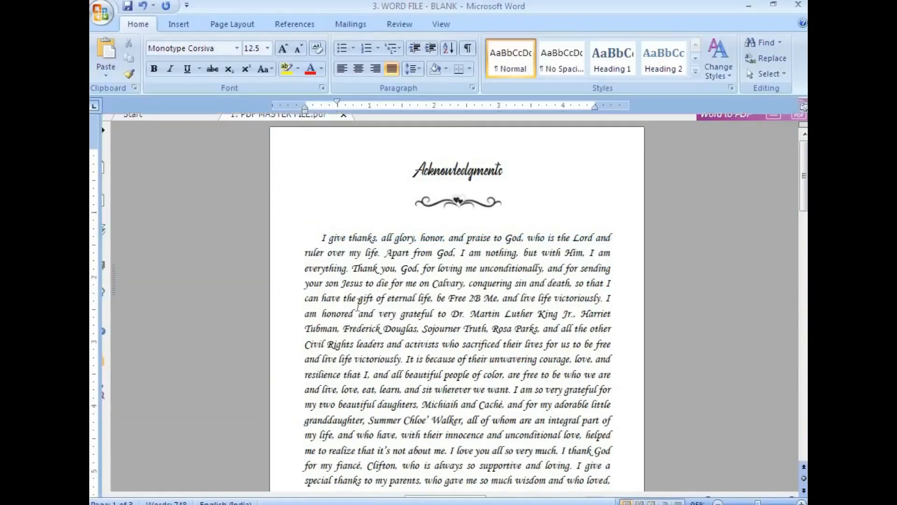
pyautogui.moveTo(338, 100); pyautogui.dragTo(321, 99)
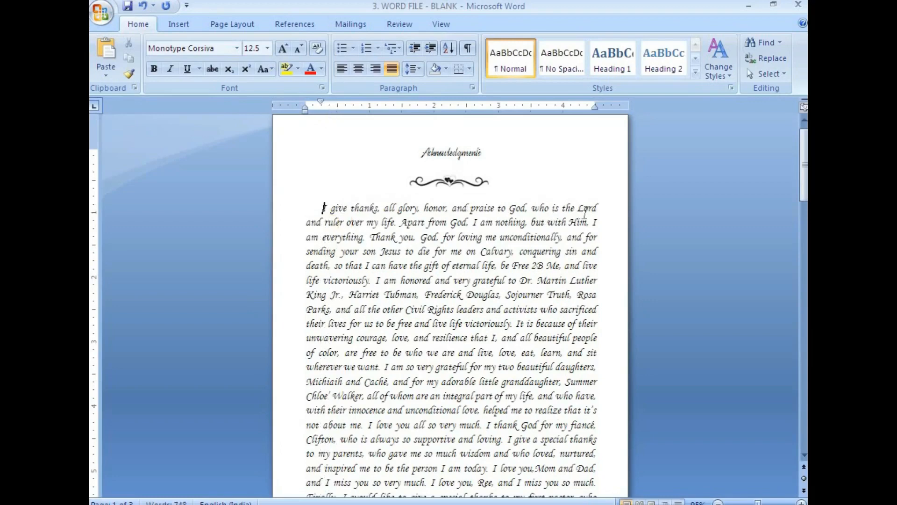
# Set the font size of the whole Acknowledgments body paragraph to 12
pyautogui.moveTo(322, 207); pyautogui.dragTo(393, 442)
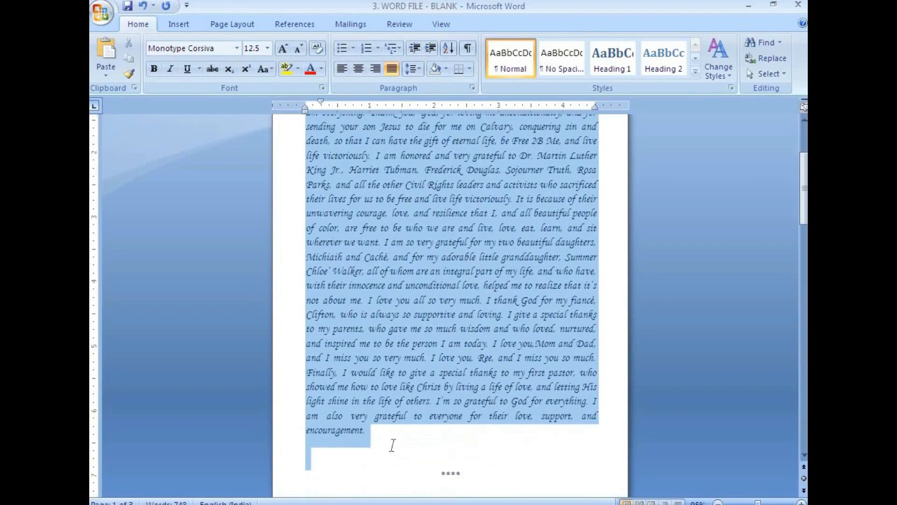
pyautogui.click(267, 49)
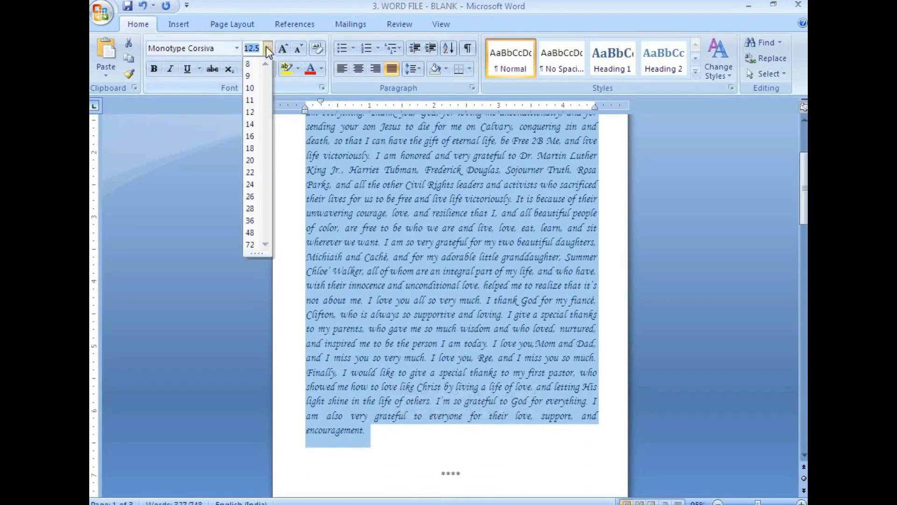
pyautogui.click(252, 112)
pyautogui.scroll(3, 454, 220)
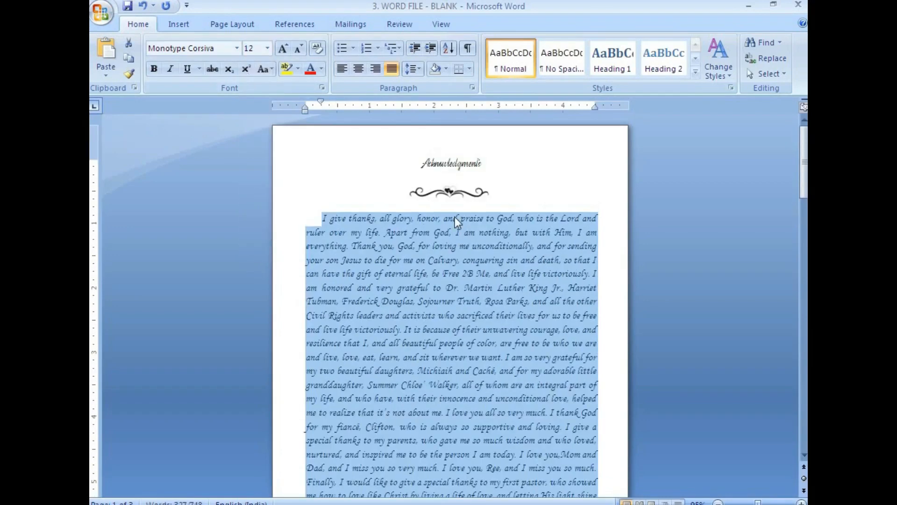
pyautogui.click(587, 219)
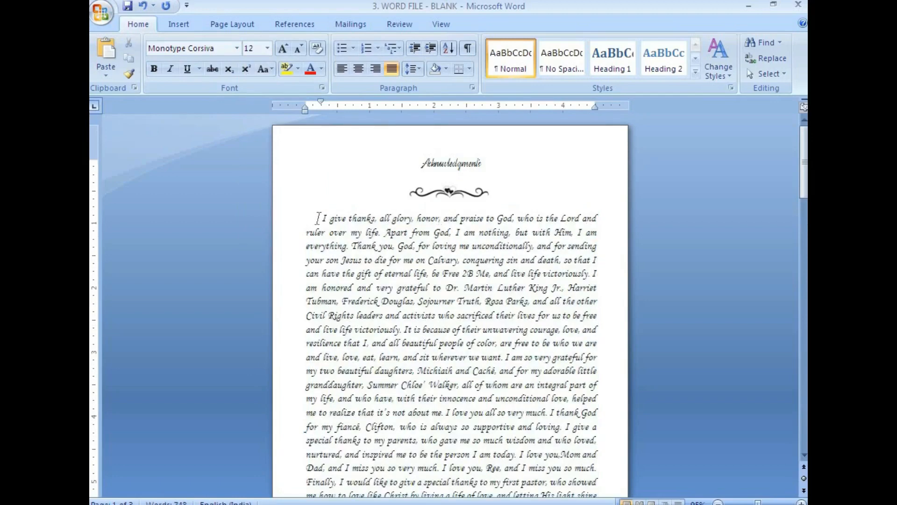
# Compare where the first line of the Acknowledgments paragraph breaks in the Word document and the PDF master file
pyautogui.moveTo(317, 218); pyautogui.dragTo(606, 219)
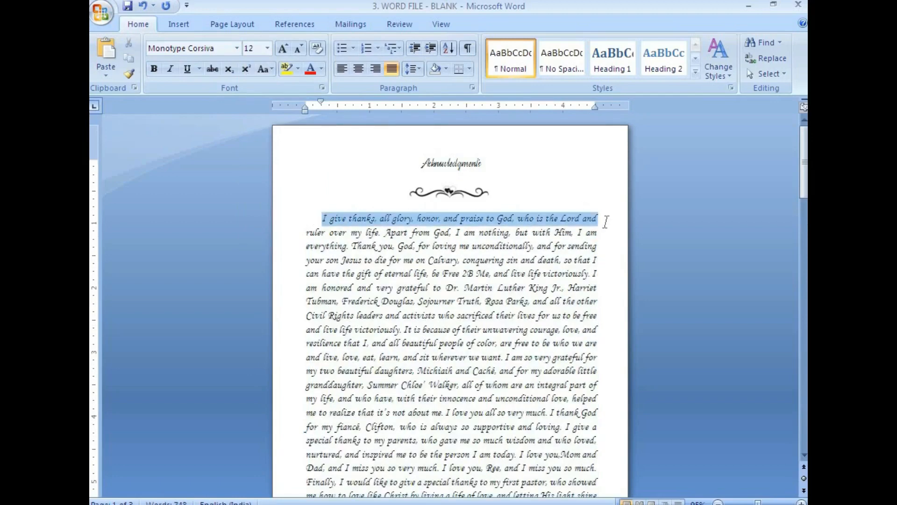
pyautogui.click(333, 504)
pyautogui.moveTo(322, 238); pyautogui.dragTo(620, 240)
pyautogui.click(473, 320)
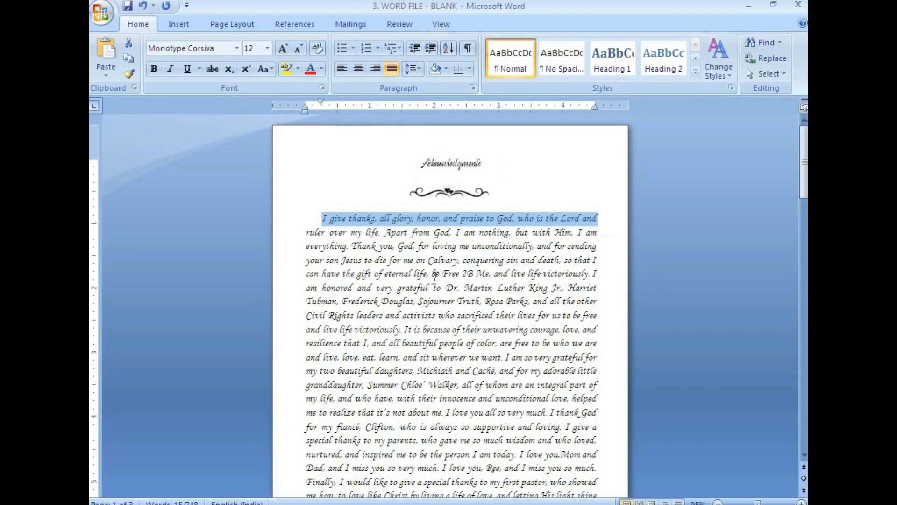
pyautogui.click(434, 276)
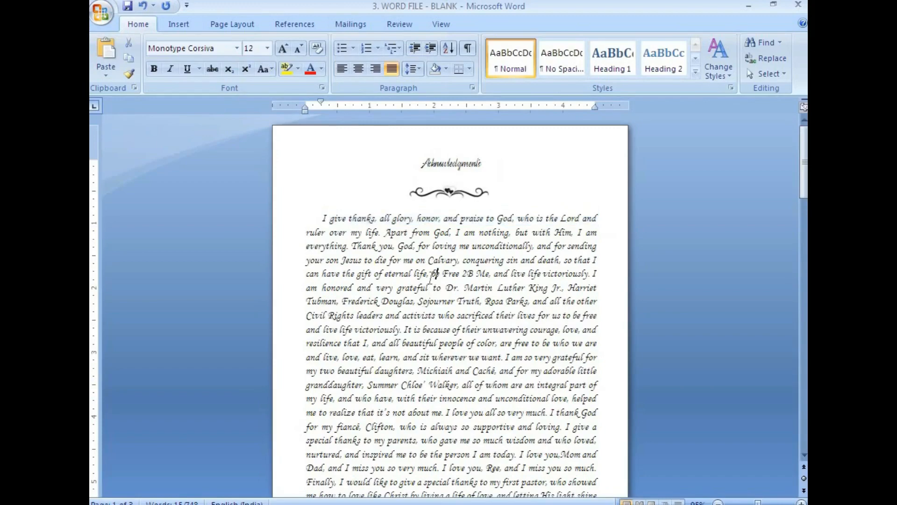
pyautogui.scroll(1, 425, 280)
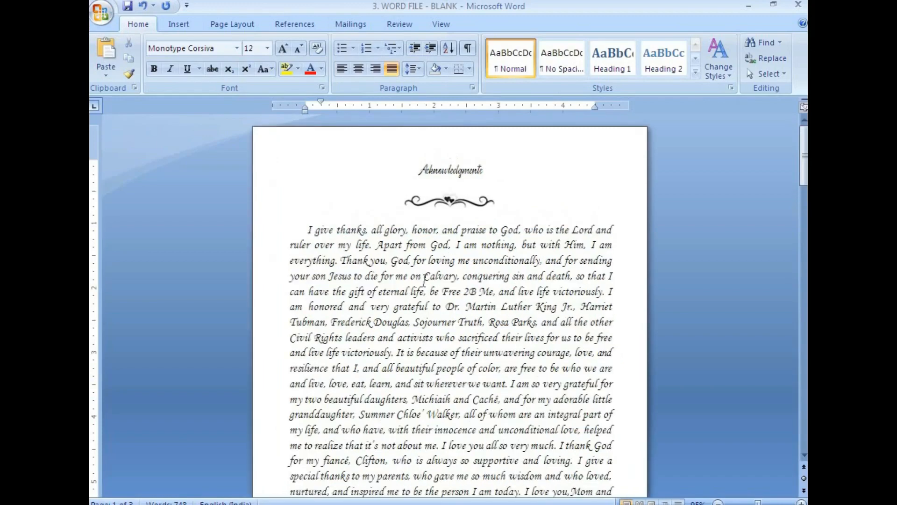
# Try a font size of 16 on the Acknowledgments heading and compare it with the heading in the PDF master file
pyautogui.scroll(1, 424, 281)
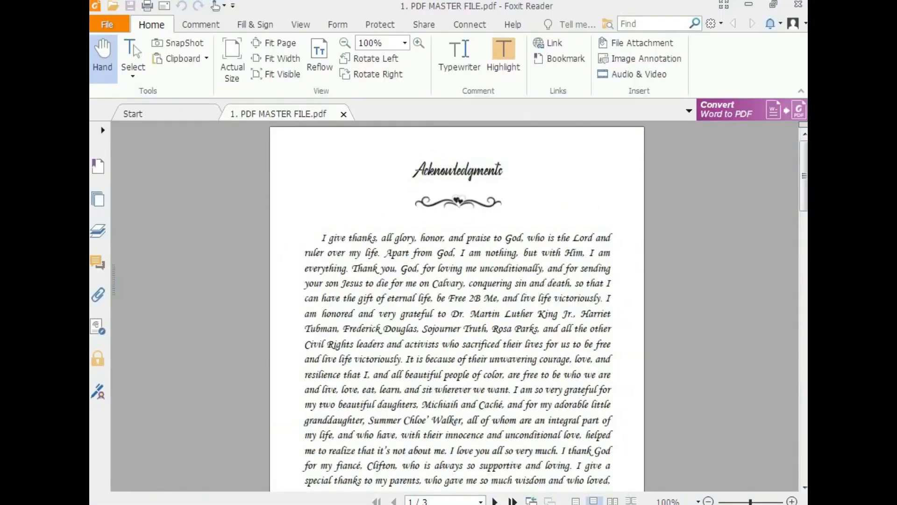
pyautogui.hotkey('alt', 'Tab')
pyautogui.click(455, 346)
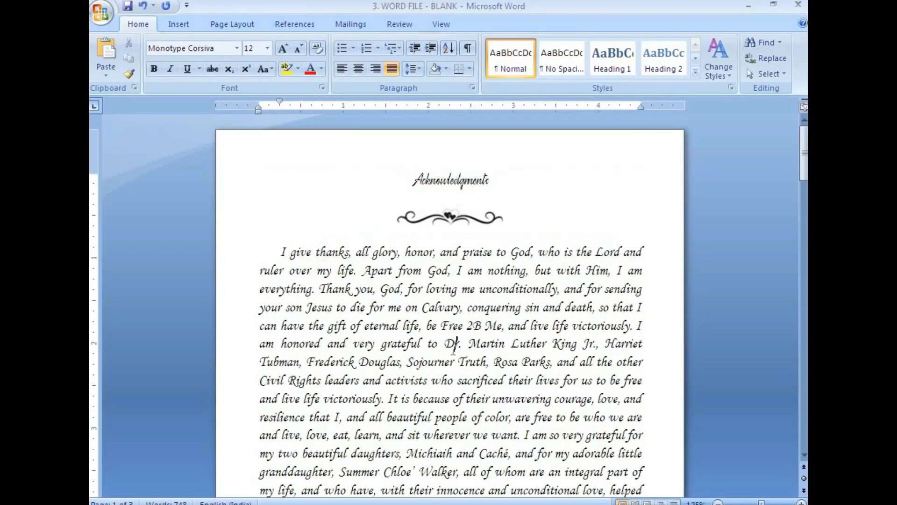
pyautogui.click(447, 183)
pyautogui.moveTo(412, 181); pyautogui.dragTo(496, 180)
pyautogui.click(267, 48)
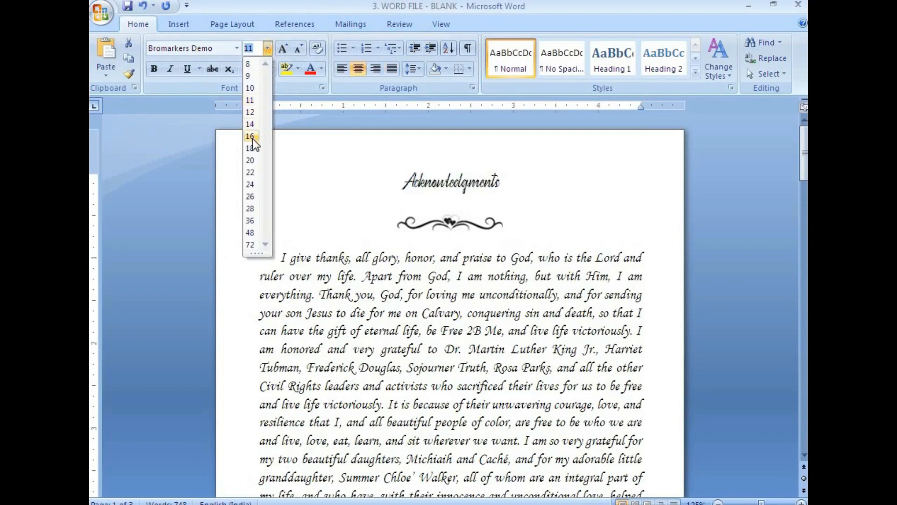
pyautogui.click(253, 140)
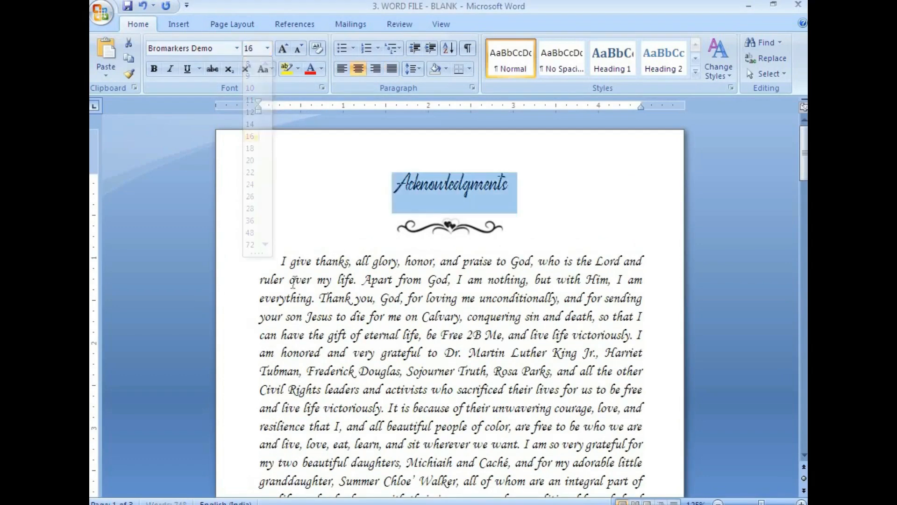
pyautogui.click(302, 504)
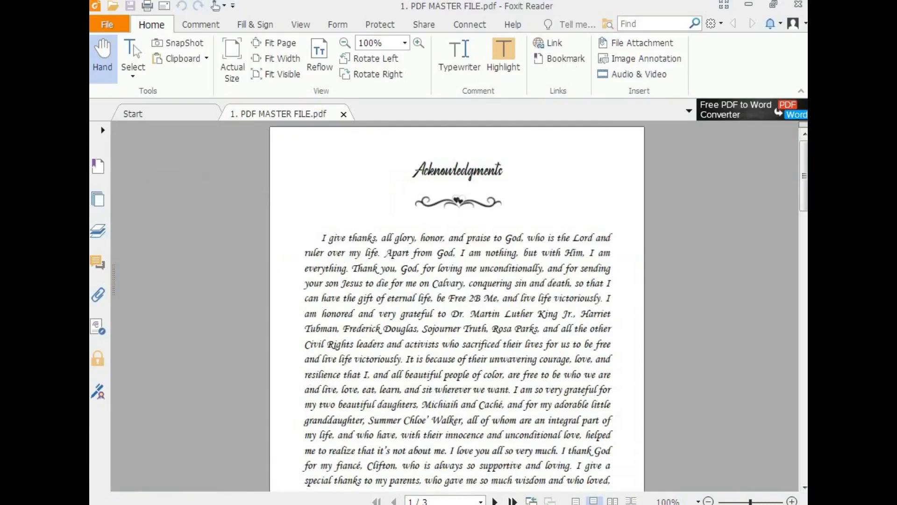
pyautogui.click(282, 504)
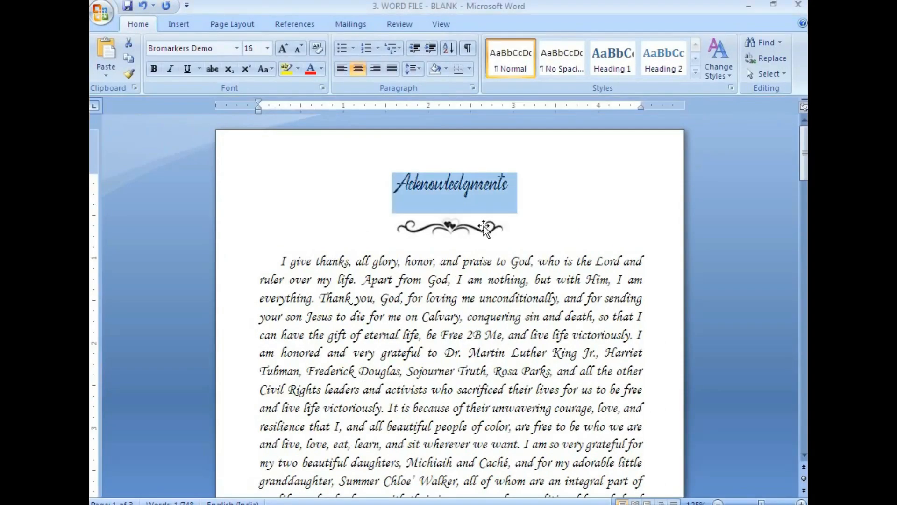
pyautogui.click(284, 504)
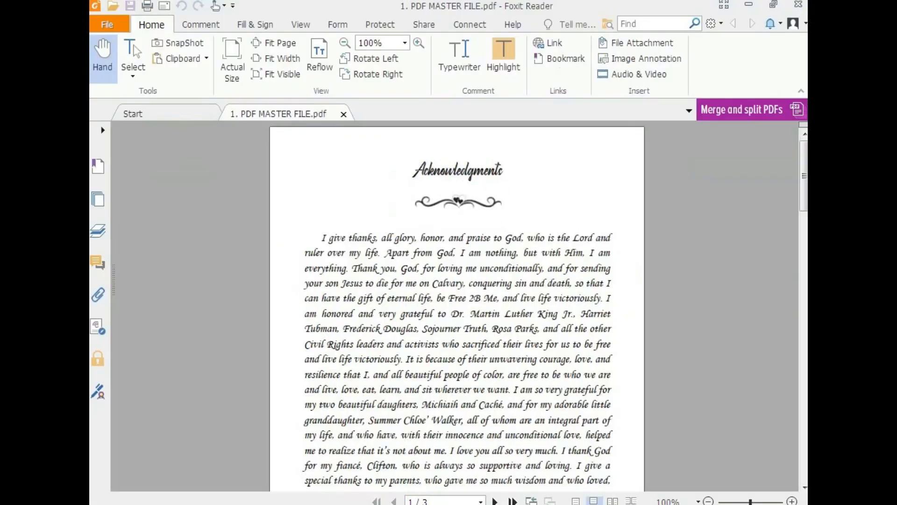
pyautogui.click(284, 504)
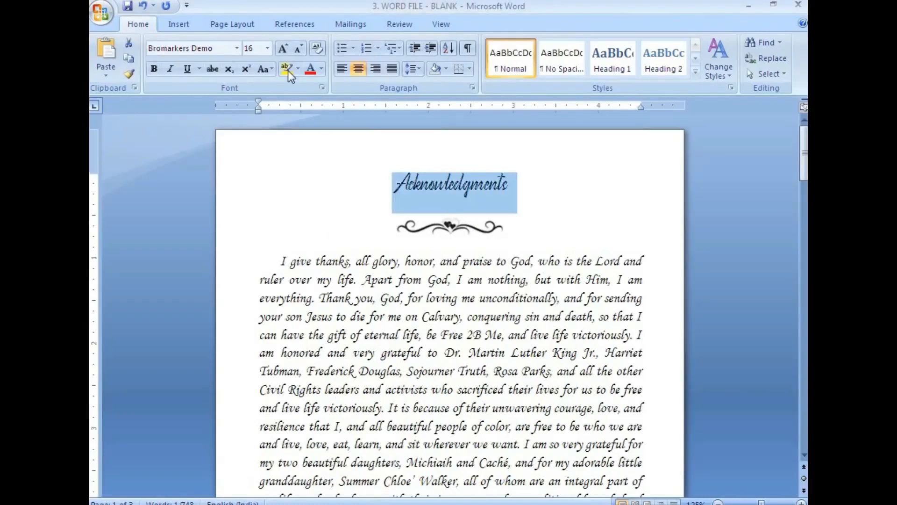
# Set the font size of the Acknowledgments heading to 14 and check the page down to the end of its paragraph
pyautogui.click(267, 49)
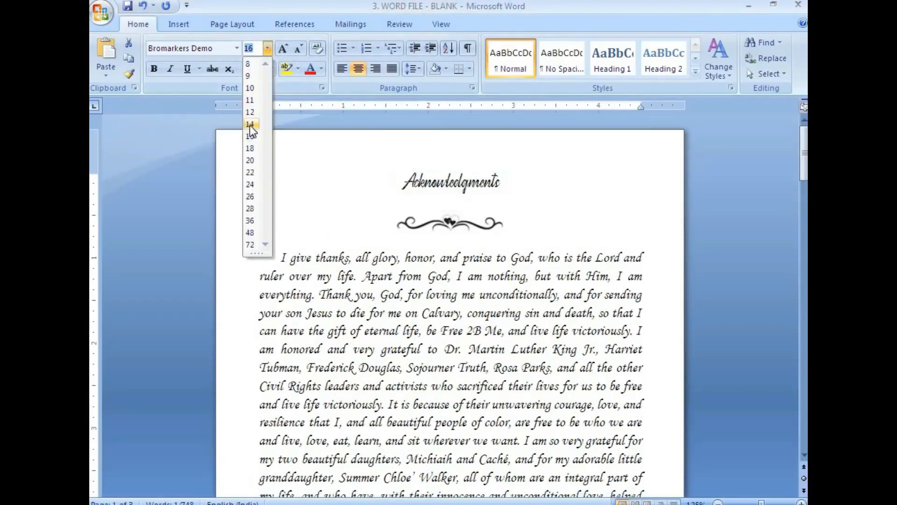
pyautogui.click(250, 125)
pyautogui.click(482, 349)
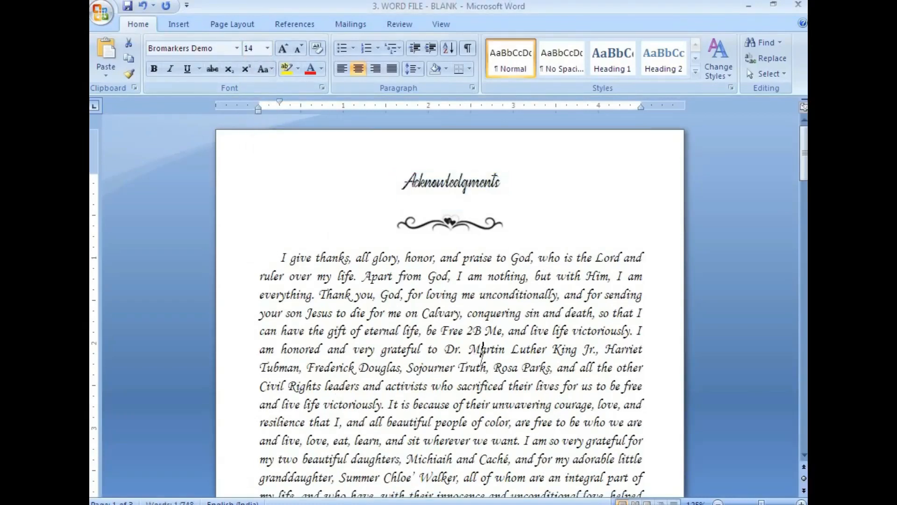
pyautogui.scroll(-6, 487, 346)
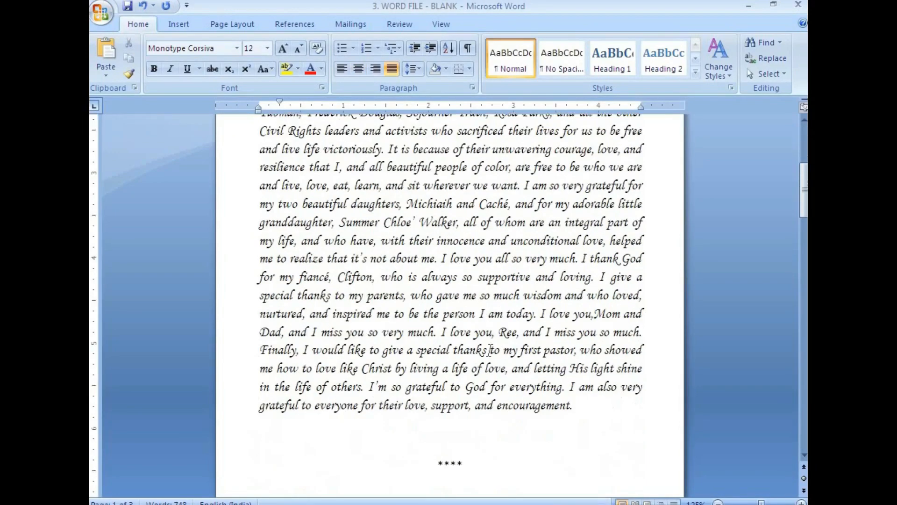
pyautogui.scroll(6, 488, 349)
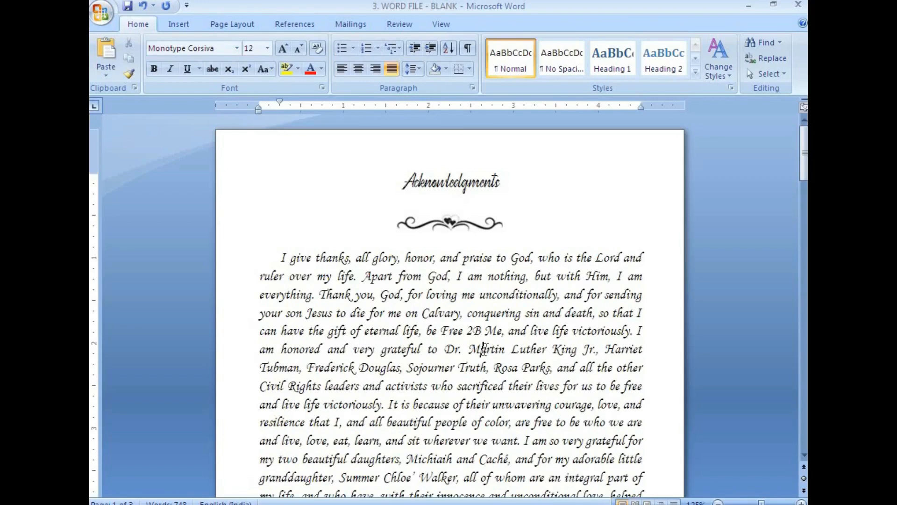
pyautogui.scroll(-4, 485, 336)
pyautogui.scroll(4, 485, 337)
# Set both heading lines, Chapter 1 and Introduction, to font size 14 to match the Acknowledgments heading
pyautogui.click(439, 186)
pyautogui.scroll(-8, 501, 364)
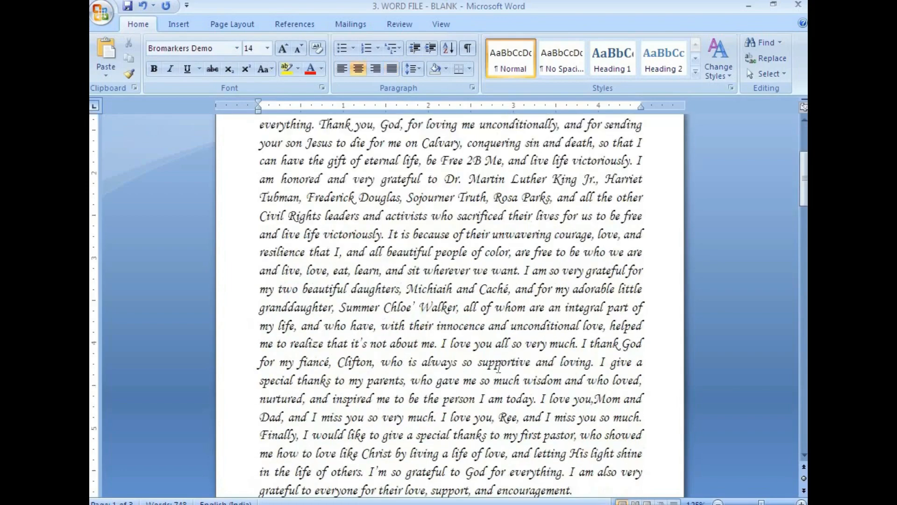
pyautogui.scroll(-6, 500, 365)
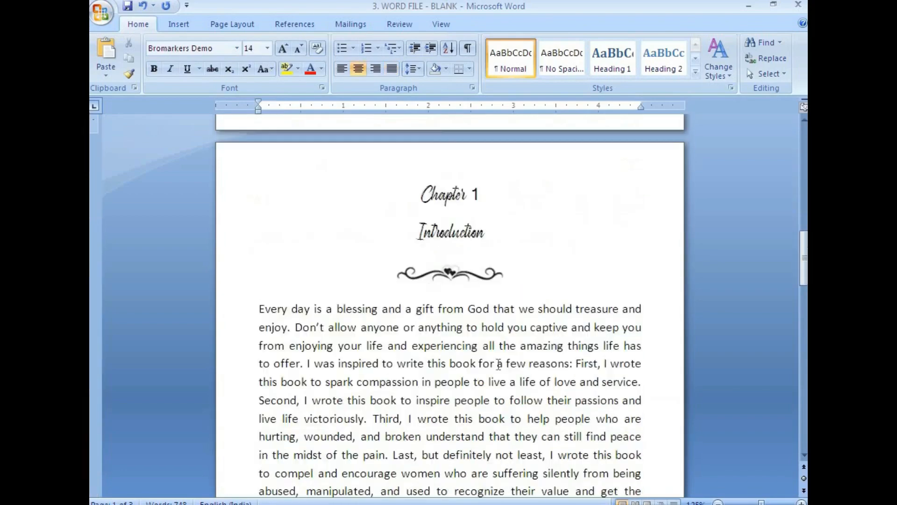
pyautogui.click(447, 199)
pyautogui.moveTo(420, 194); pyautogui.dragTo(490, 248)
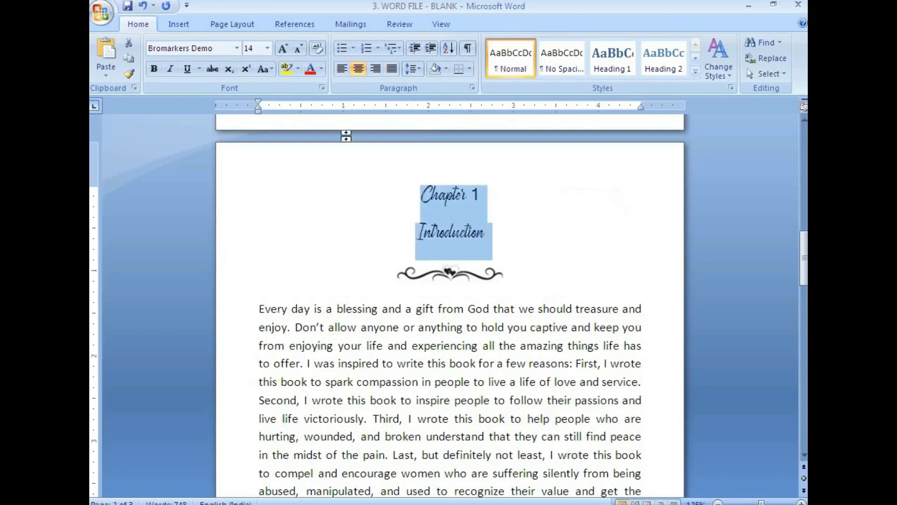
pyautogui.click(267, 48)
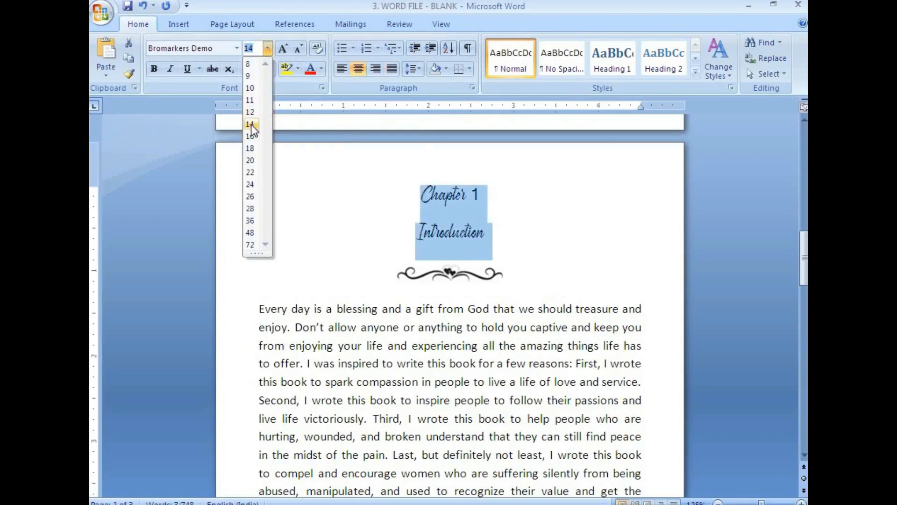
pyautogui.click(253, 125)
pyautogui.click(457, 362)
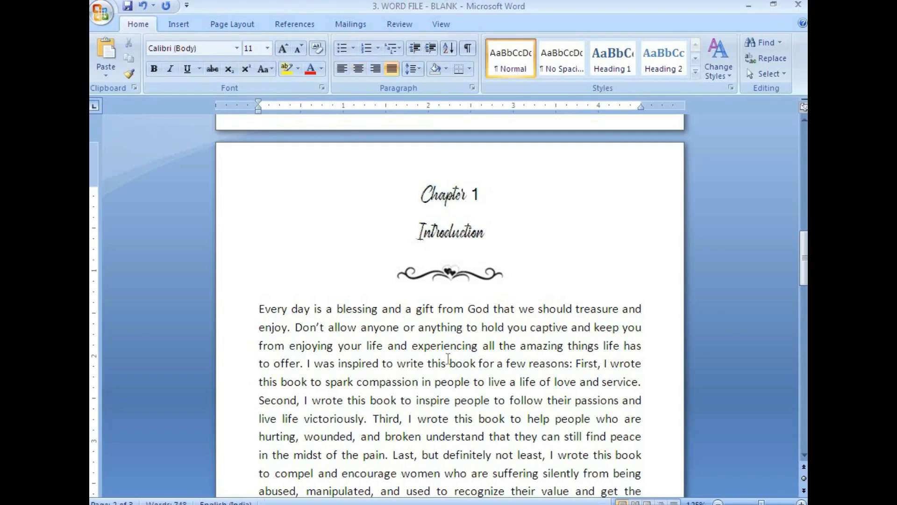
# Give the first Chapter 1 paragraph, starting "Every day is a blessing", a first-line indent of about 0.25 inch
pyautogui.click(257, 308)
pyautogui.press('Tab')
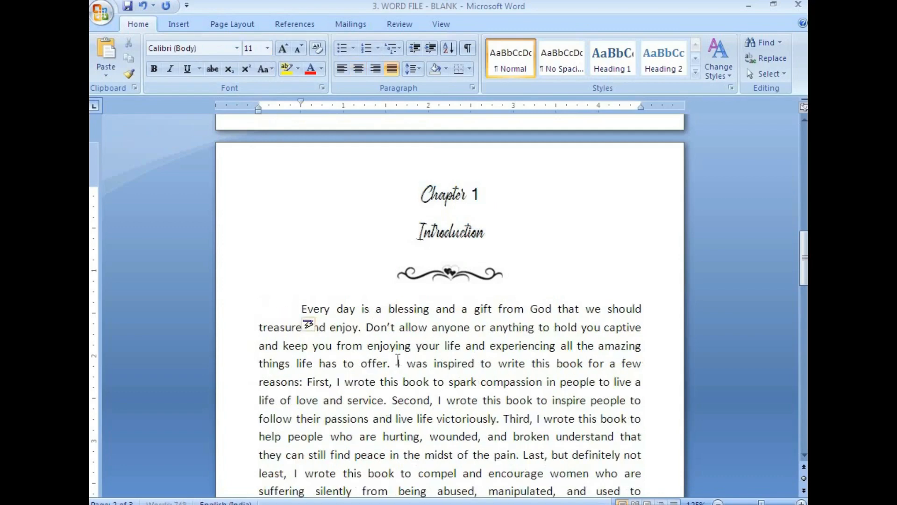
pyautogui.moveTo(301, 100); pyautogui.dragTo(280, 102)
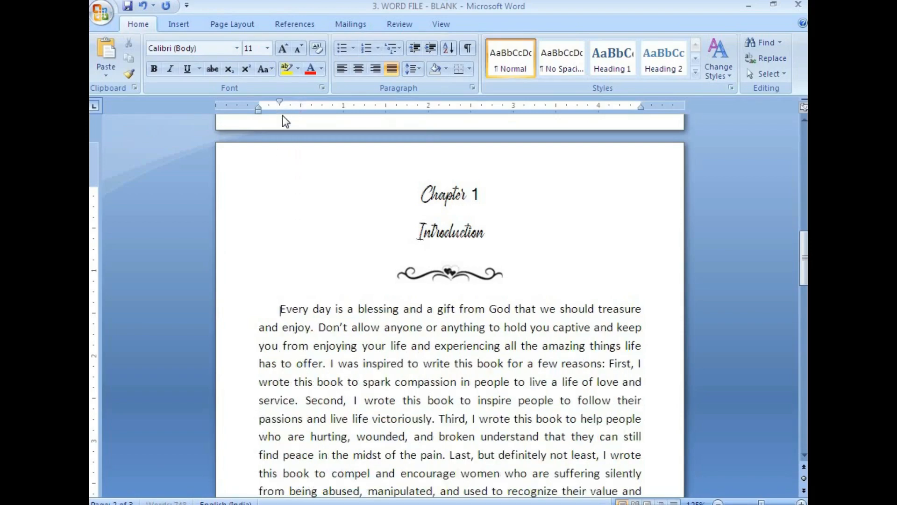
# Indent the first lines of the three remaining Chapter 1 paragraphs by about 0.25 inch and save the document
pyautogui.scroll(-4, 296, 324)
pyautogui.click(258, 326)
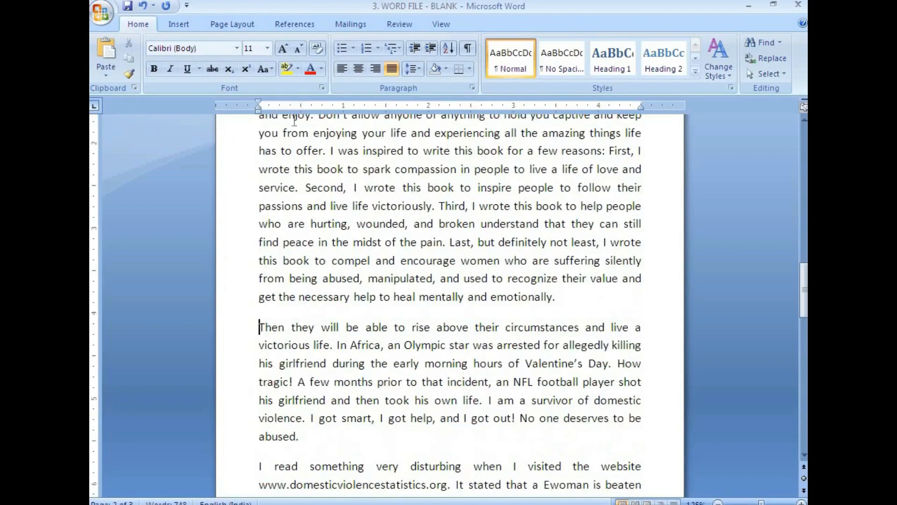
pyautogui.press('Tab')
pyautogui.scroll(-4, 326, 221)
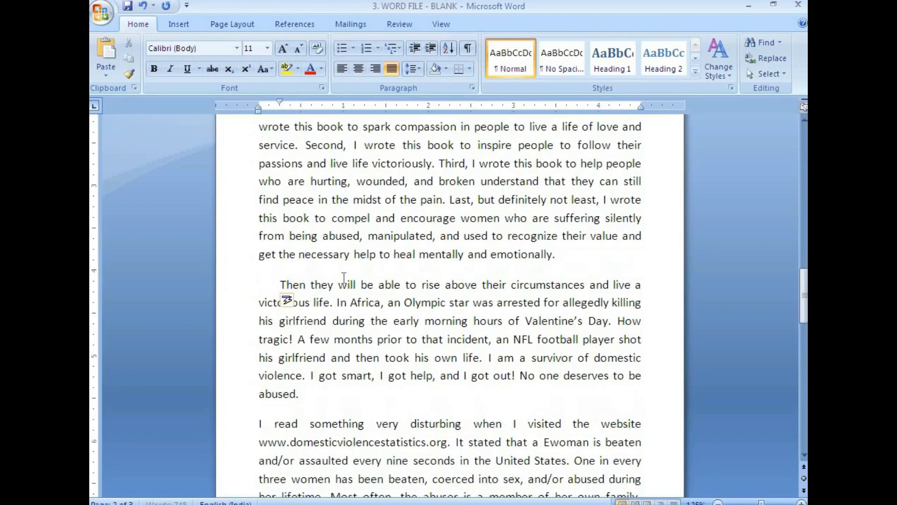
pyautogui.click(260, 254)
pyautogui.press('Tab')
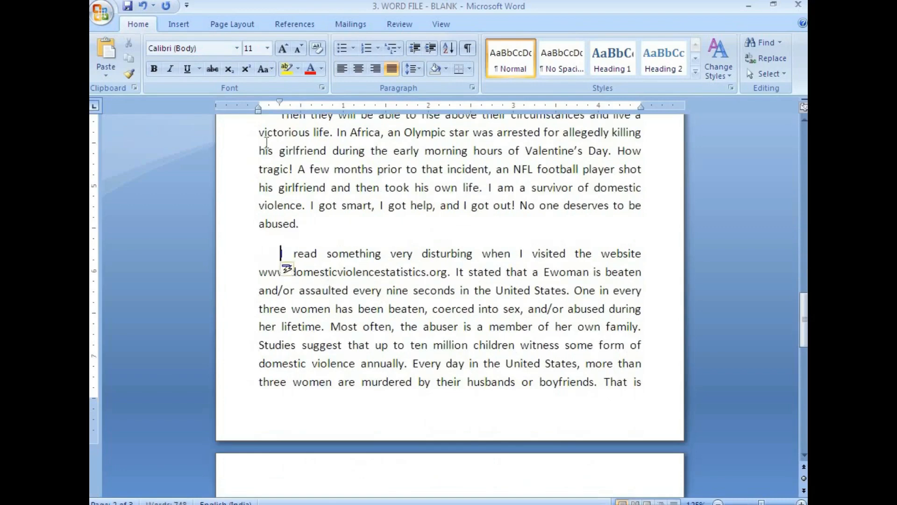
pyautogui.scroll(-6, 330, 283)
pyautogui.click(259, 255)
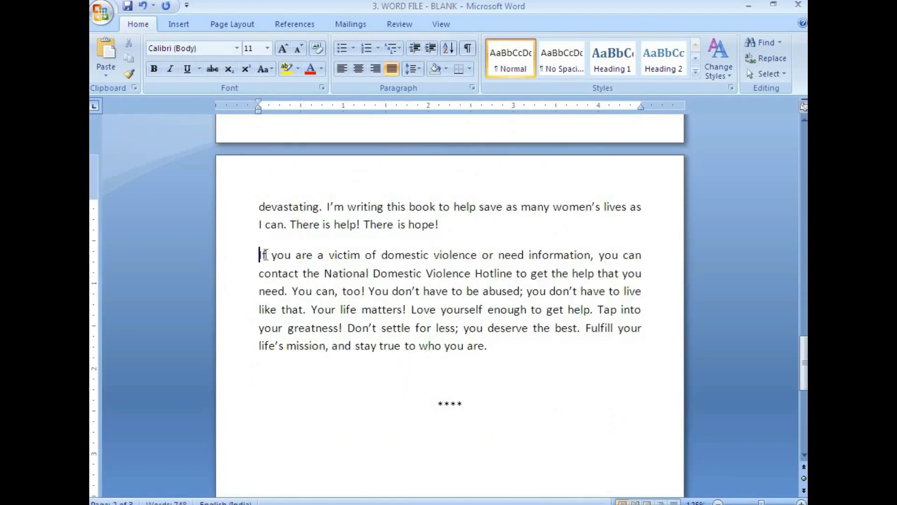
pyautogui.press('Tab')
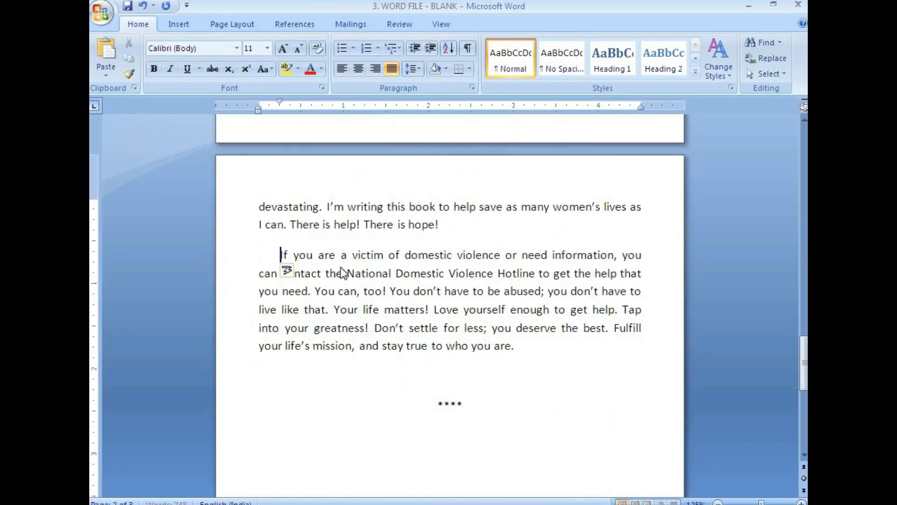
pyautogui.click(128, 7)
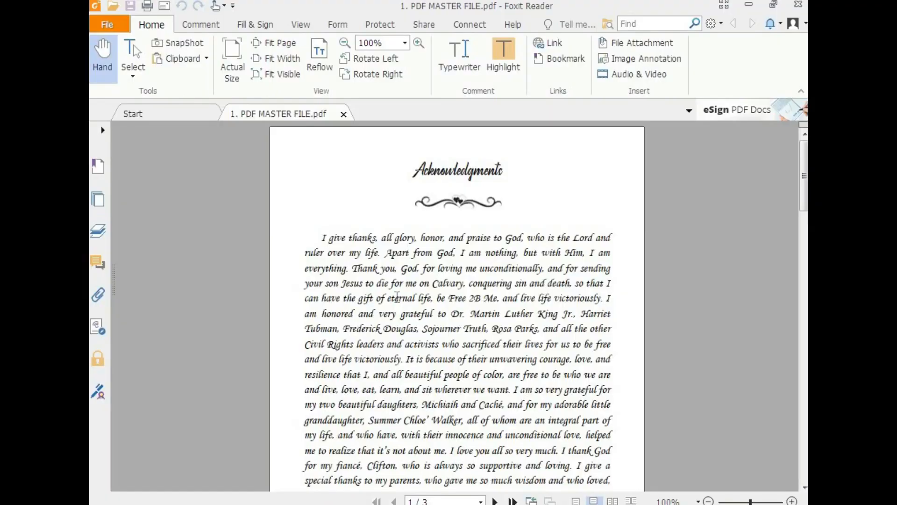
# Switch to the PDF master file and examine the body font and large initial letter of the first Chapter 1 paragraph
pyautogui.scroll(-10, 397, 299)
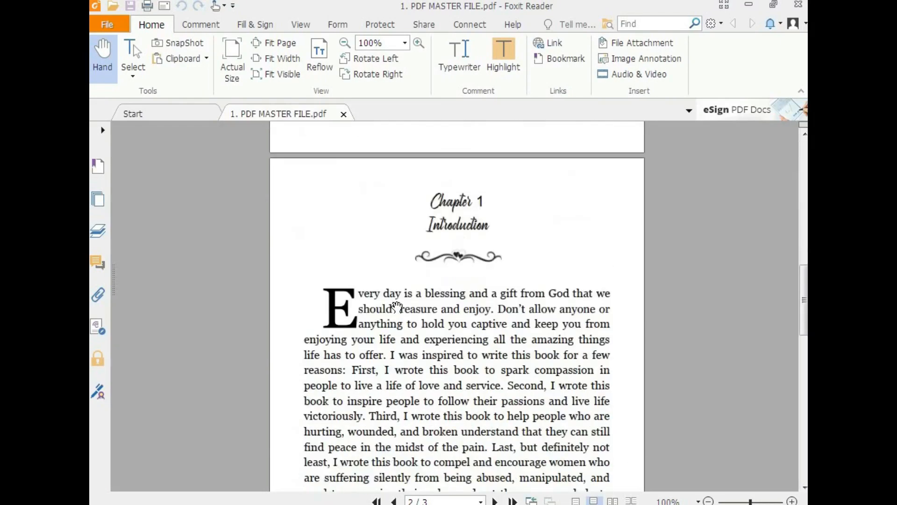
pyautogui.scroll(-3, 396, 306)
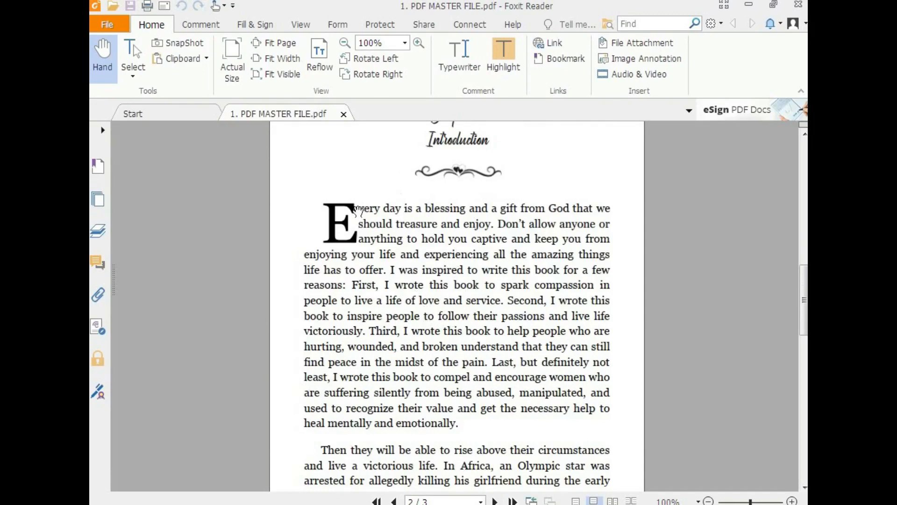
pyautogui.moveTo(382, 210); pyautogui.dragTo(440, 331)
pyautogui.click(322, 501)
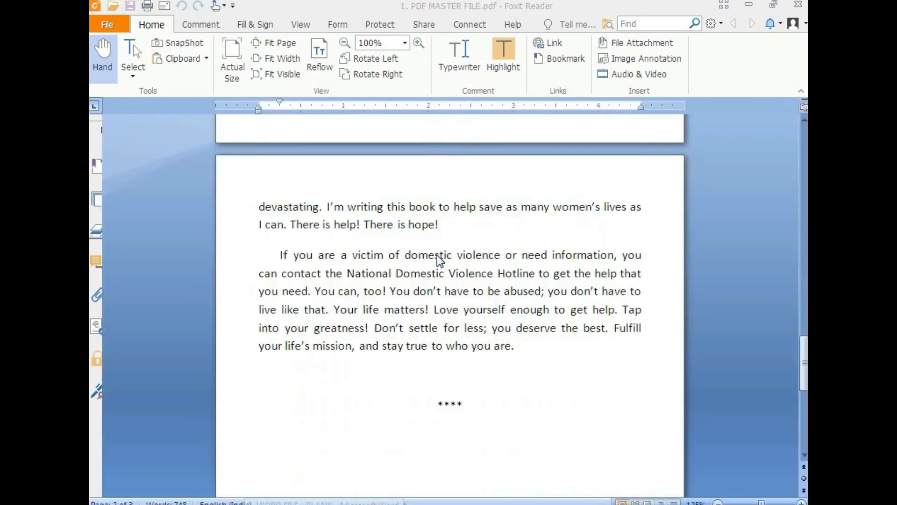
# Change the font of all Chapter 1 body paragraphs, from "Every day" to "who you are", to Georgia
pyautogui.scroll(10, 387, 276)
pyautogui.scroll(3, 387, 276)
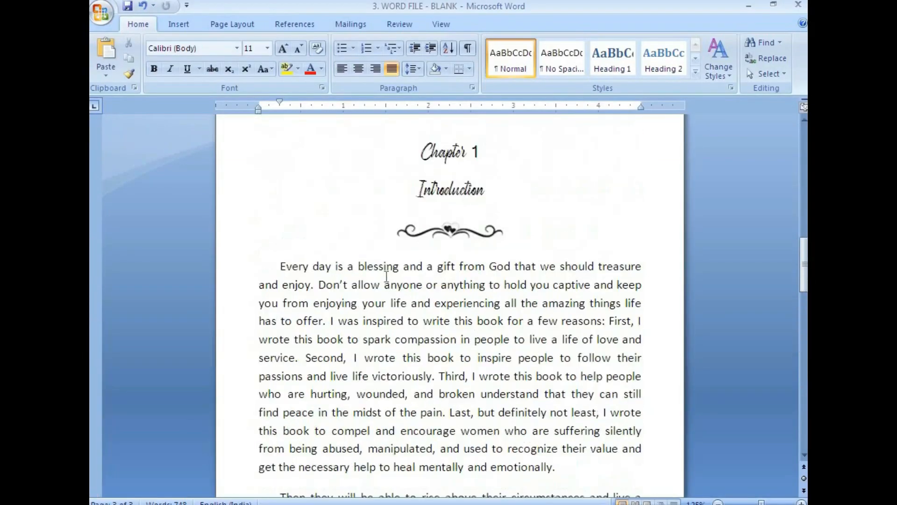
pyautogui.moveTo(280, 266); pyautogui.dragTo(515, 448)
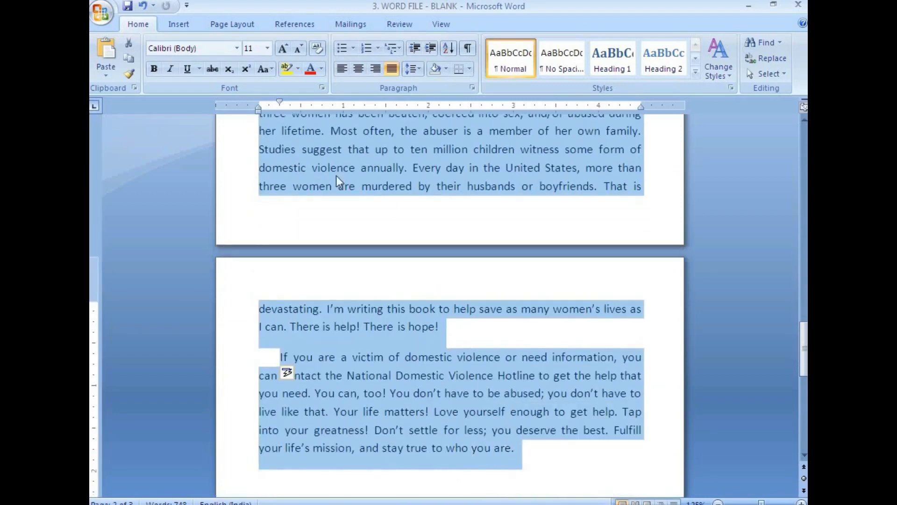
pyautogui.click(237, 47)
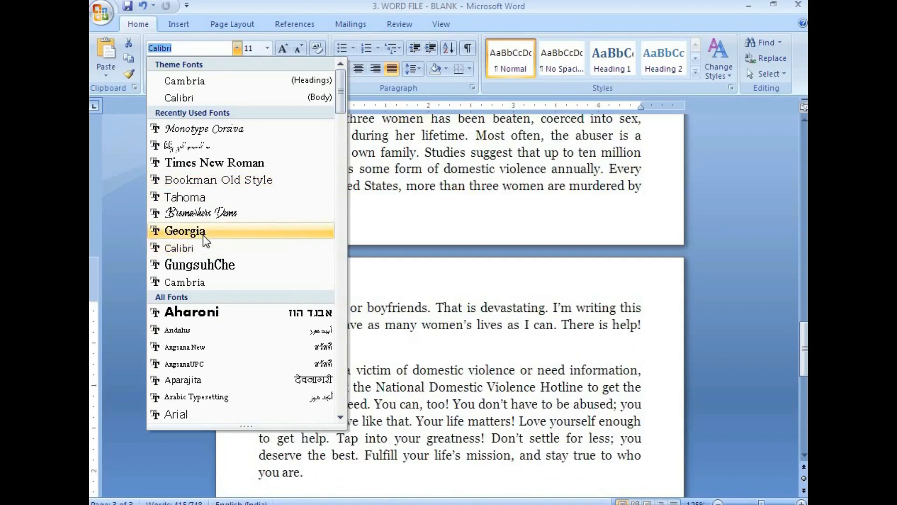
pyautogui.click(203, 230)
pyautogui.click(446, 170)
# Compare the opening of the first Chapter 1 paragraph in the Word document with the PDF master file
pyautogui.scroll(7, 442, 196)
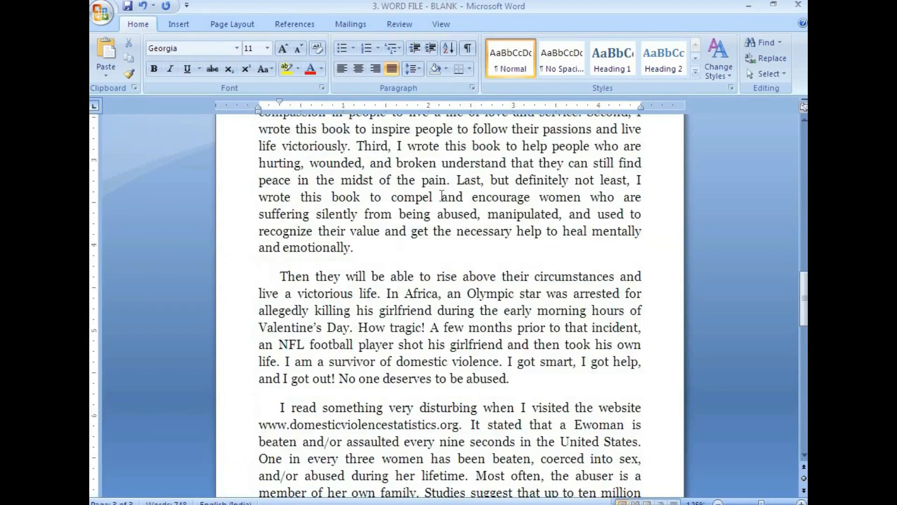
pyautogui.scroll(7, 441, 195)
pyautogui.scroll(-3, 372, 349)
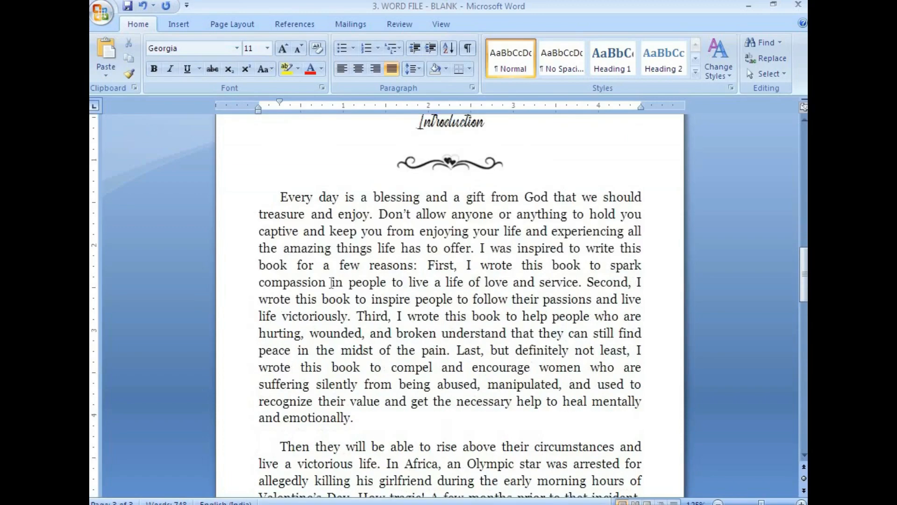
pyautogui.click(290, 199)
pyautogui.hotkey('alt', 'Tab')
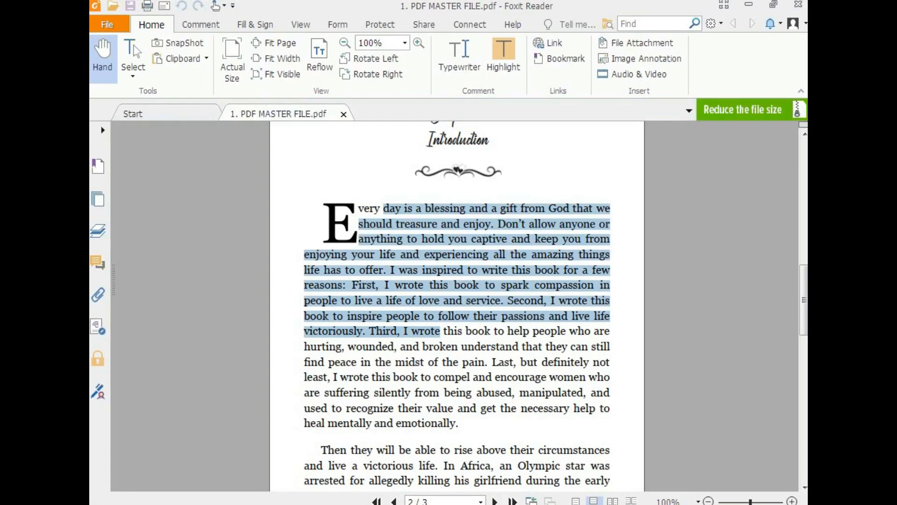
pyautogui.hotkey('alt', 'Tab')
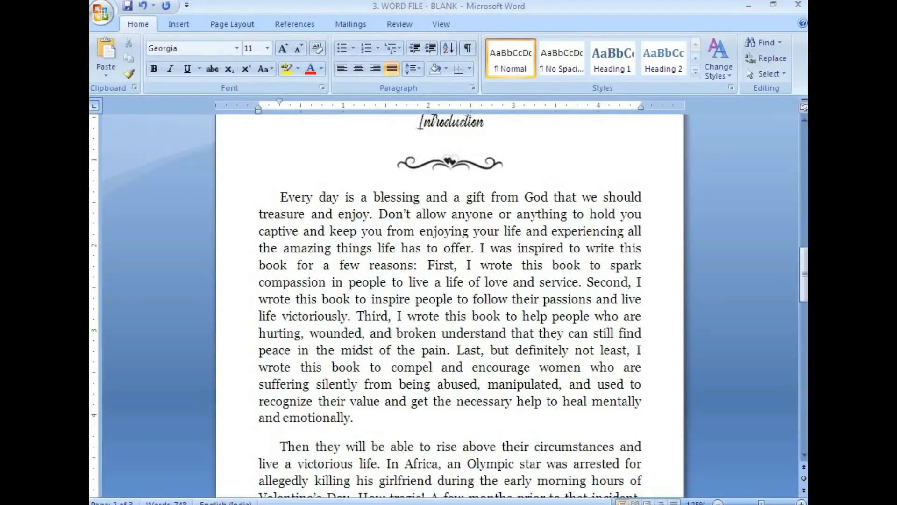
# Open the NOTEPAD - FONTS text file from the desktop folder PDF TO WORD and check the Georgia entry in its font list
pyautogui.hotkey('alt', 'Tab')
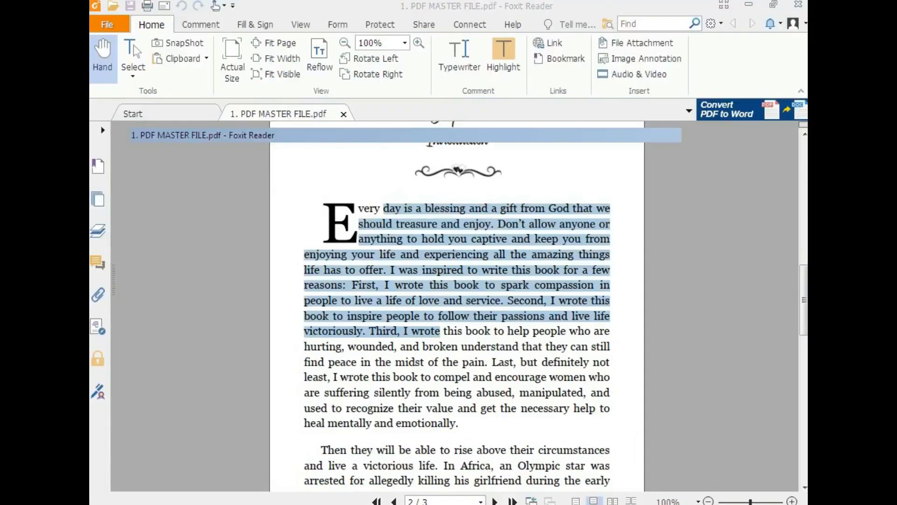
pyautogui.hotkey('alt', 'Tab')
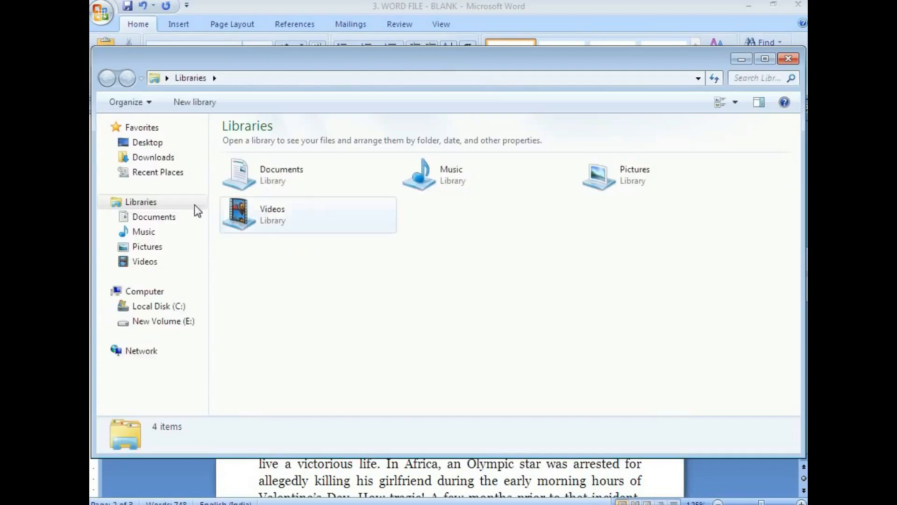
pyautogui.click(148, 143)
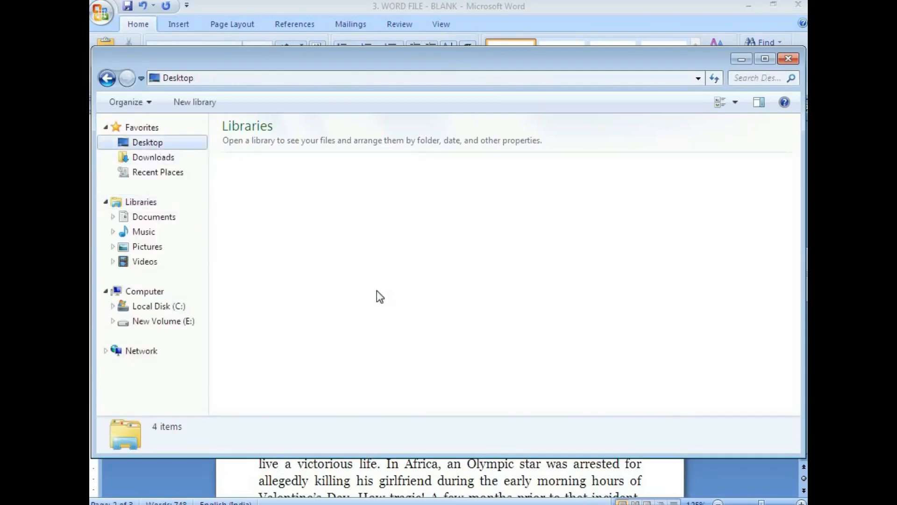
pyautogui.doubleClick(275, 354)
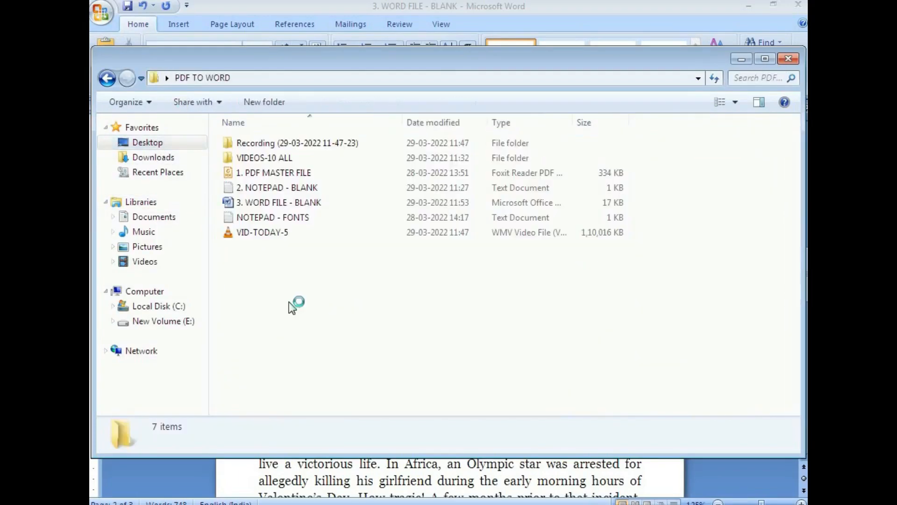
pyautogui.click(274, 216)
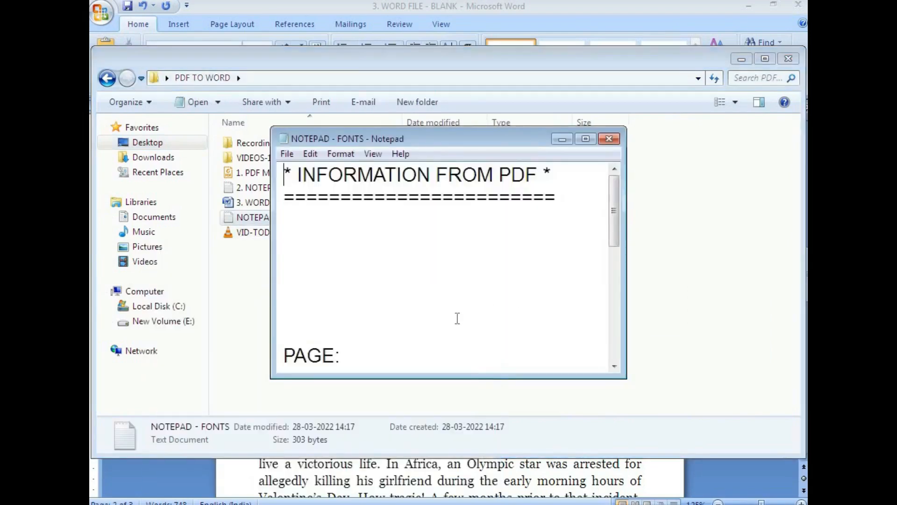
pyautogui.click(586, 139)
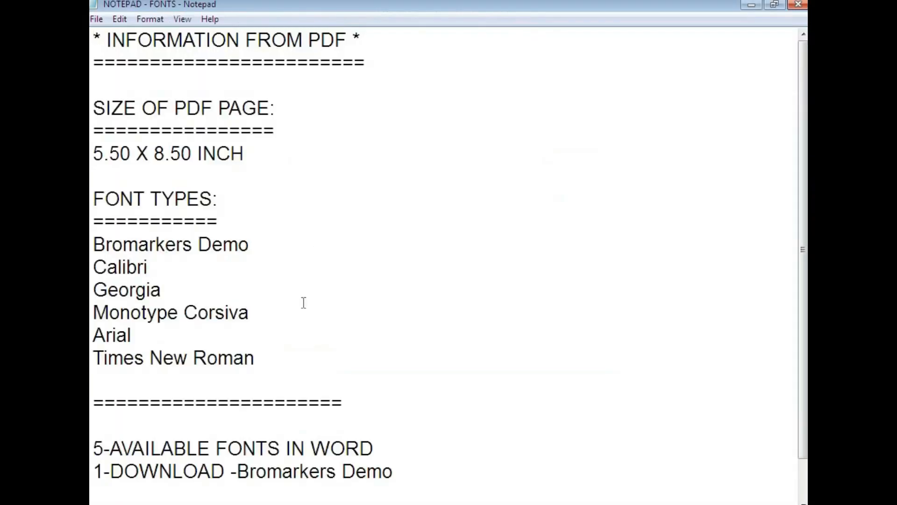
pyautogui.moveTo(177, 292); pyautogui.dragTo(93, 290)
pyautogui.moveTo(172, 290); pyautogui.dragTo(92, 295)
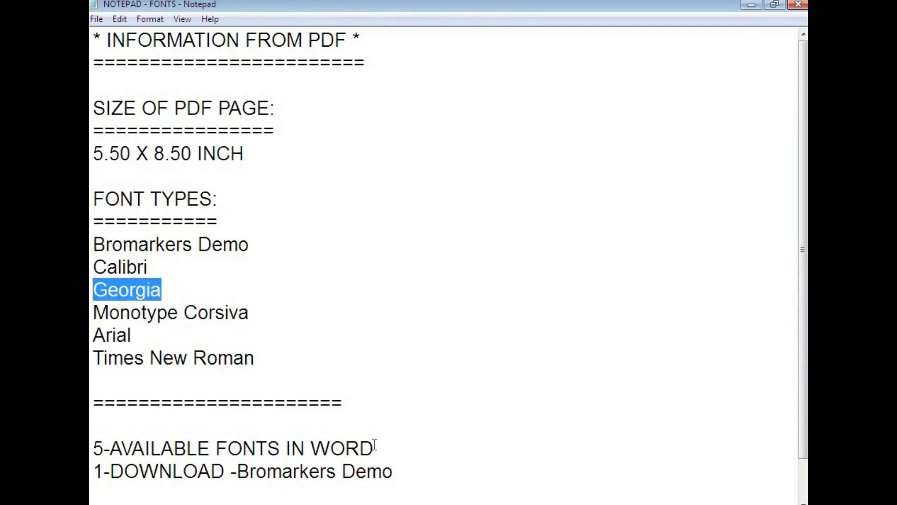
# Review the Chapter 1 body text in the Word document and examine the large initial letter in the PDF master file
pyautogui.click(282, 503)
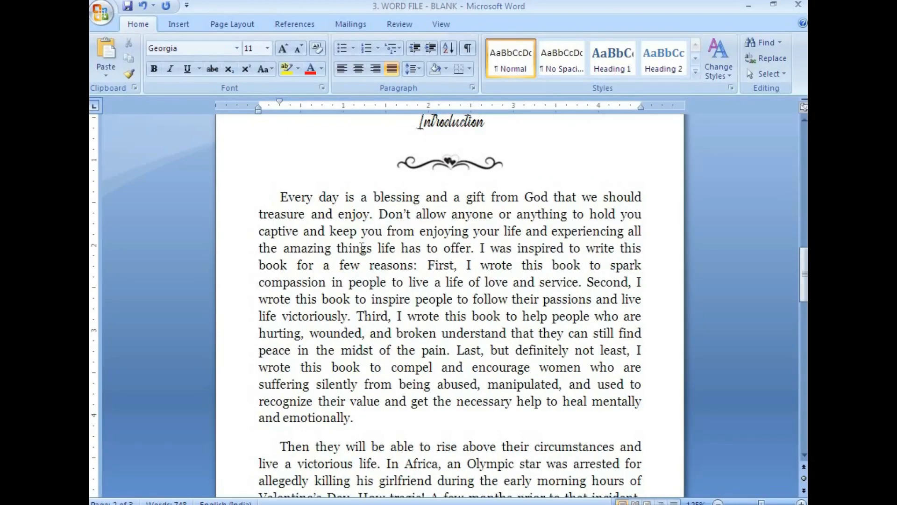
pyautogui.click(286, 198)
pyautogui.scroll(-7, 355, 289)
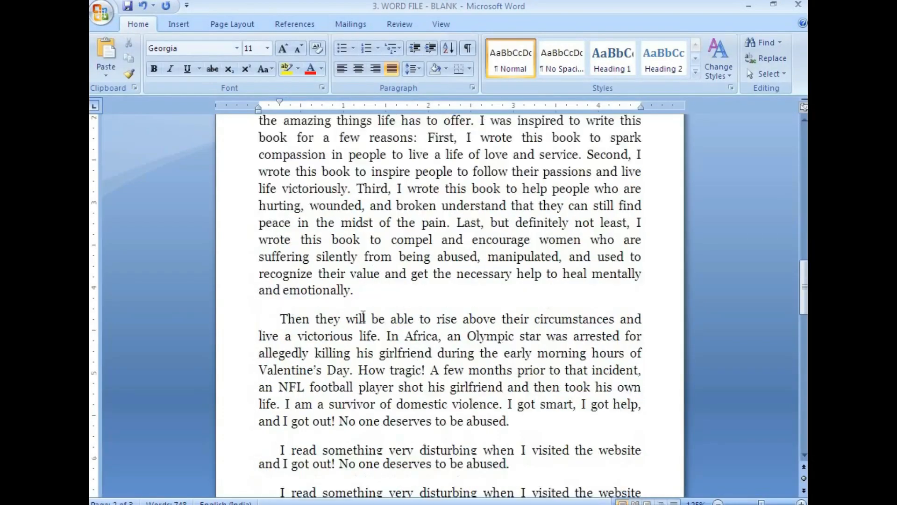
pyautogui.scroll(-2, 501, 293)
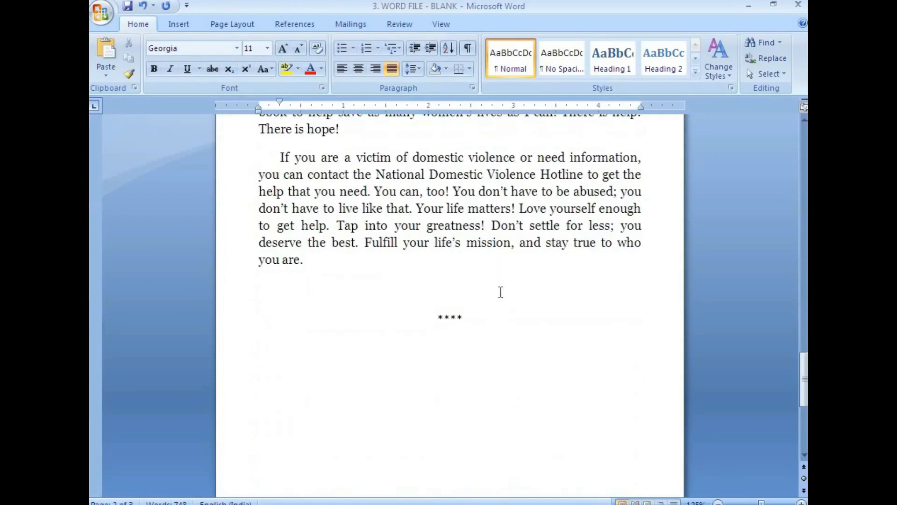
pyautogui.scroll(20, 389, 289)
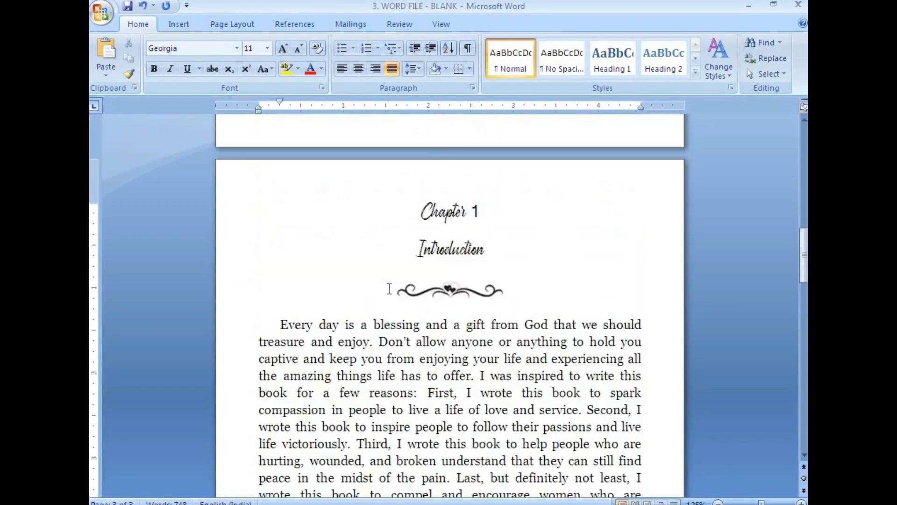
pyautogui.click(313, 477)
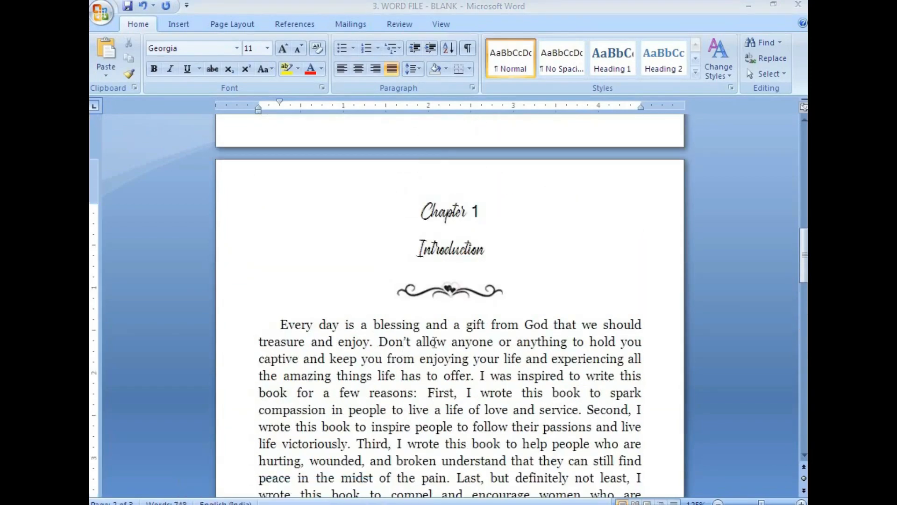
pyautogui.click(451, 292)
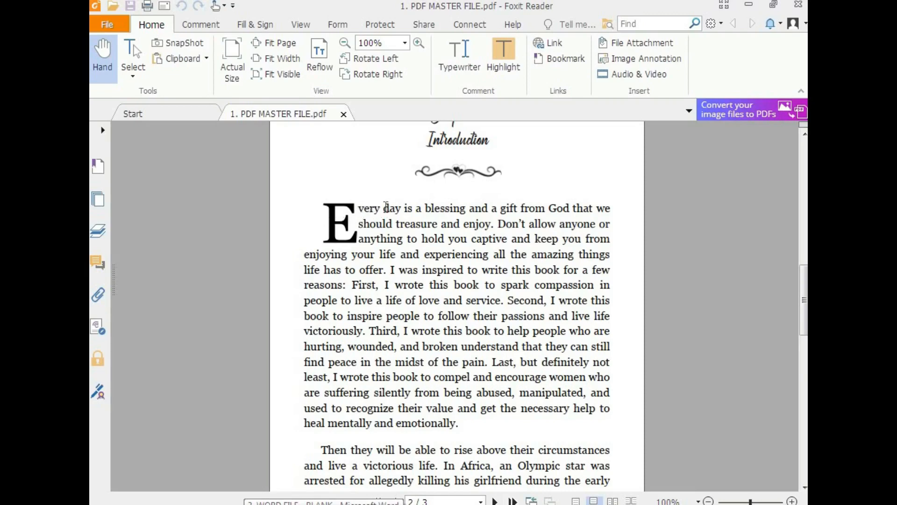
pyautogui.moveTo(382, 208); pyautogui.dragTo(346, 213)
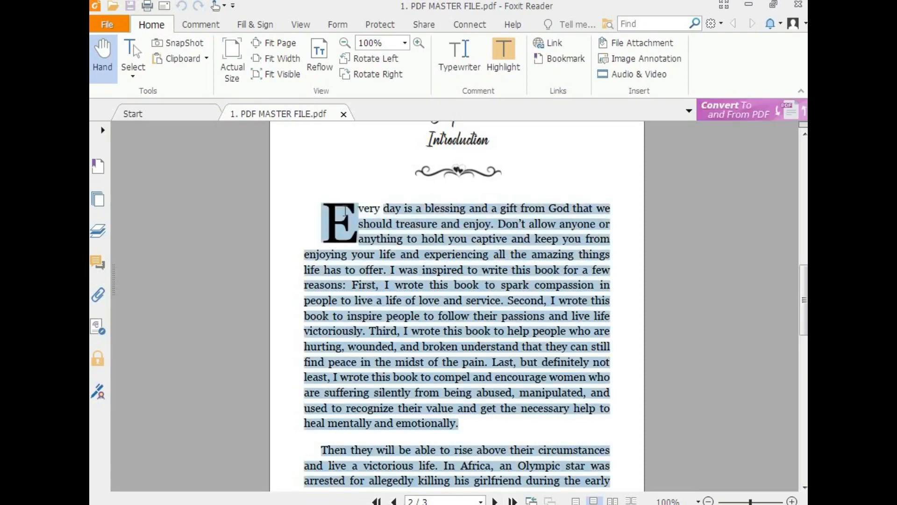
# Apply a Dropped drop cap to the first Chapter 1 paragraph in the Word document and save the document
pyautogui.click(386, 284)
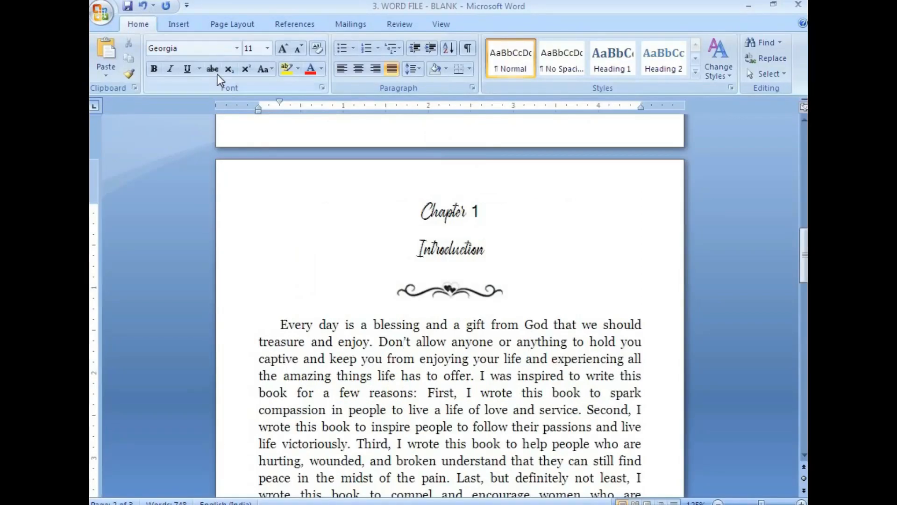
pyautogui.click(182, 25)
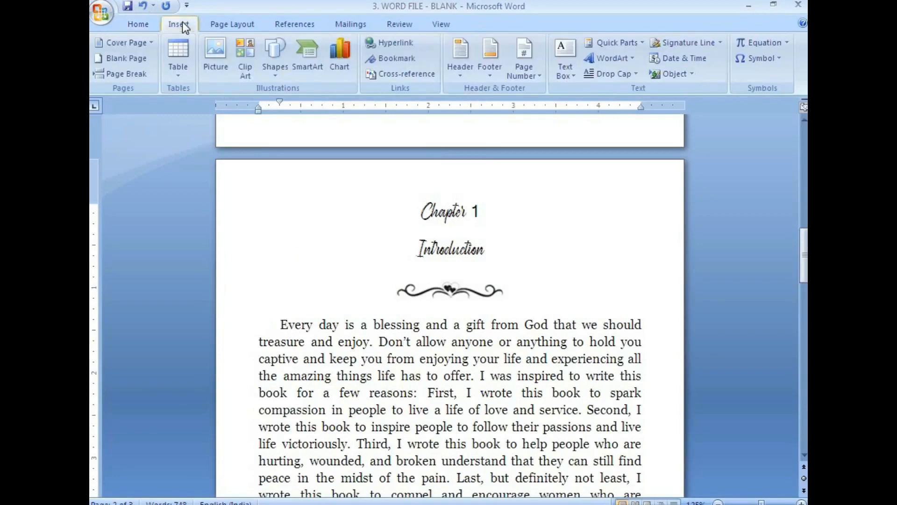
pyautogui.click(636, 75)
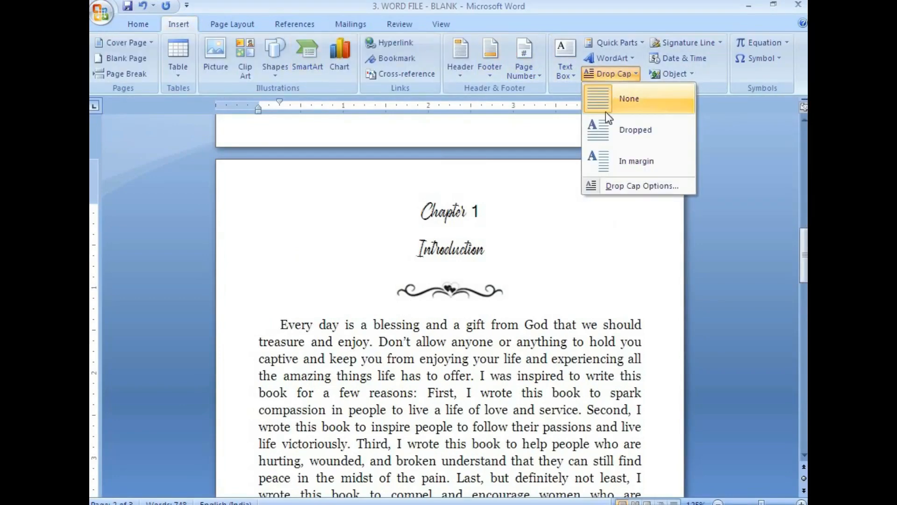
pyautogui.click(602, 130)
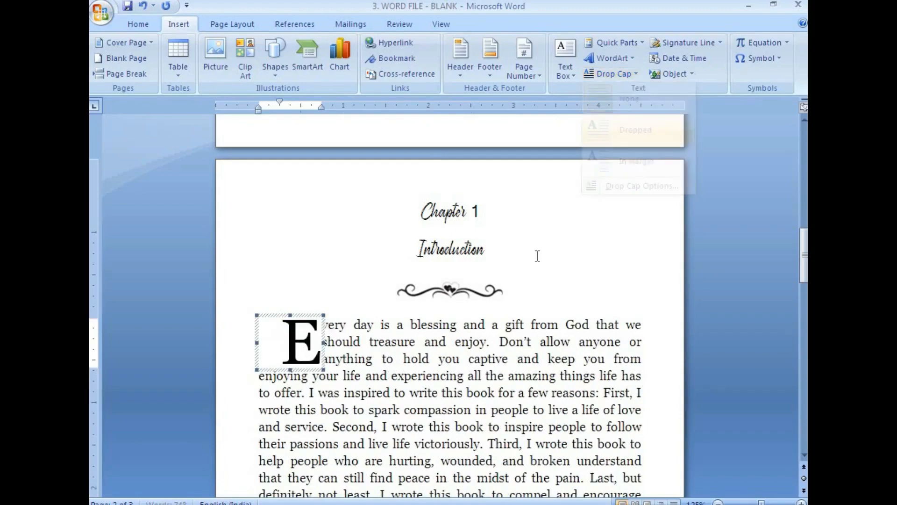
pyautogui.click(362, 376)
pyautogui.scroll(-3, 357, 342)
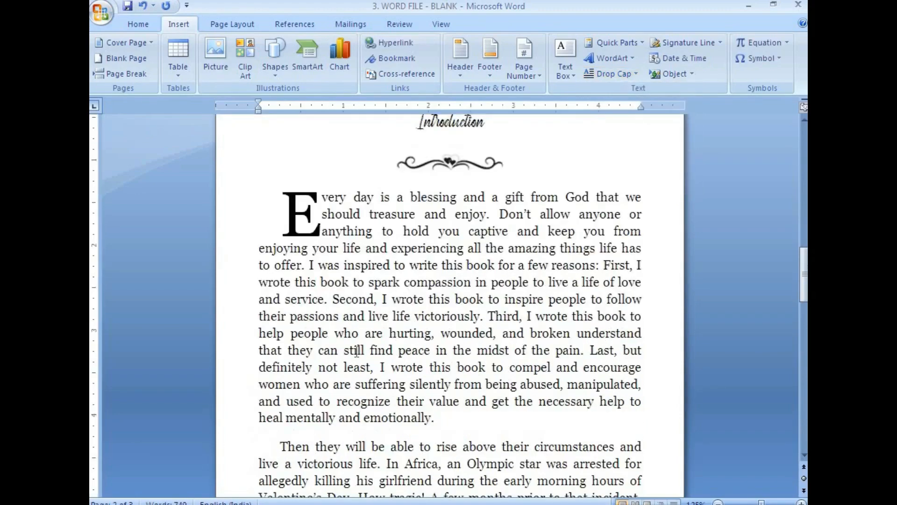
pyautogui.scroll(4, 358, 351)
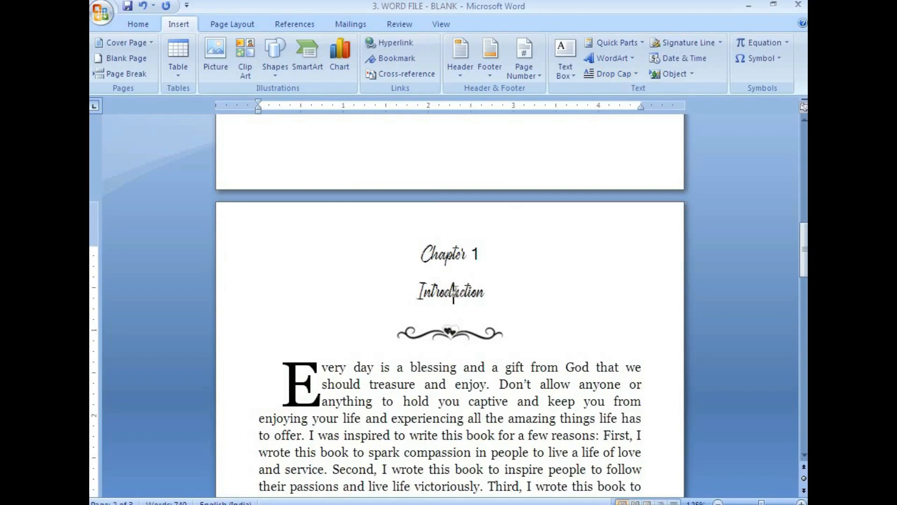
pyautogui.scroll(-2, 420, 404)
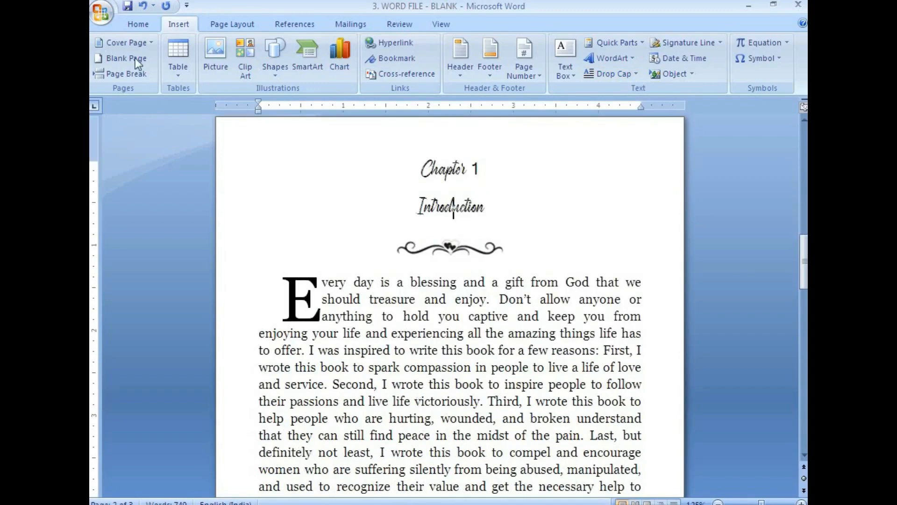
pyautogui.click(127, 5)
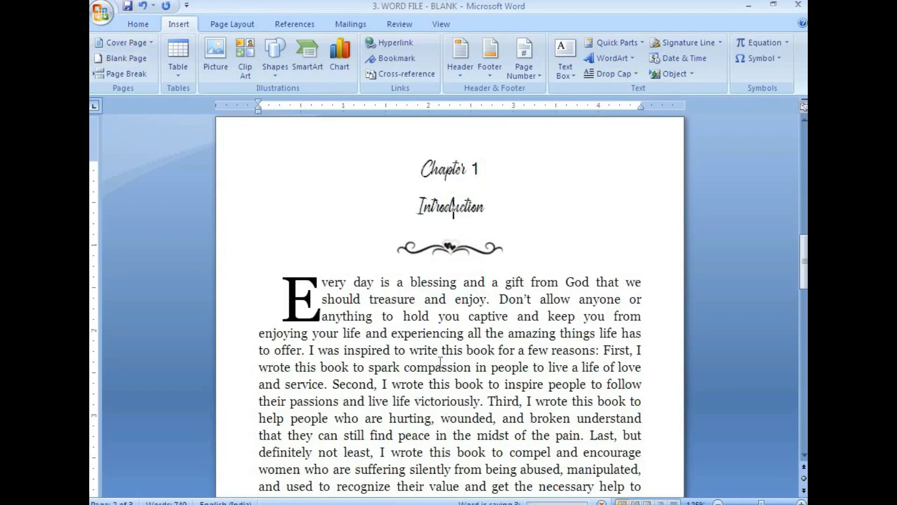
# Compare the remaining Chapter 1 pages of the PDF master file with the formatted Word document, including headings, paragraphs and page breaks
pyautogui.scroll(-4, 344, 435)
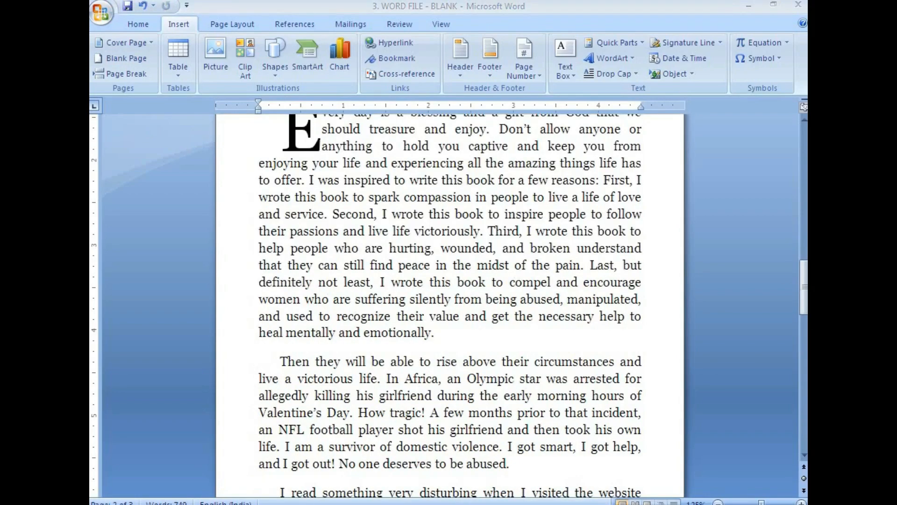
pyautogui.hotkey('alt', 'Tab')
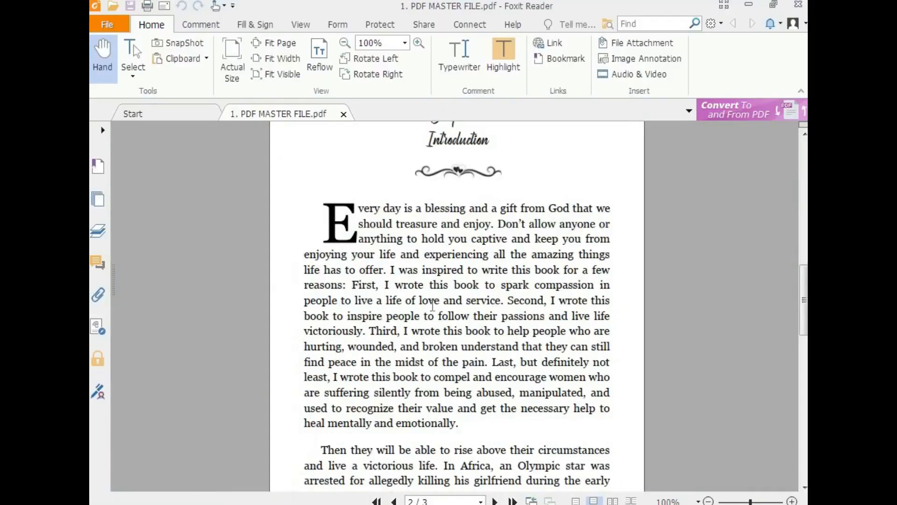
pyautogui.scroll(-15, 433, 306)
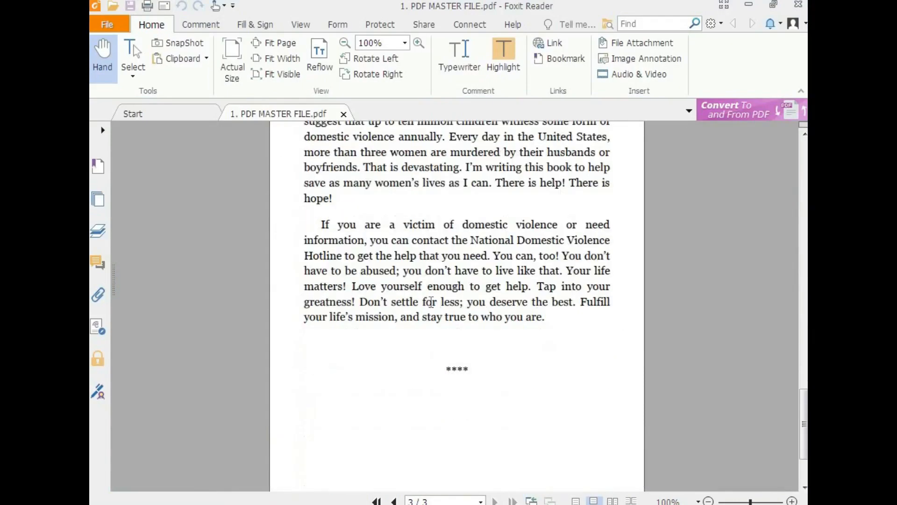
pyautogui.click(319, 491)
pyautogui.scroll(6, 449, 322)
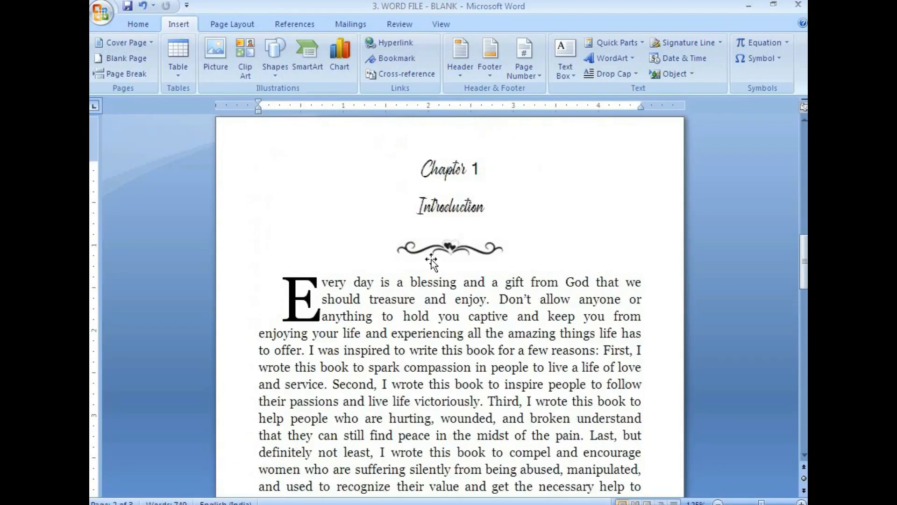
pyautogui.scroll(-3, 450, 322)
pyautogui.scroll(18, 460, 335)
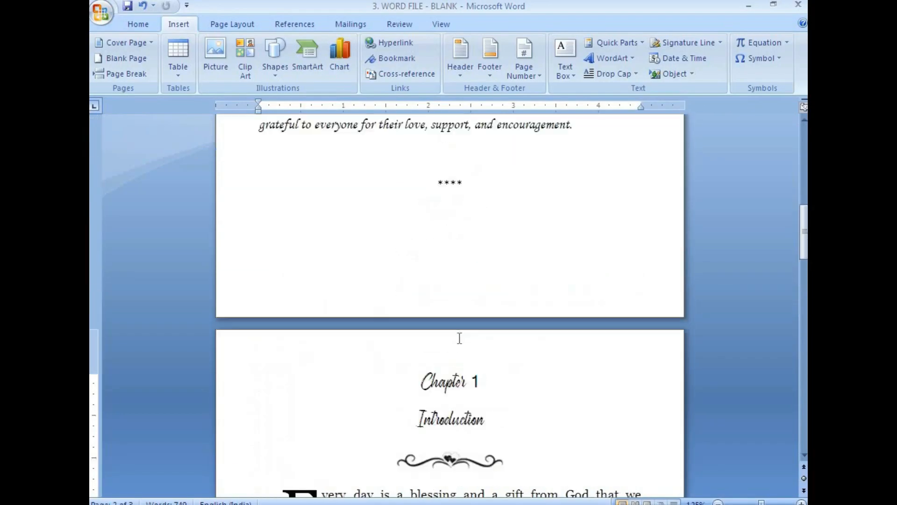
pyautogui.scroll(-5, 460, 350)
pyautogui.scroll(-11, 461, 351)
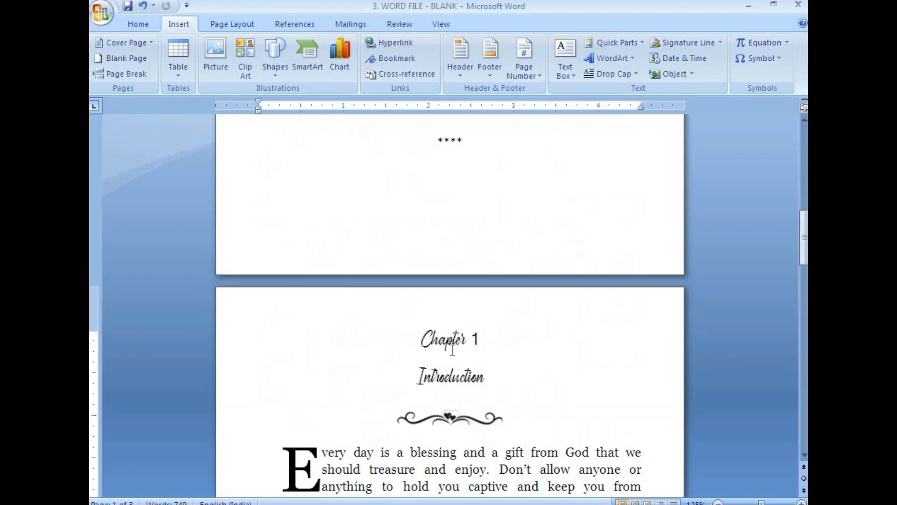
pyautogui.scroll(-11, 449, 349)
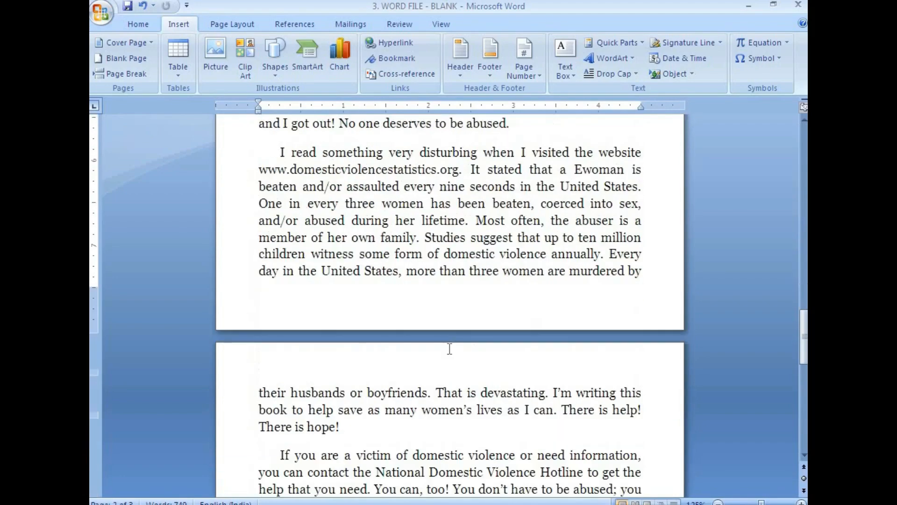
pyautogui.scroll(9, 450, 348)
pyautogui.scroll(7, 450, 347)
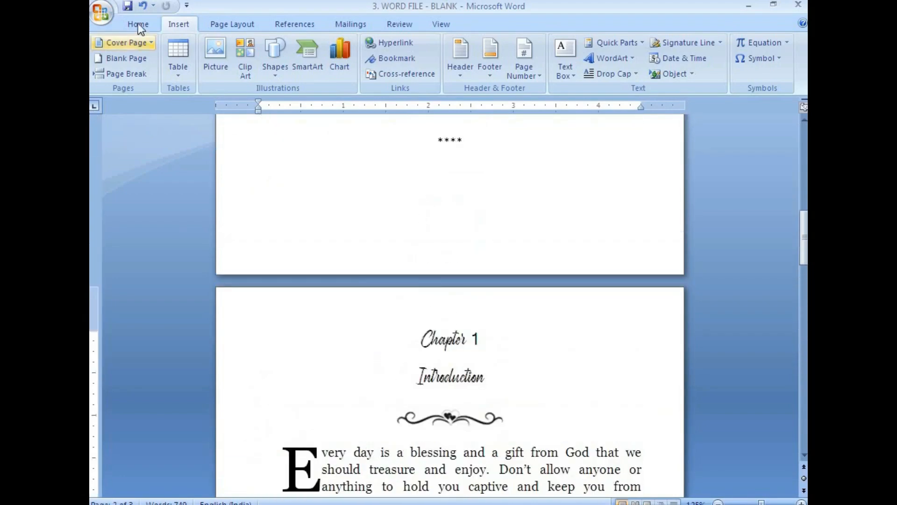
# Publish the Word document as a PDF named "3. WORD FILE - BLANK" in the PDF TO WORD folder, with Standard optimization
pyautogui.click(102, 13)
pyautogui.moveTo(131, 138)
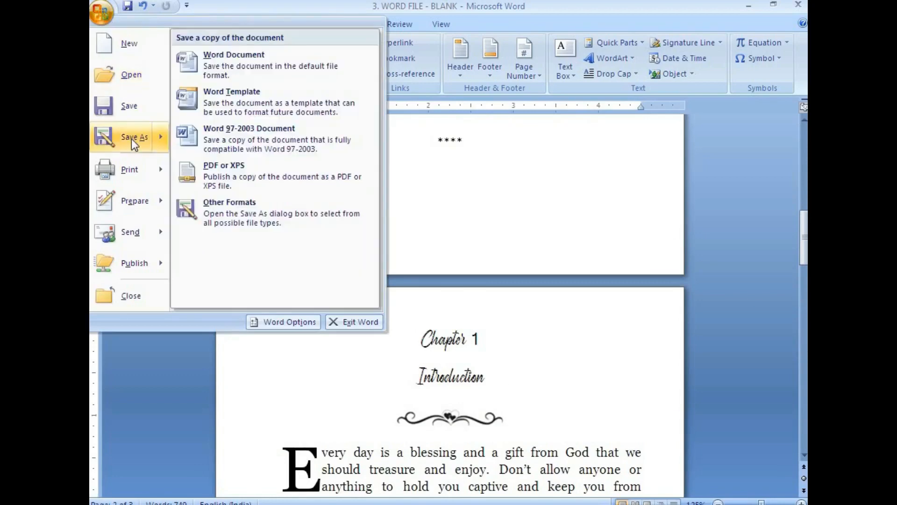
pyautogui.click(234, 178)
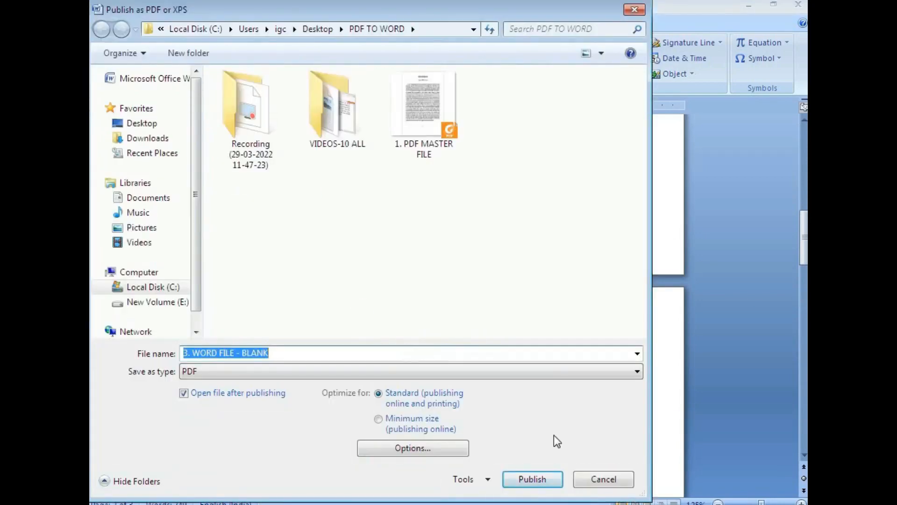
pyautogui.click(536, 479)
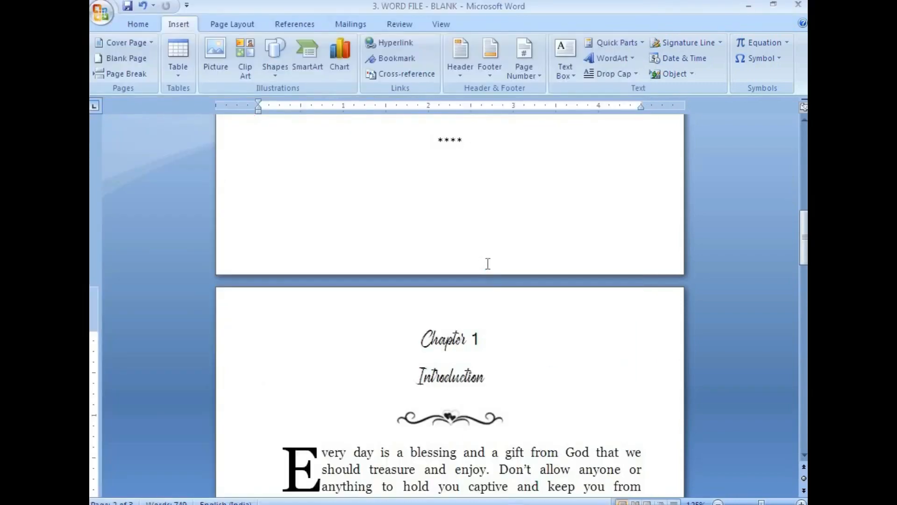
# Review the published PDF "3. WORD FILE - BLANK" at 100% zoom, from the Acknowledgments page through the Chapter 1 pages
pyautogui.scroll(-3, 478, 262)
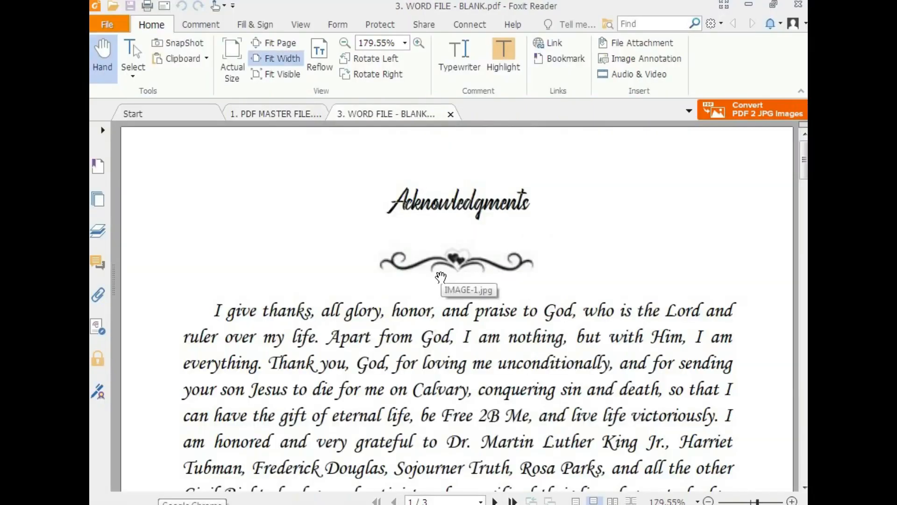
pyautogui.scroll(-3, 441, 277)
pyautogui.scroll(-8, 443, 286)
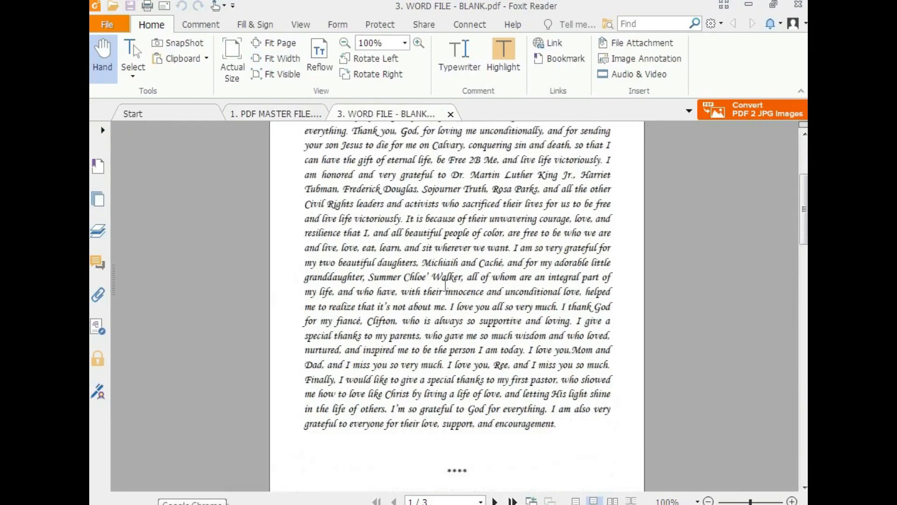
pyautogui.scroll(-15, 443, 288)
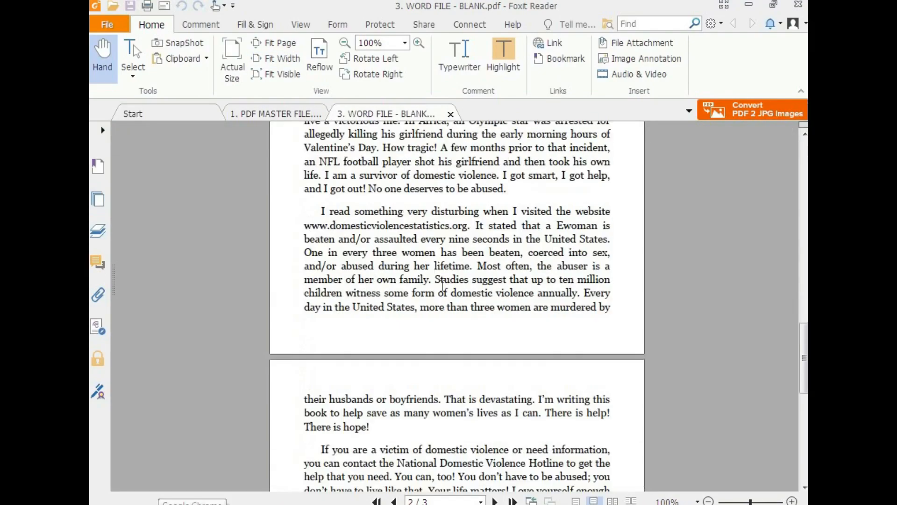
pyautogui.scroll(20, 443, 286)
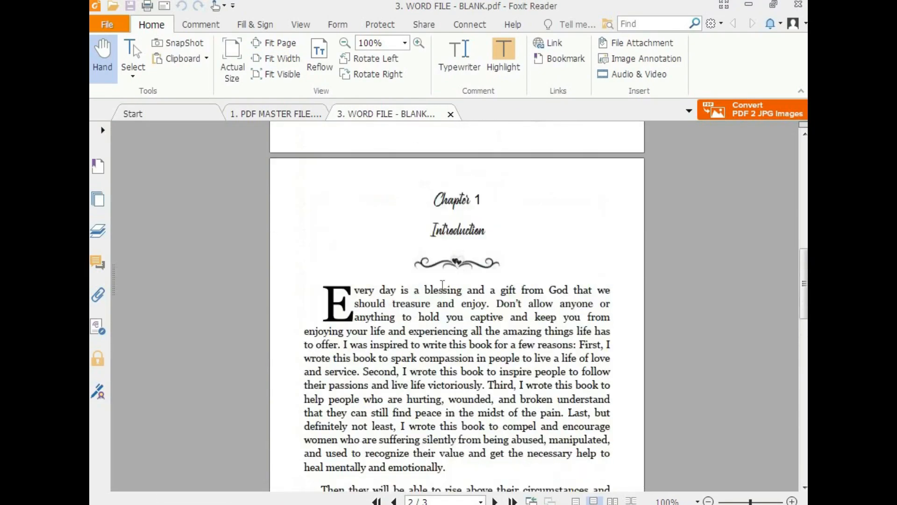
pyautogui.scroll(1, 442, 286)
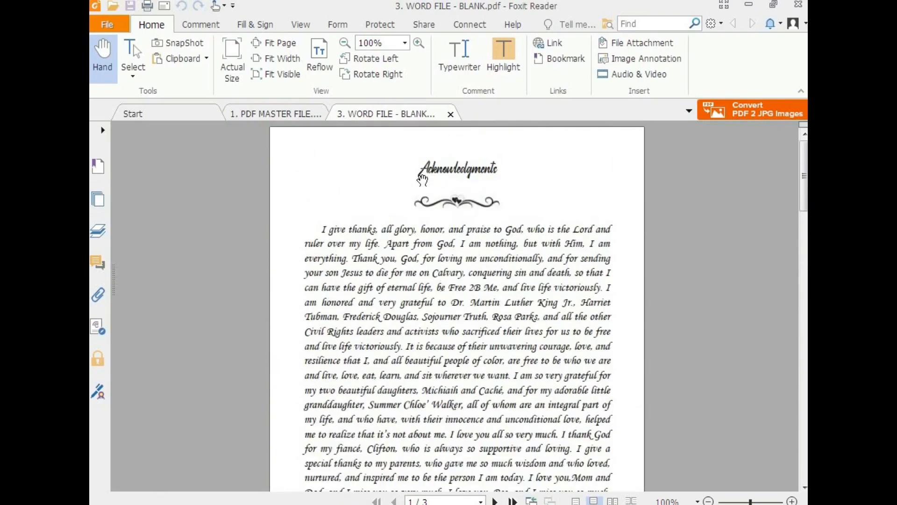
# Compare the Acknowledgments page of the PDF master file with the same page of the published PDF
pyautogui.click(291, 117)
pyautogui.scroll(15, 443, 229)
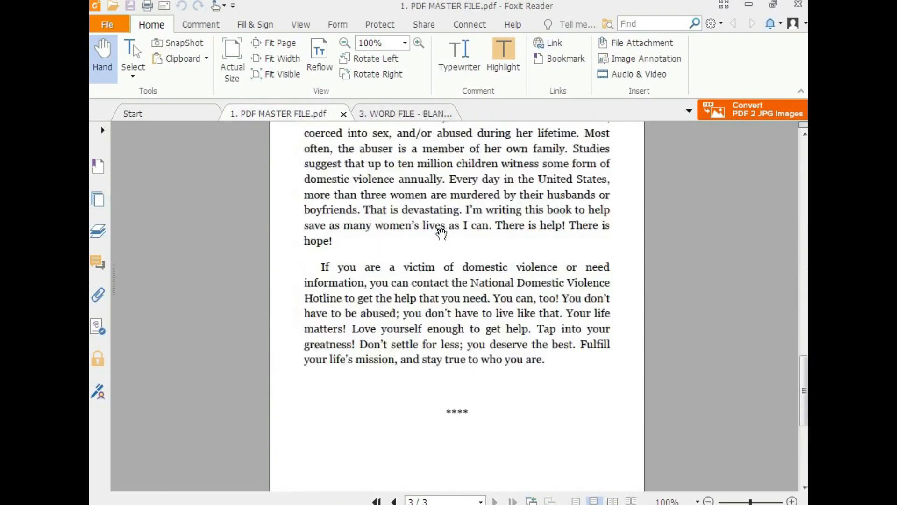
pyautogui.scroll(12, 449, 271)
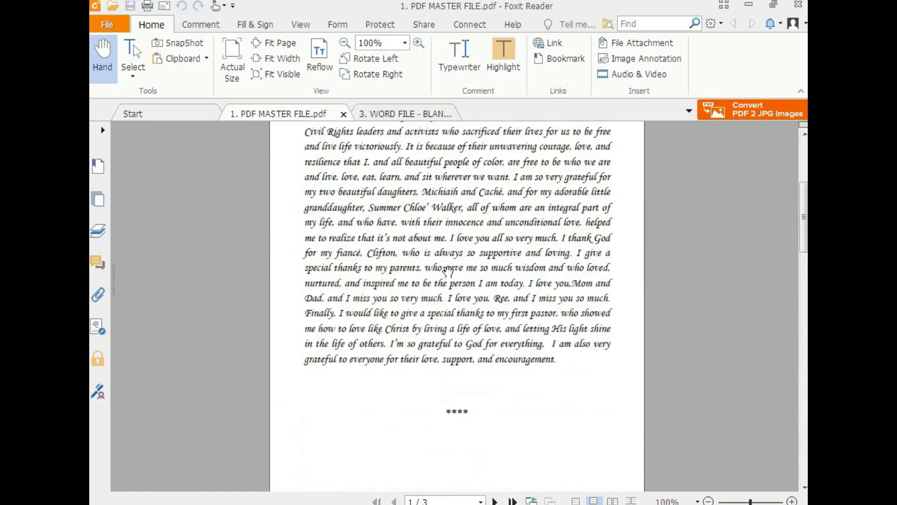
pyautogui.click(394, 114)
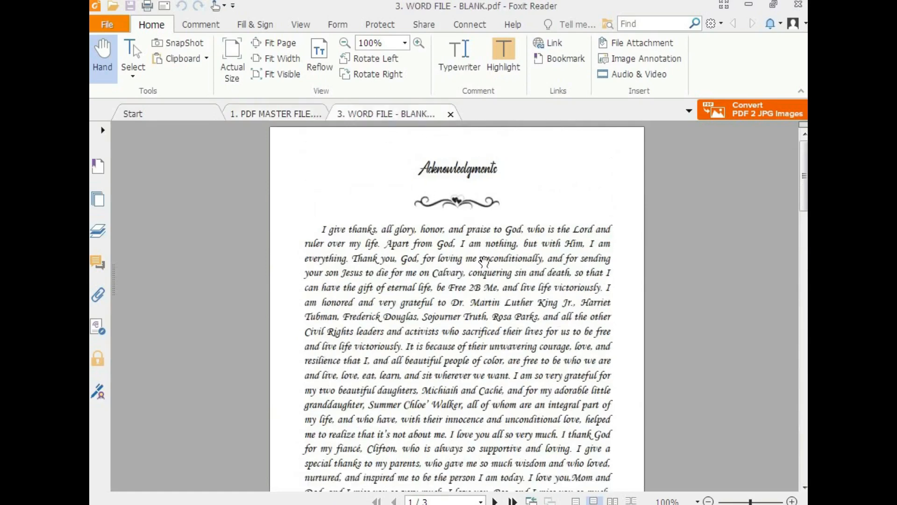
pyautogui.click(289, 116)
pyautogui.click(401, 115)
# Compare the Chapter 1 heading, drop cap and body text in both PDFs, and check the published PDF's last page
pyautogui.scroll(-12, 444, 280)
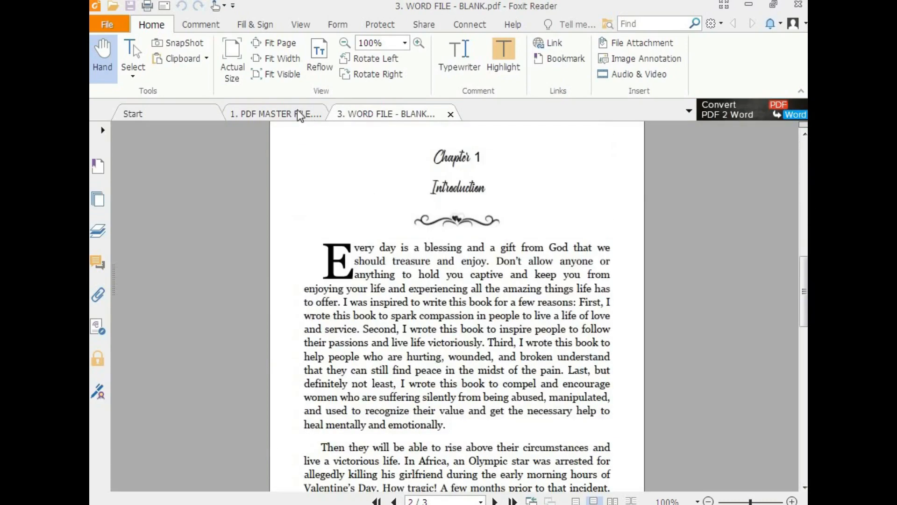
pyautogui.click(284, 116)
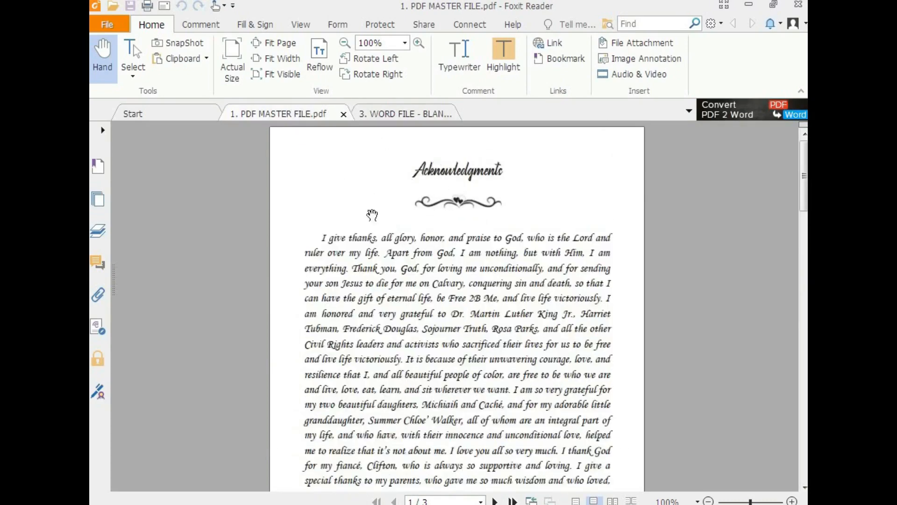
pyautogui.scroll(-10, 398, 257)
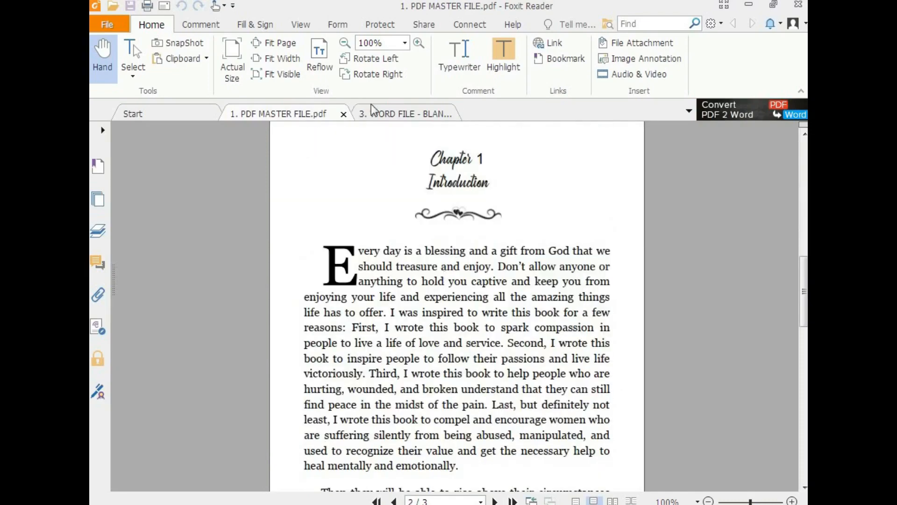
pyautogui.click(387, 115)
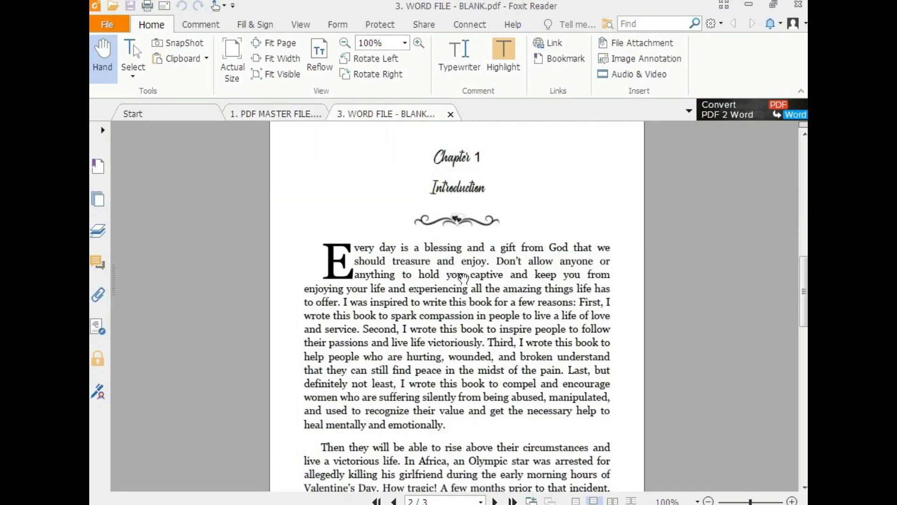
pyautogui.scroll(-7, 441, 352)
pyautogui.scroll(-6, 443, 359)
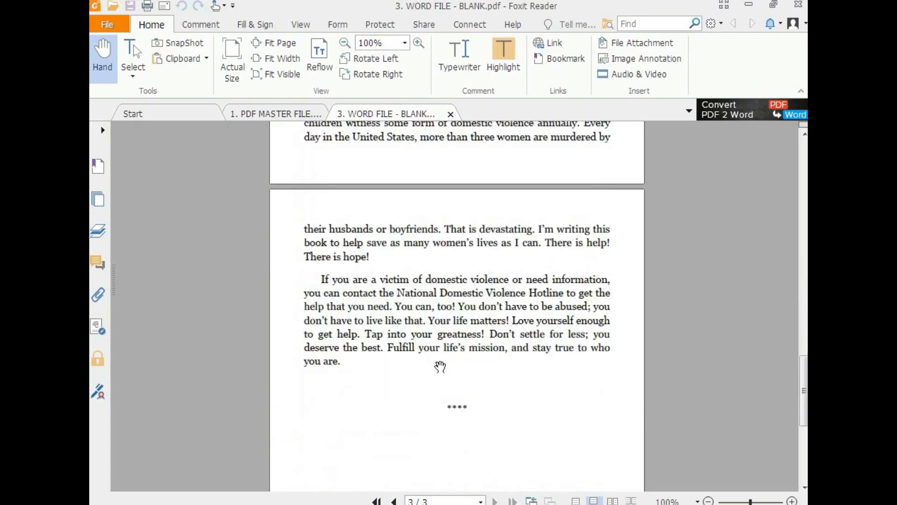